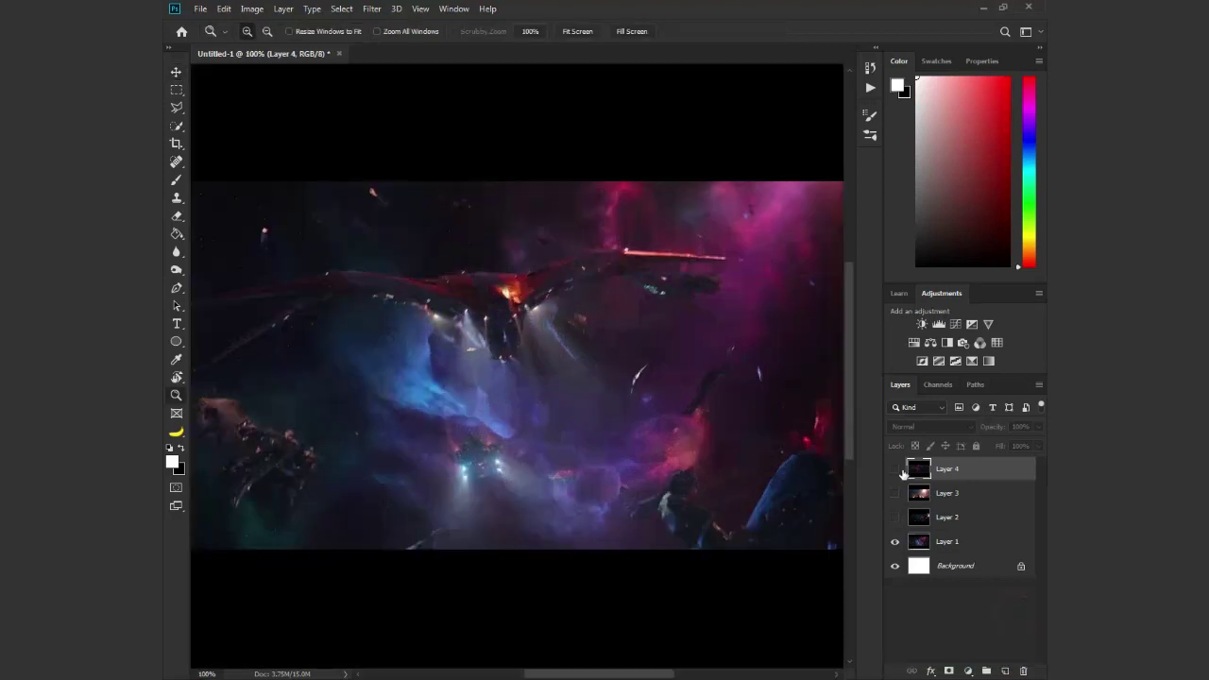
# Step: Preview the spaceship images in Layers 3 and 2, leaving only Layer 2 visible
pyautogui.click(894, 493)
pyautogui.click(894, 493)
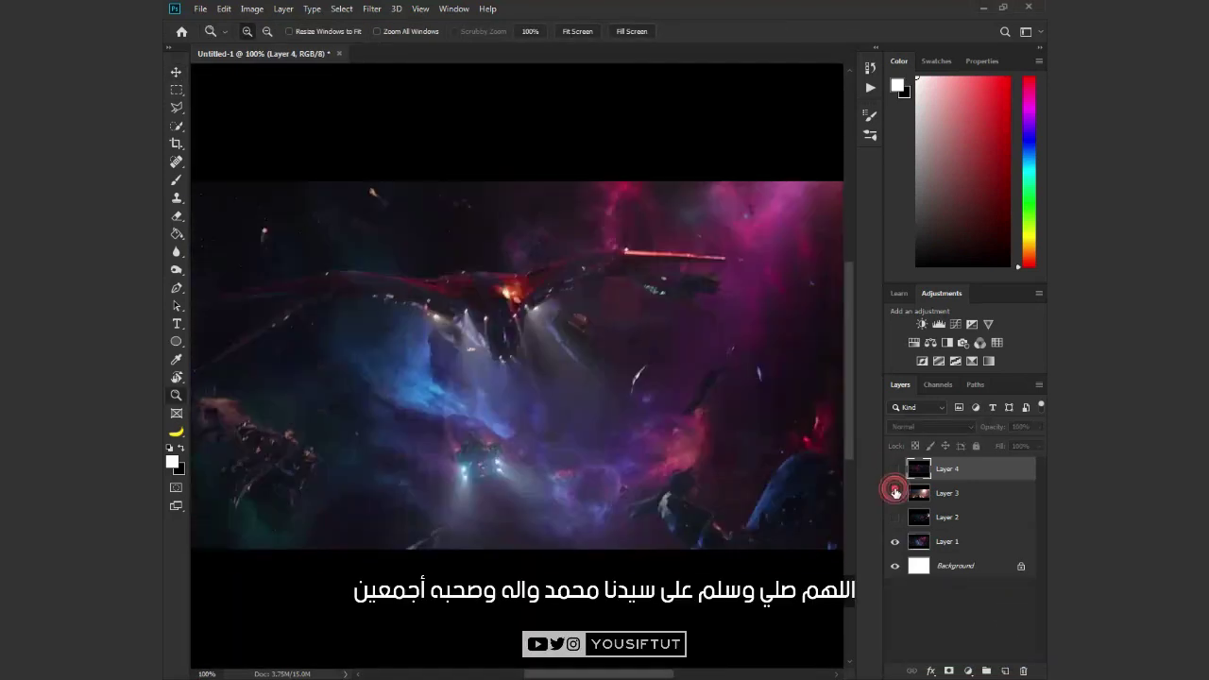
pyautogui.click(894, 493)
pyautogui.keyDown('alt'); pyautogui.click(850, 469); pyautogui.keyUp('alt')
pyautogui.click(894, 493)
pyautogui.click(895, 516)
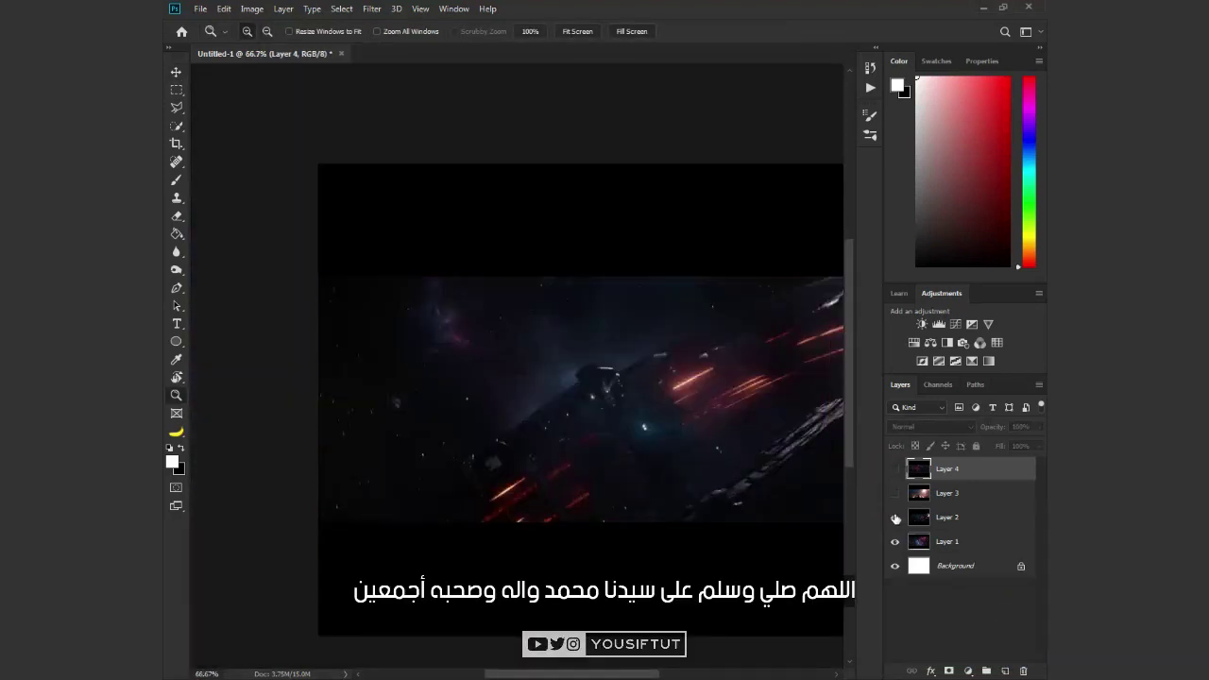
# Step: Create a new 1920 × 1080 px document
pyautogui.click(200, 9)
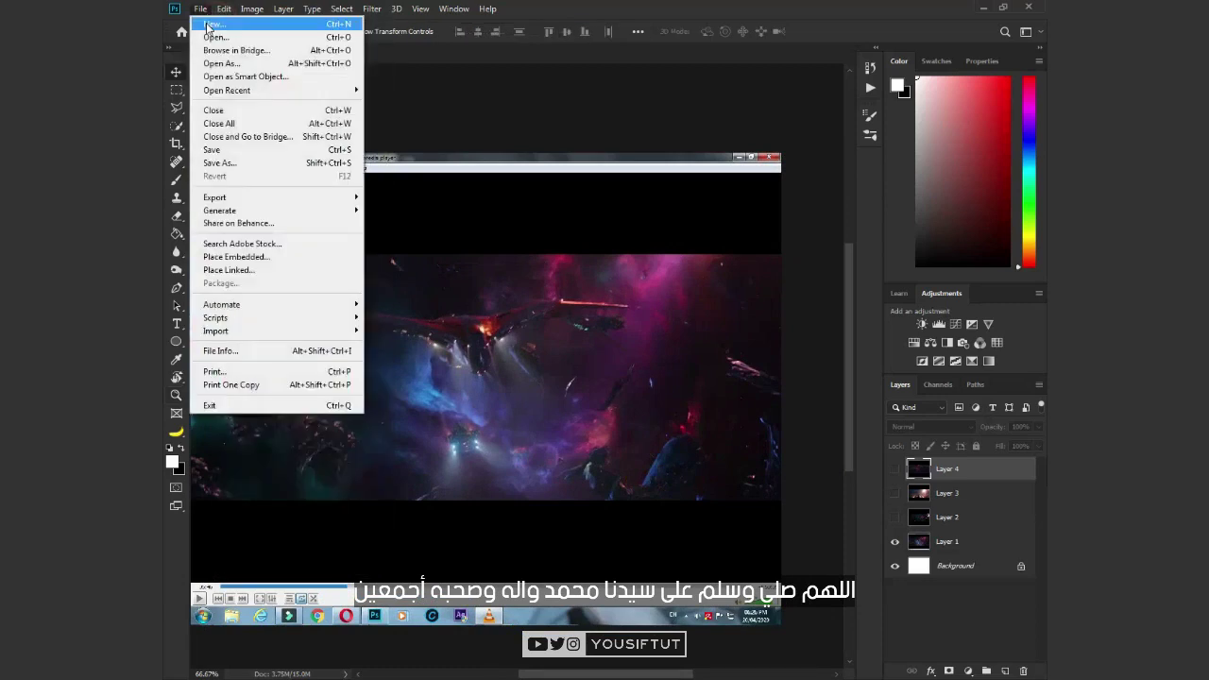
pyautogui.click(210, 27)
pyautogui.write('192080')
pyautogui.press('Return')
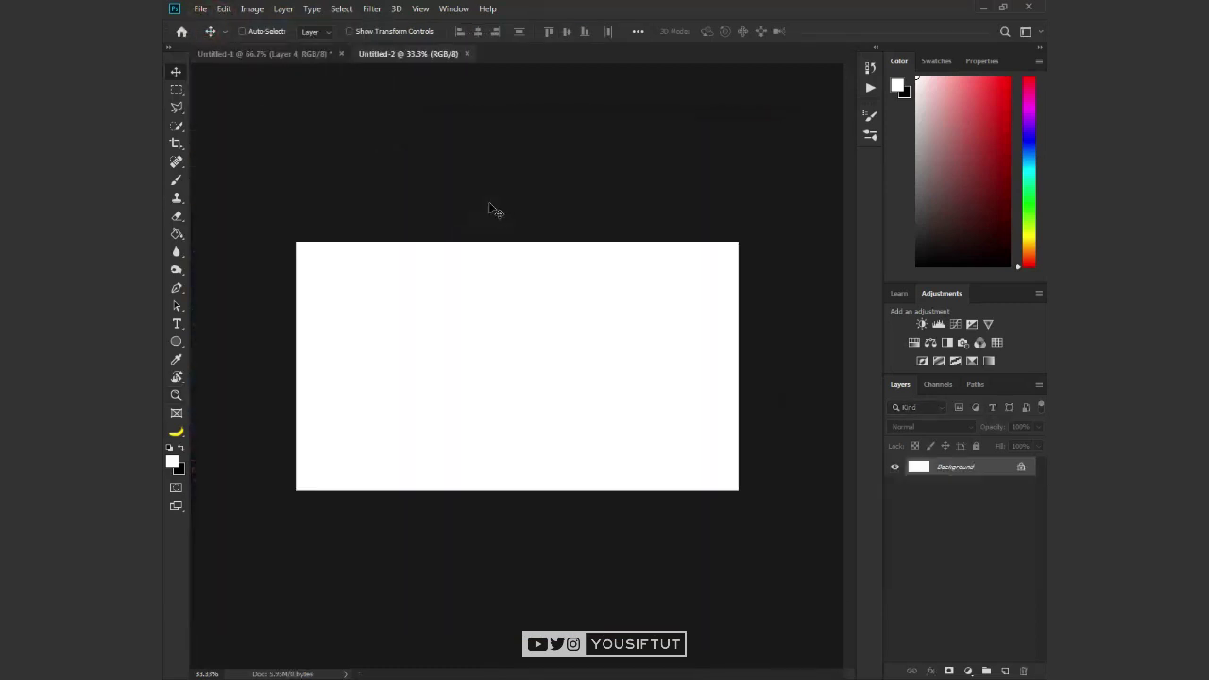
# Step: Bring up earth-20.png and float it in its own window
pyautogui.click(299, 60)
pyautogui.click(448, 59)
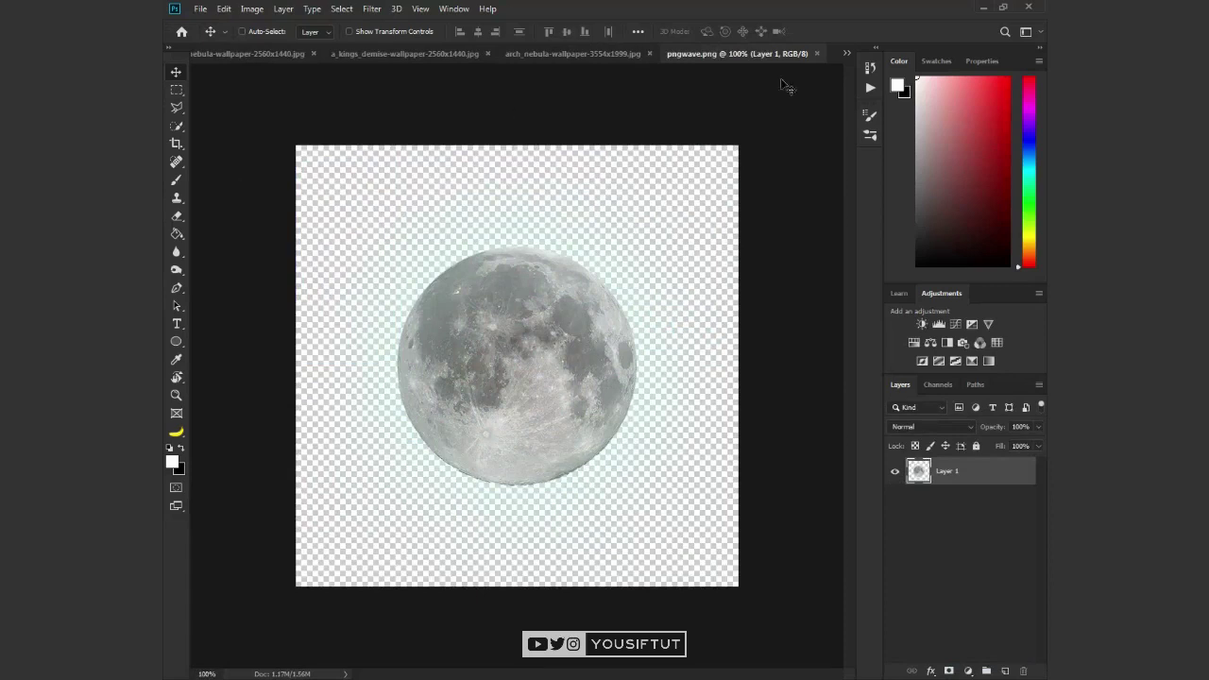
pyautogui.click(846, 53)
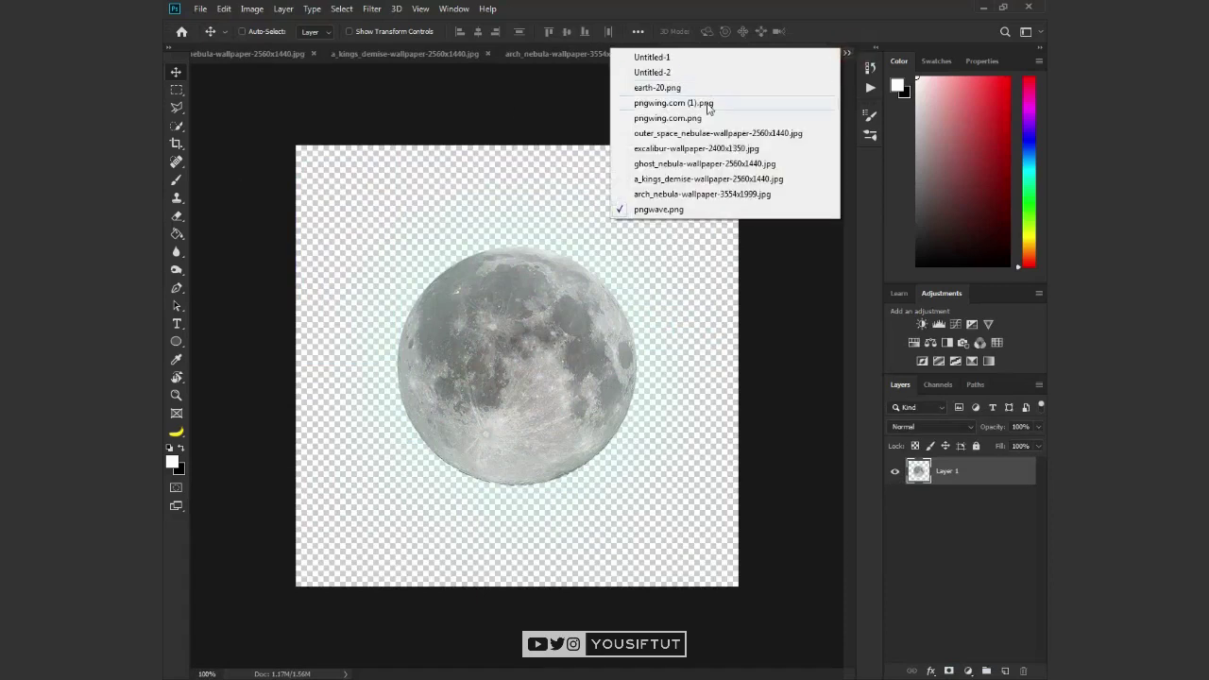
pyautogui.click(656, 87)
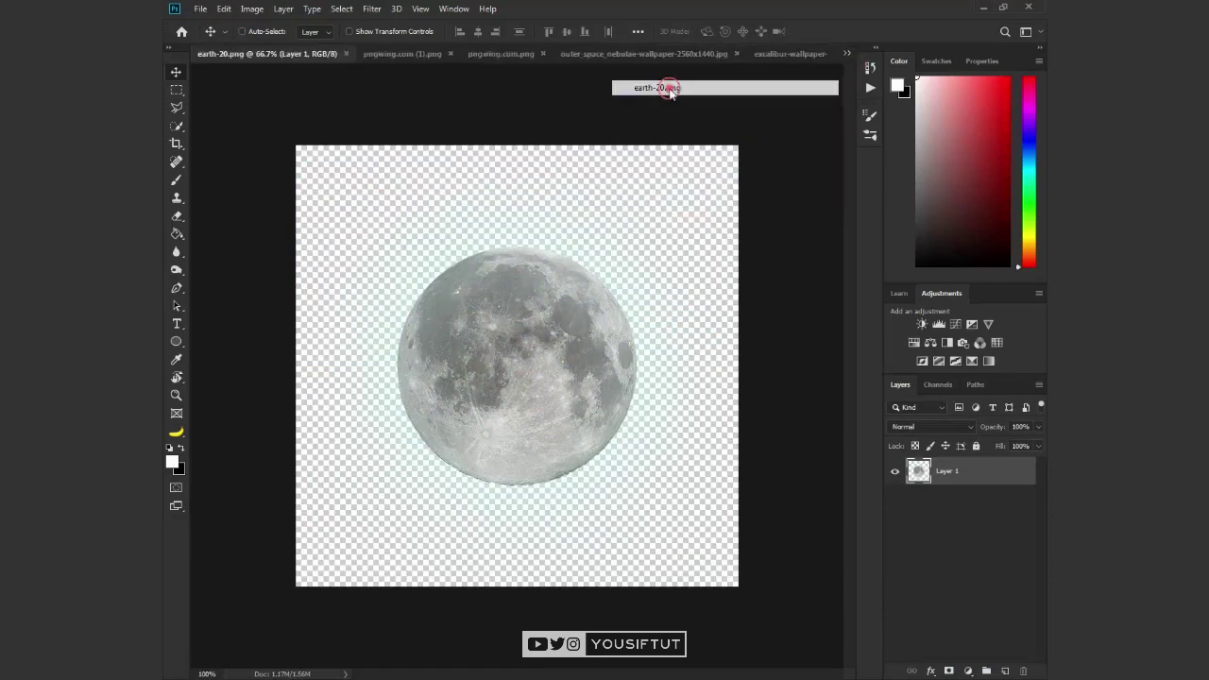
pyautogui.moveTo(283, 54); pyautogui.dragTo(330, 192)
# Step: Paste the Moon into the Earth image, close pngwave.png, and return to Untitled-2
pyautogui.click(847, 54)
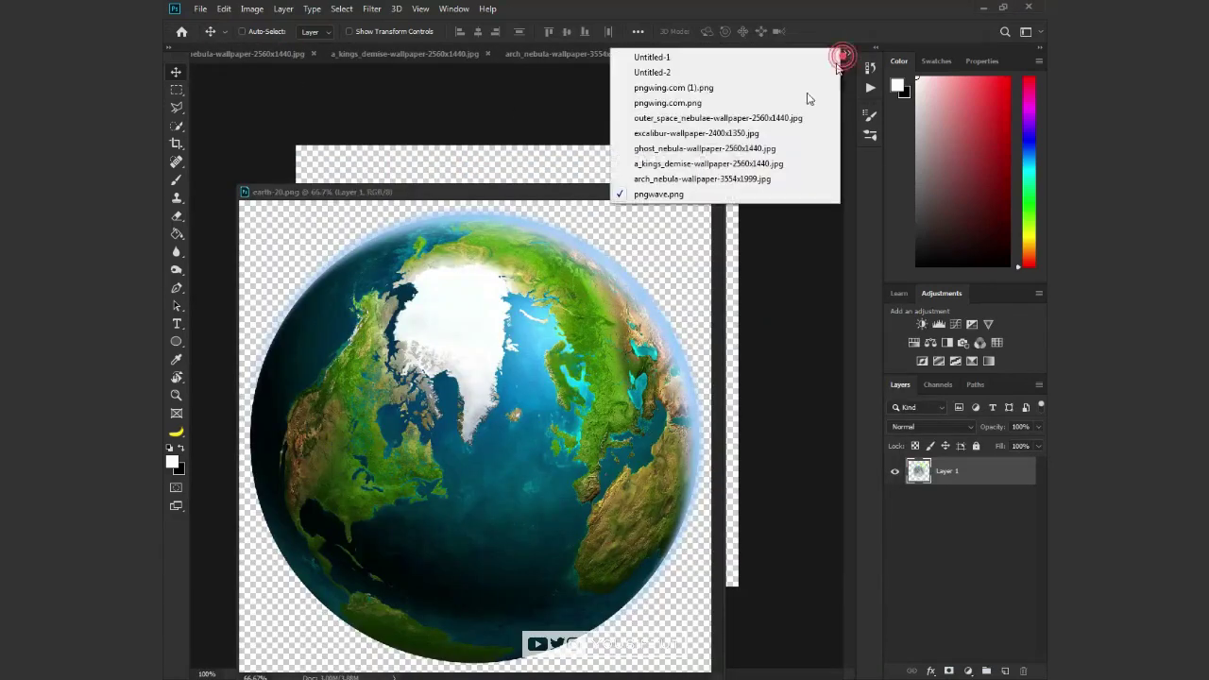
pyautogui.click(717, 189)
pyautogui.hotkey('ctrl', 'v')
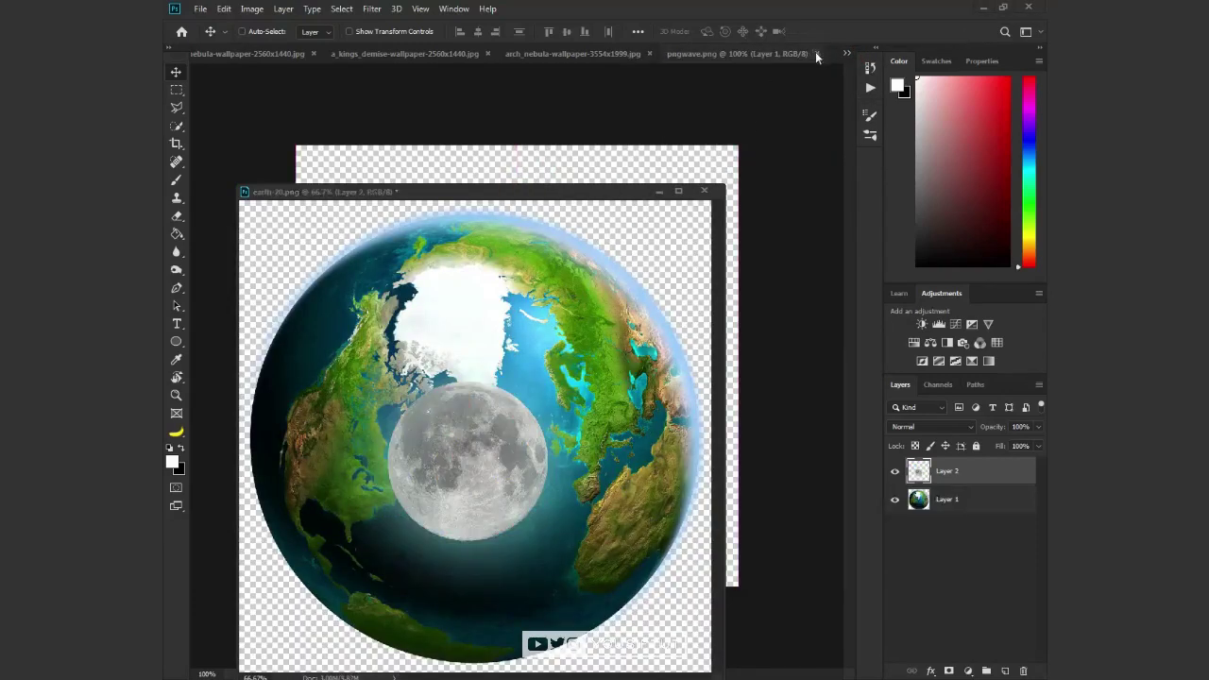
pyautogui.click(817, 54)
pyautogui.click(847, 53)
pyautogui.click(732, 231)
pyautogui.click(847, 54)
pyautogui.click(661, 72)
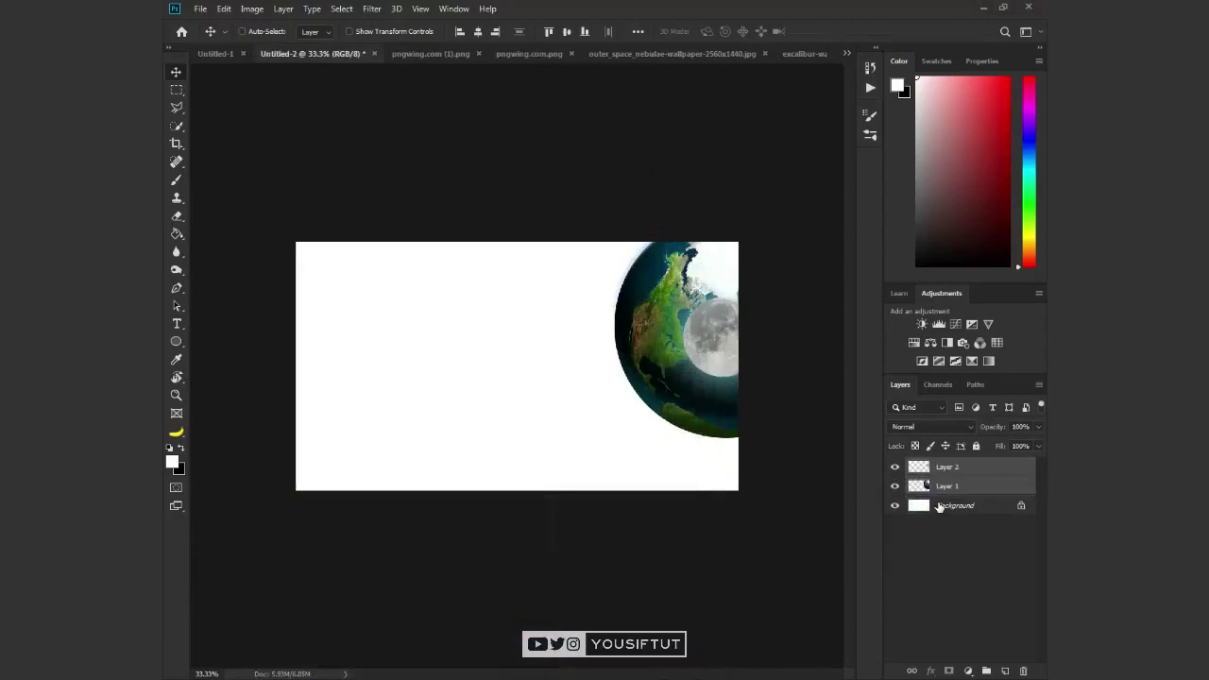
# Step: Fill the Background with black and centre the Earth and Moon on the canvas
pyautogui.click(938, 505)
pyautogui.hotkey('ctrl', 'i')
pyautogui.keyDown('shift'); pyautogui.click(947, 485); pyautogui.keyUp('shift')
pyautogui.moveTo(763, 413); pyautogui.dragTo(546, 456)
# Step: Convert the Earth layer to a smart object through the Filter menu
pyautogui.click(947, 485)
pyautogui.click(371, 8)
pyautogui.click(415, 39)
pyautogui.click(583, 256)
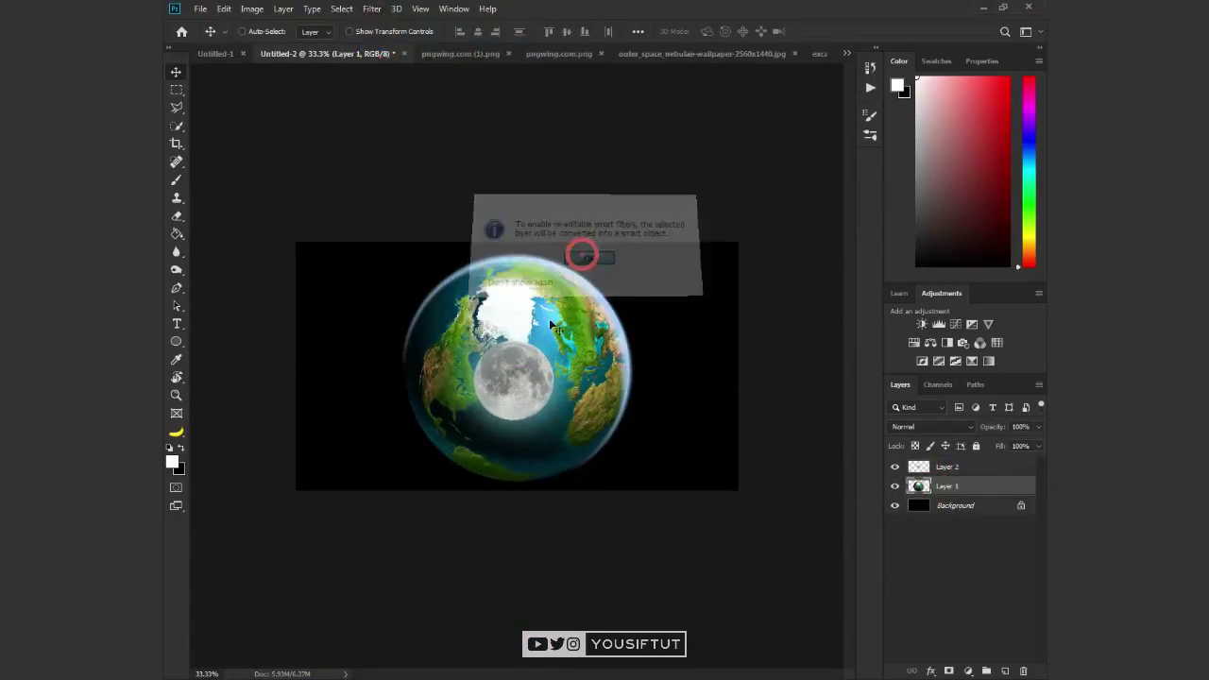
pyautogui.click(371, 9)
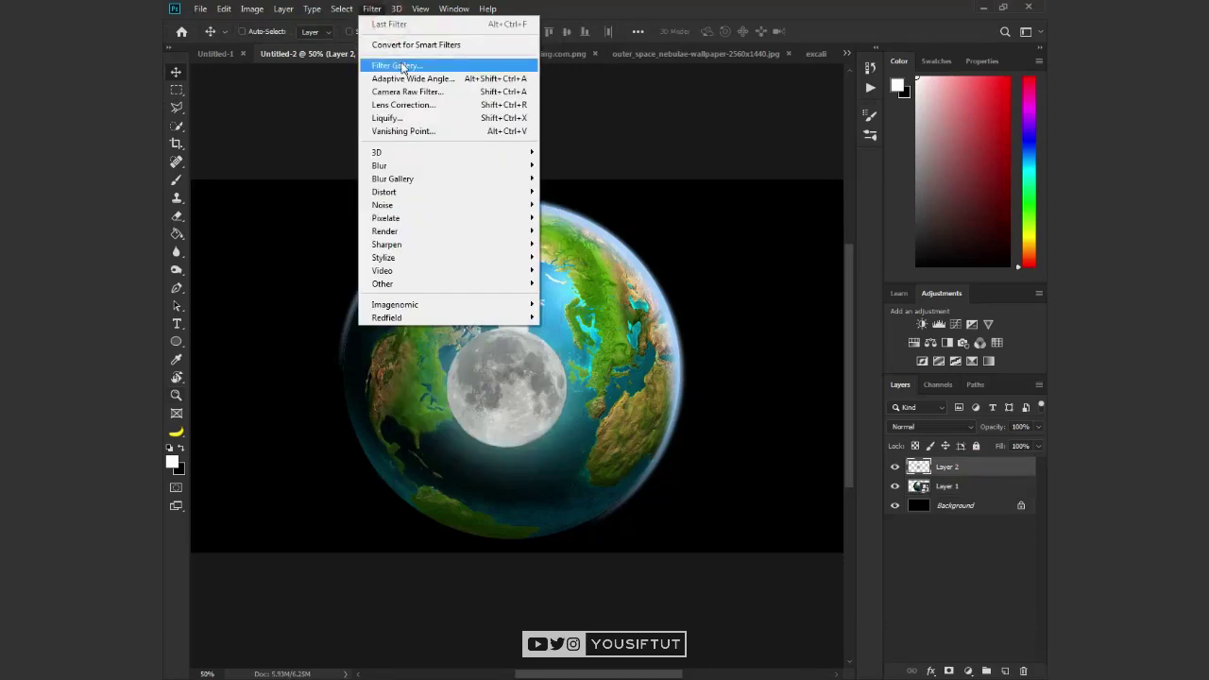
pyautogui.click(988, 469)
# Step: Add a Hue/Saturation adjustment (Lightness -26) clipped to the Moon, invert its mask, and paint the lower edge
pyautogui.click(929, 342)
pyautogui.moveTo(960, 213); pyautogui.dragTo(942, 213)
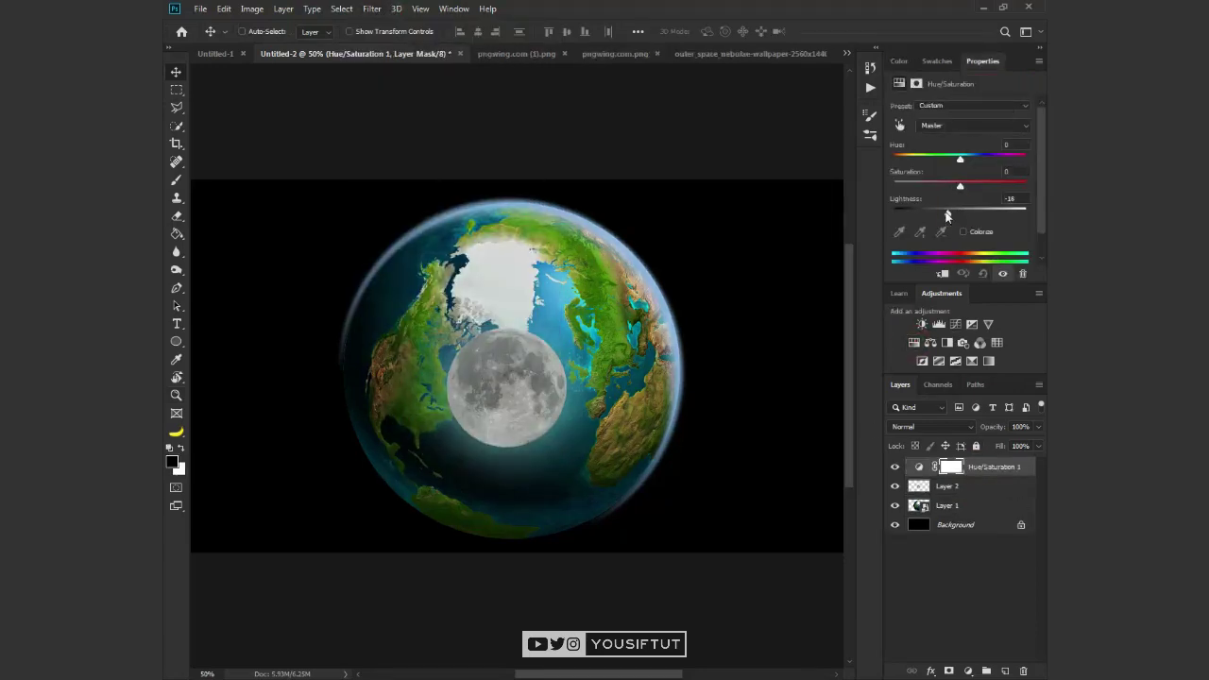
pyautogui.click(943, 273)
pyautogui.press('z')
pyautogui.click(528, 401)
pyautogui.hotkey('ctrl', 'i')
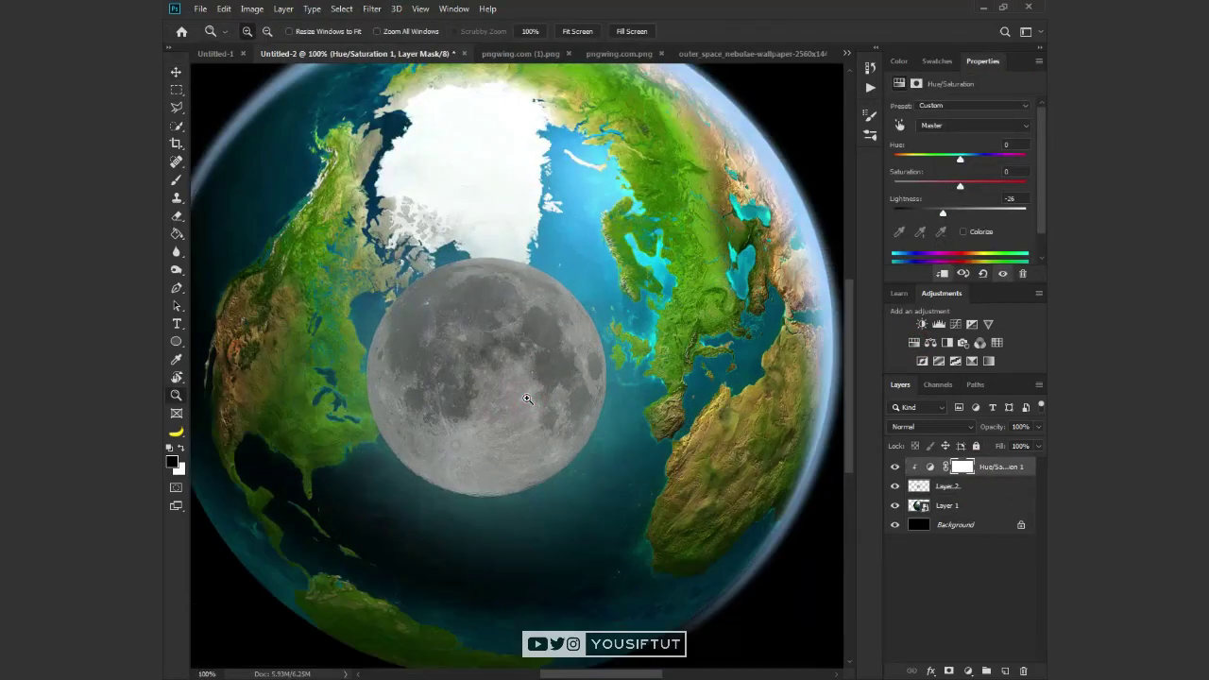
pyautogui.press('b')
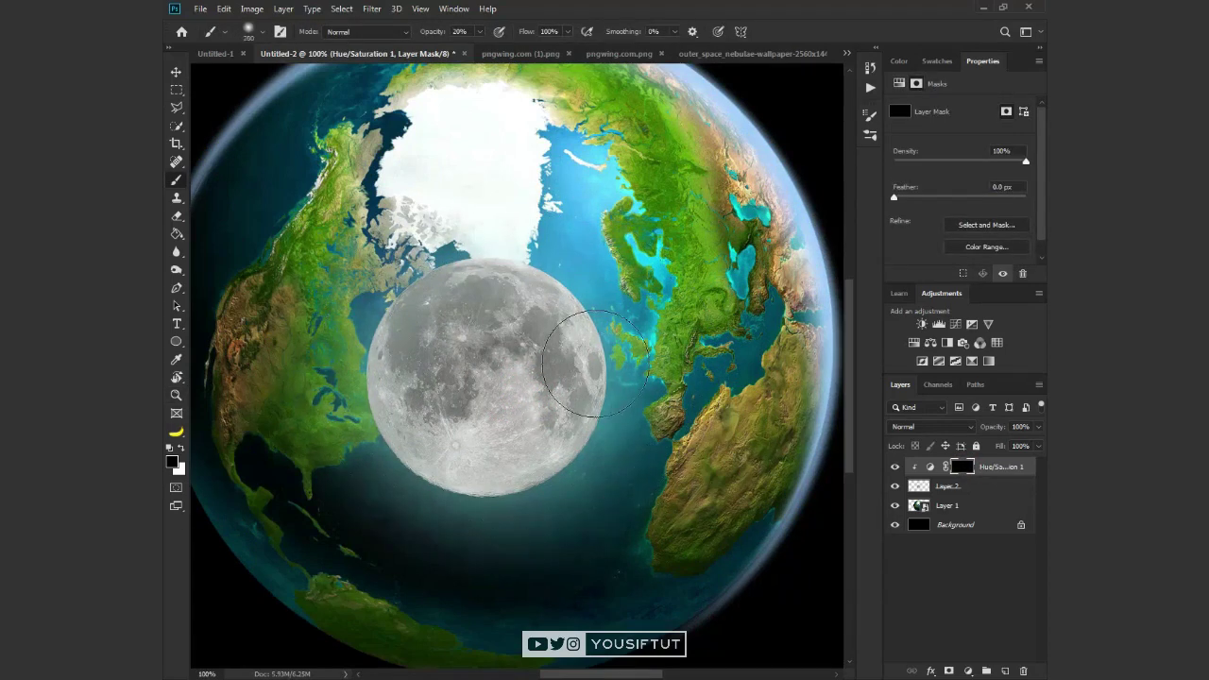
pyautogui.moveTo(597, 383)
pyautogui.mouseDown()
pyautogui.moveTo(377, 482)
pyautogui.moveTo(563, 484)
pyautogui.mouseUp()
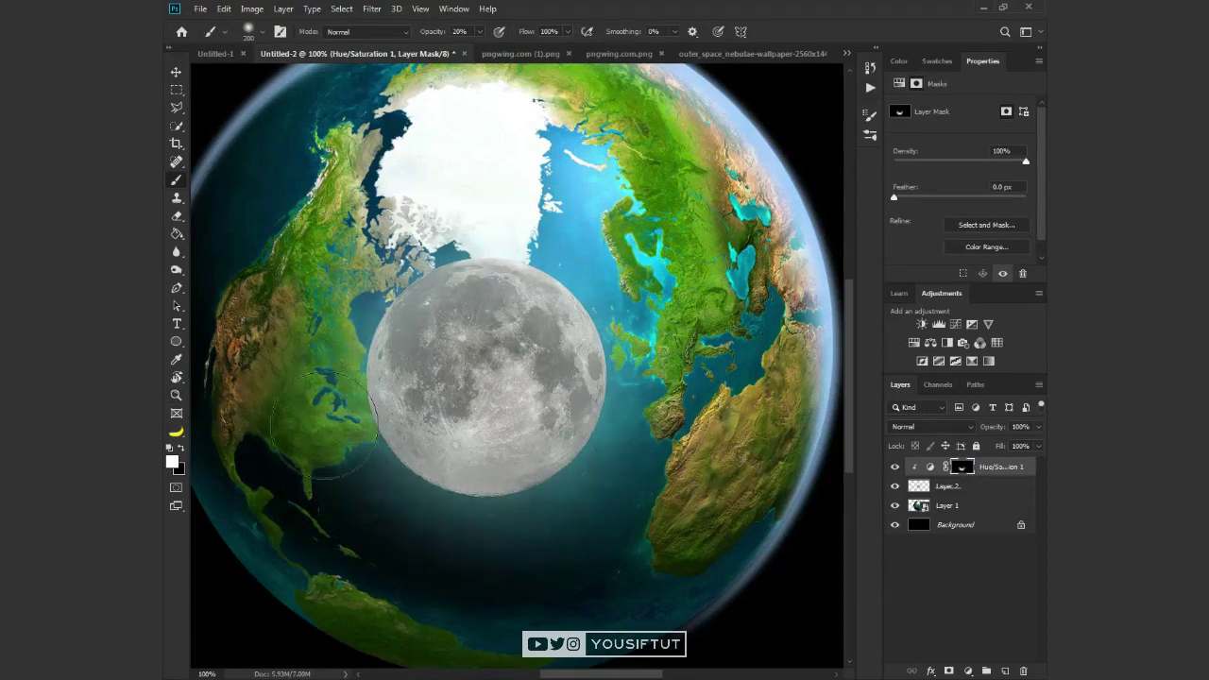
# Step: Refine the Moon's lower-right mask edge with black, then fit the view back to the screen
pyautogui.press('z')
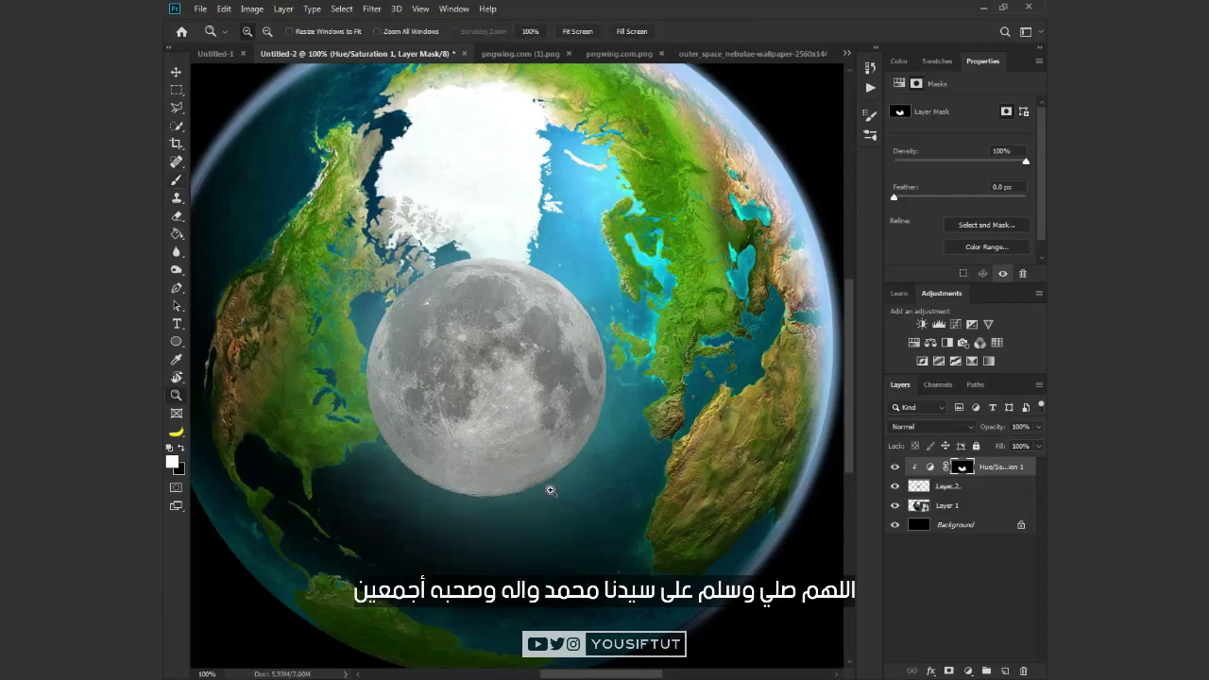
pyautogui.click(557, 477)
pyautogui.click(557, 477)
pyautogui.press('x')
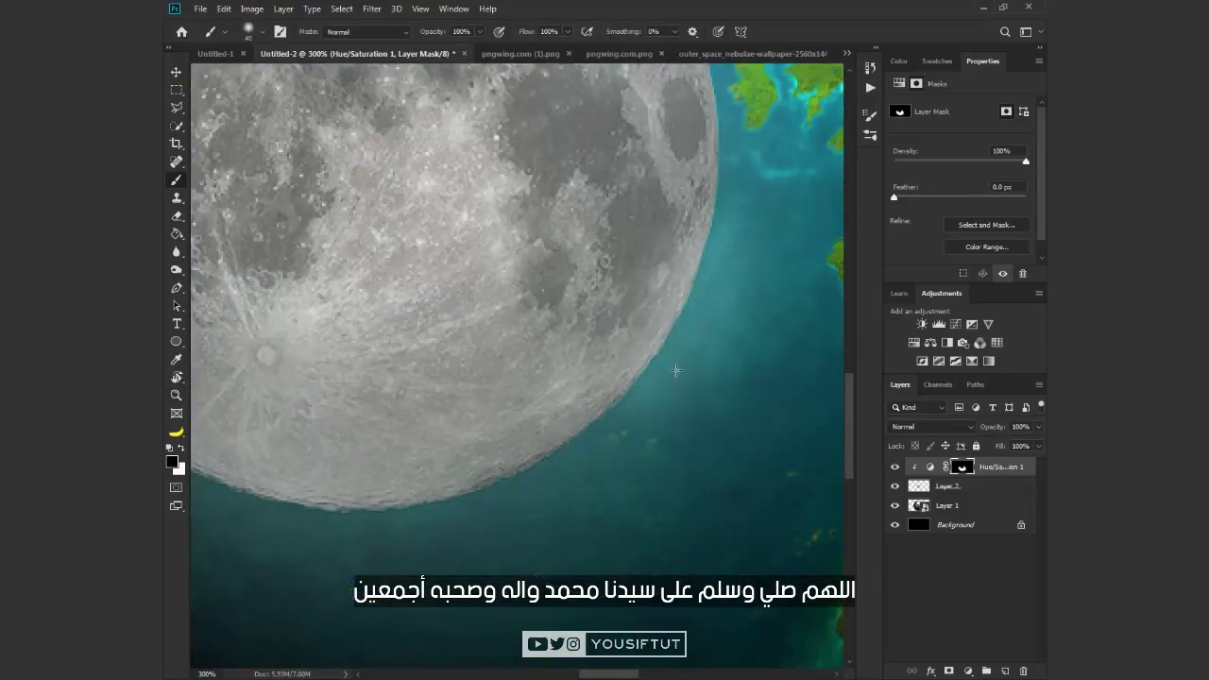
pyautogui.hscroll(-3, 399, 513)
pyautogui.hscroll(-3, 574, 562)
pyautogui.hscroll(-3, 574, 562)
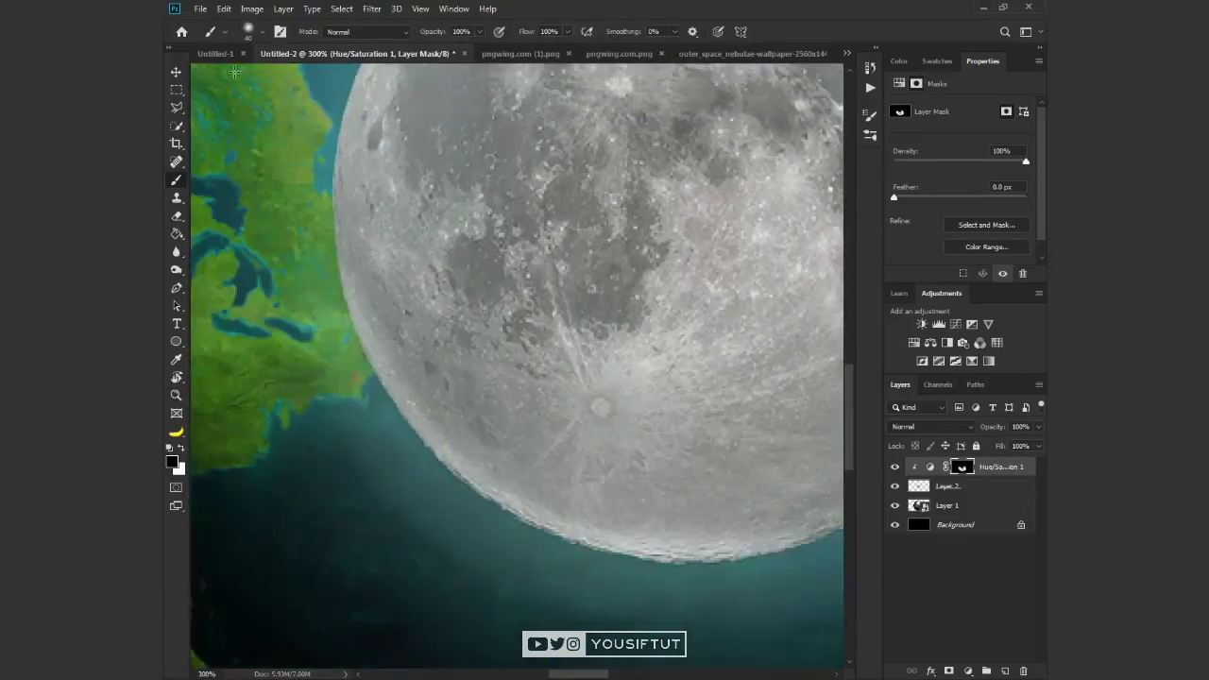
pyautogui.hotkey('ctrl', '0')
pyautogui.press('z')
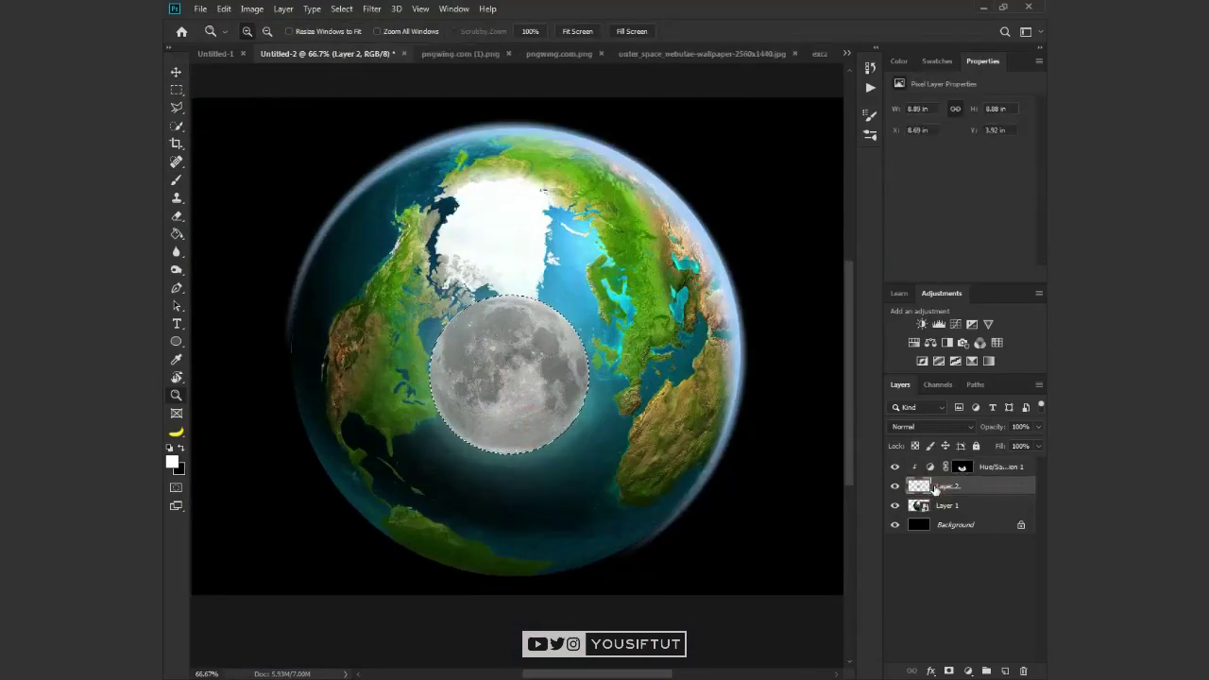
# Step: Convert the Moon and its adjustment into a smart object and move it beside the Earth
pyautogui.keyDown('ctrl'); pyautogui.click(998, 468); pyautogui.keyUp('ctrl')
pyautogui.click(371, 9)
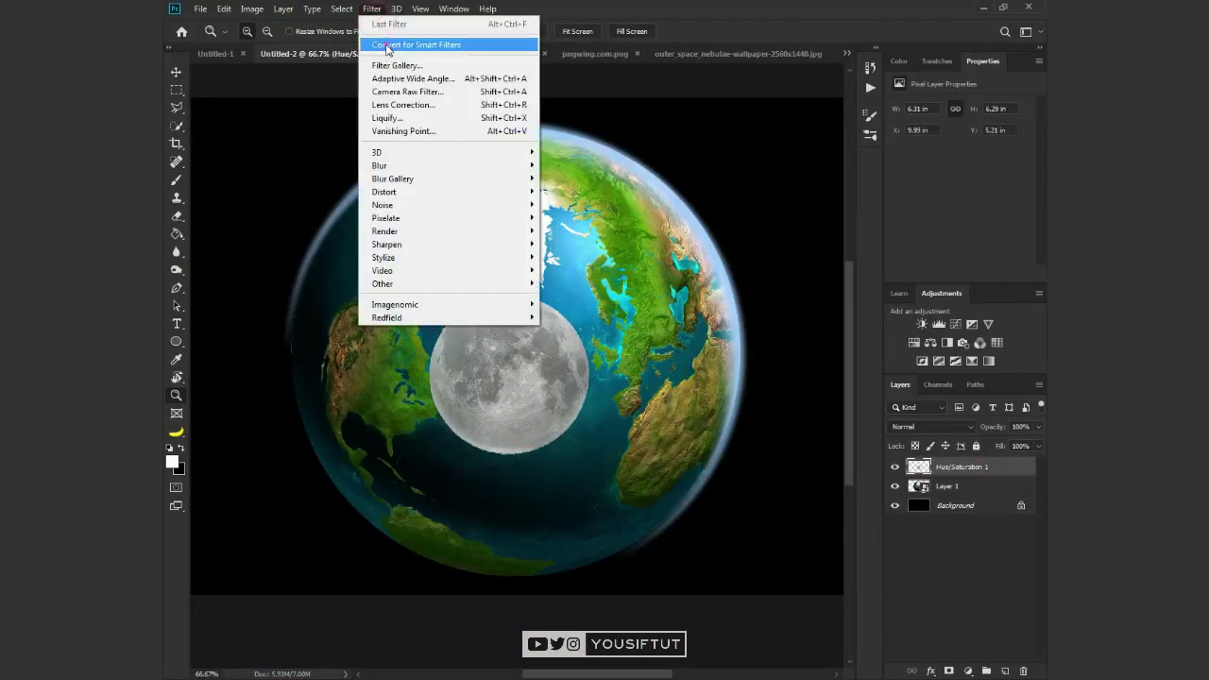
pyautogui.click(425, 41)
pyautogui.moveTo(614, 401)
pyautogui.mouseDown()
pyautogui.moveTo(680, 326)
pyautogui.moveTo(701, 351)
pyautogui.mouseUp()
# Step: Move the Earth left, then shrink and reposition the Earth and Moon together
pyautogui.hotkey('ctrl', '-')
pyautogui.press('v')
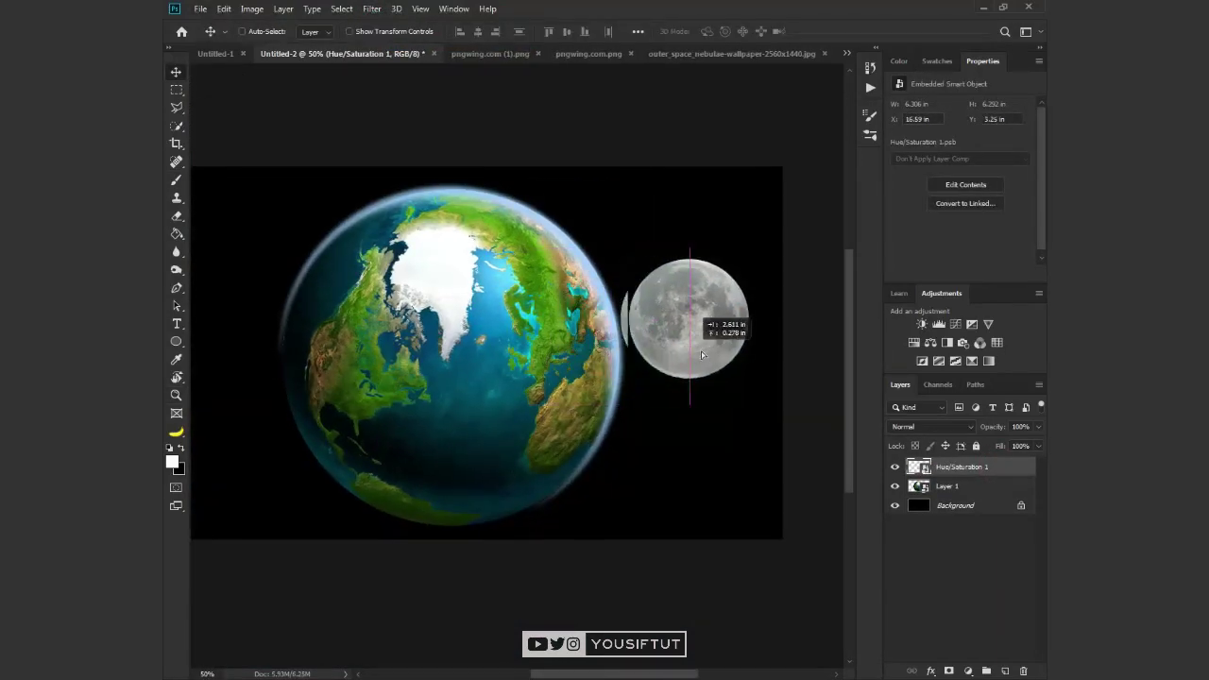
pyautogui.click(923, 486)
pyautogui.moveTo(700, 435); pyautogui.dragTo(602, 444)
pyautogui.keyDown('shift'); pyautogui.click(961, 467); pyautogui.keyUp('shift')
pyautogui.hotkey('ctrl', 't')
pyautogui.moveTo(786, 563); pyautogui.dragTo(626, 480)
pyautogui.press('Return')
pyautogui.moveTo(539, 399); pyautogui.dragTo(572, 386)
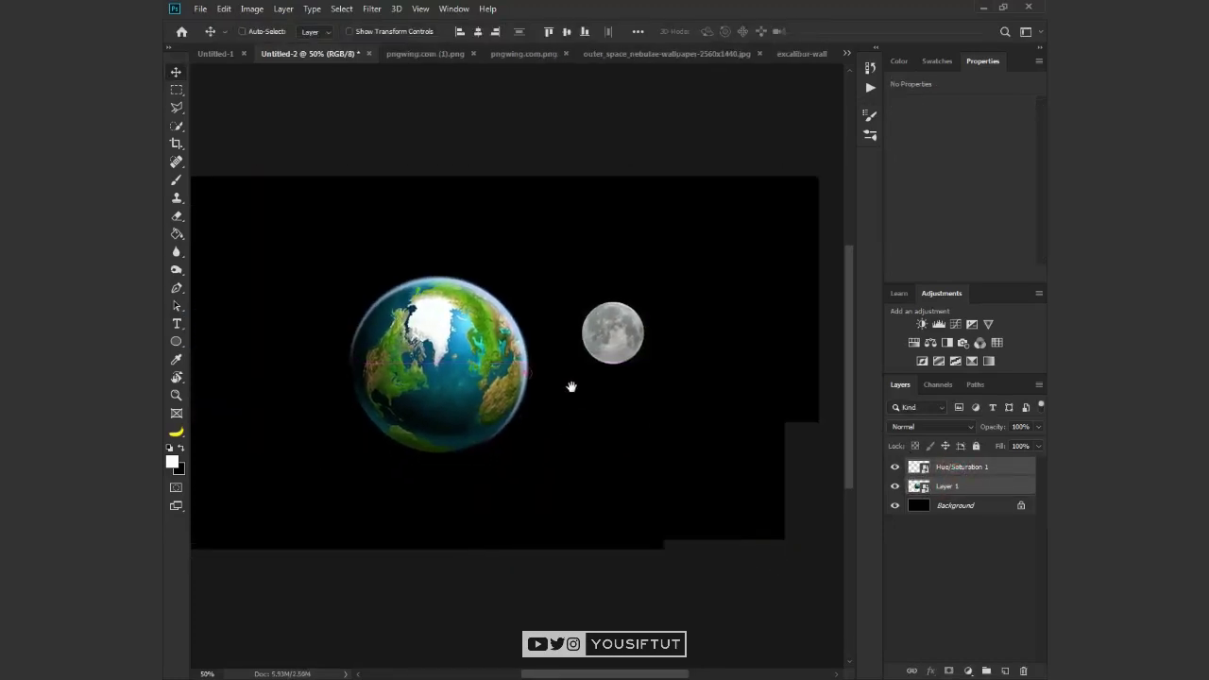
# Step: Group the Earth and Moon as Group 1 and centre it on the canvas
pyautogui.hotkey('ctrl', 'a')
pyautogui.click(477, 31)
pyautogui.hotkey('ctrl', 'g')
pyautogui.click(476, 31)
pyautogui.click(566, 31)
pyautogui.hotkey('ctrl', 'd')
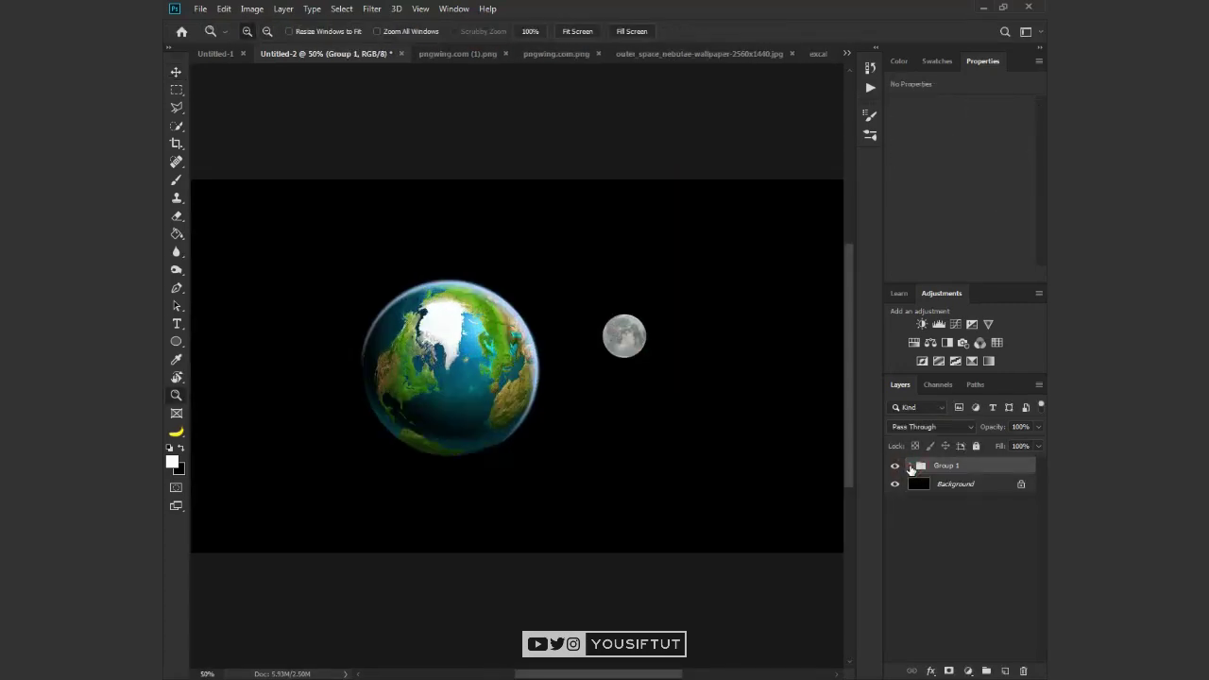
# Step: Zoom out and switch to the pngwing.com light-bulb image
pyautogui.click(567, 31)
pyautogui.scroll(-1, 534, 488)
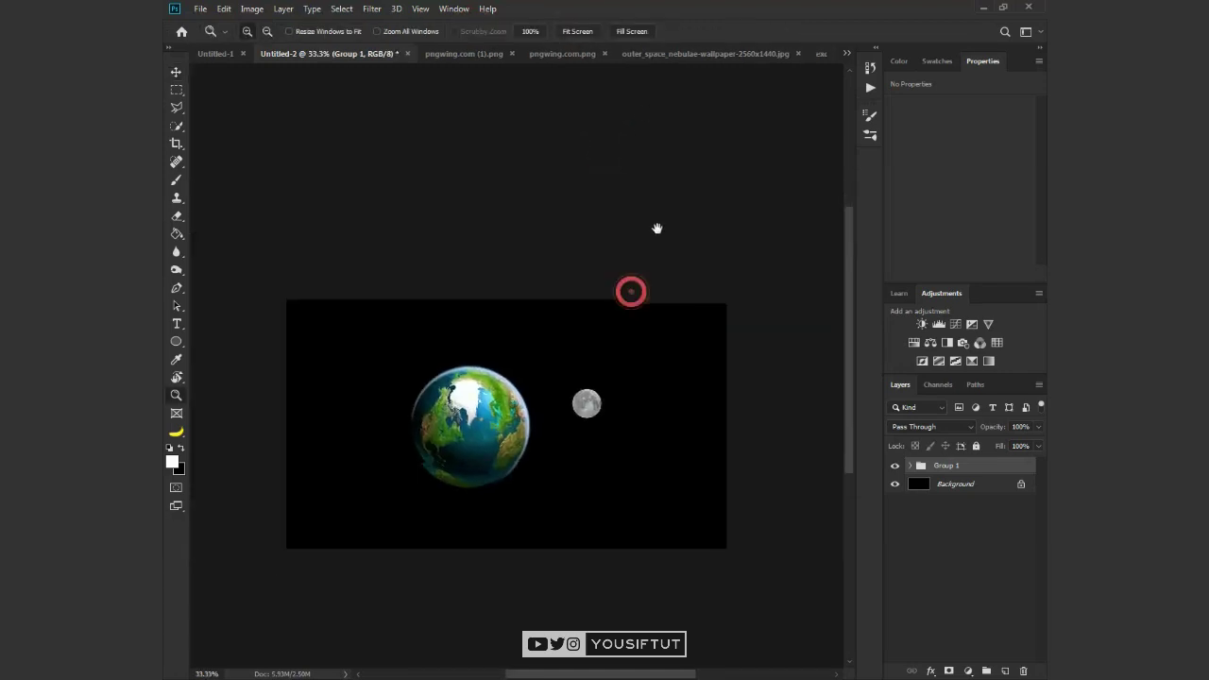
pyautogui.click(466, 54)
pyautogui.click(558, 54)
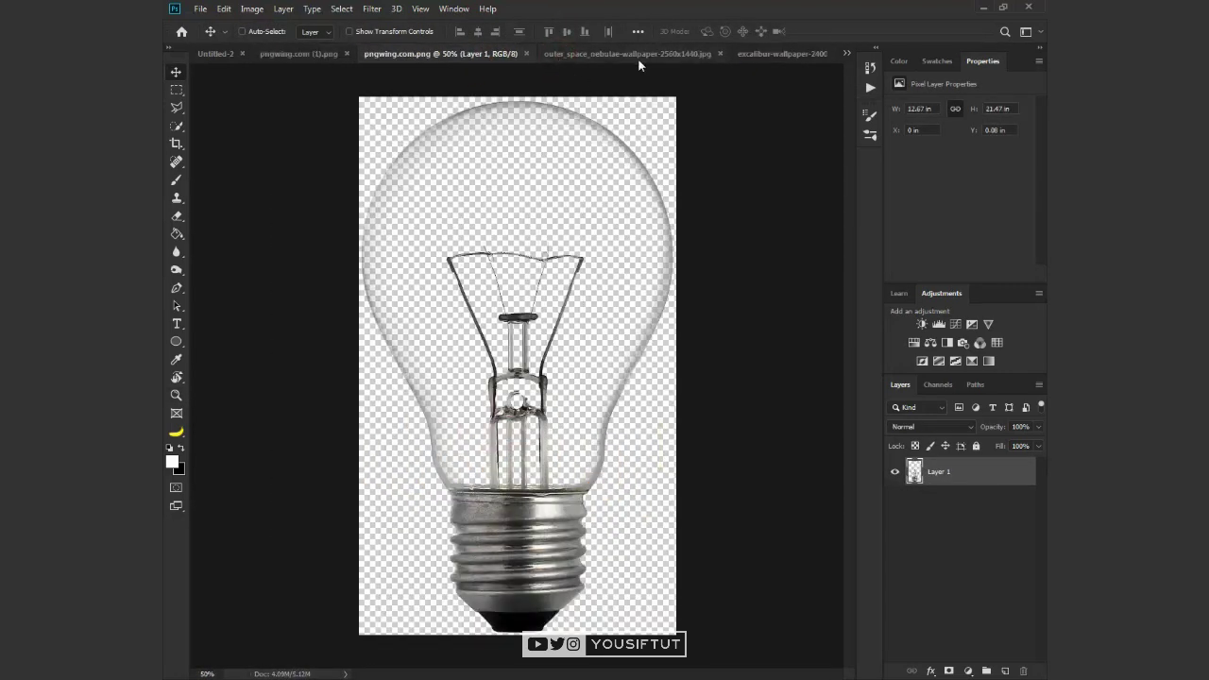
# Step: Look through the nebula images, then start warping the stars layer from its top-right corner
pyautogui.click(634, 56)
pyautogui.click(769, 53)
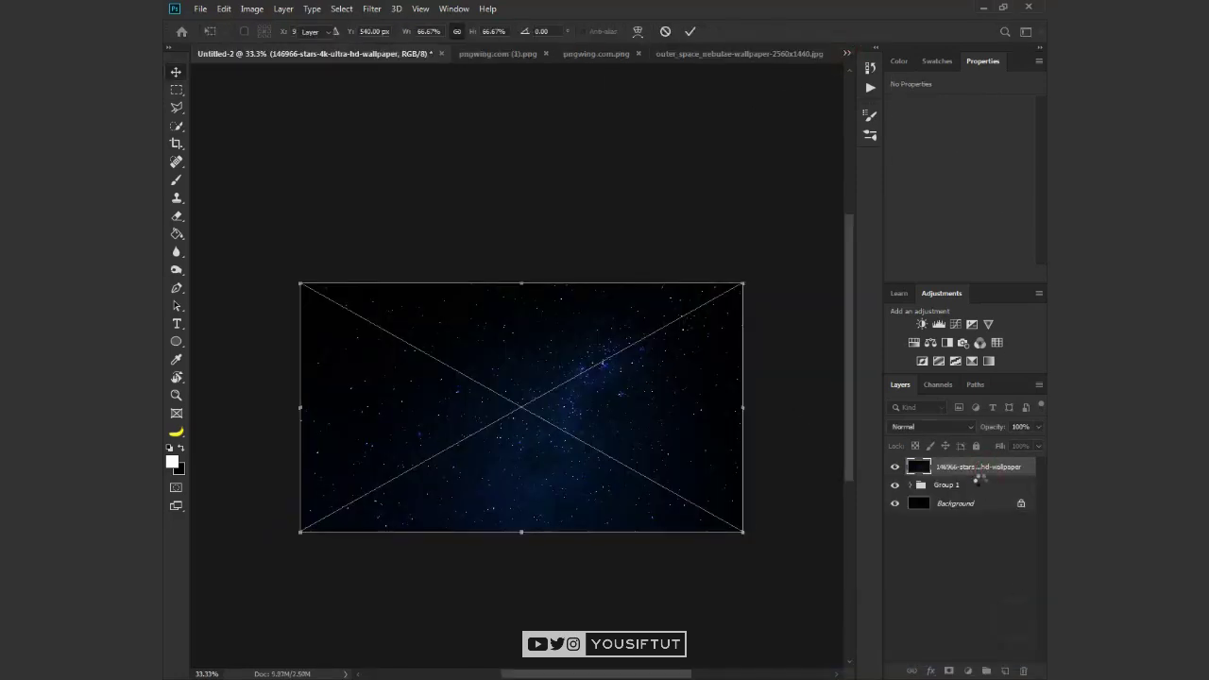
pyautogui.click(564, 431)
pyautogui.hotkey('ctrl', 't')
pyautogui.click(637, 31)
pyautogui.moveTo(831, 215); pyautogui.dragTo(839, 219)
pyautogui.hotkey('ctrl', '-')
# Step: Stretch the starfield's remaining corners and edges to cover the canvas, and commit the warp
pyautogui.moveTo(739, 490); pyautogui.dragTo(748, 499)
pyautogui.moveTo(296, 490); pyautogui.dragTo(279, 507)
pyautogui.moveTo(296, 241); pyautogui.dragTo(273, 229)
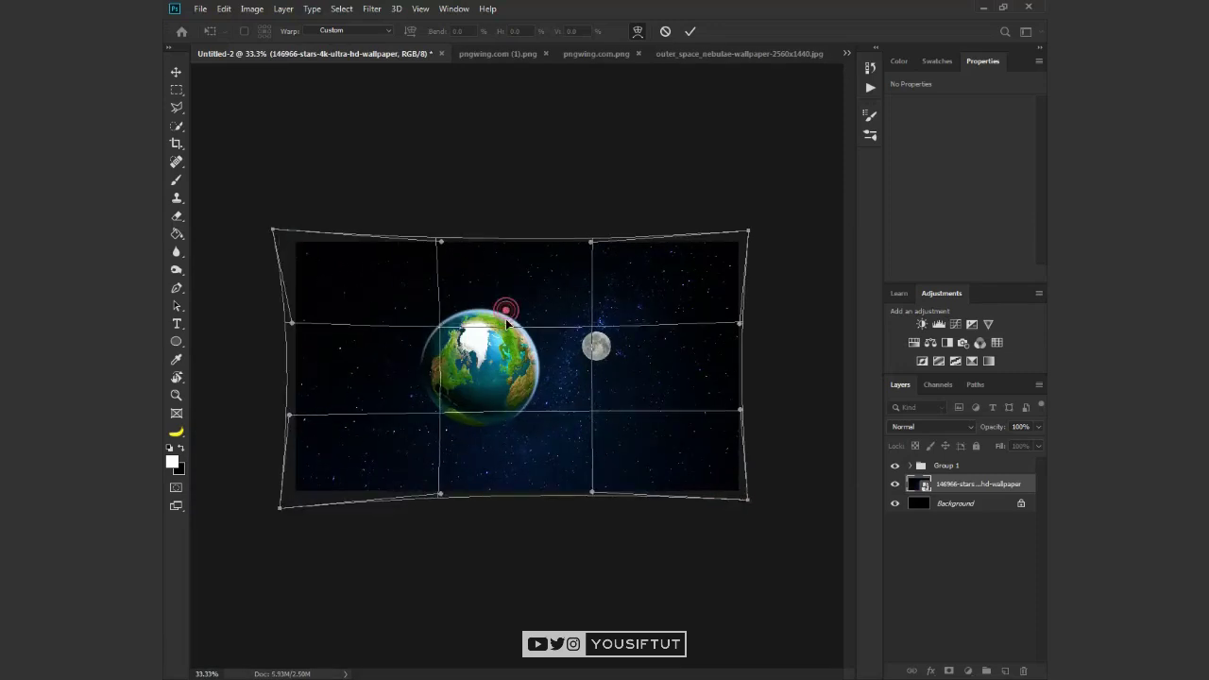
pyautogui.moveTo(505, 318)
pyautogui.mouseDown()
pyautogui.moveTo(524, 397)
pyautogui.moveTo(520, 475)
pyautogui.mouseUp()
pyautogui.moveTo(590, 378); pyautogui.dragTo(566, 375)
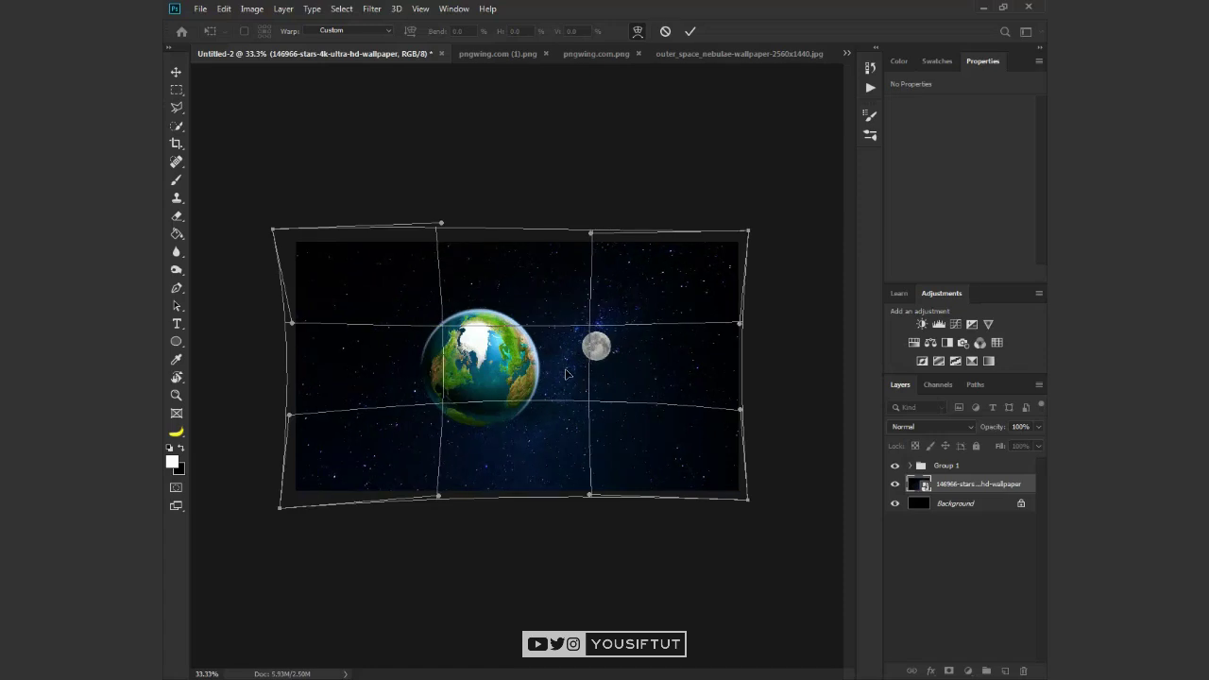
pyautogui.press('Return')
pyautogui.press('z')
pyautogui.hotkey('ctrl', '0')
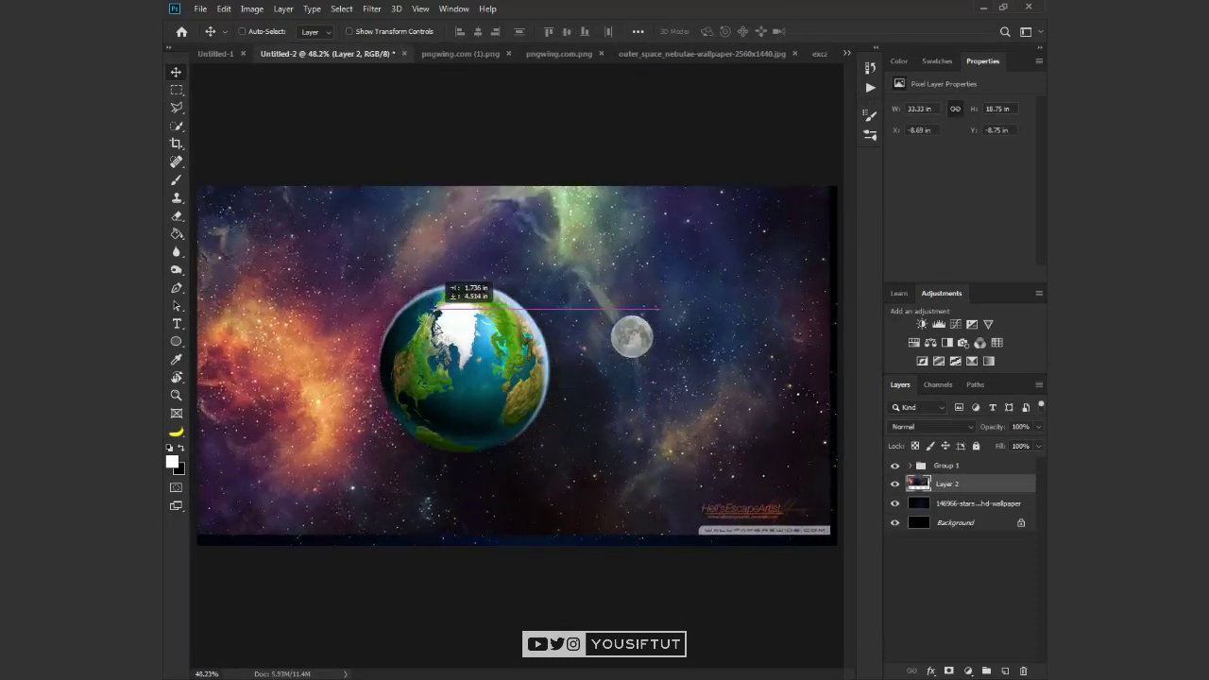
# Step: Drag the excalibur nebula in as Layer 2, add a mask, and pick the 1100 cloud brush in white
pyautogui.moveTo(202, 53); pyautogui.dragTo(463, 283)
pyautogui.keyDown('alt'); pyautogui.click(950, 669); pyautogui.keyUp('alt')
pyautogui.press('b')
pyautogui.rightClick(346, 277)
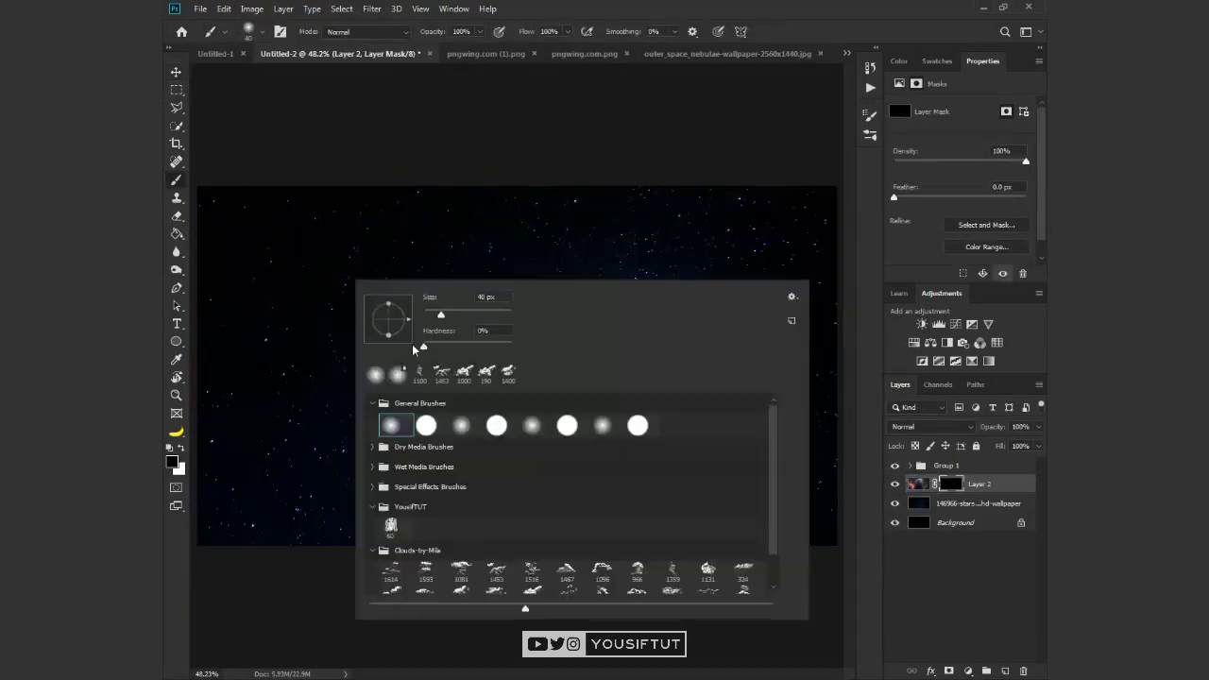
pyautogui.scroll(-2, 507, 502)
pyautogui.scroll(-1, 507, 503)
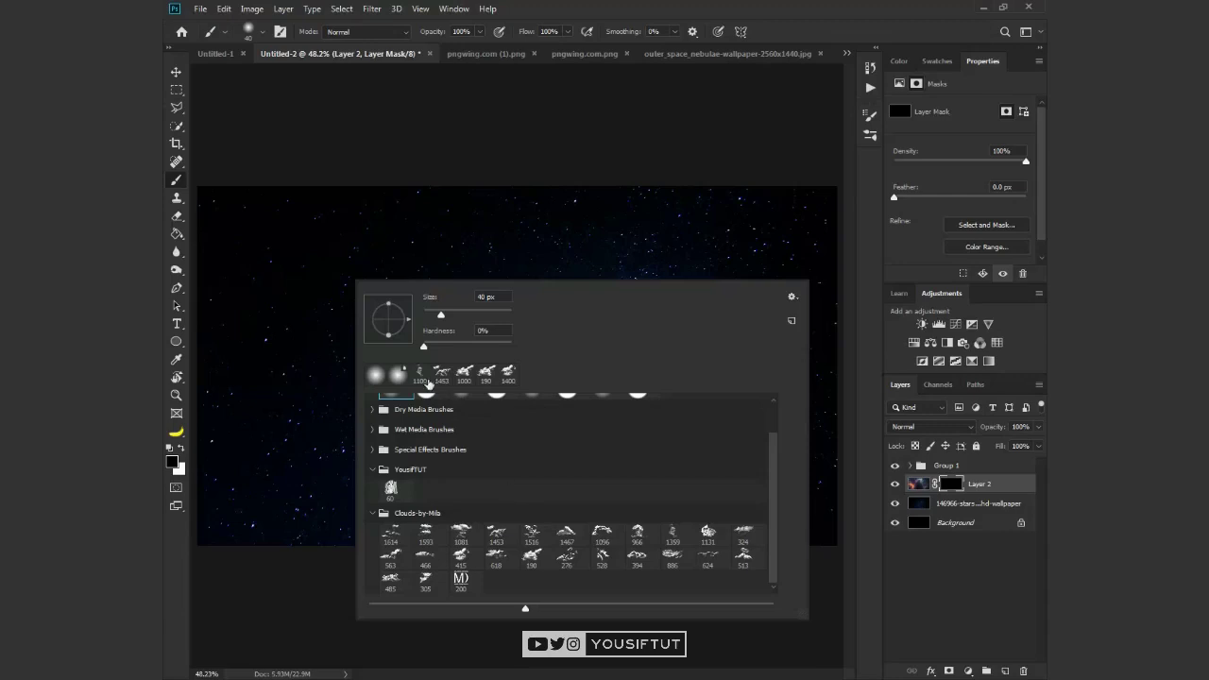
pyautogui.doubleClick(420, 373)
pyautogui.press('x')
# Step: Try cloud stamps around the Earth on the mask, keeping a faint one upper-left
pyautogui.click(288, 345)
pyautogui.hotkey('ctrl', 'z')
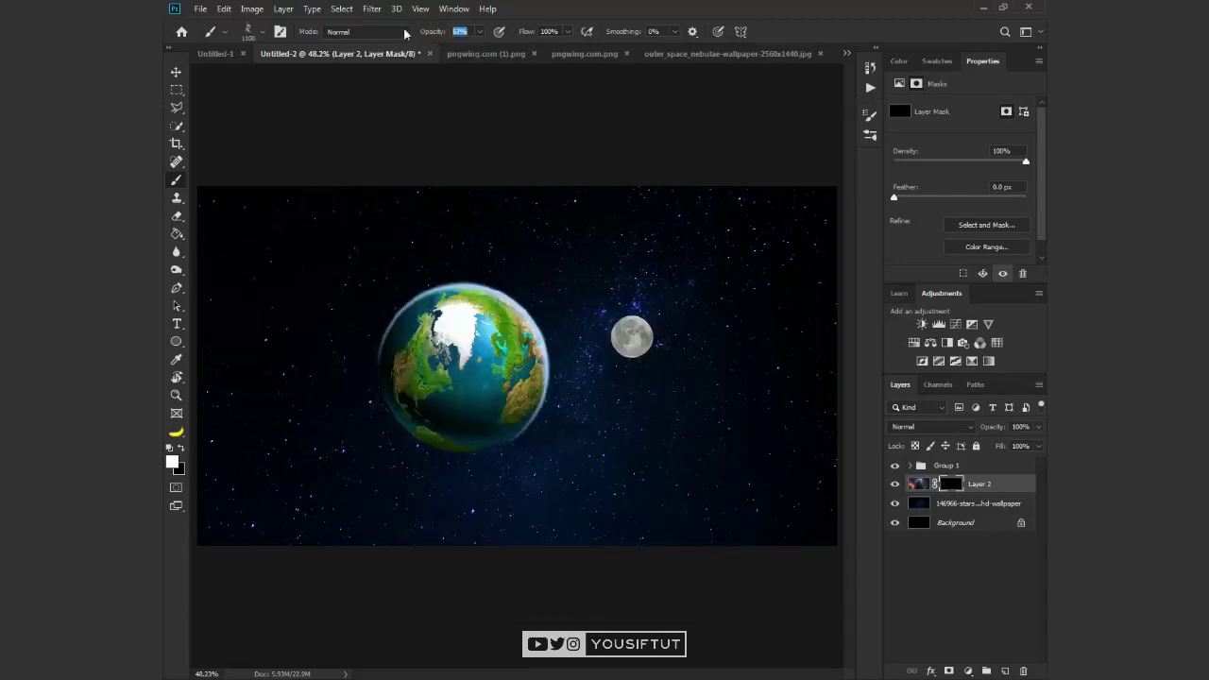
pyautogui.click(302, 345)
pyautogui.hotkey('ctrl', 'z')
pyautogui.click(354, 403)
pyautogui.hotkey('ctrl', 'z')
pyautogui.click(318, 311)
# Step: Lower the brush opacity to 20%, test a larger faint stamp left of Earth, then undo it
pyautogui.click(294, 364)
pyautogui.hotkey('ctrl', 'z')
pyautogui.press('2')
pyautogui.click(283, 349)
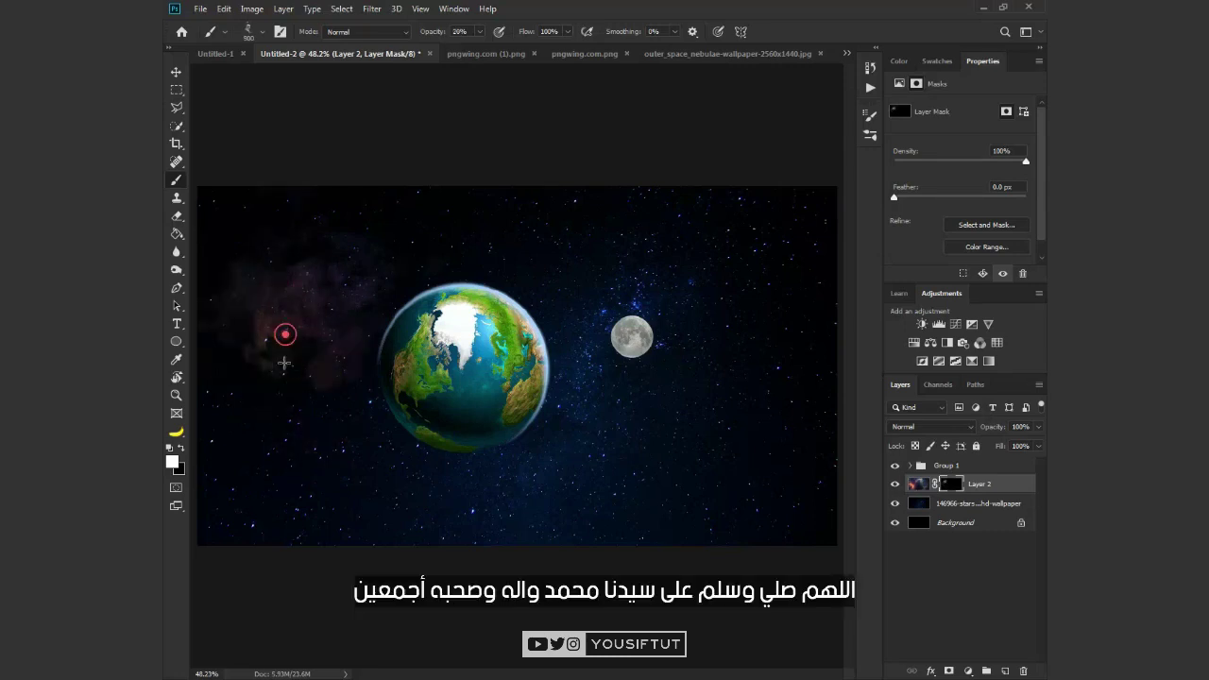
pyautogui.hotkey('ctrl', 'z')
pyautogui.hotkey('ctrl', '-')
pyautogui.press('x')
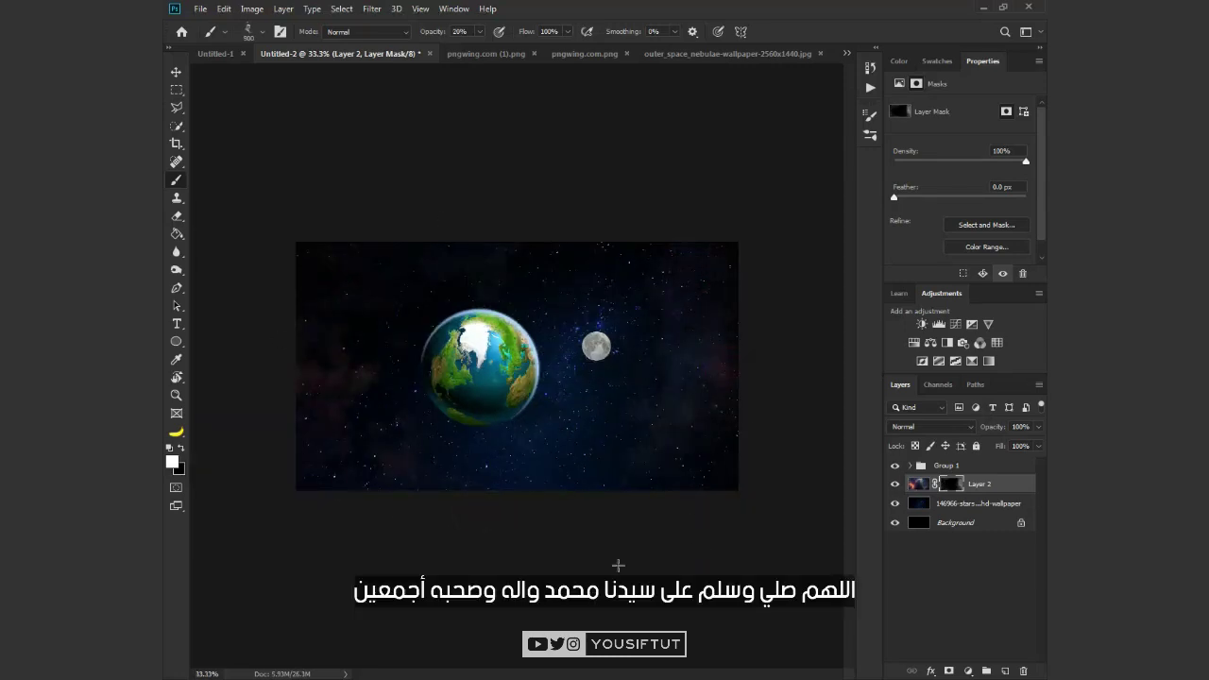
# Step: Open the red-and-teal nebula document and float it in its own window
pyautogui.press('v')
pyautogui.click(847, 53)
pyautogui.click(737, 161)
pyautogui.moveTo(730, 54)
pyautogui.mouseDown()
pyautogui.moveTo(464, 256)
pyautogui.moveTo(529, 248)
pyautogui.mouseUp()
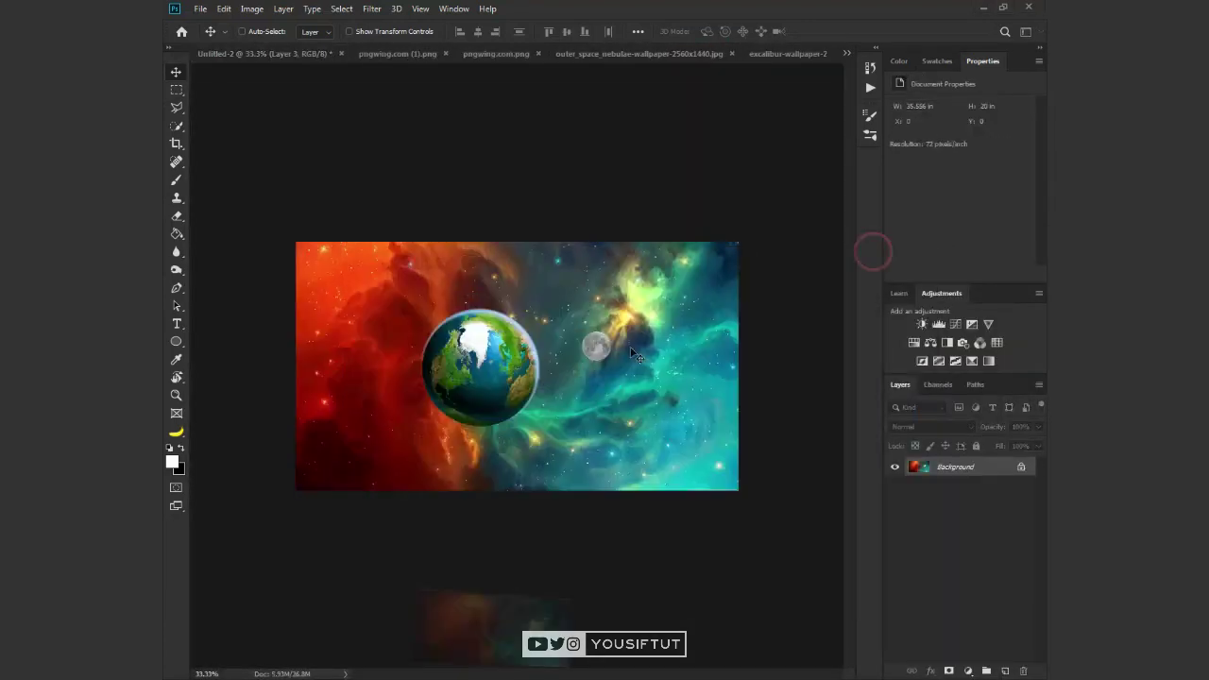
# Step: Scale the red-and-teal nebula down and position it to fill the canvas
pyautogui.hotkey('ctrl', 't')
pyautogui.moveTo(828, 539); pyautogui.dragTo(770, 513)
pyautogui.press('Return')
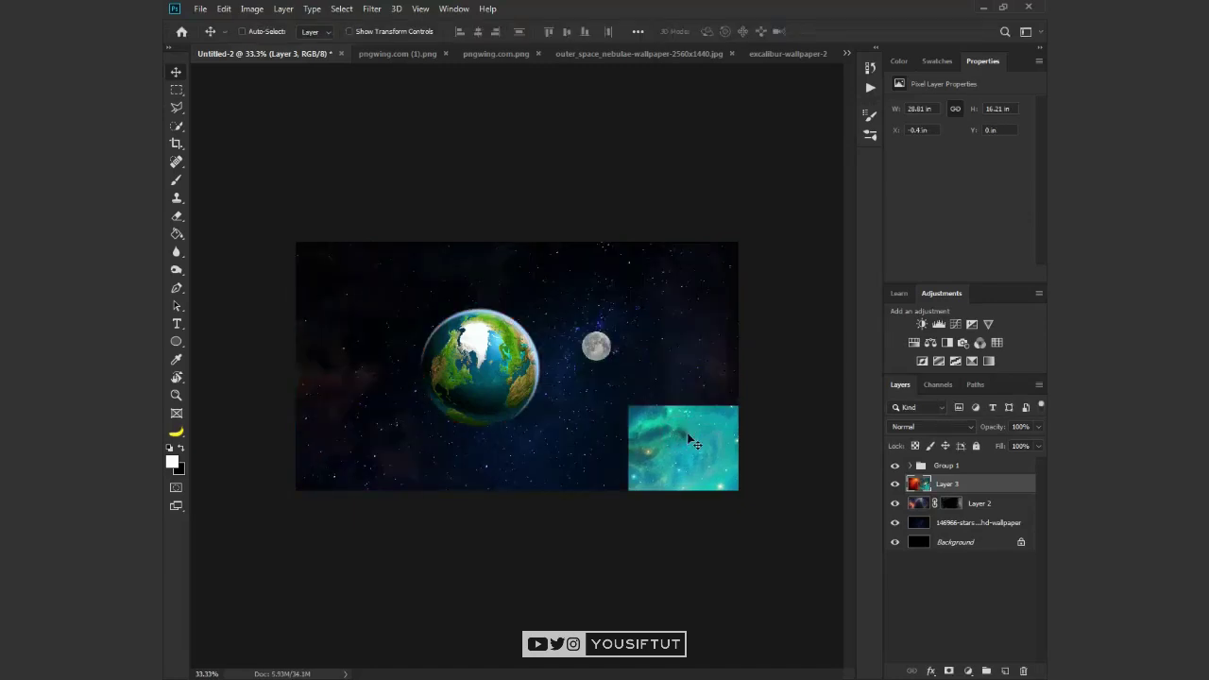
pyautogui.moveTo(687, 432); pyautogui.dragTo(672, 427)
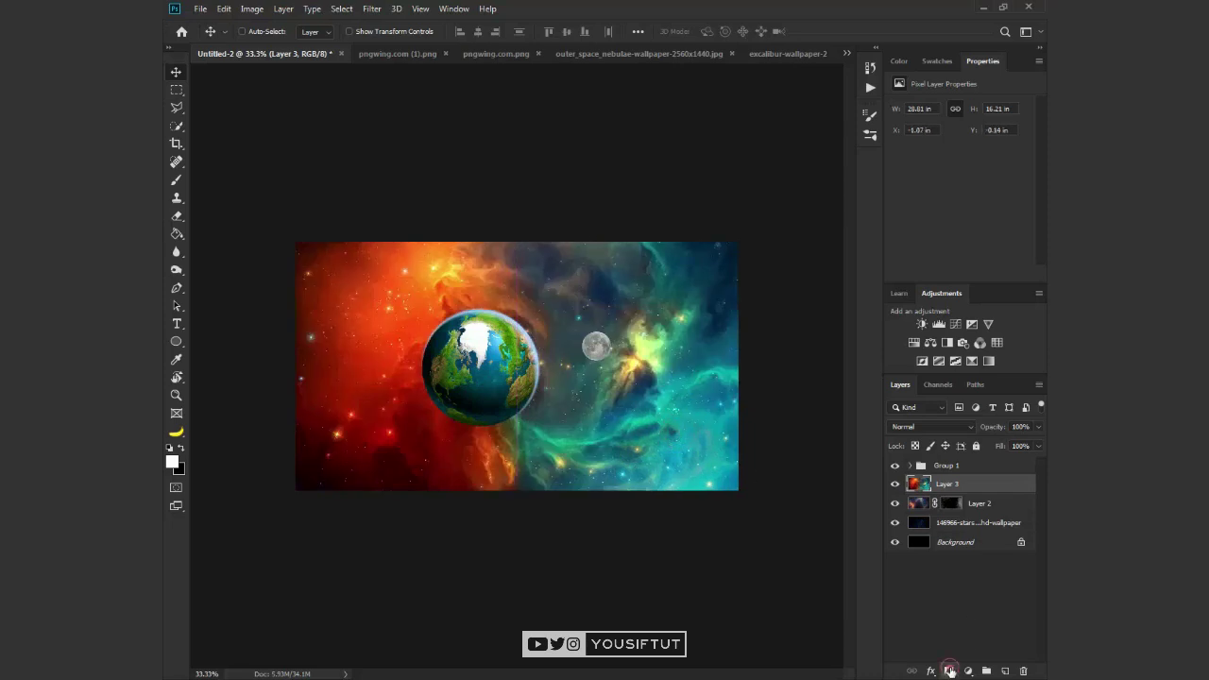
# Step: Give Layer 3 a black hide-all mask and zoom in with the Brush ready to paint
pyautogui.keyDown('alt'); pyautogui.click(949, 670); pyautogui.keyUp('alt')
pyautogui.press('b')
pyautogui.hotkey('ctrl', '+')
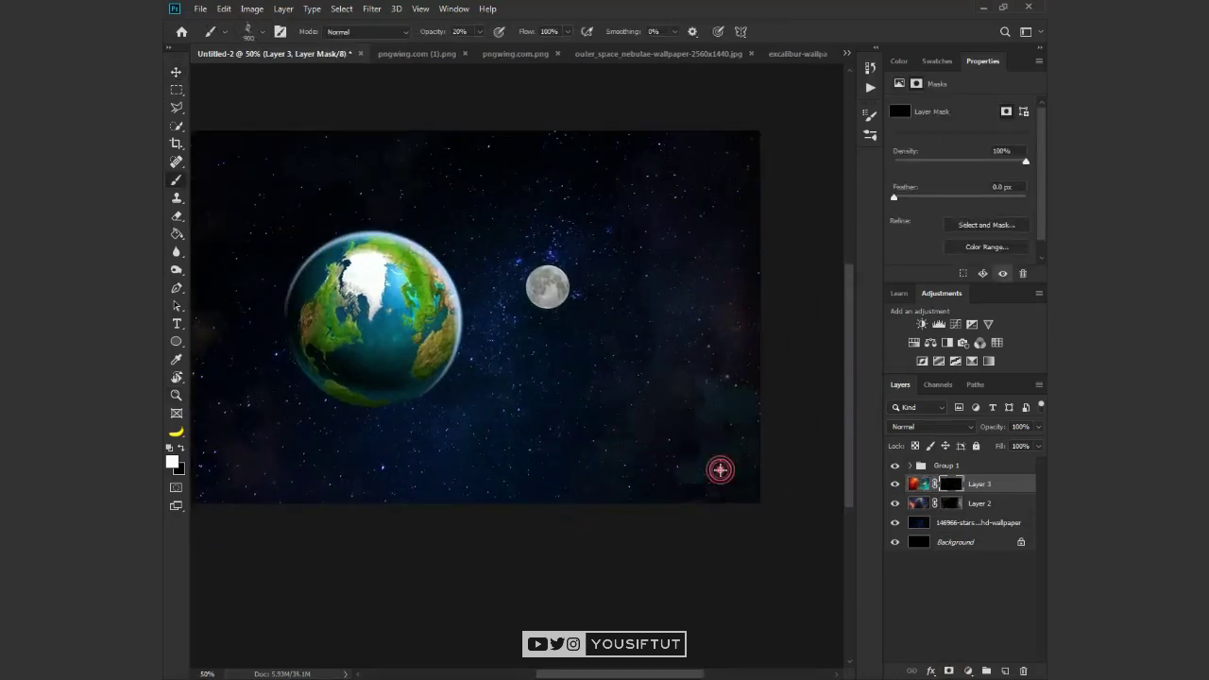
pyautogui.moveTo(448, 173); pyautogui.dragTo(486, 261)
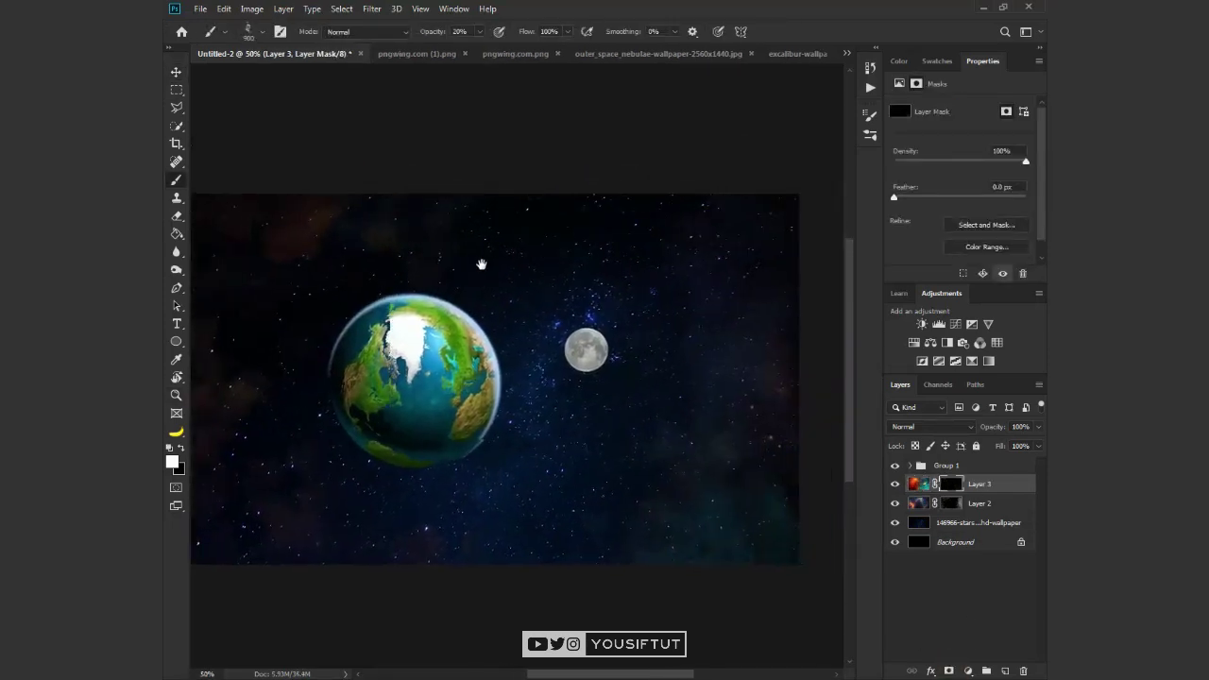
pyautogui.moveTo(488, 564); pyautogui.dragTo(566, 573)
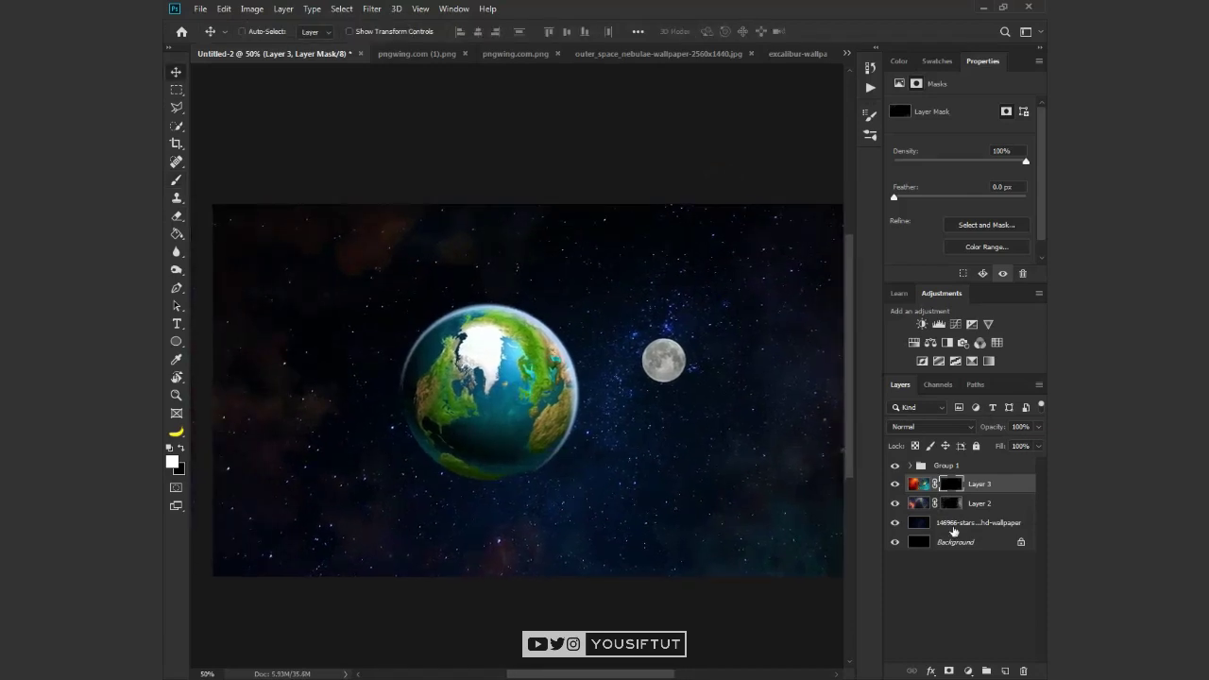
# Step: Duplicate the stars wallpaper layer and apply Lens Blur with radius 14
pyautogui.click(977, 523)
pyautogui.hotkey('ctrl', 'j')
pyautogui.press('v')
pyautogui.click(373, 9)
pyautogui.moveTo(444, 152)
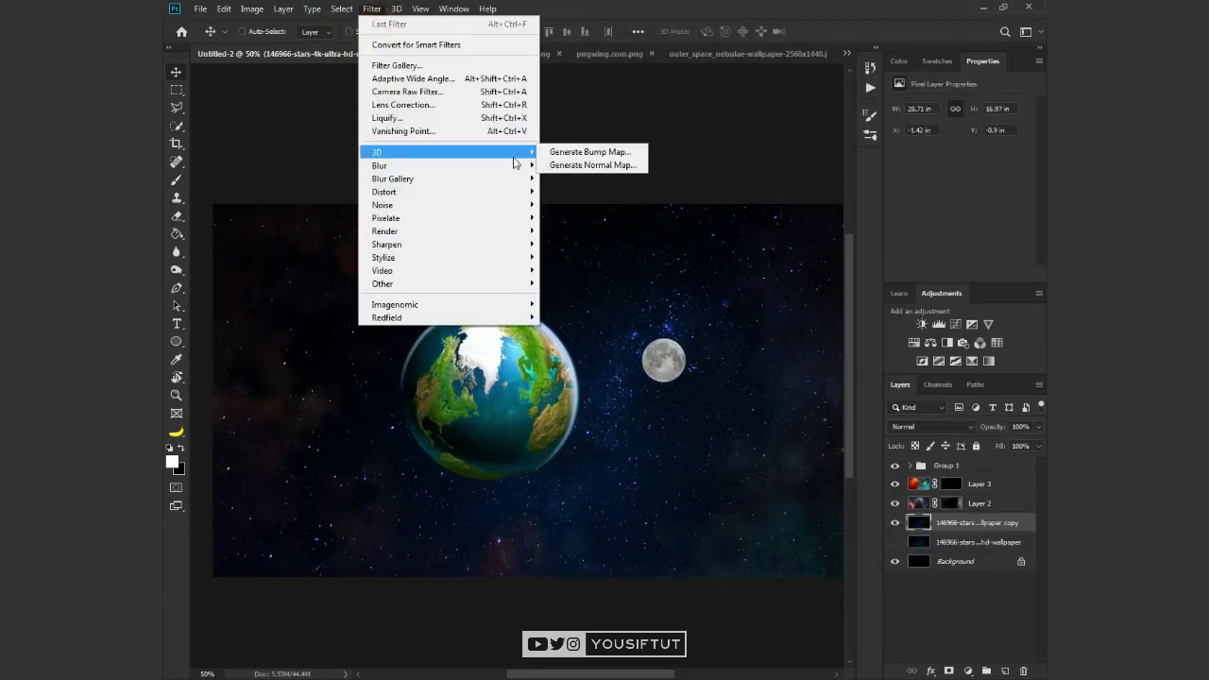
pyautogui.click(595, 232)
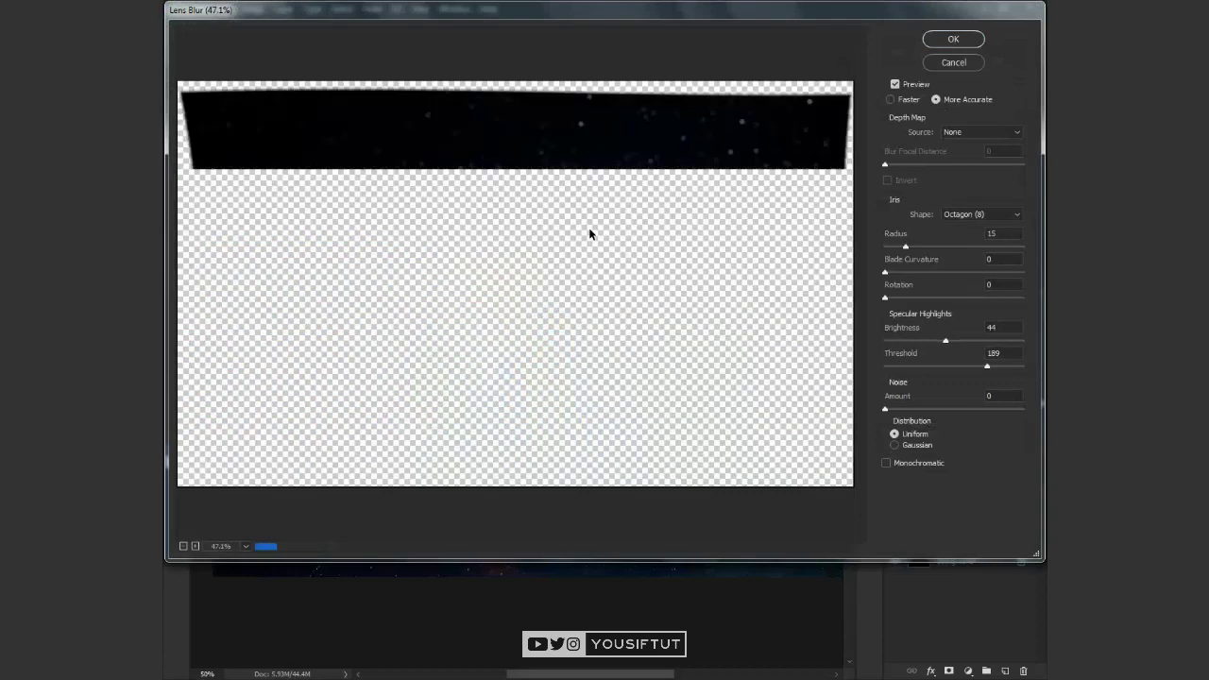
pyautogui.press('Tab')
pyautogui.press('Down')
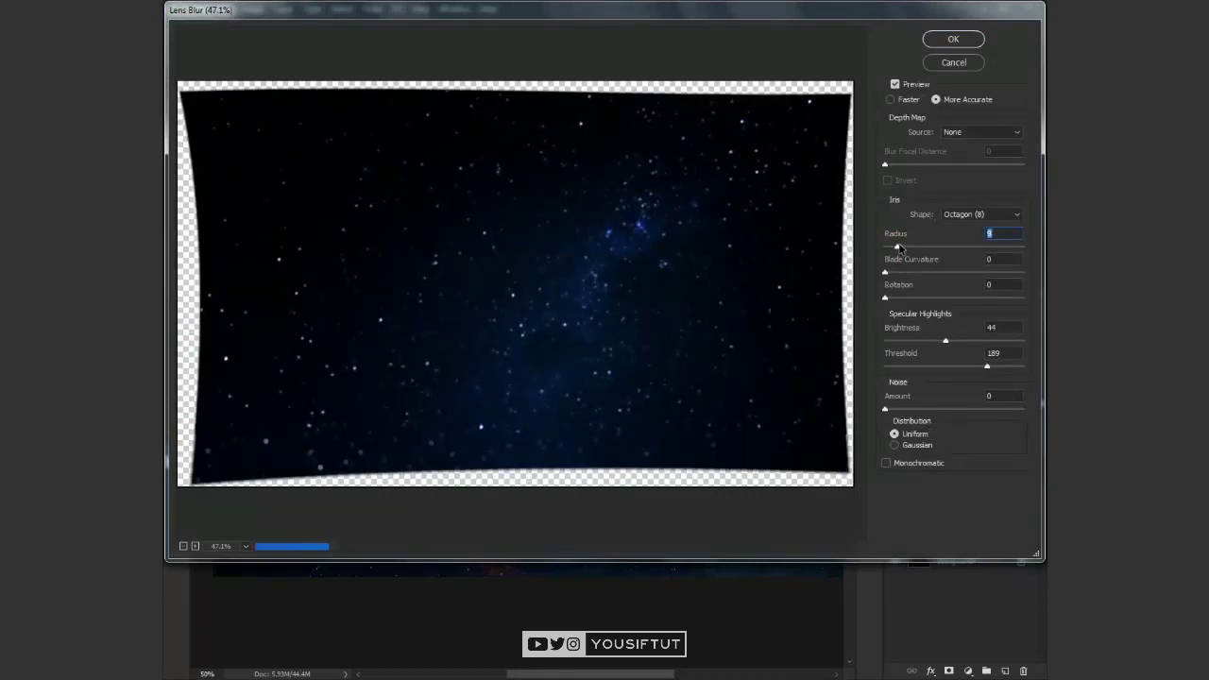
pyautogui.click(975, 44)
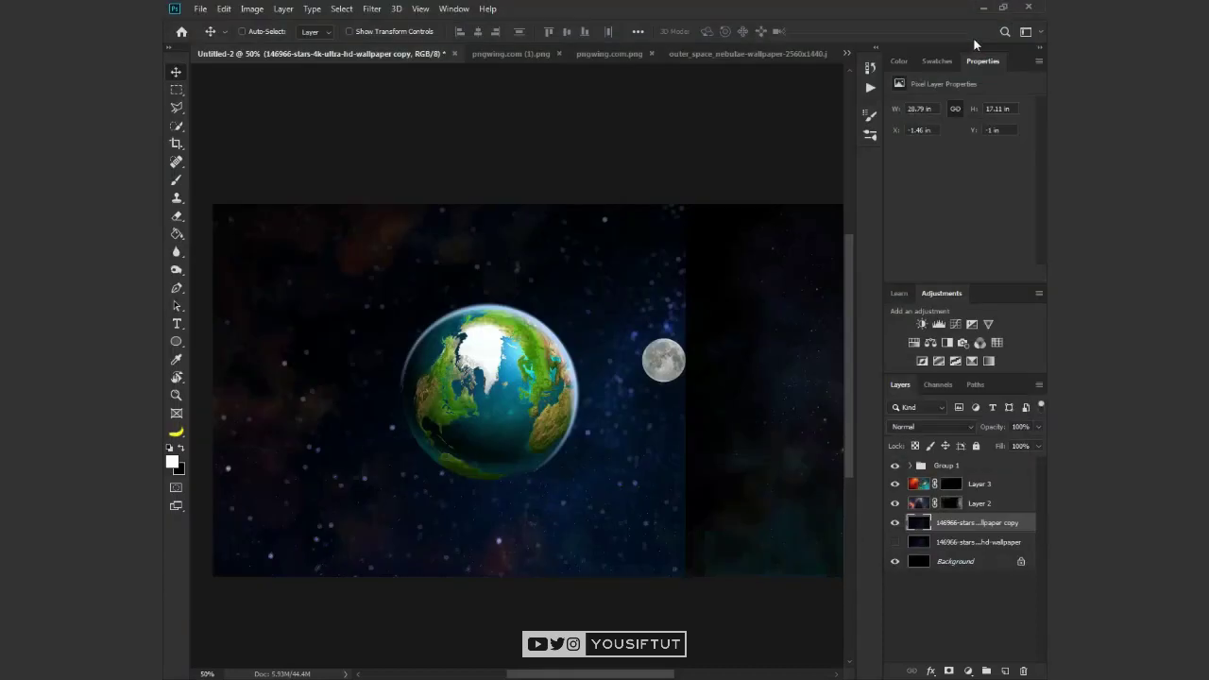
# Step: Apply a Gaussian Blur of radius 3.1 to the duplicated stars layer
pyautogui.press('z')
pyautogui.click(534, 397)
pyautogui.click(378, 7)
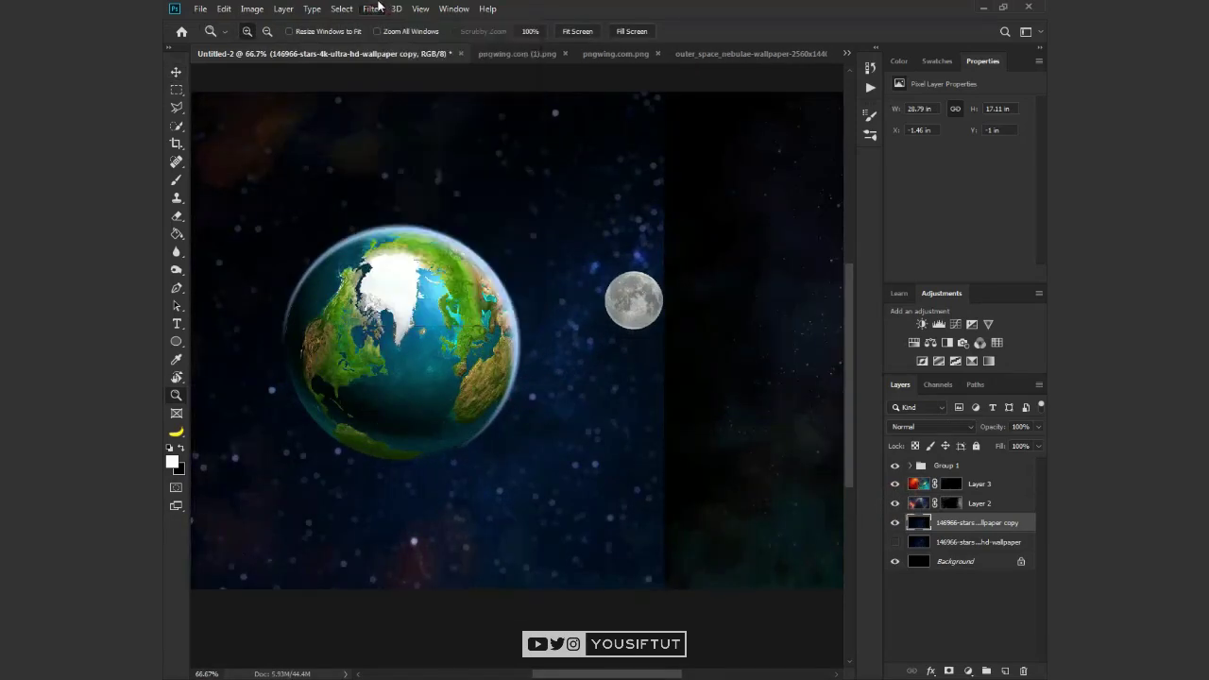
pyautogui.click(378, 8)
pyautogui.click(578, 213)
pyautogui.moveTo(557, 350); pyautogui.dragTo(518, 350)
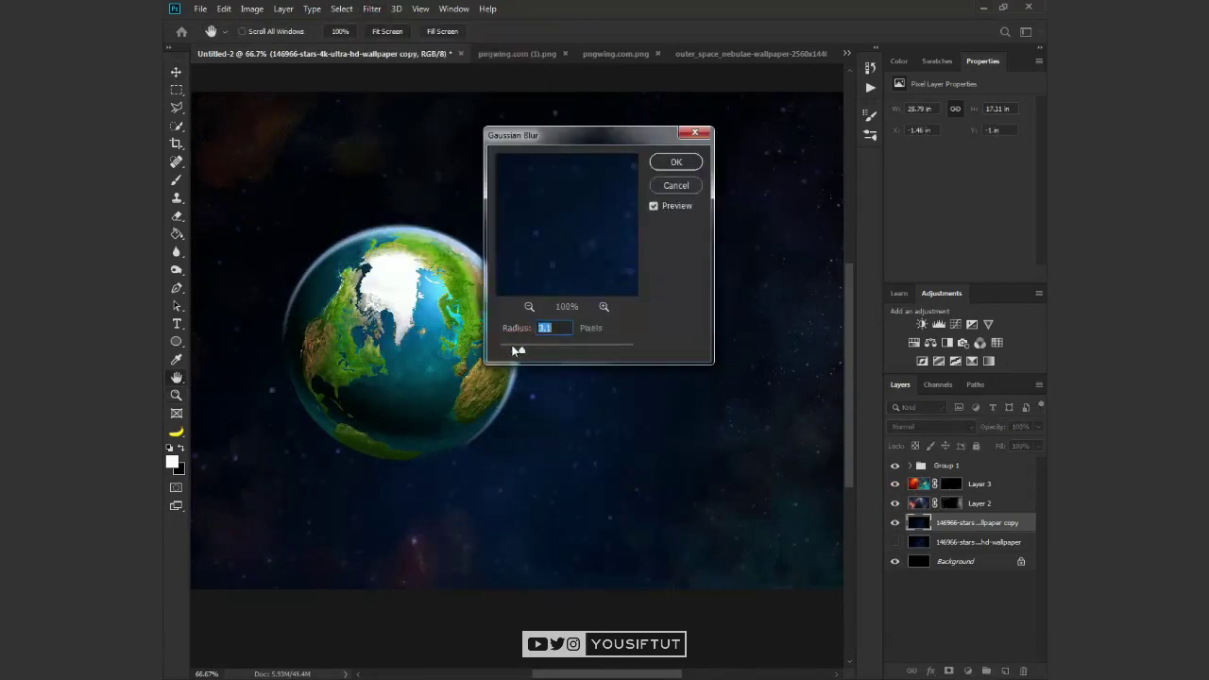
pyautogui.click(676, 163)
# Step: Check the blurred stars up close, then set Layer 2 to Linear Dodge (Add)
pyautogui.press('z')
pyautogui.click(513, 350)
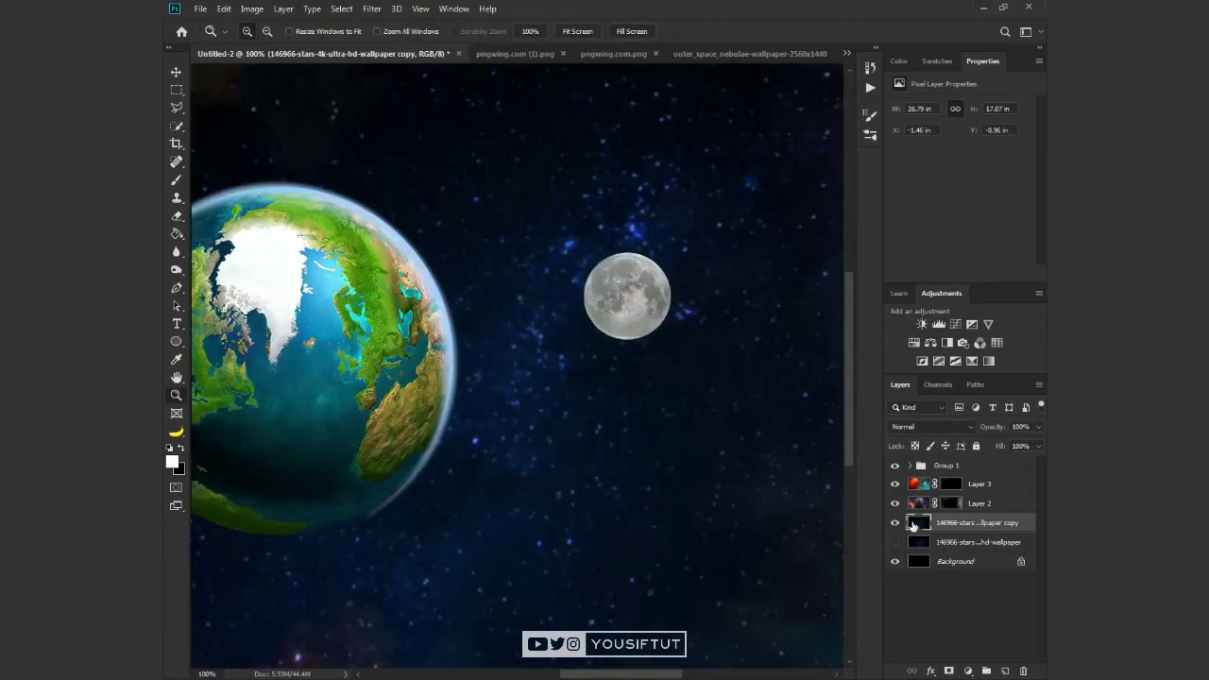
pyautogui.keyDown('alt'); pyautogui.click(666, 410); pyautogui.keyUp('alt')
pyautogui.click(979, 502)
pyautogui.click(935, 425)
pyautogui.click(942, 425)
pyautogui.click(947, 425)
pyautogui.click(919, 471)
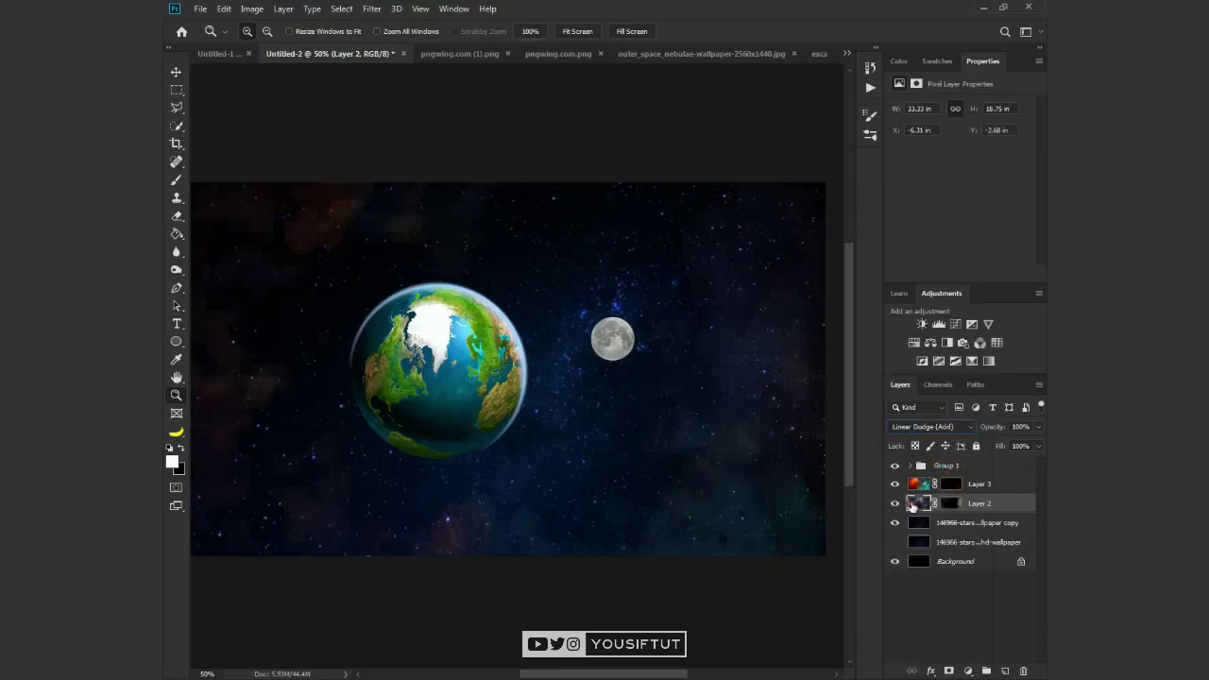
# Step: Bring up the excalibur nebula wallpaper document
pyautogui.press('v')
pyautogui.click(846, 54)
pyautogui.click(696, 133)
pyautogui.click(846, 54)
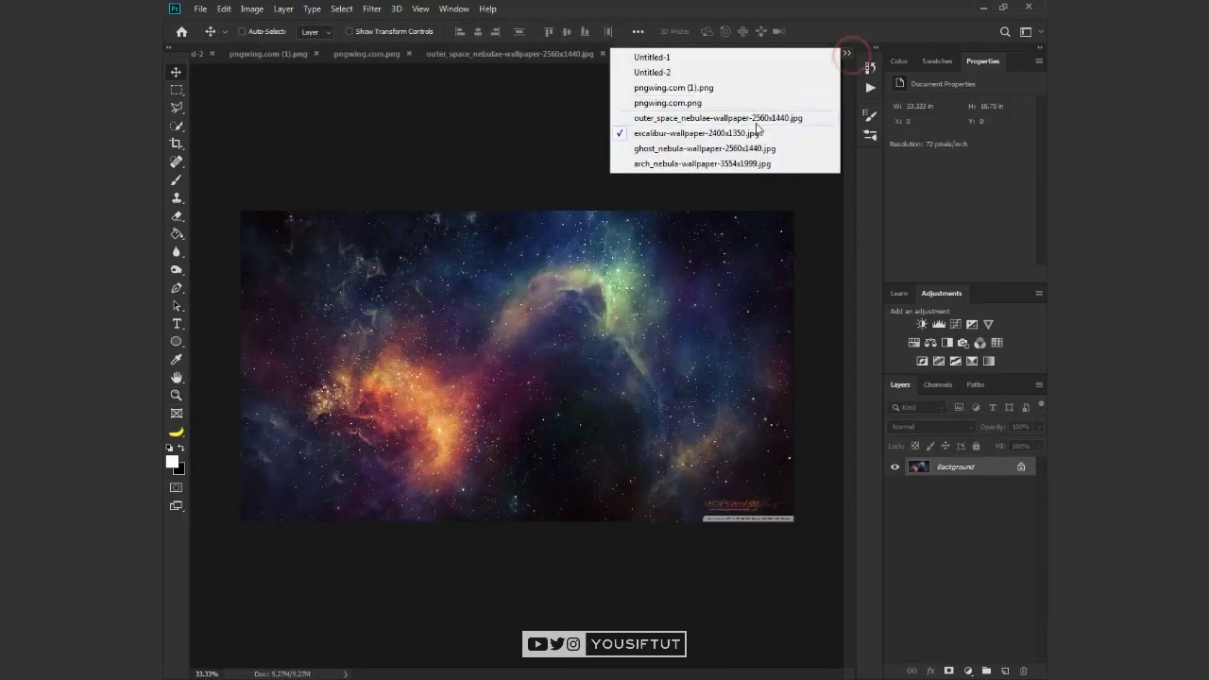
# Step: Drag the ghost_nebula wallpaper into the Untitled-2 composite as a new layer
pyautogui.click(727, 148)
pyautogui.click(199, 54)
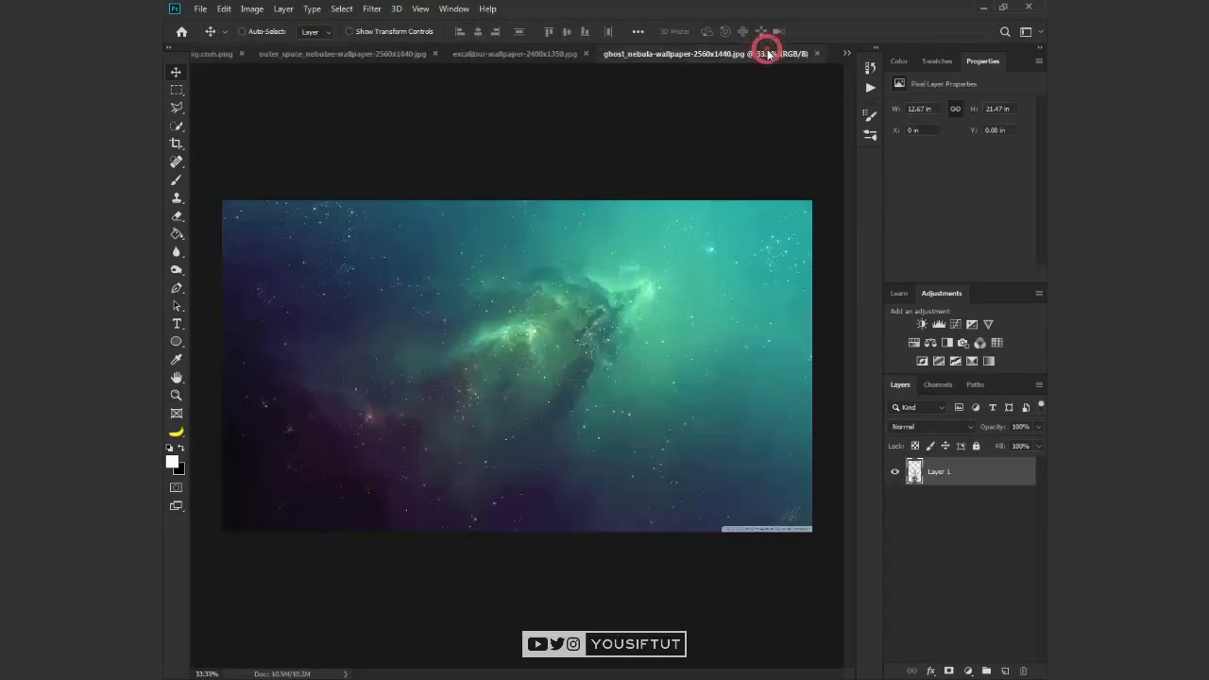
pyautogui.moveTo(704, 54); pyautogui.dragTo(529, 205)
pyautogui.click(847, 54)
pyautogui.click(661, 73)
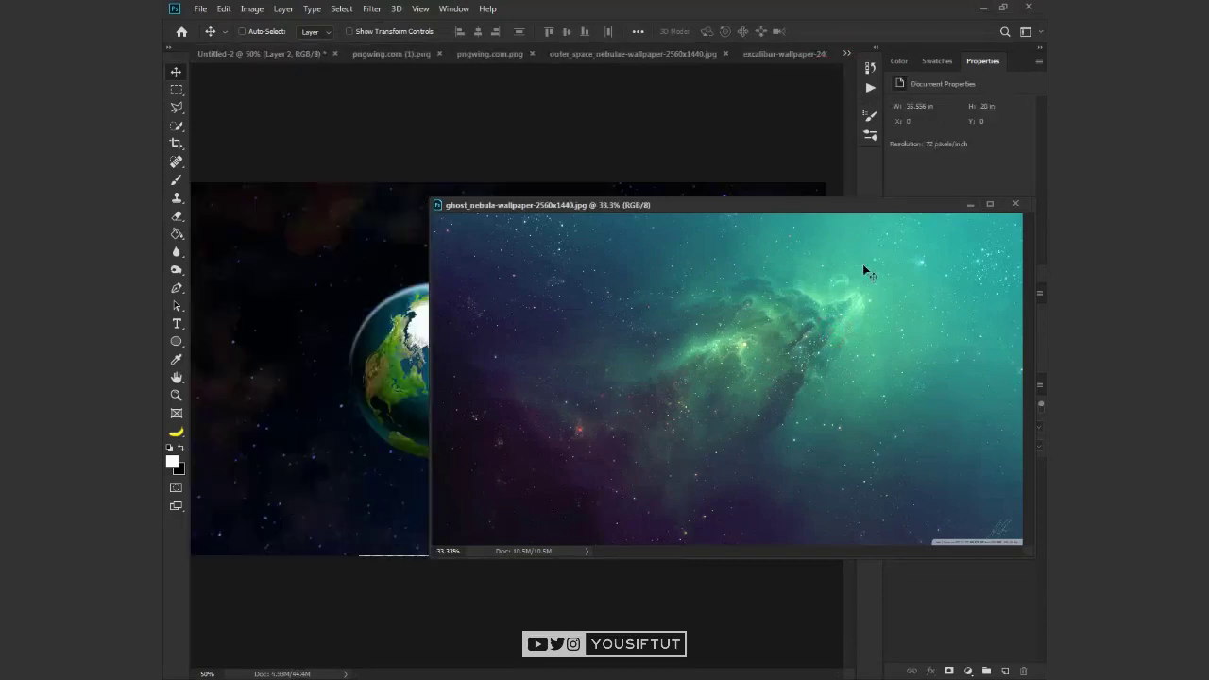
pyautogui.moveTo(862, 263); pyautogui.dragTo(918, 456)
# Step: Set the ghost nebula layer to Screen and scale it to 83%
pyautogui.click(961, 429)
pyautogui.click(921, 466)
pyautogui.click(944, 427)
pyautogui.click(920, 467)
pyautogui.hotkey('ctrl', 't')
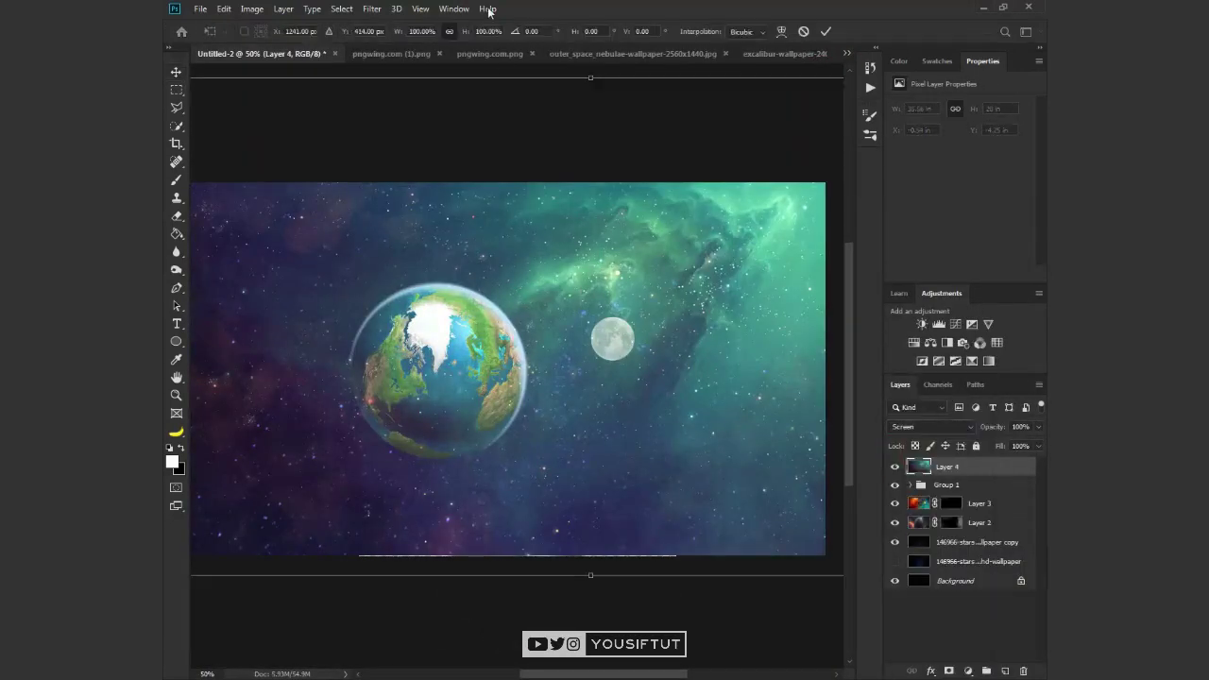
pyautogui.moveTo(406, 31); pyautogui.dragTo(546, 314)
pyautogui.press('Return')
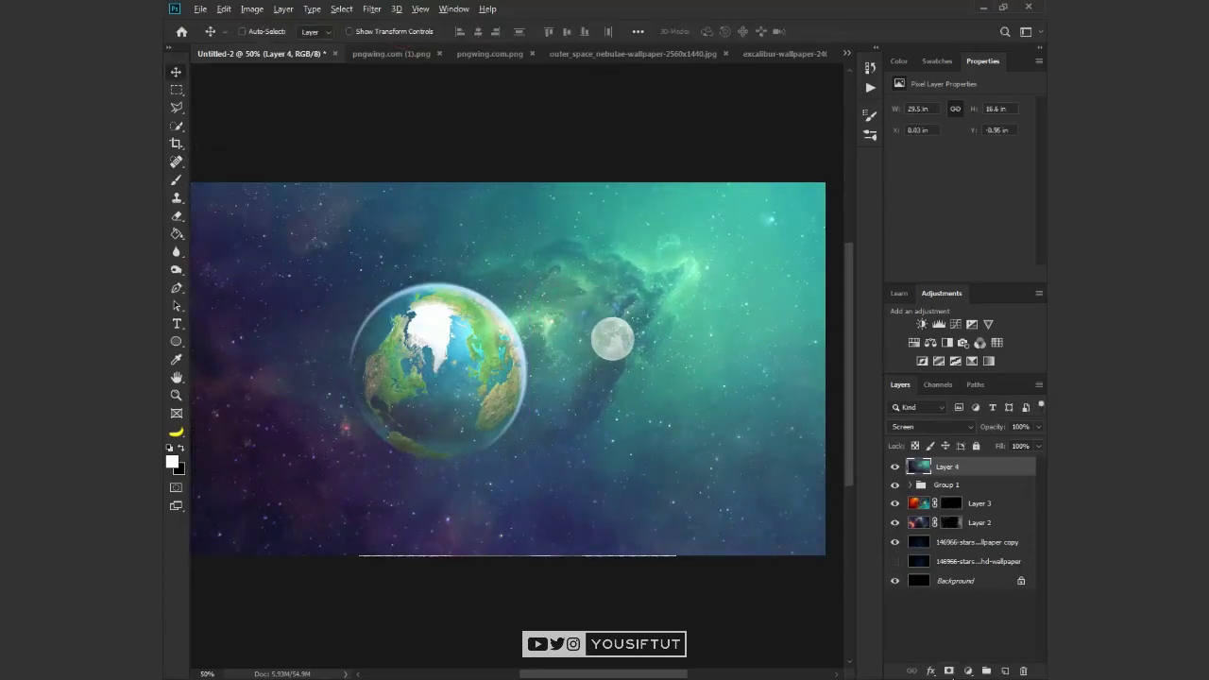
# Step: Add a black hide-all mask to Layer 4 and zoom in on the Earth and Moon
pyautogui.keyDown('alt'); pyautogui.click(948, 671); pyautogui.keyUp('alt')
pyautogui.press('z')
pyautogui.click(467, 424)
pyautogui.press('b')
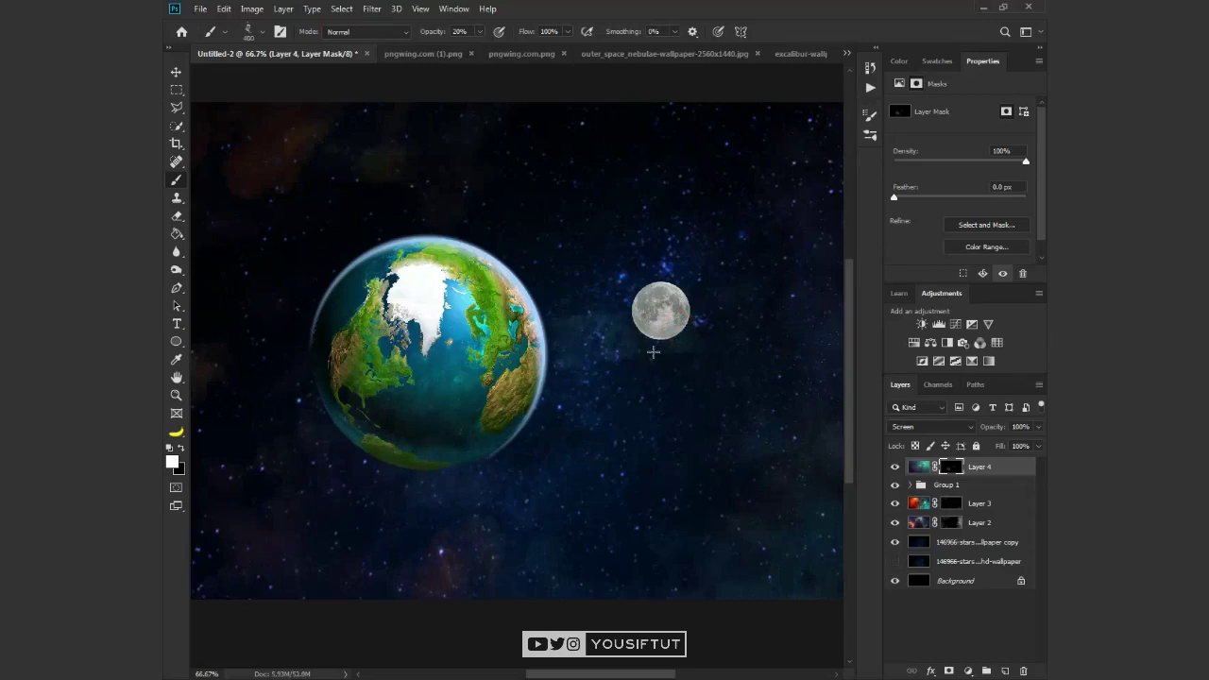
# Step: Paint nebula back in around the lower Earth with a 100% opacity brush
pyautogui.press('0')
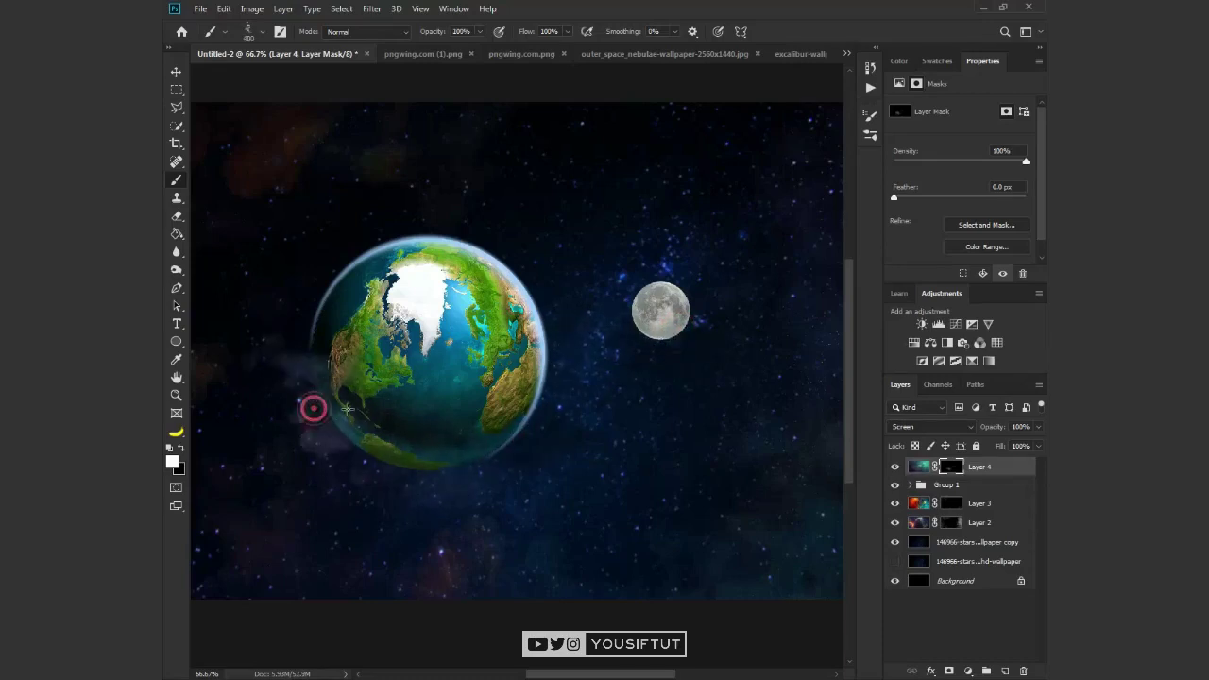
pyautogui.moveTo(327, 417); pyautogui.dragTo(552, 378)
pyautogui.hotkey('ctrl', 'z')
pyautogui.moveTo(359, 440); pyautogui.dragTo(363, 442)
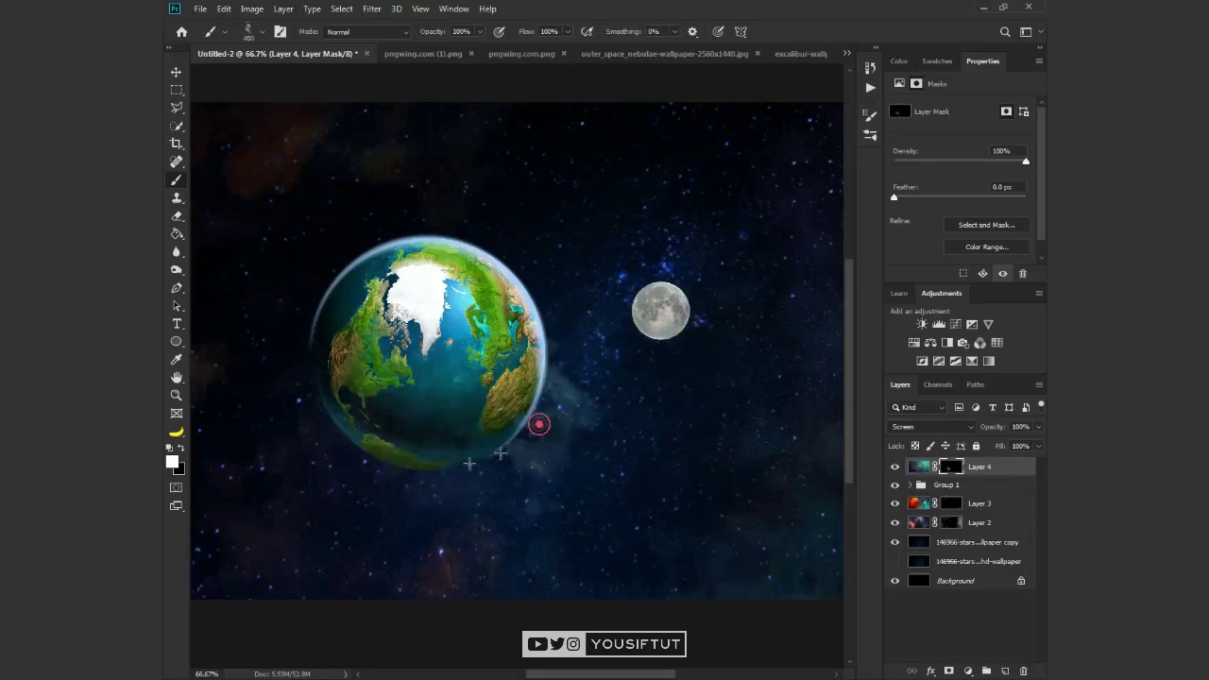
pyautogui.moveTo(532, 431); pyautogui.dragTo(284, 425)
# Step: Review the blend modes of Layers 4, 2 and 3, then retarget Layer 4's mask
pyautogui.click(930, 426)
pyautogui.click(902, 347)
pyautogui.click(979, 522)
pyautogui.click(939, 426)
pyautogui.click(902, 347)
pyautogui.click(924, 503)
pyautogui.click(935, 426)
pyautogui.click(933, 346)
pyautogui.click(946, 466)
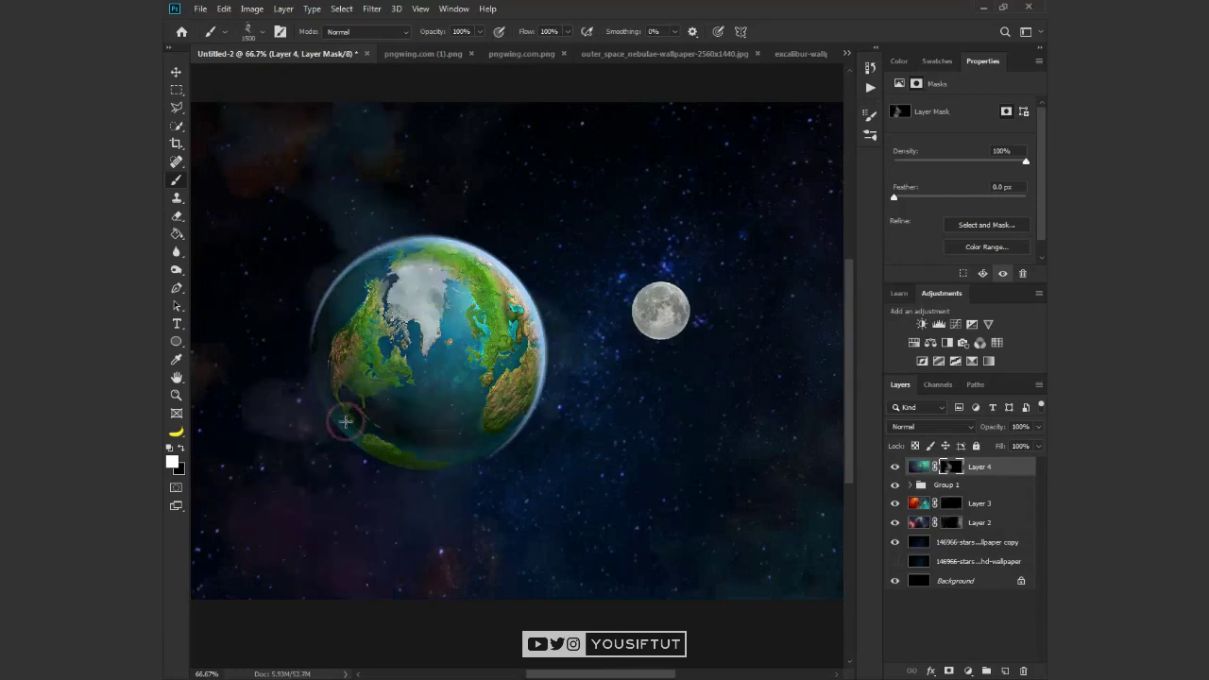
# Step: Inspect the Moon at 200% zoom and add a new empty Layer 5
pyautogui.press('z')
pyautogui.keyDown('alt'); pyautogui.click(339, 381); pyautogui.keyUp('alt')
pyautogui.press('b')
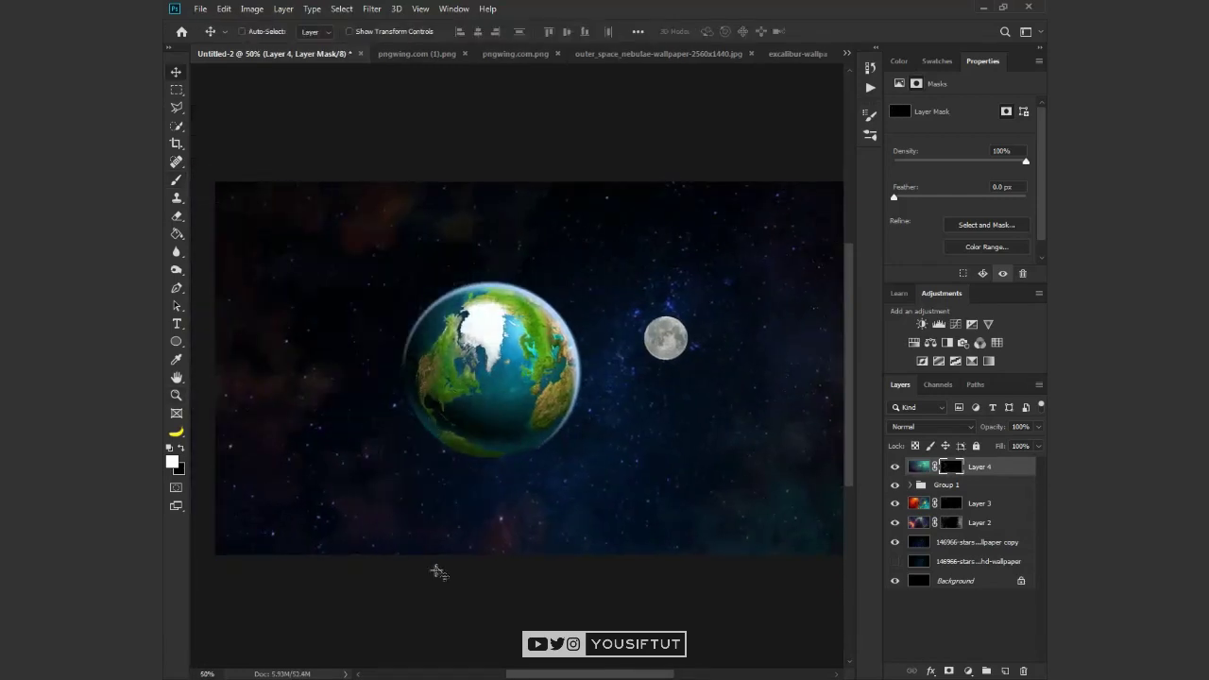
pyautogui.press('z')
pyautogui.click(681, 373)
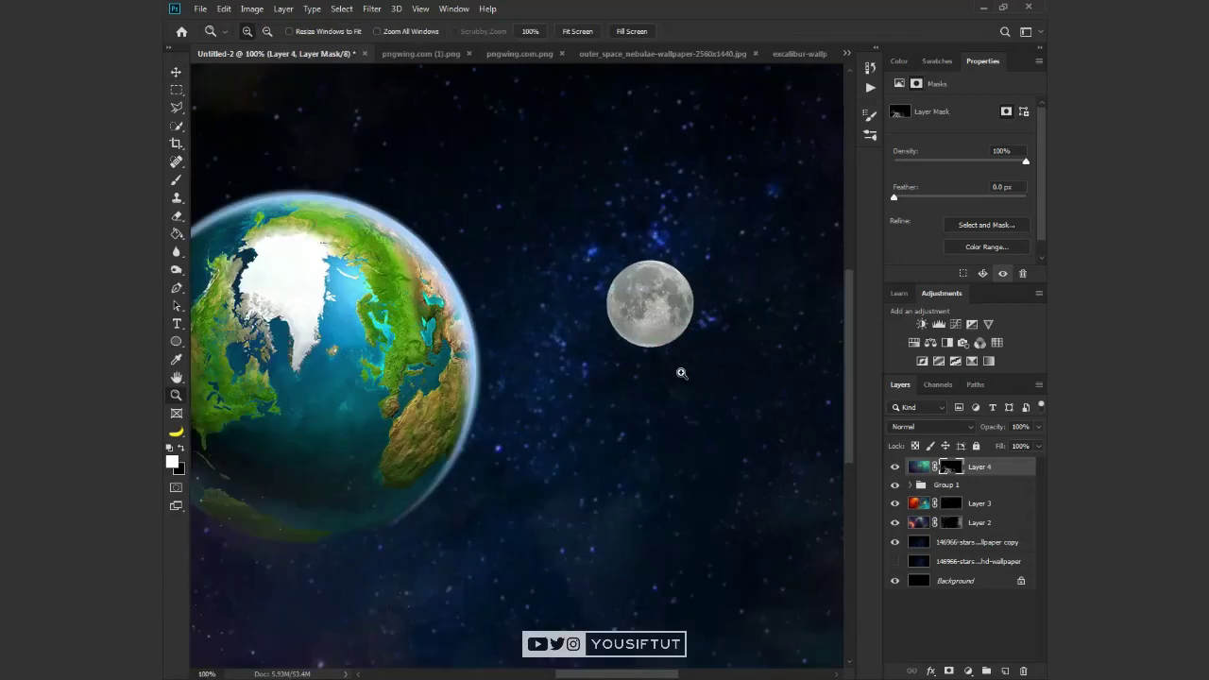
pyautogui.click(681, 373)
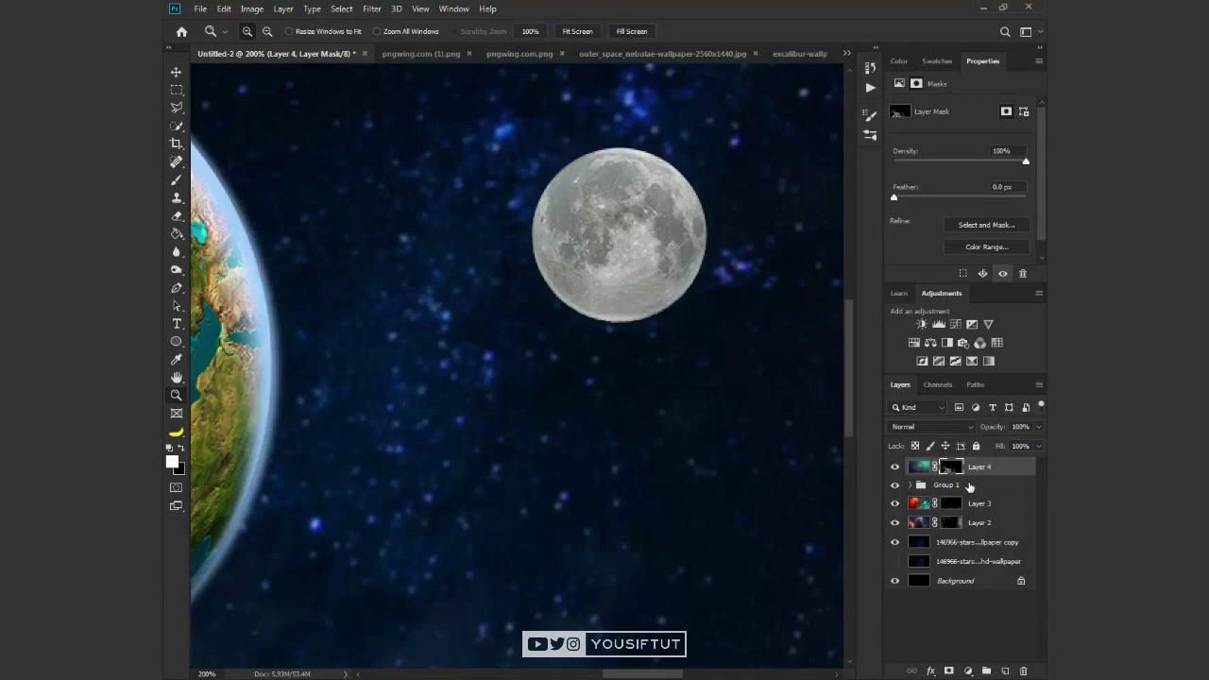
pyautogui.click(969, 485)
# Step: Set Layer 5 to Linear Dodge (Add) and pick a light cyan painting colour
pyautogui.click(1005, 670)
pyautogui.click(930, 426)
pyautogui.click(931, 463)
pyautogui.click(898, 60)
pyautogui.click(1028, 163)
pyautogui.click(929, 75)
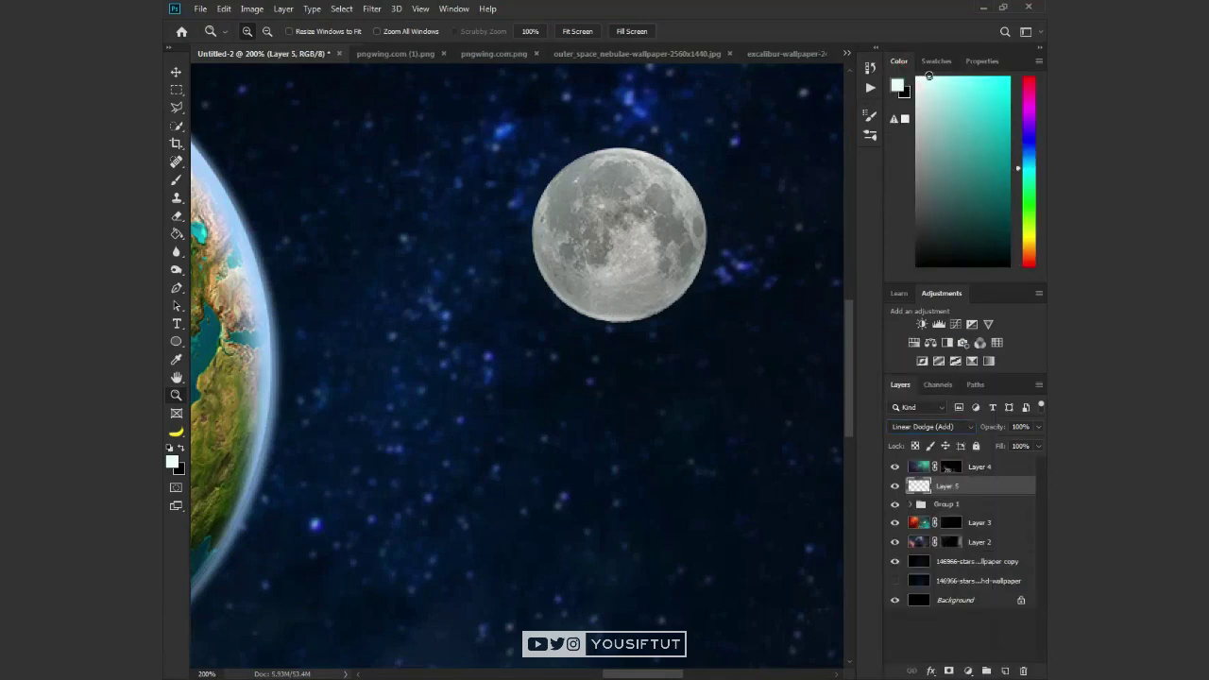
# Step: Paint a soft glow over the moon, undoing stray and tinted strokes
pyautogui.press('b')
pyautogui.rightClick(621, 216)
pyautogui.press('Escape')
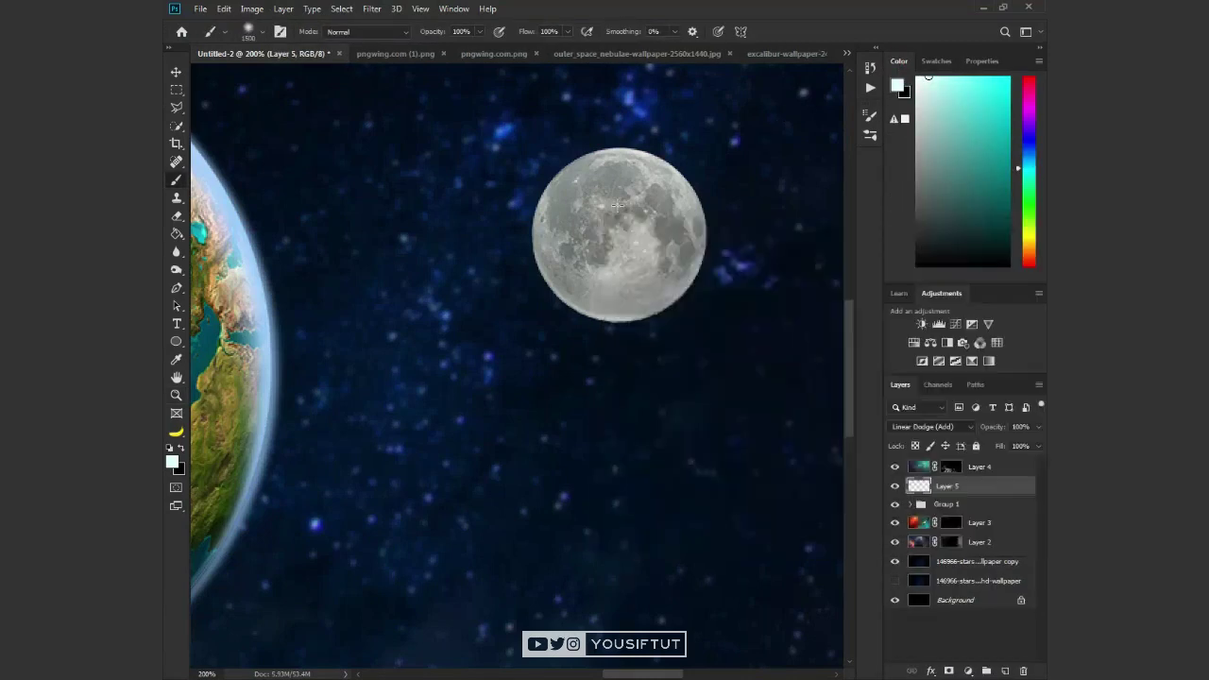
pyautogui.click(616, 227)
pyautogui.click(623, 235)
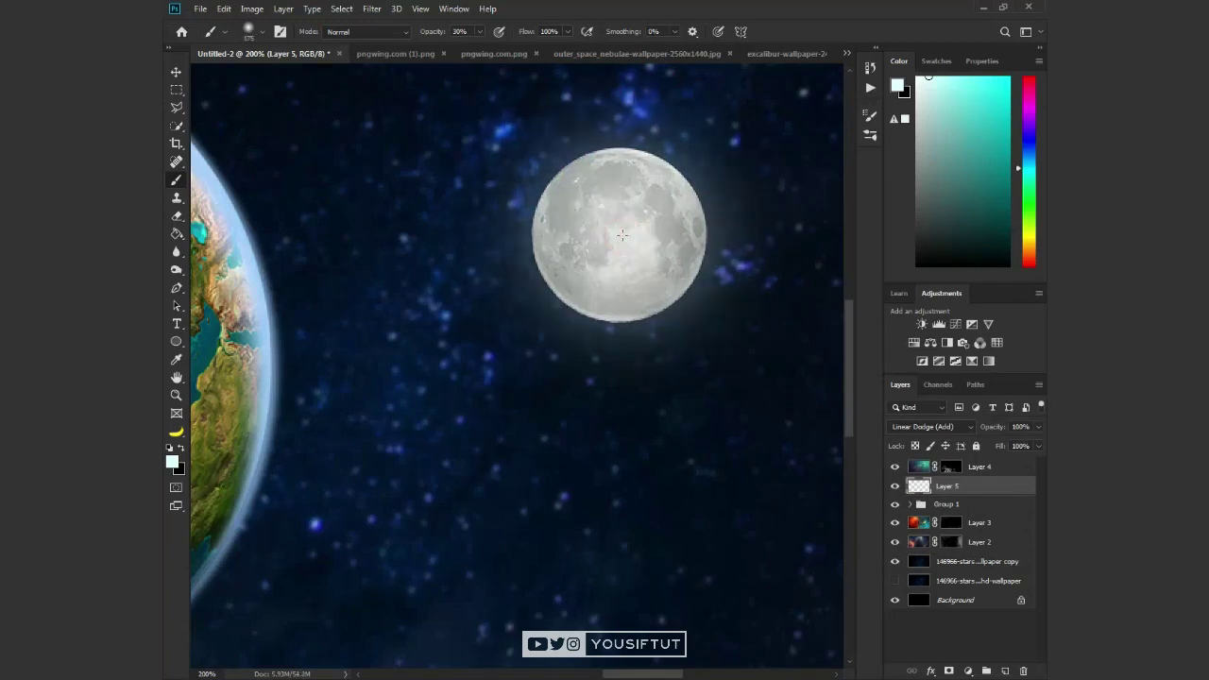
pyautogui.hotkey('ctrl', 'z')
pyautogui.click(1028, 235)
pyautogui.click(613, 227)
pyautogui.hotkey('ctrl', 'z')
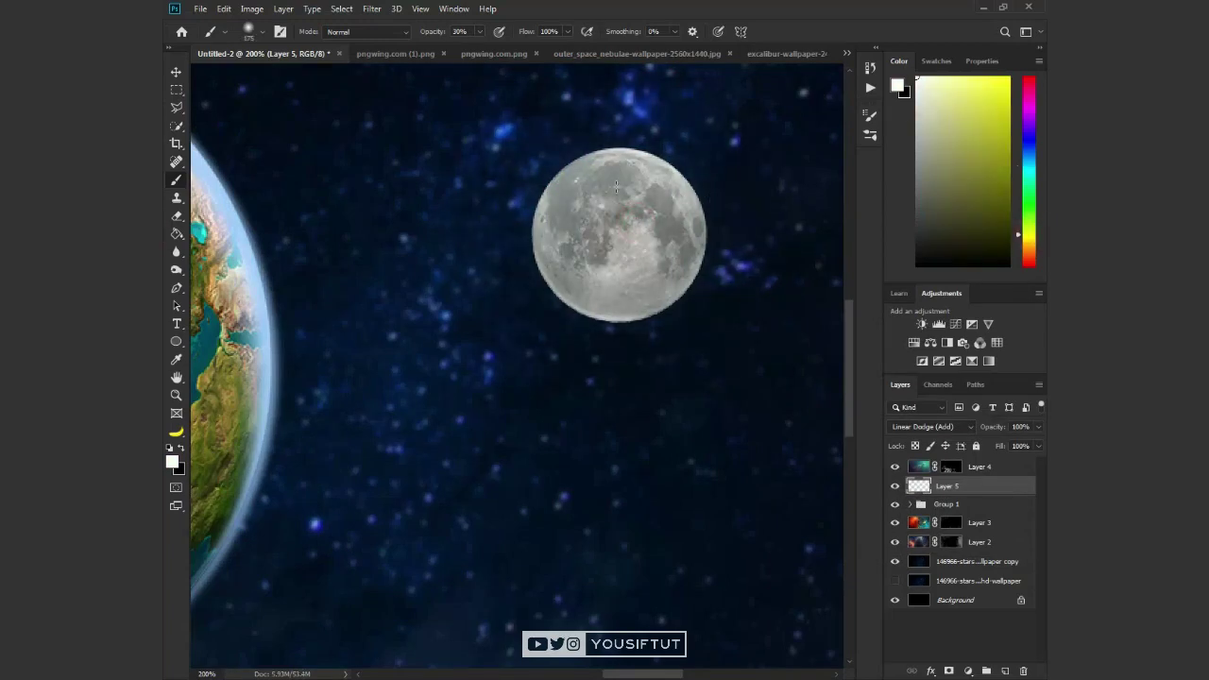
pyautogui.click(613, 226)
pyautogui.hotkey('ctrl', 'z')
# Step: Add Layer 6 beneath the moon group in Linear Dodge (Add) mode
pyautogui.click(979, 522)
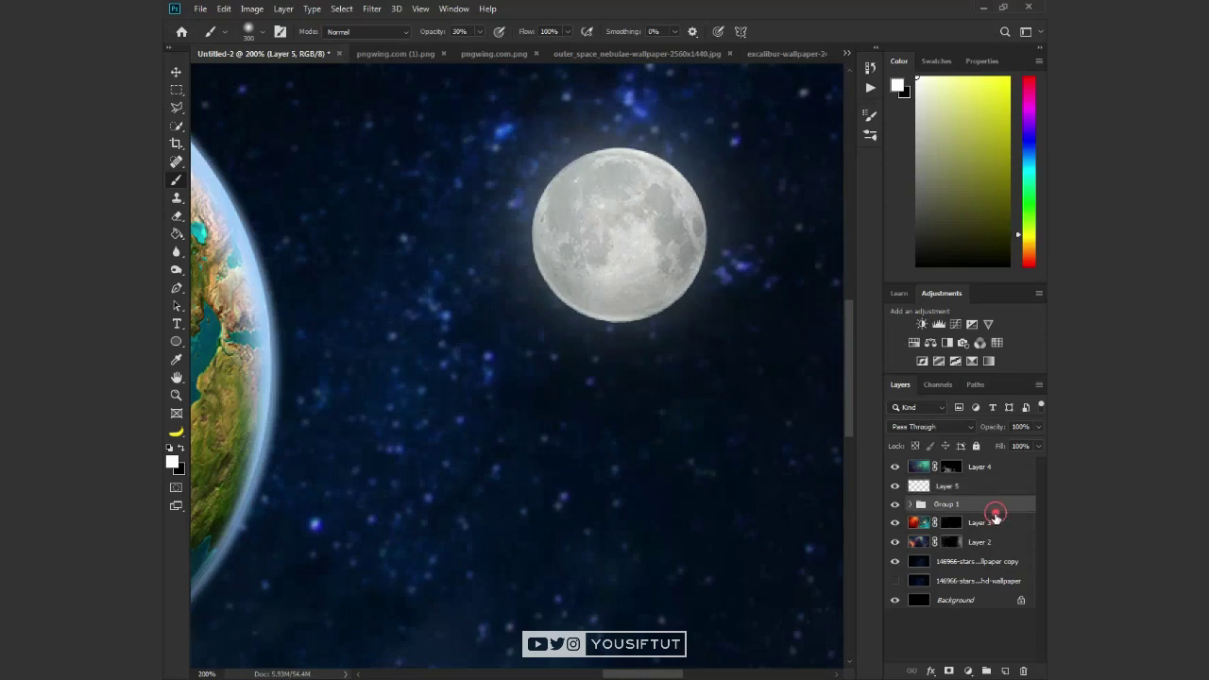
pyautogui.click(1005, 668)
pyautogui.press('v')
pyautogui.hotkey('ctrl', '0')
pyautogui.moveTo(626, 232); pyautogui.dragTo(623, 235)
pyautogui.click(949, 425)
pyautogui.click(930, 463)
pyautogui.press('z')
pyautogui.click(624, 326)
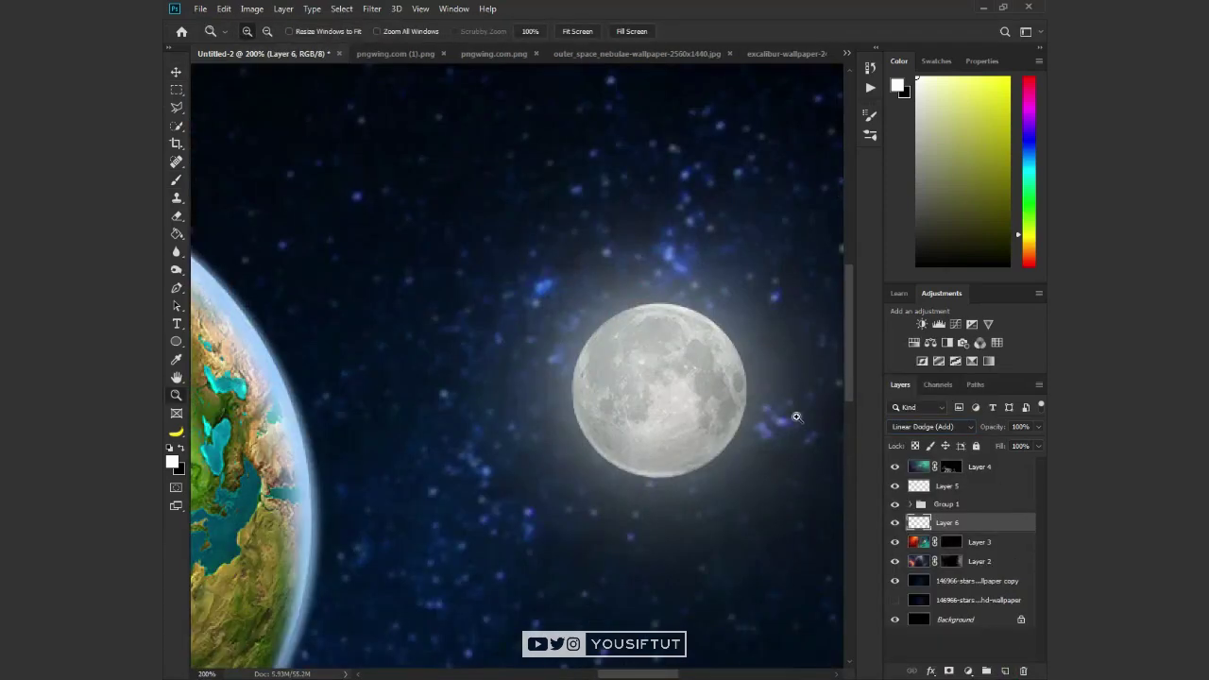
# Step: Add an Exposure adjustment clipped to Group 1, lowered to -8.27
pyautogui.click(913, 342)
pyautogui.hotkey('ctrl', 'z')
pyautogui.click(949, 504)
pyautogui.click(967, 671)
pyautogui.click(988, 601)
pyautogui.hotkey('ctrl', 'alt', 'g')
pyautogui.moveTo(959, 139); pyautogui.dragTo(912, 145)
# Step: Invert the Exposure mask to black and fill an oval over the moon's upper-left
pyautogui.hotkey('ctrl', 'i')
pyautogui.press('m')
pyautogui.rightClick(175, 90)
pyautogui.click(236, 102)
pyautogui.press('x')
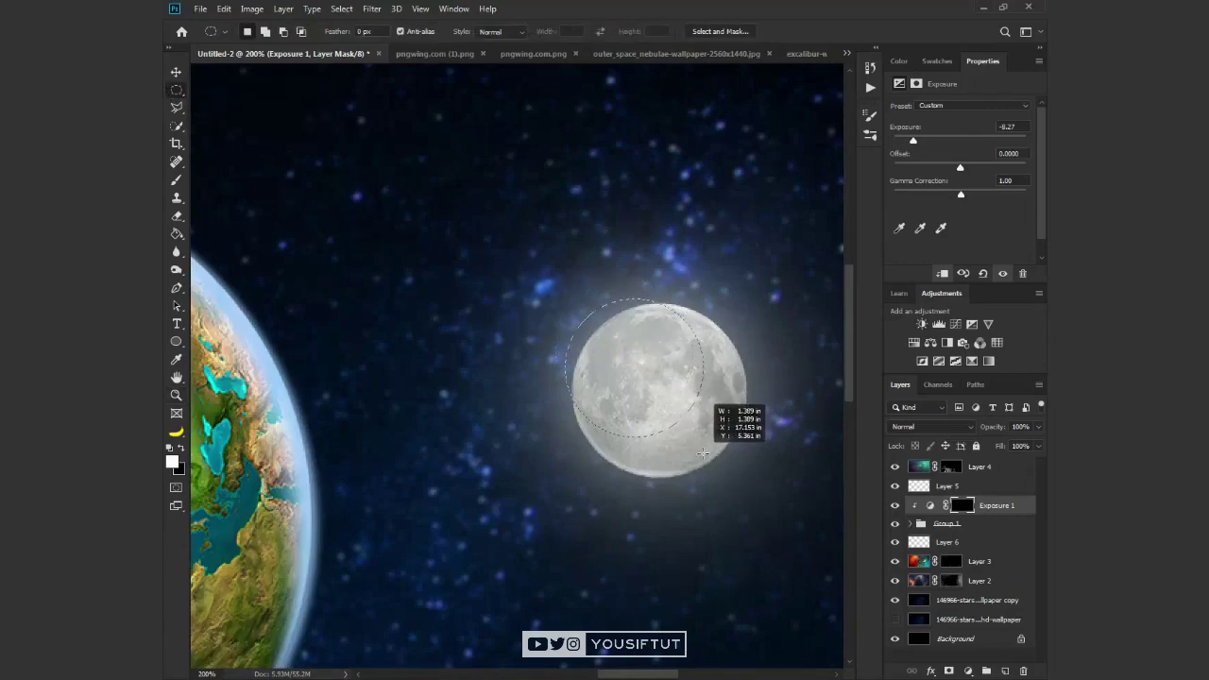
pyautogui.moveTo(710, 455); pyautogui.dragTo(710, 455)
pyautogui.hotkey('alt', 'BackSpace')
pyautogui.hotkey('ctrl', '-')
pyautogui.hotkey('ctrl', '-')
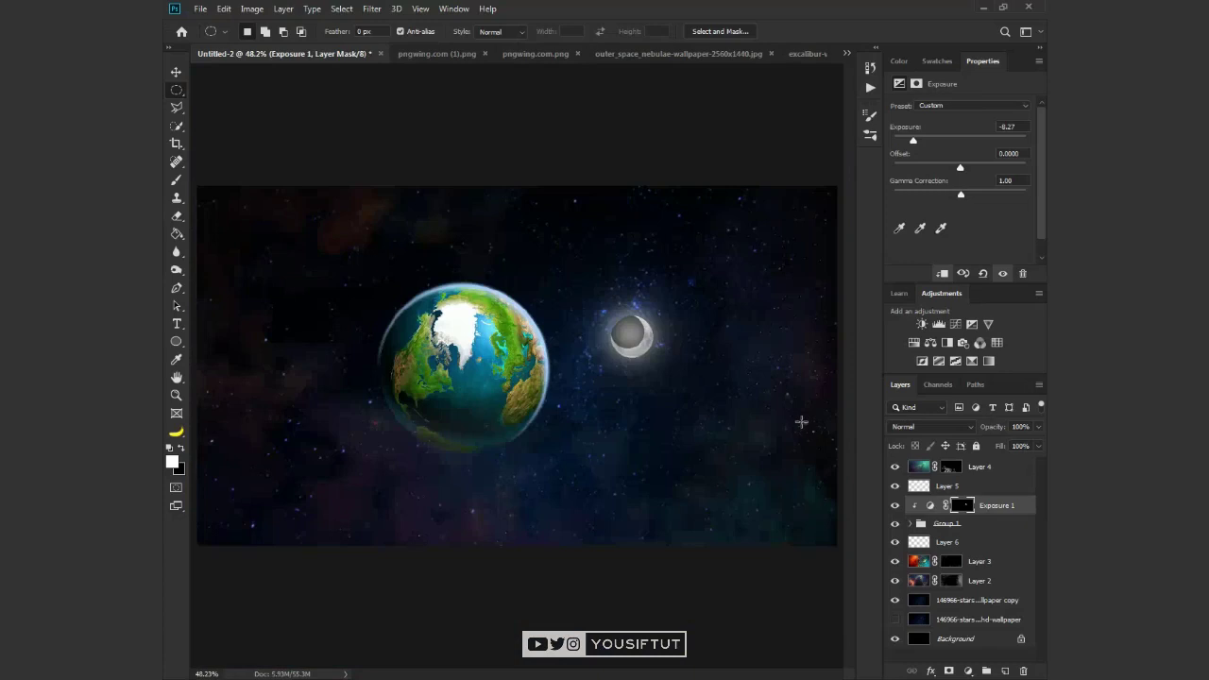
# Step: Set the shadow adjustment to 65% opacity and Gaussian-blur its mask
pyautogui.click(693, 337)
pyautogui.click(978, 430)
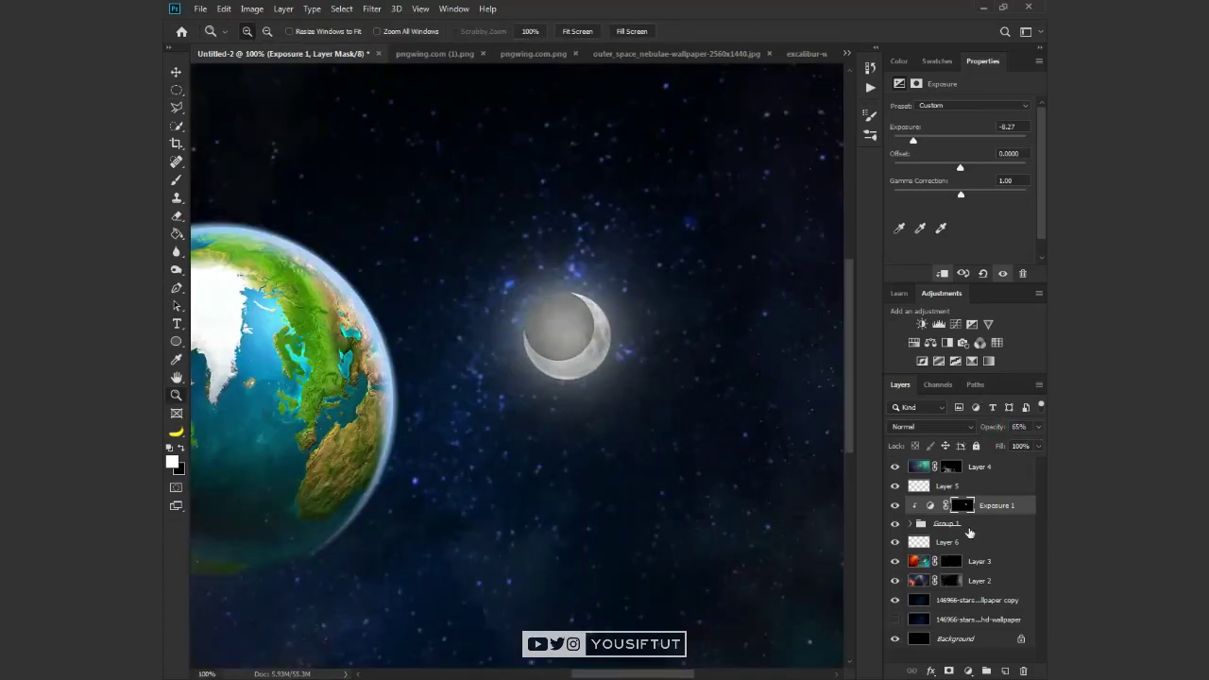
pyautogui.click(371, 8)
pyautogui.click(576, 219)
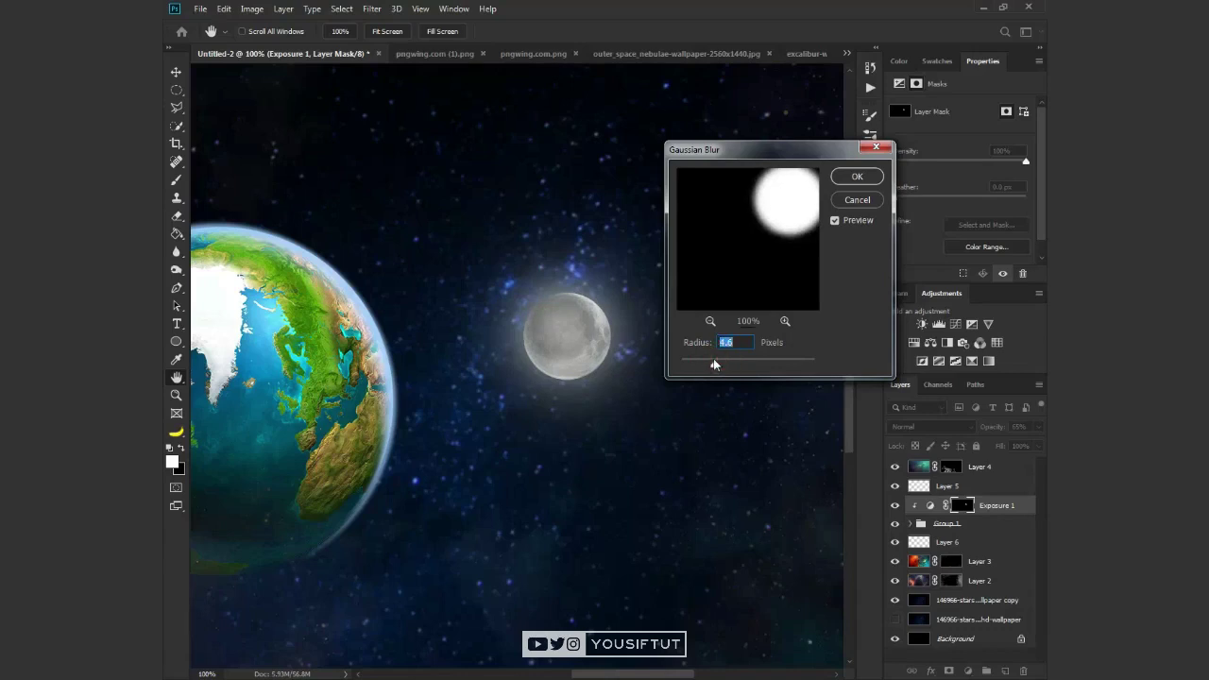
pyautogui.press('Return')
# Step: Zoom in beside the Earth's edge and reposition the moon's shadow mask
pyautogui.keyDown('alt'); pyautogui.click(610, 325); pyautogui.keyUp('alt')
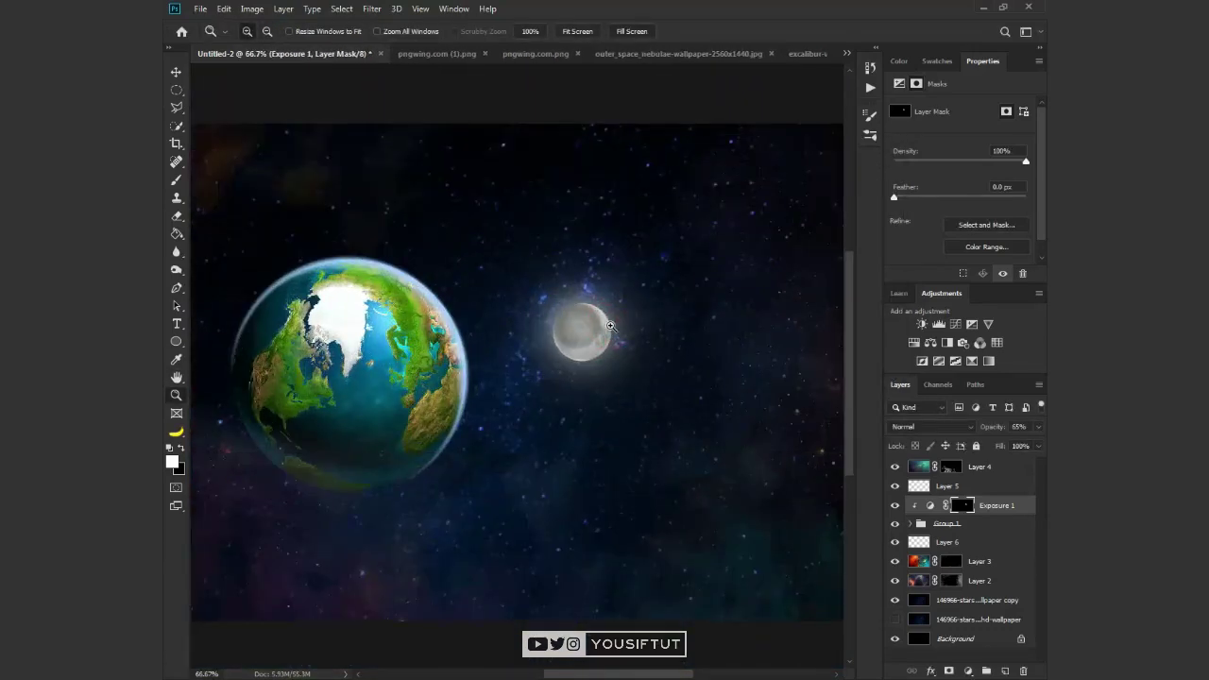
pyautogui.click(610, 326)
pyautogui.click(610, 325)
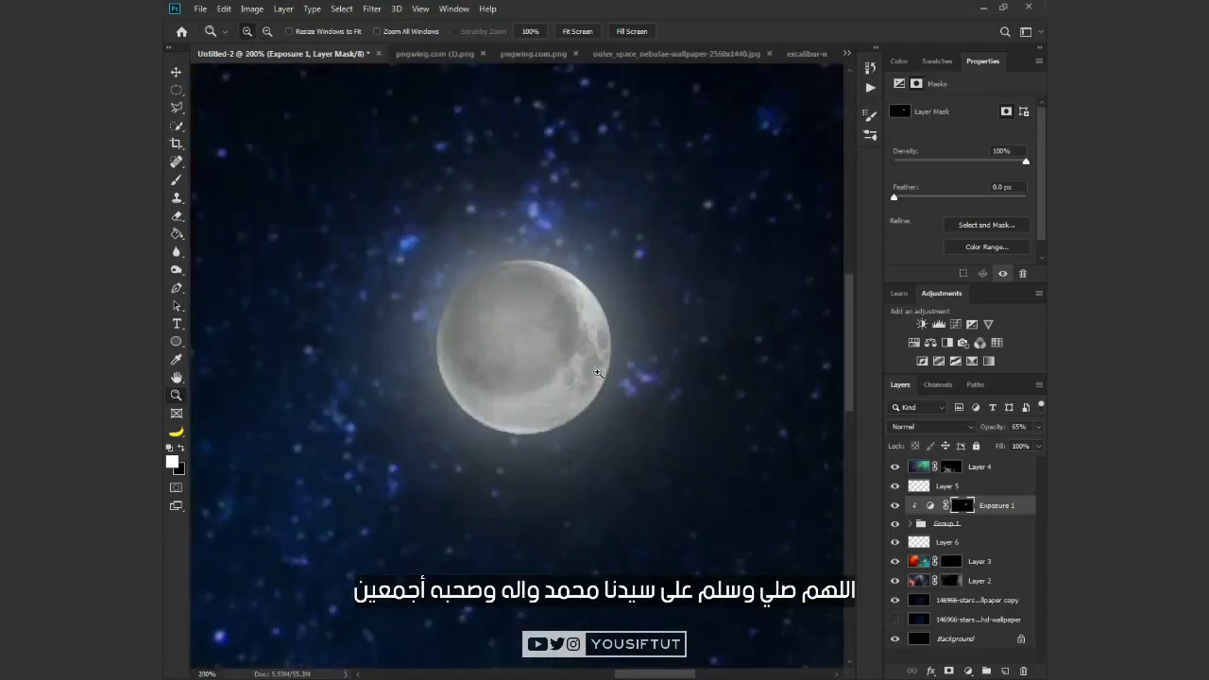
pyautogui.moveTo(602, 365); pyautogui.dragTo(663, 307)
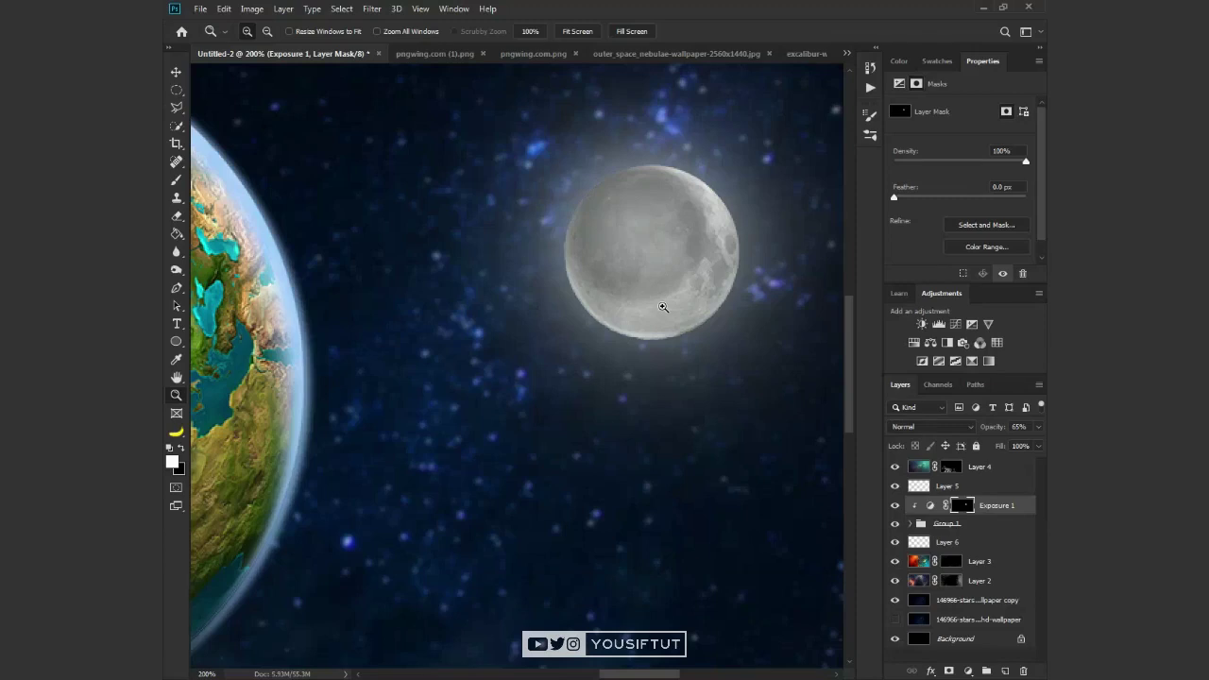
pyautogui.press('v')
pyautogui.moveTo(639, 252); pyautogui.dragTo(642, 224)
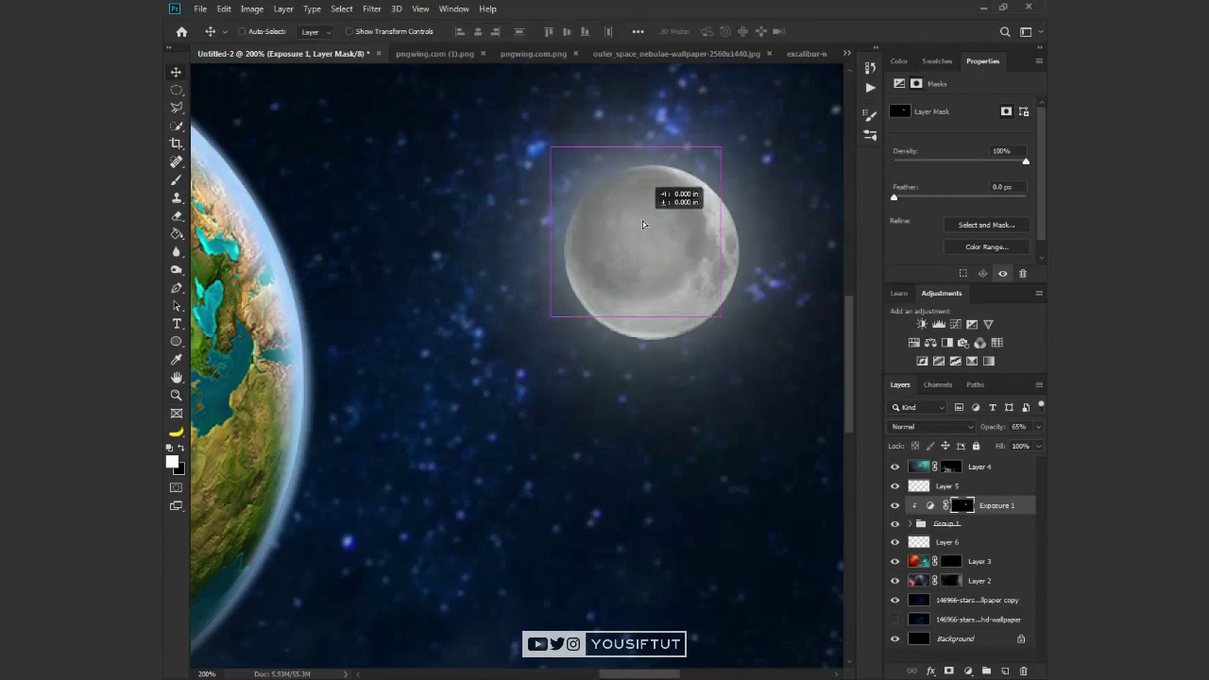
# Step: Add an Exposure adjustment of +0.73 above Hue/Saturation 1 in Group 1
pyautogui.click(949, 426)
pyautogui.click(917, 534)
pyautogui.click(950, 431)
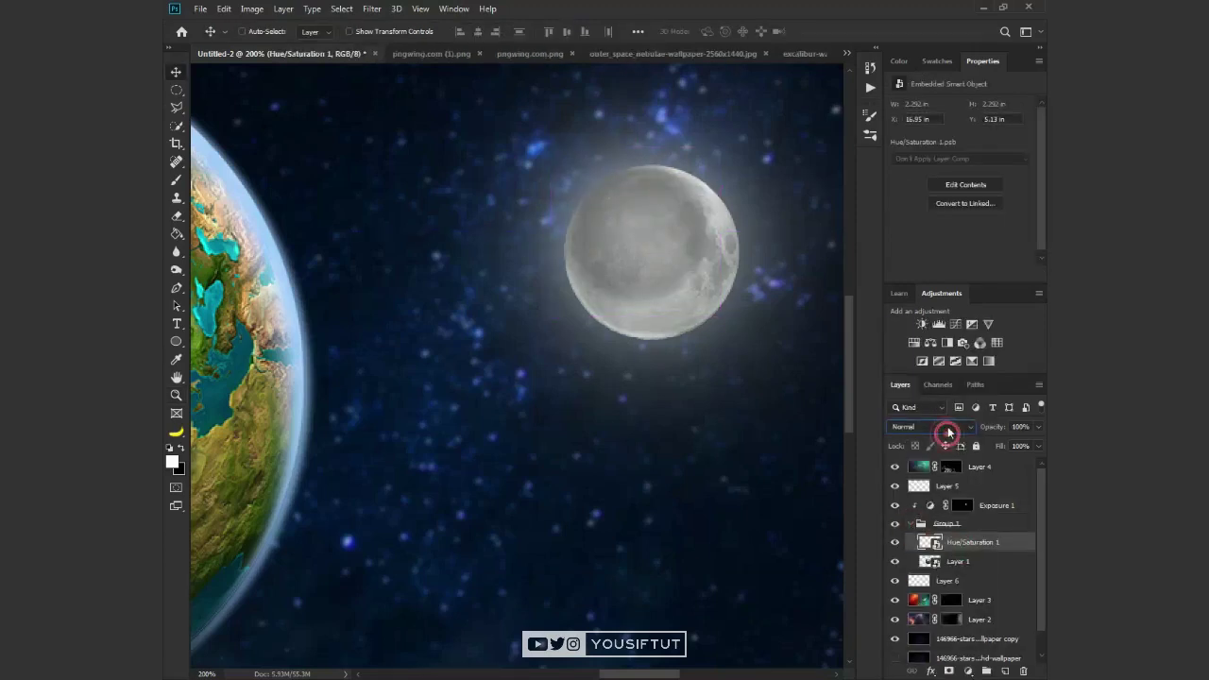
pyautogui.press('Escape')
pyautogui.click(973, 669)
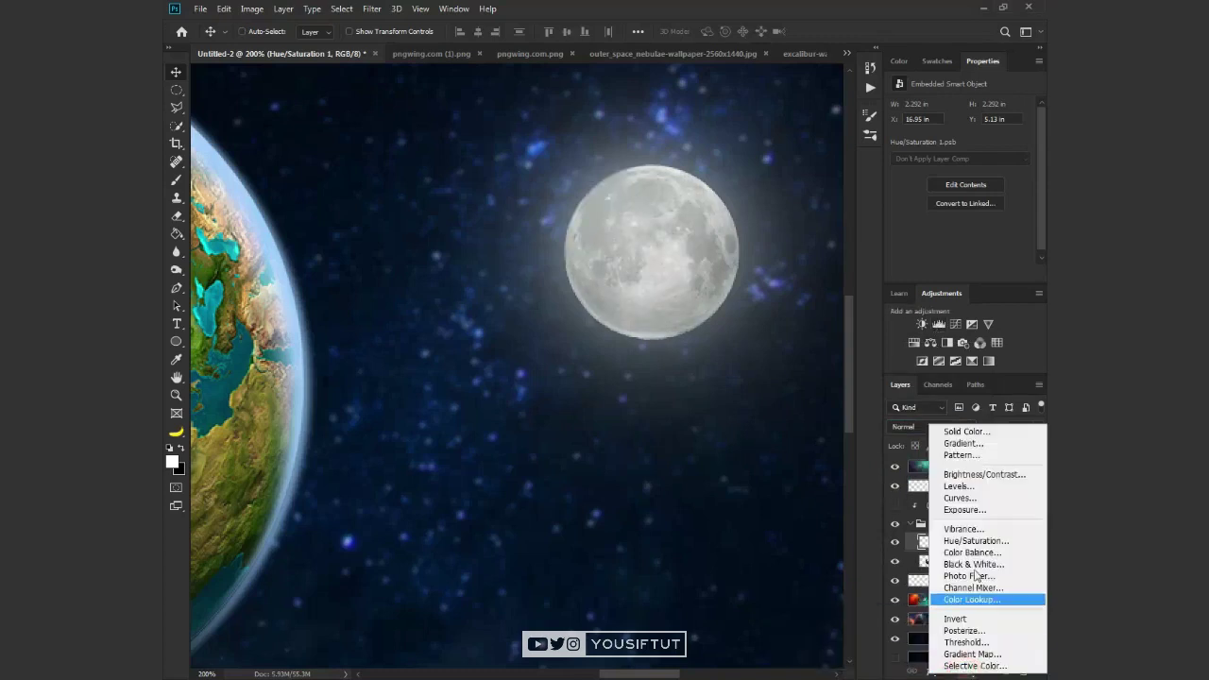
pyautogui.click(954, 510)
pyautogui.moveTo(959, 140); pyautogui.dragTo(966, 140)
pyautogui.click(894, 505)
# Step: Collapse the moon group and add an empty Layer 7 above Layer 5
pyautogui.press('z')
pyautogui.keyDown('alt'); pyautogui.click(645, 282); pyautogui.keyUp('alt')
pyautogui.keyDown('alt'); pyautogui.click(645, 281); pyautogui.keyUp('alt')
pyautogui.click(645, 282)
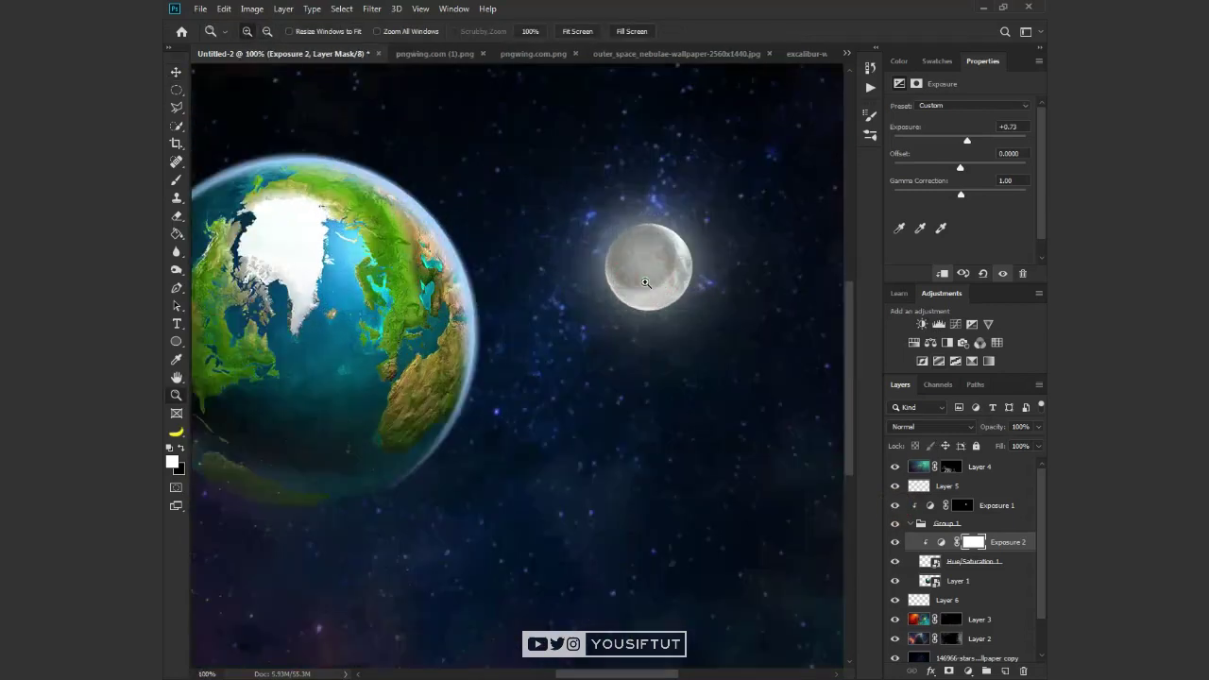
pyautogui.press('v')
pyautogui.click(908, 523)
pyautogui.click(1005, 670)
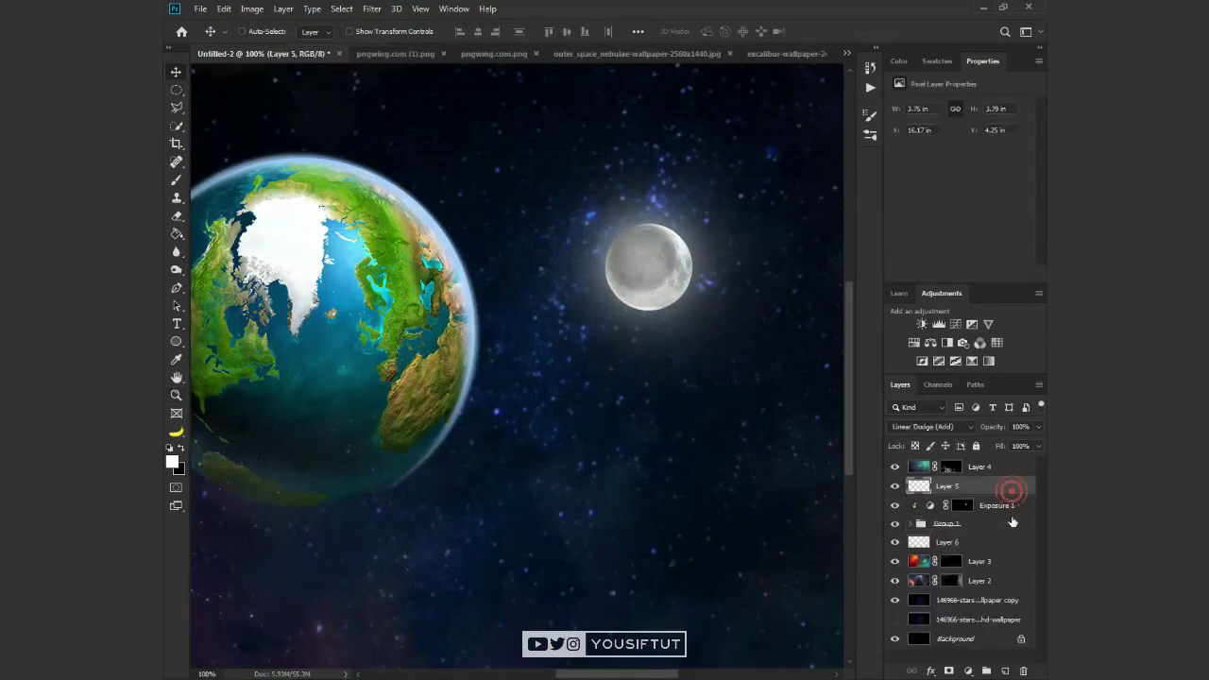
pyautogui.press('z')
pyautogui.click(253, 280)
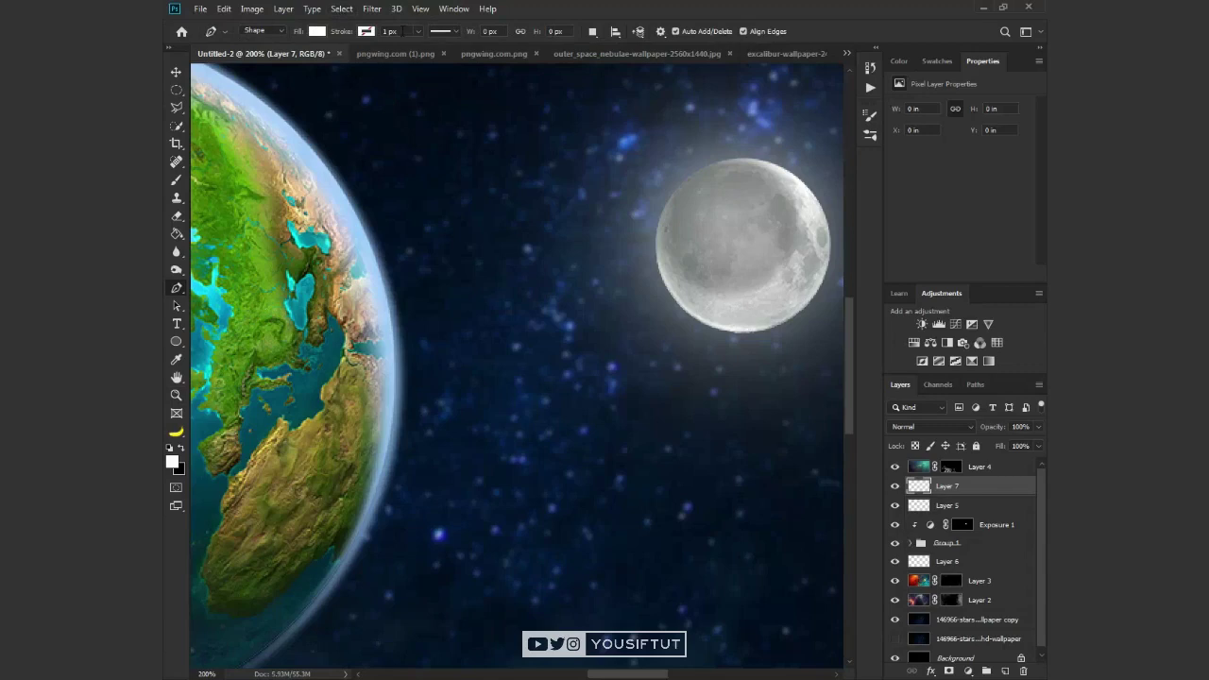
# Step: Draw a curved shape line from the Earth to the Moon with no fill and a black outline
pyautogui.click(317, 31)
pyautogui.click(307, 97)
pyautogui.click(366, 31)
pyautogui.click(279, 61)
pyautogui.moveTo(345, 304); pyautogui.dragTo(449, 351)
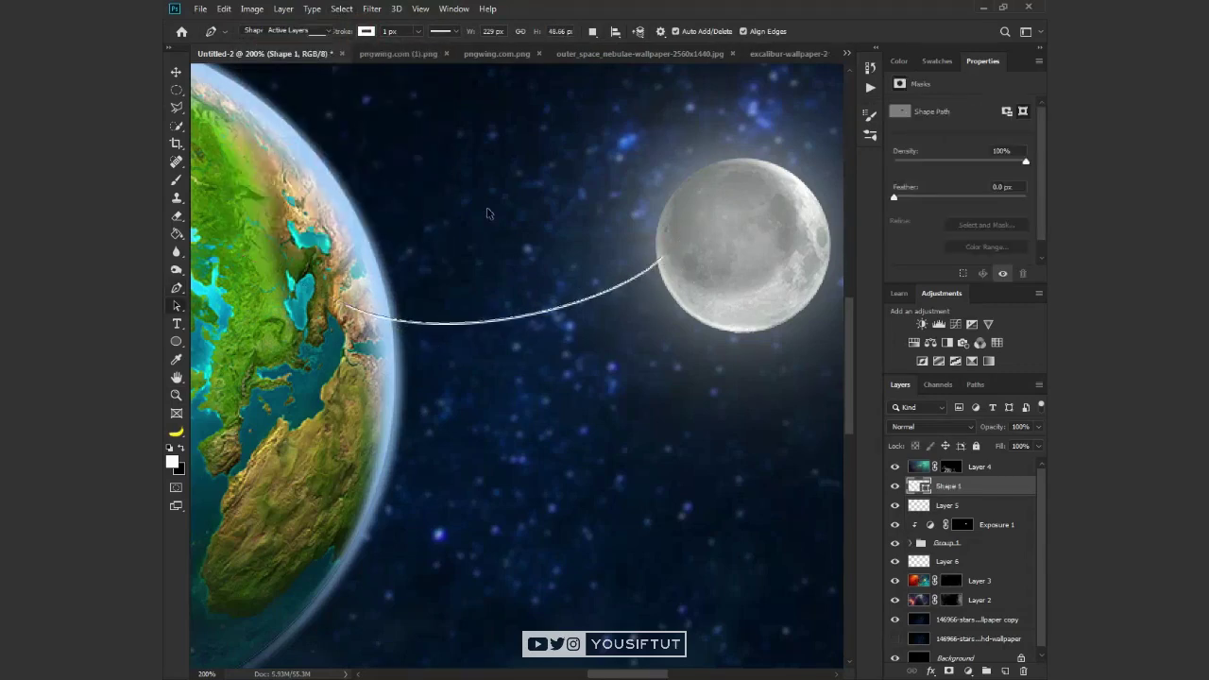
pyautogui.click(367, 31)
pyautogui.click(486, 57)
pyautogui.click(954, 198)
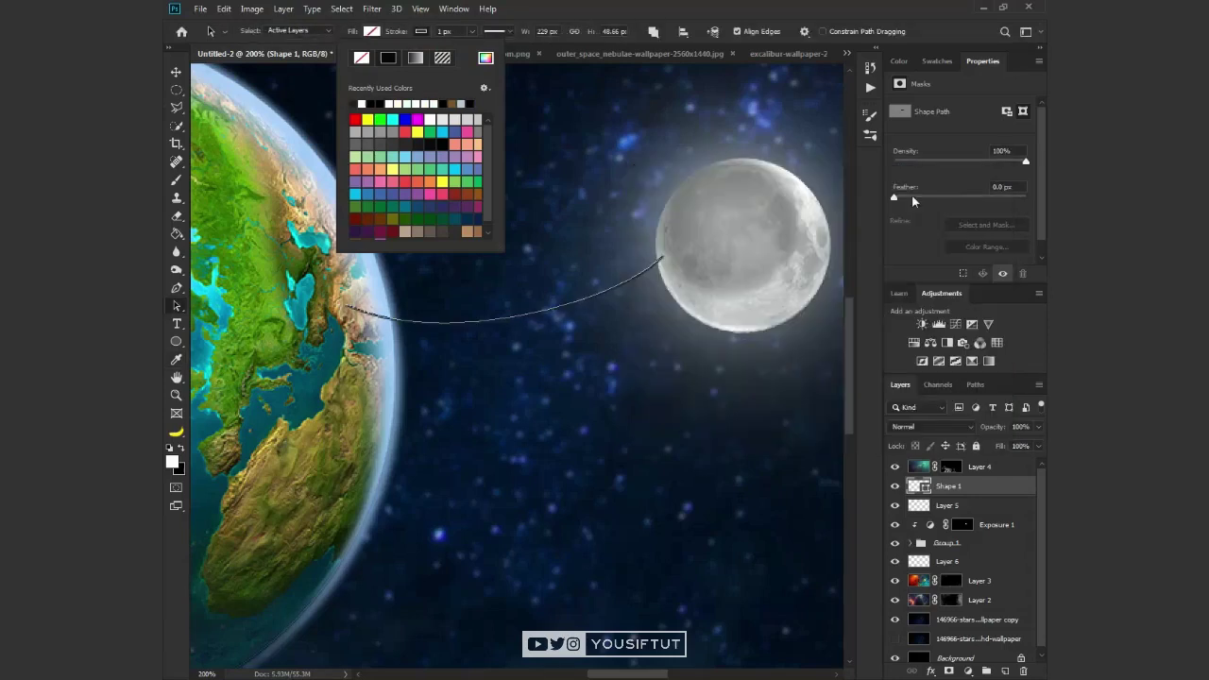
# Step: Zoom out to review the whole line and inspect the brush settings on the Earth mask
pyautogui.press('Escape')
pyautogui.press('z')
pyautogui.keyDown('alt'); pyautogui.click(499, 256); pyautogui.keyUp('alt')
pyautogui.keyDown('alt'); pyautogui.click(504, 256); pyautogui.keyUp('alt')
pyautogui.click(503, 256)
pyautogui.click(503, 256)
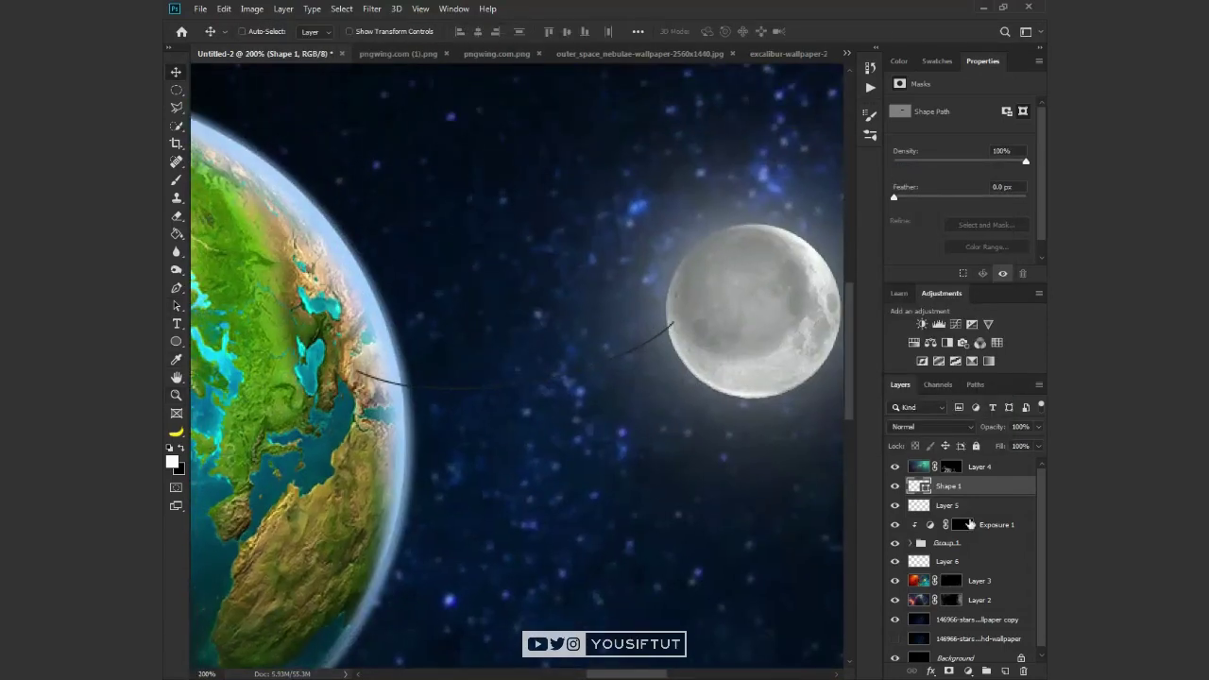
pyautogui.click(950, 580)
pyautogui.press('b')
pyautogui.rightClick(569, 343)
pyautogui.press('Escape')
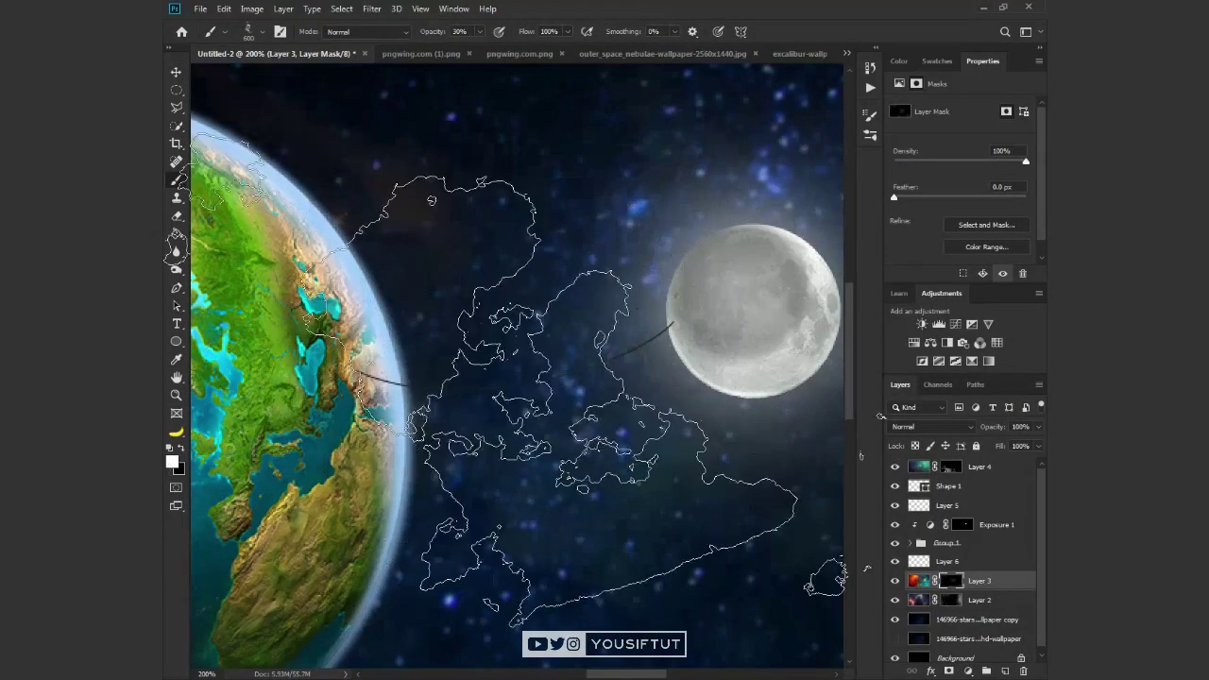
# Step: Nudge the curved line slightly right and set its stroke thickness to 2 px
pyautogui.press('a')
pyautogui.click(948, 485)
pyautogui.click(372, 31)
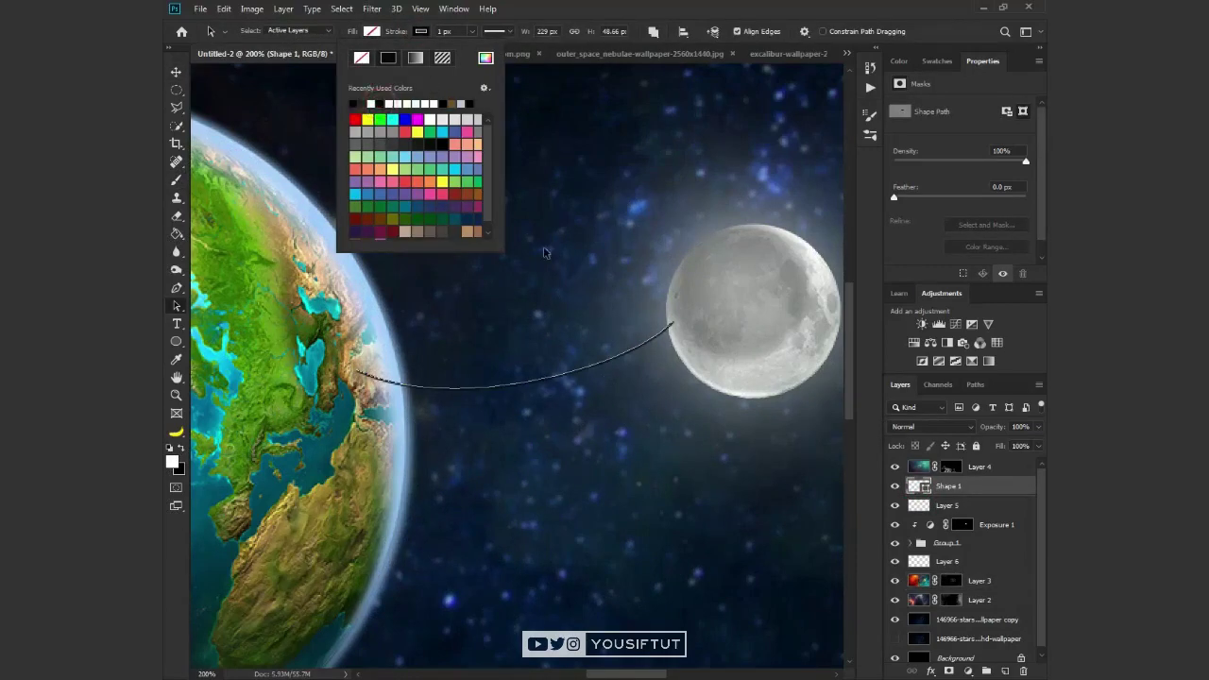
pyautogui.moveTo(572, 257); pyautogui.dragTo(591, 254)
pyautogui.click(444, 31)
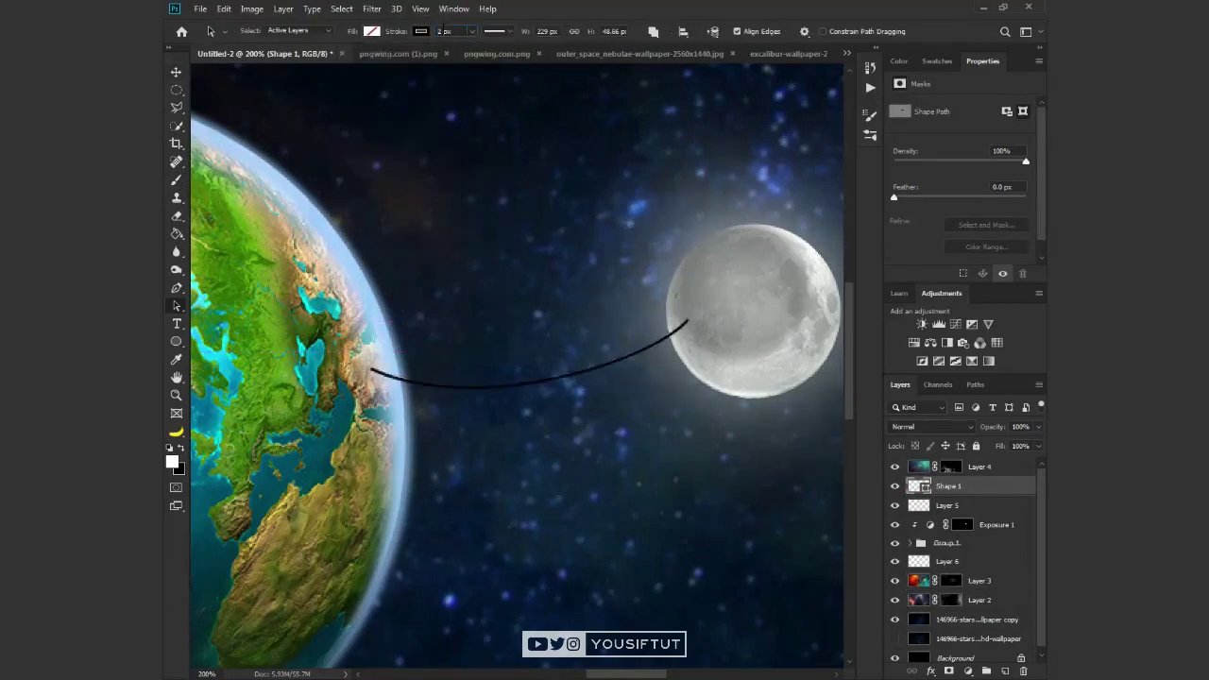
# Step: Transform the curve so its left end sits on the Earth, then view both planets
pyautogui.press('z')
pyautogui.keyDown('alt'); pyautogui.click(410, 161); pyautogui.keyUp('alt')
pyautogui.click(513, 262)
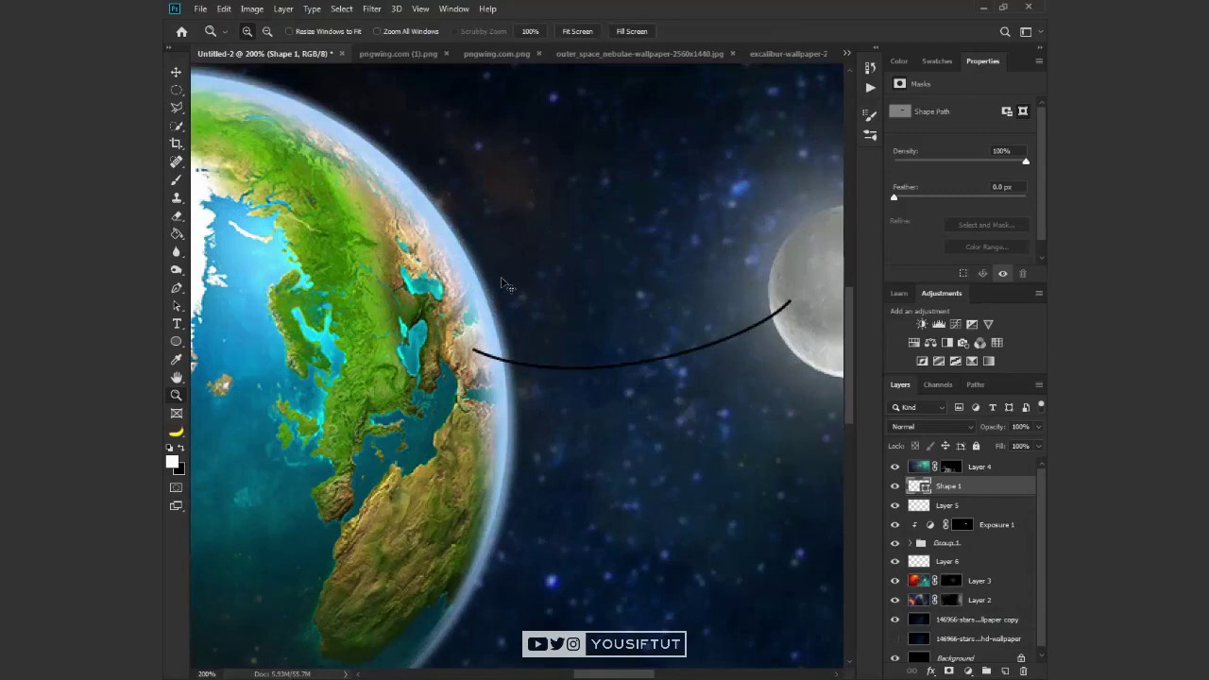
pyautogui.hotkey('ctrl', 't')
pyautogui.click(468, 332)
pyautogui.press('Return')
pyautogui.keyDown('alt'); pyautogui.click(782, 331); pyautogui.keyUp('alt')
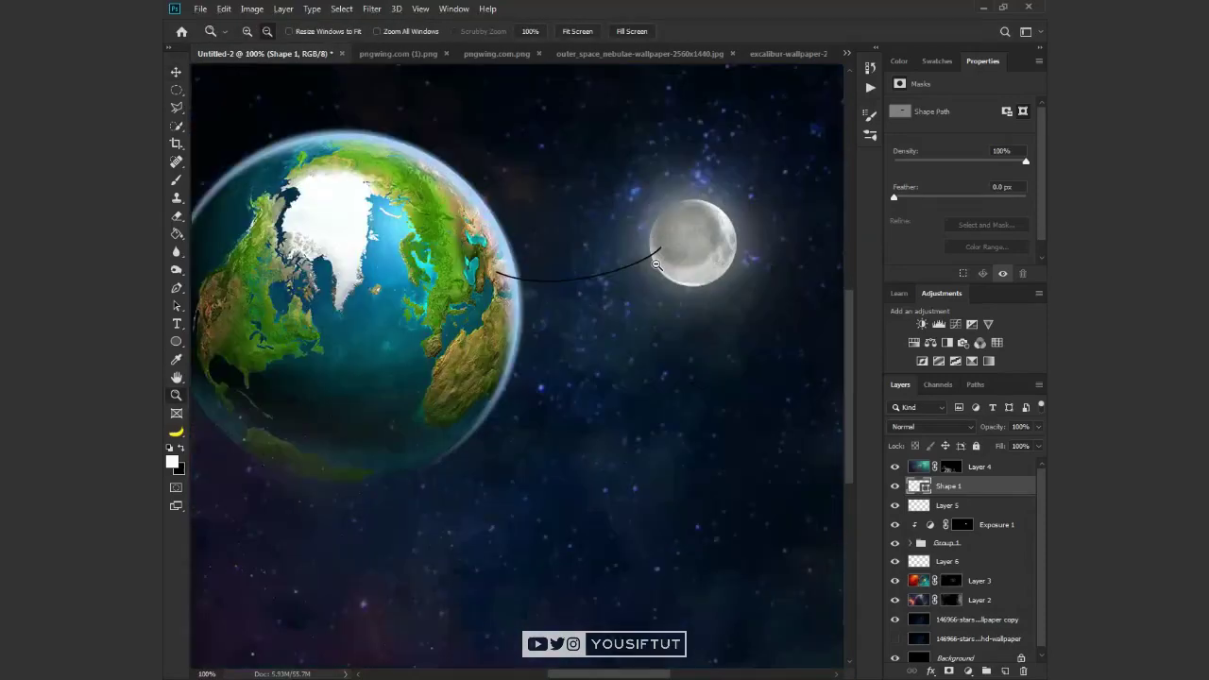
pyautogui.keyDown('alt'); pyautogui.click(656, 263); pyautogui.keyUp('alt')
# Step: Duplicate the curve and reshape the copy into a second, lower arc meeting the Earth
pyautogui.hotkey('ctrl', '1')
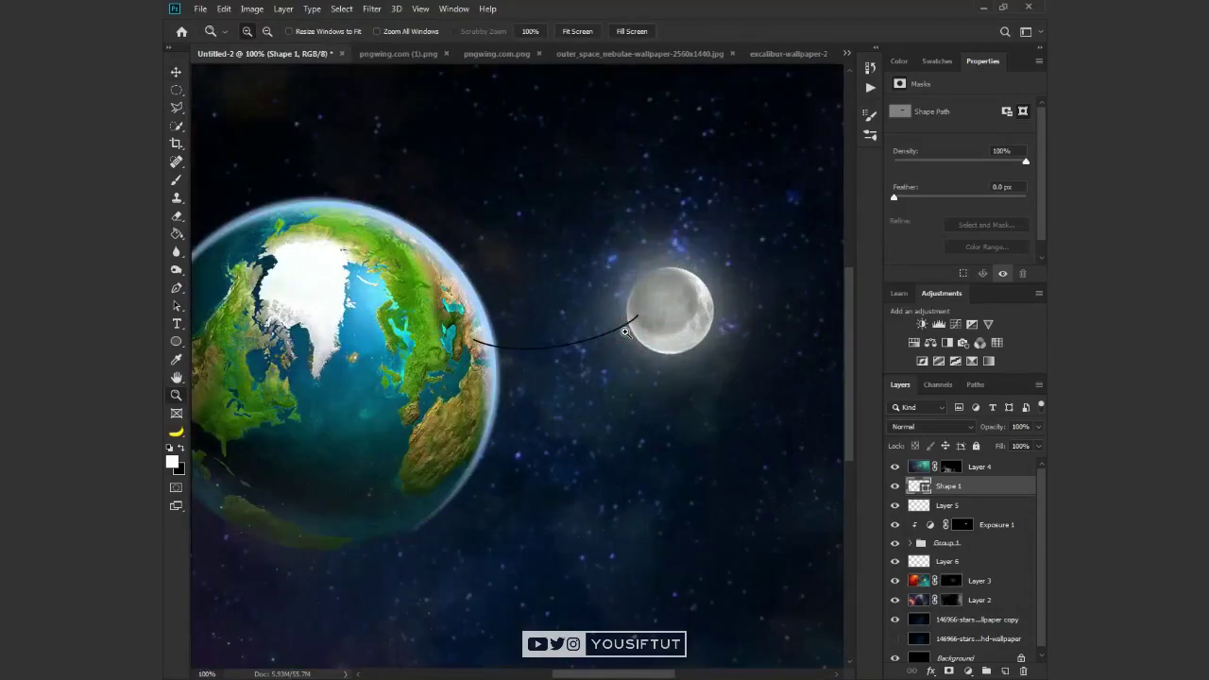
pyautogui.press('v')
pyautogui.hotkey('ctrl', 'j')
pyautogui.moveTo(585, 362); pyautogui.dragTo(602, 383)
pyautogui.press('a')
pyautogui.click(492, 366)
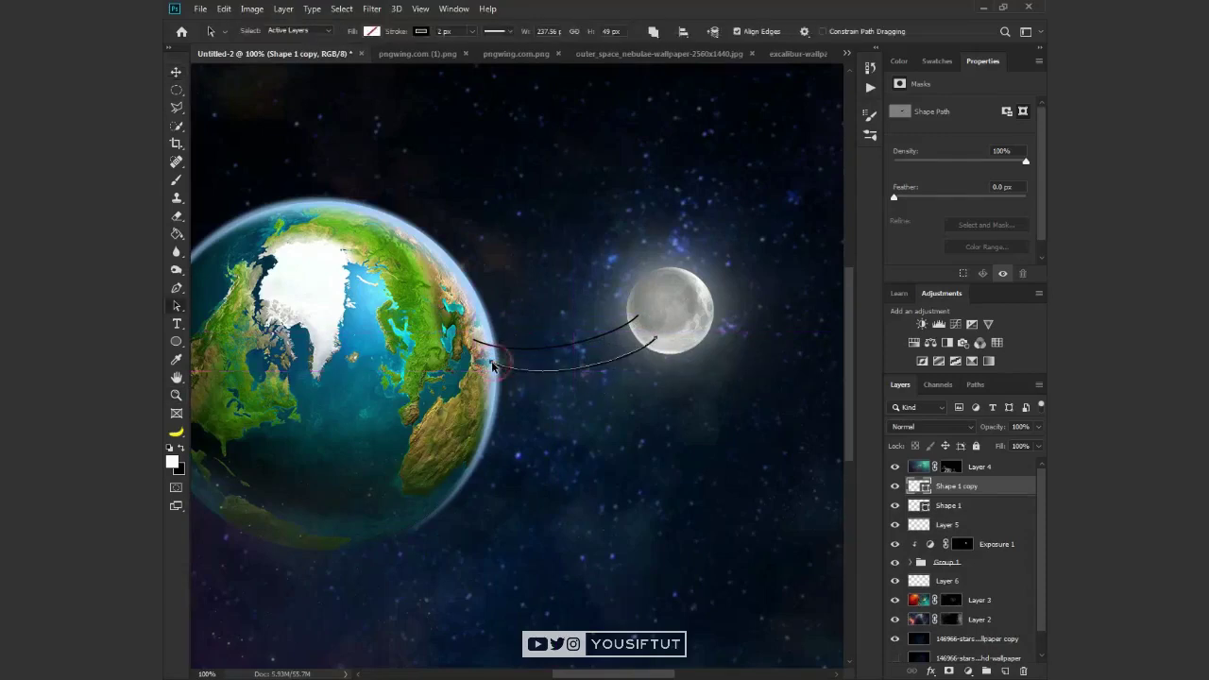
pyautogui.moveTo(462, 417); pyautogui.dragTo(493, 366)
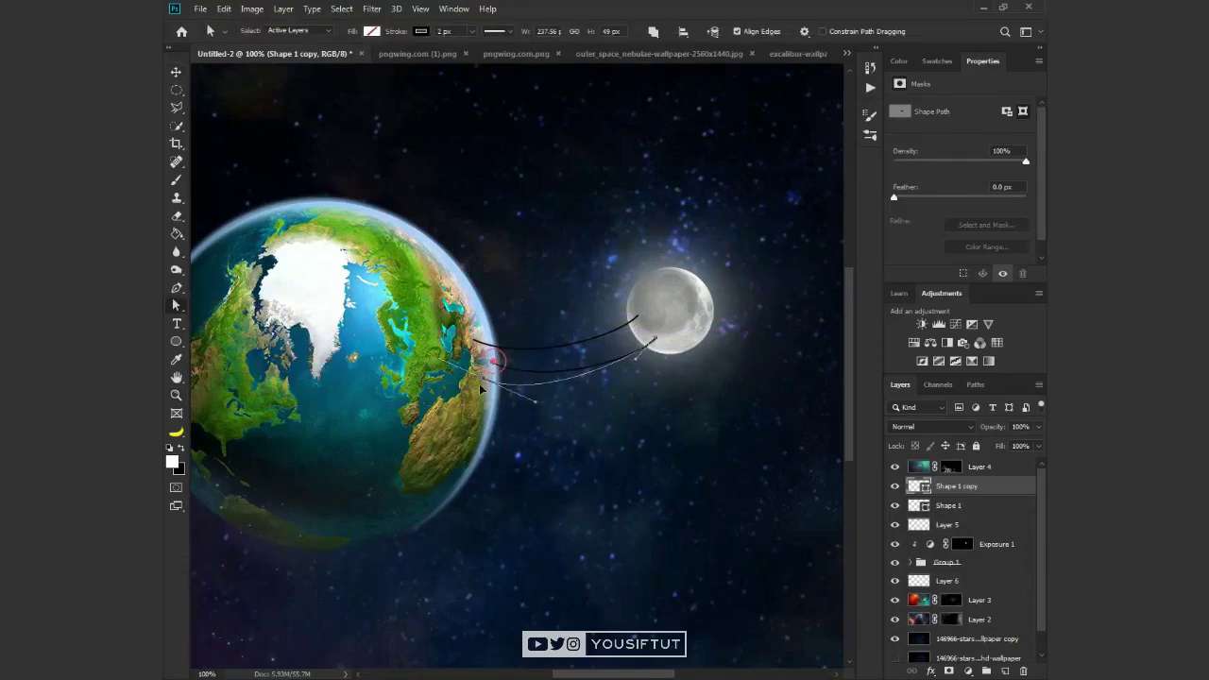
pyautogui.press('z')
pyautogui.keyDown('alt'); pyautogui.click(571, 394); pyautogui.keyUp('alt')
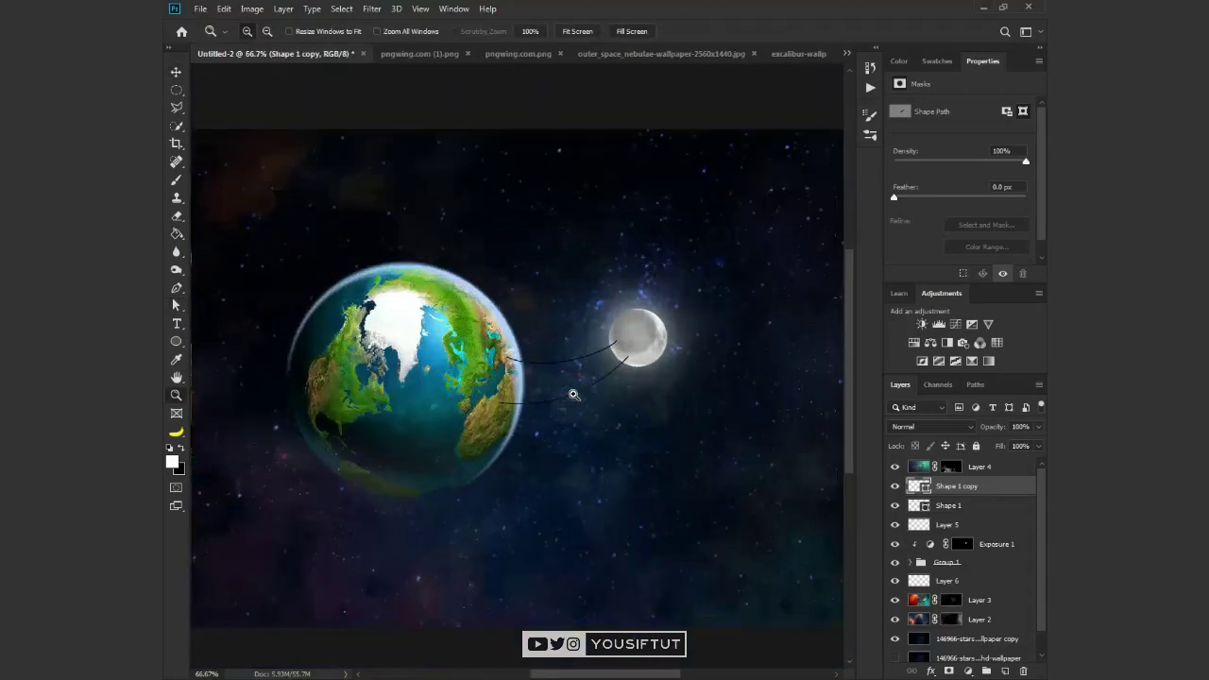
pyautogui.click(573, 394)
pyautogui.press('v')
pyautogui.click(503, 52)
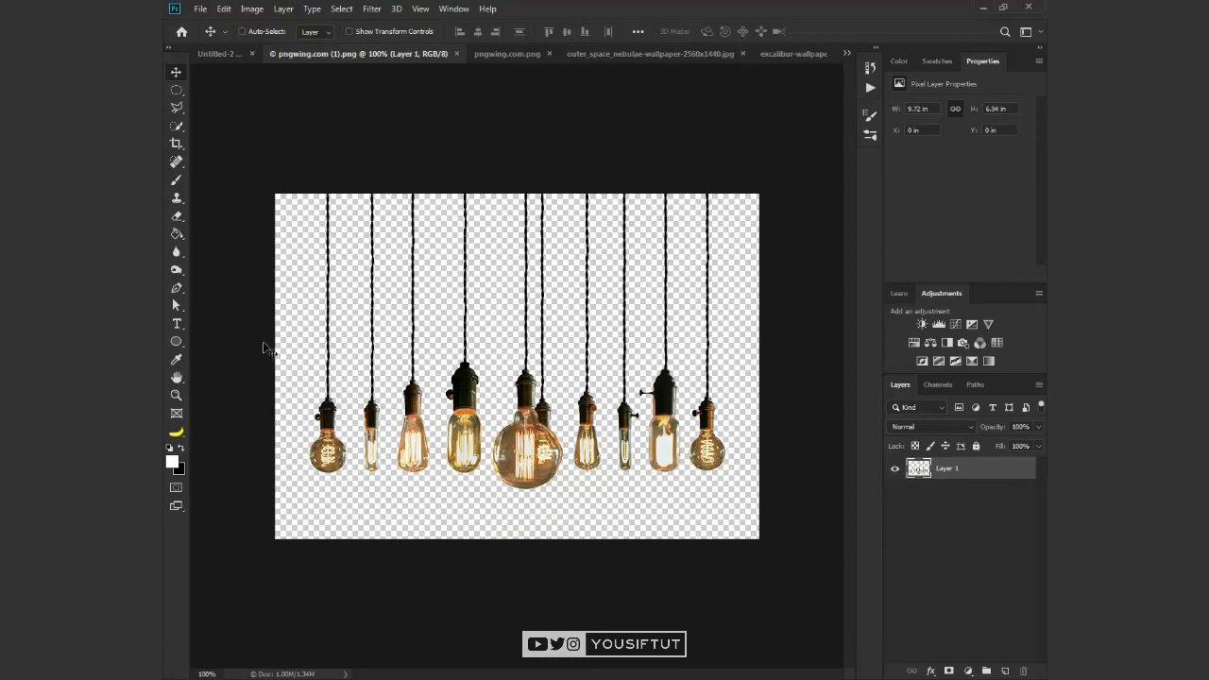
# Step: Copy a marquee-selected bulb from pngwing.com (1).png onto its own new layer
pyautogui.press('m')
pyautogui.hotkey('ctrl', '+')
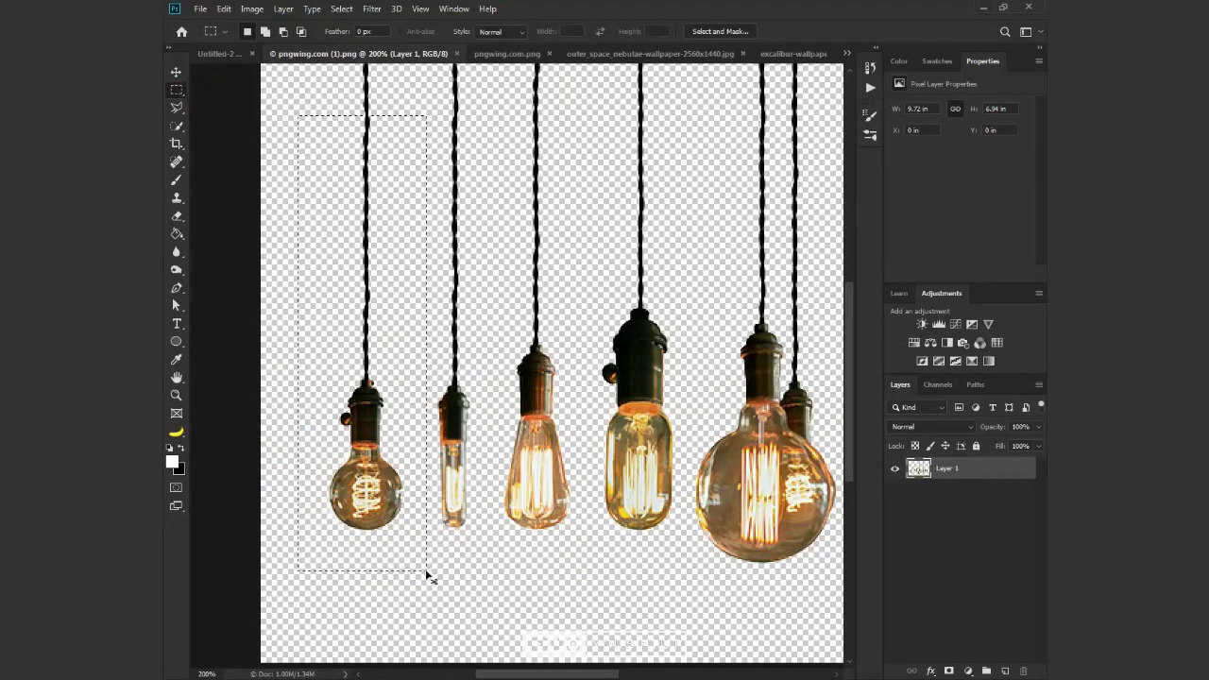
pyautogui.hotkey('ctrl', 'j')
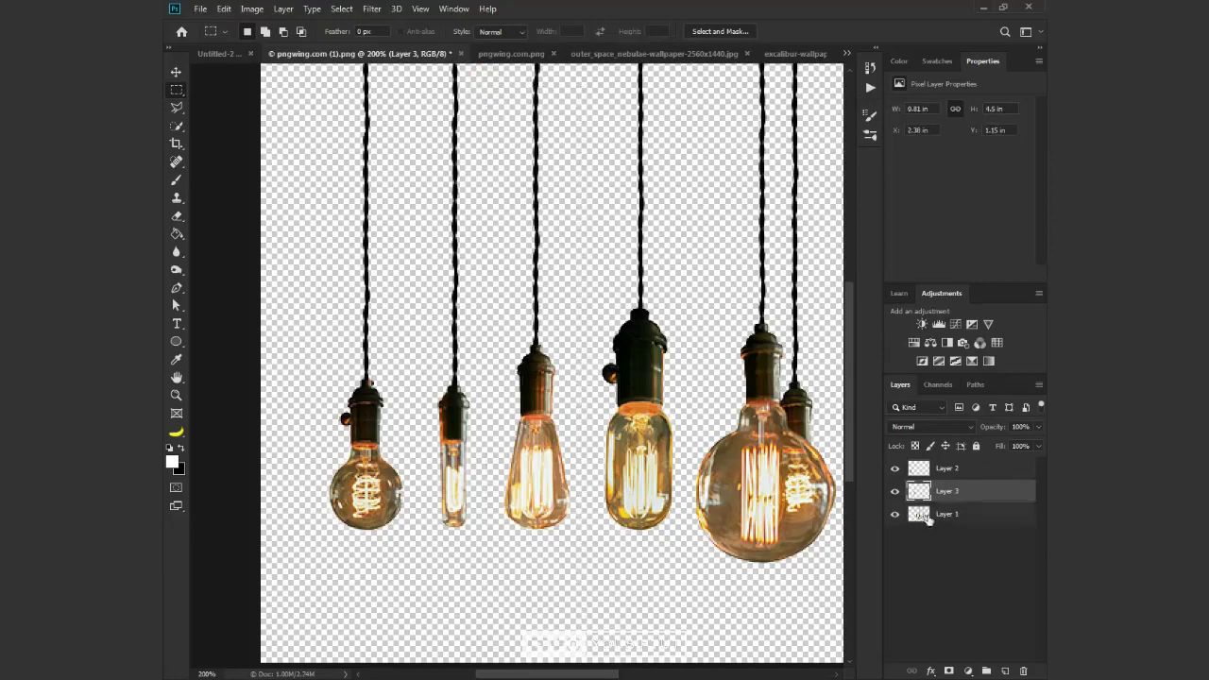
pyautogui.click(929, 515)
pyautogui.moveTo(569, 459); pyautogui.dragTo(436, 462)
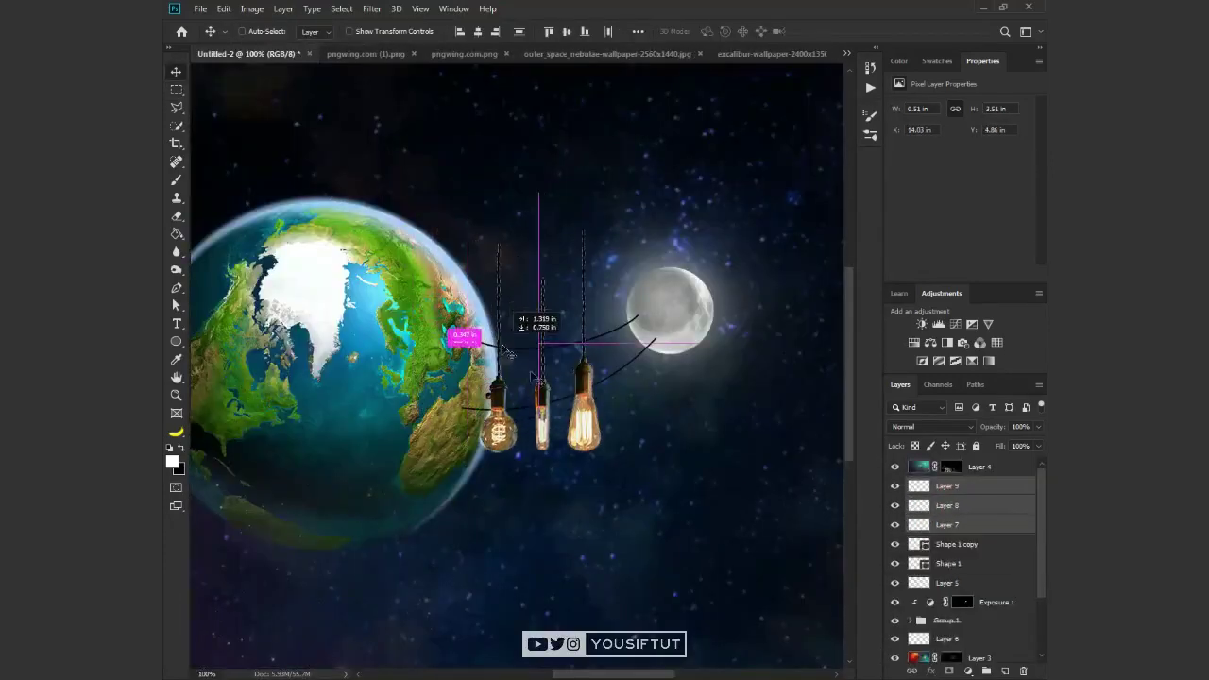
# Step: Zoom in on the hanging bulbs, check the third bulb, and set up the brush
pyautogui.press('z')
pyautogui.click(542, 365)
pyautogui.click(896, 524)
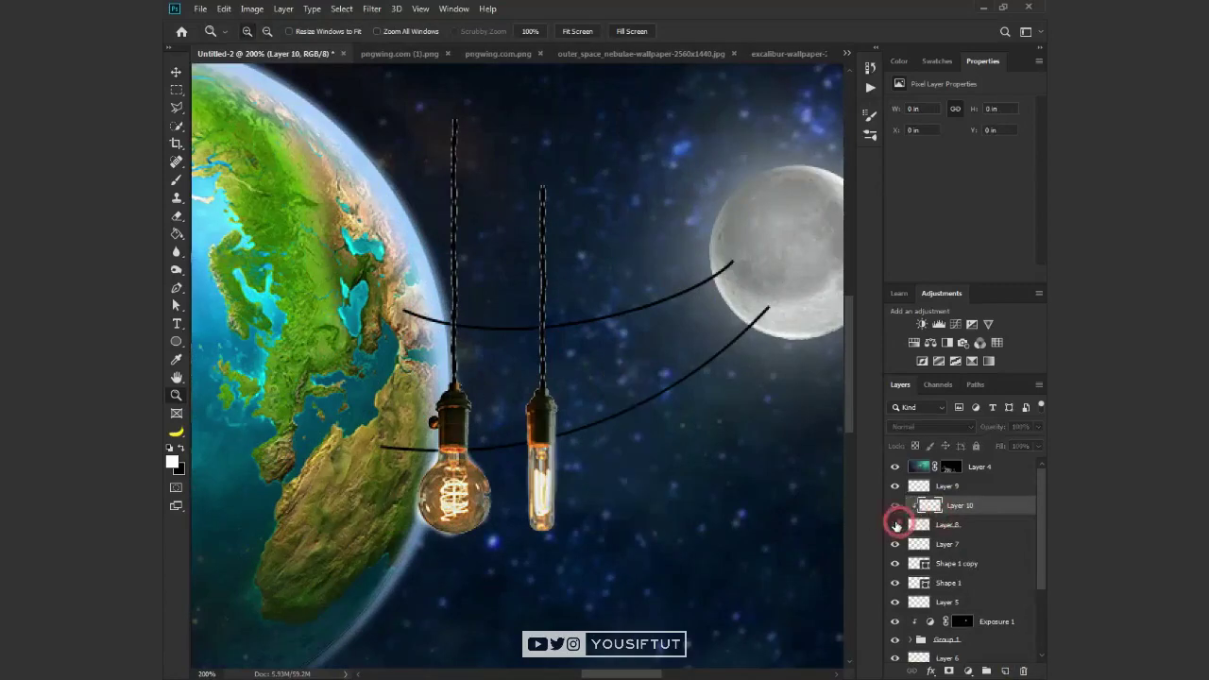
pyautogui.click(896, 524)
pyautogui.press('b')
pyautogui.rightClick(674, 302)
pyautogui.press('Escape')
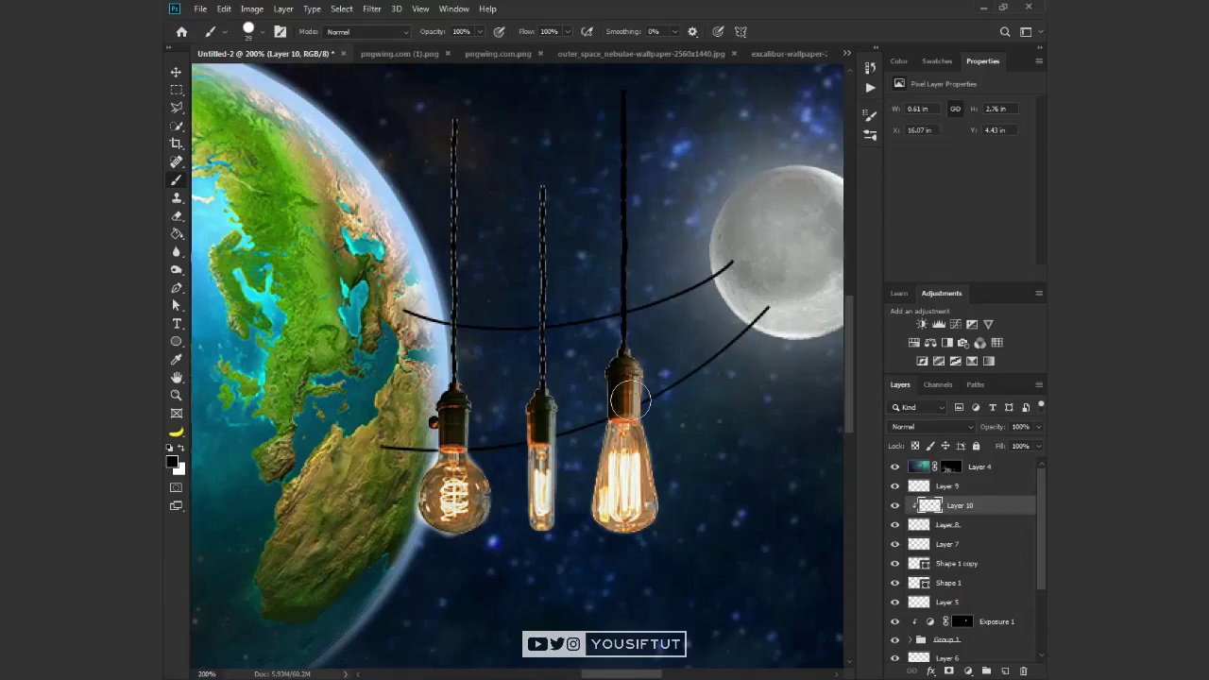
# Step: Add a layer clipped to the middle bulb (Layer 7) and paint a solid dark cord over its wire
pyautogui.click(946, 544)
pyautogui.click(1004, 671)
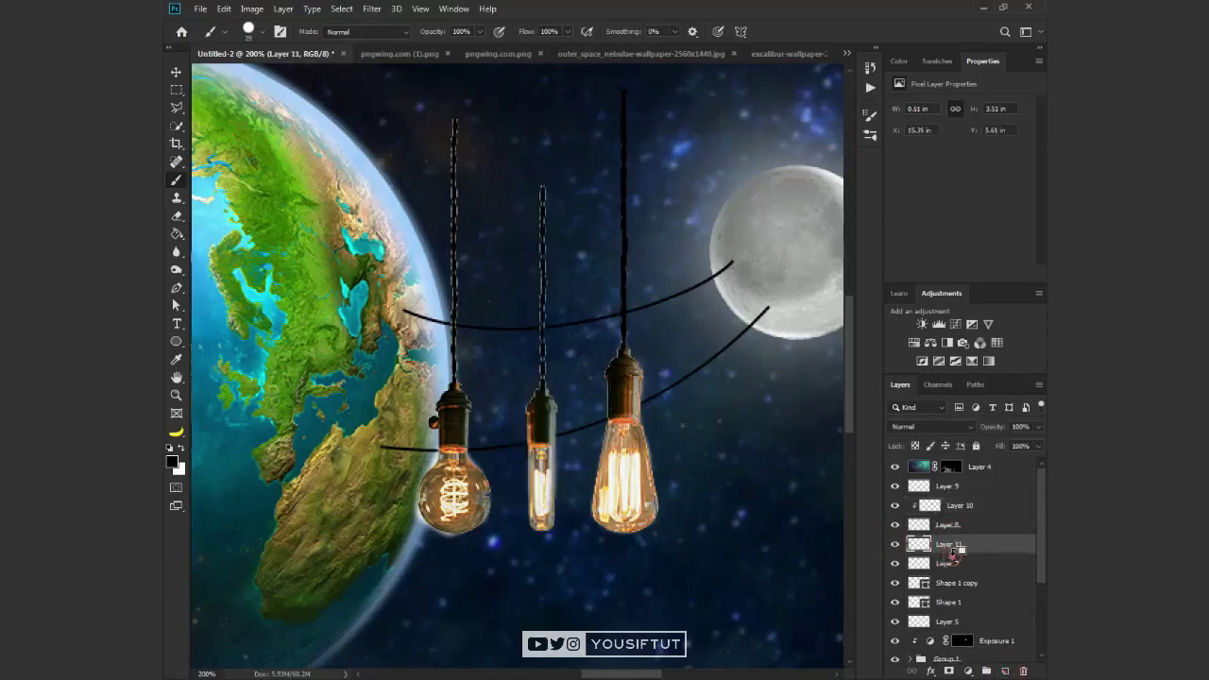
pyautogui.click(952, 557)
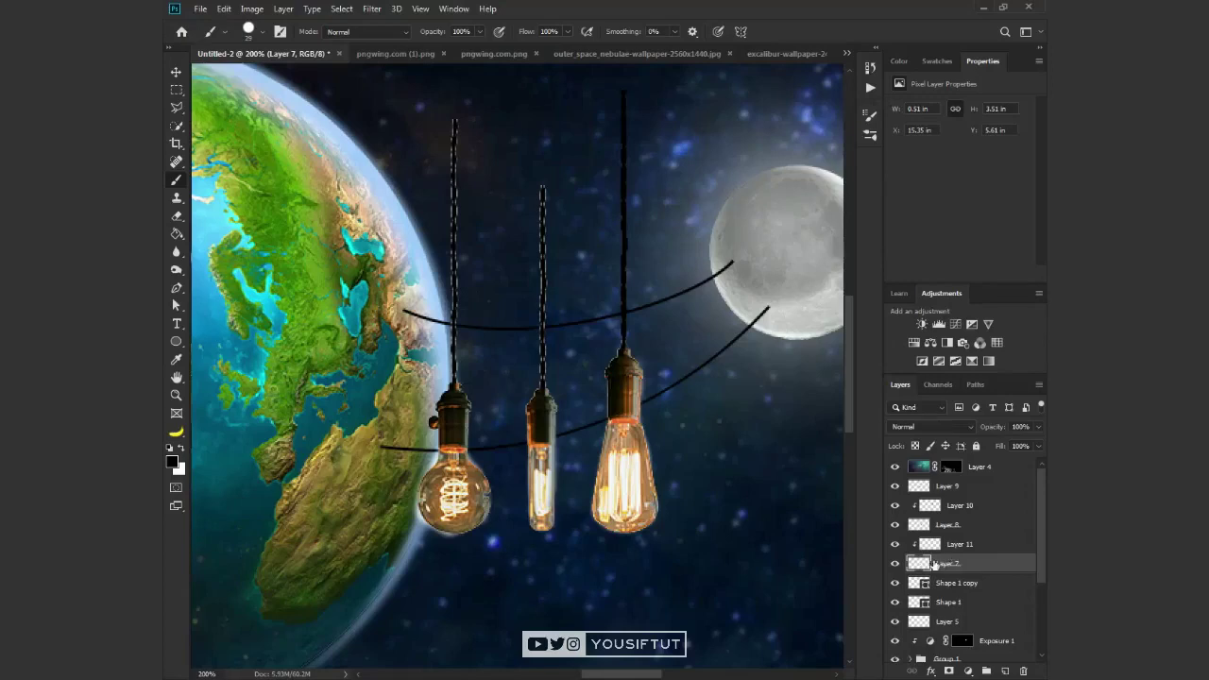
pyautogui.click(953, 544)
pyautogui.moveTo(542, 186); pyautogui.dragTo(542, 337)
# Step: Add a cord layer above Layer 9 and merge each cord layer down into its bulb
pyautogui.click(947, 485)
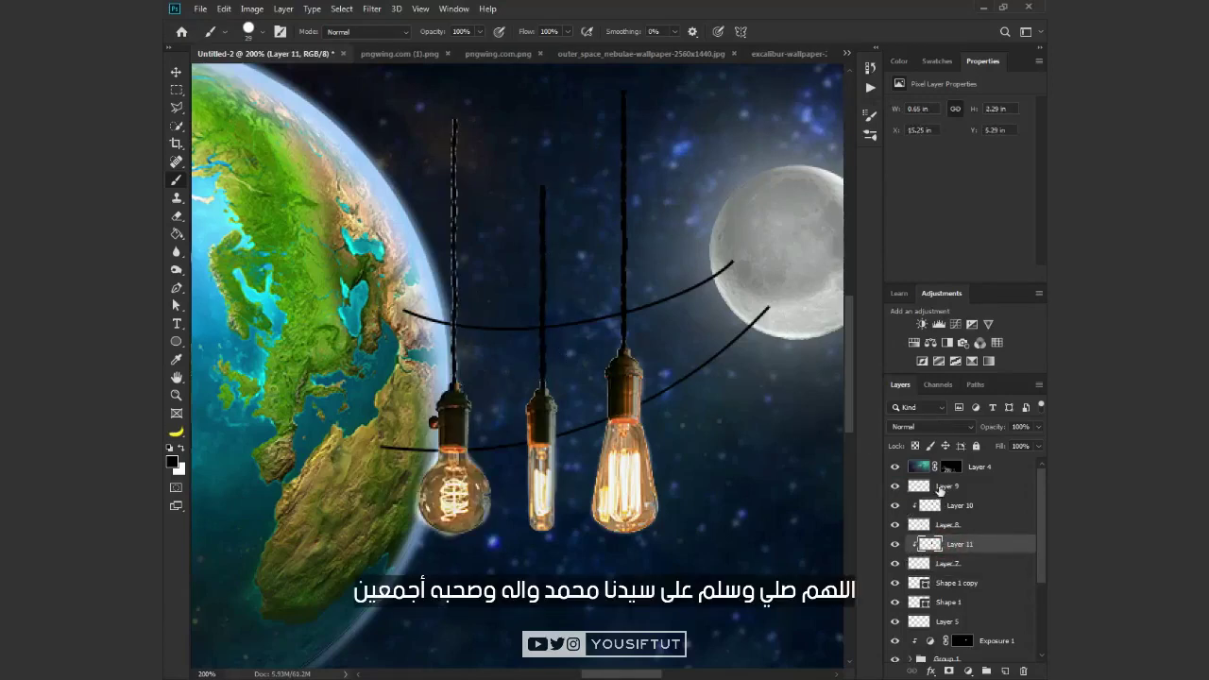
pyautogui.hotkey('ctrl', 'shift', 'alt', 'n')
pyautogui.press('v')
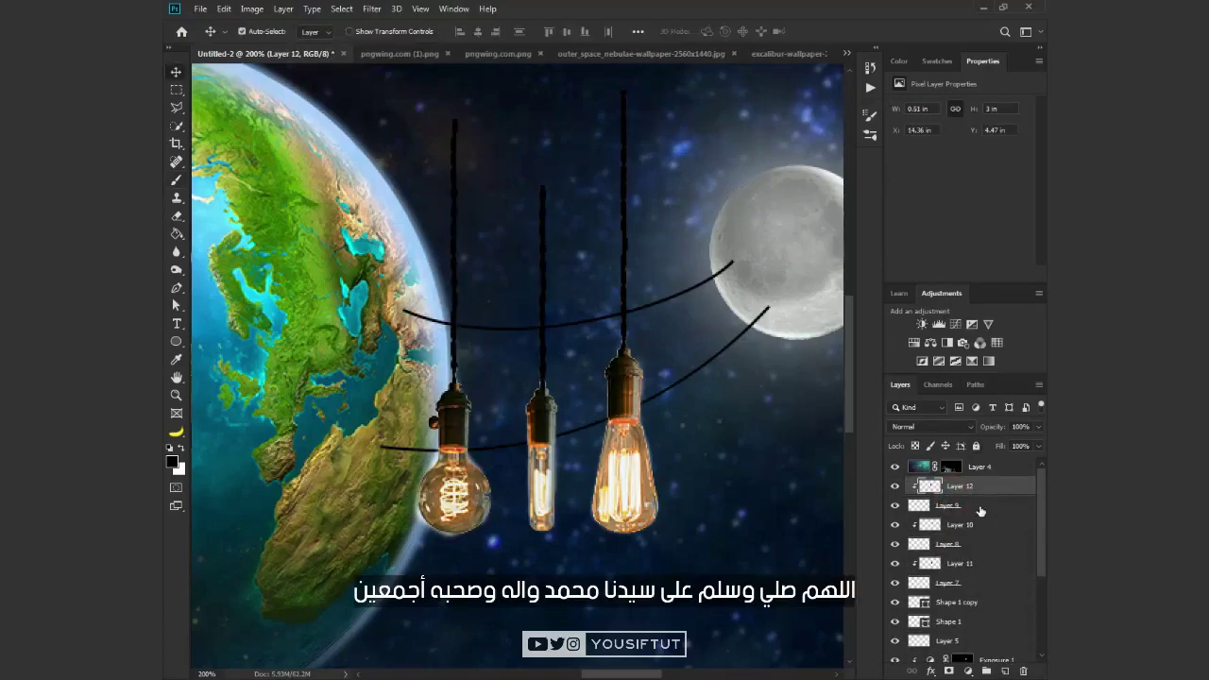
pyautogui.hotkey('ctrl', 'e')
pyautogui.click(978, 505)
pyautogui.hotkey('ctrl', 'e')
pyautogui.click(977, 524)
pyautogui.hotkey('ctrl', 'e')
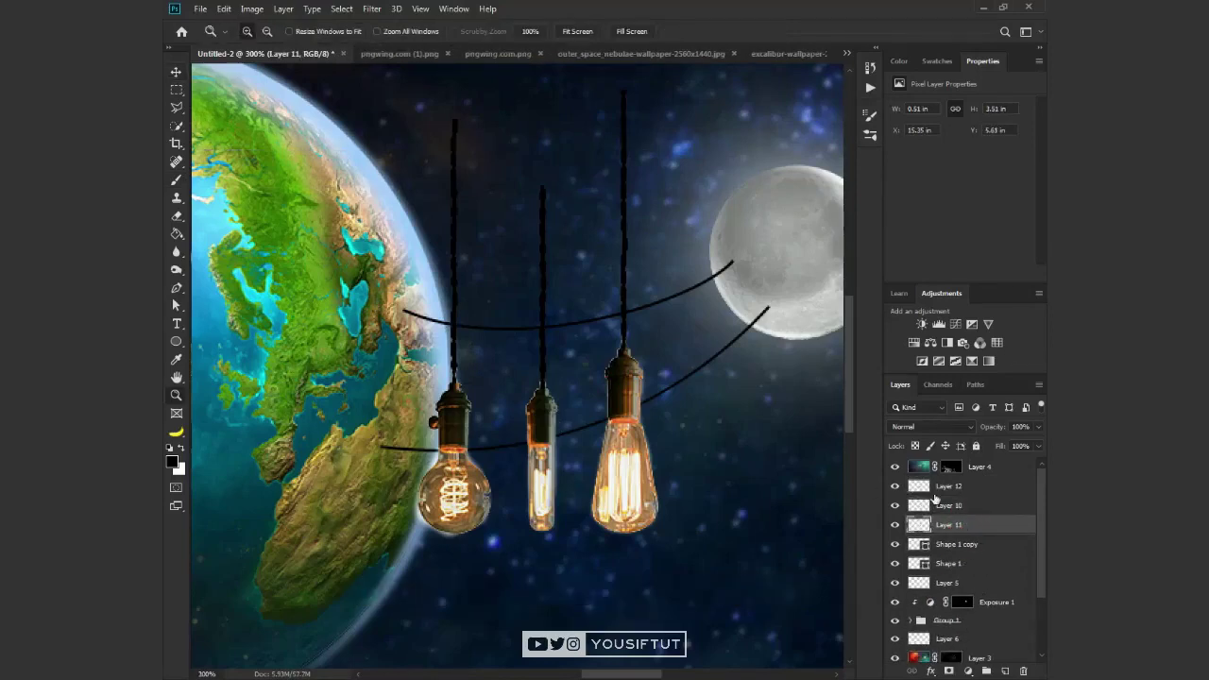
# Step: Convert the bulb layers, including Layer 10, to smart objects
pyautogui.scroll(2, 417, 397)
pyautogui.click(371, 9)
pyautogui.click(416, 45)
pyautogui.click(948, 505)
pyautogui.click(371, 8)
pyautogui.click(416, 44)
pyautogui.click(948, 485)
# Step: Convert Layer 12 to a smart object and shrink the left bulb to a much smaller size
pyautogui.click(372, 8)
pyautogui.click(415, 44)
pyautogui.hotkey('ctrl', 't')
pyautogui.moveTo(531, 600)
pyautogui.mouseDown()
pyautogui.moveTo(495, 364)
pyautogui.moveTo(477, 354)
pyautogui.moveTo(482, 302)
pyautogui.mouseUp()
pyautogui.press('Return')
pyautogui.keyDown('ctrl'); pyautogui.click(715, 520); pyautogui.keyUp('ctrl')
# Step: Shrink the other two bulbs and move them beside the first one
pyautogui.hotkey('ctrl', 't')
pyautogui.moveTo(800, 598)
pyautogui.mouseDown()
pyautogui.moveTo(750, 365)
pyautogui.moveTo(508, 362)
pyautogui.moveTo(506, 351)
pyautogui.mouseUp()
pyautogui.press('Return')
pyautogui.keyDown('ctrl'); pyautogui.click(609, 529); pyautogui.keyUp('ctrl')
pyautogui.hotkey('ctrl', 't')
pyautogui.moveTo(652, 599)
pyautogui.mouseDown()
pyautogui.moveTo(626, 406)
pyautogui.moveTo(580, 377)
pyautogui.moveTo(604, 351)
pyautogui.mouseUp()
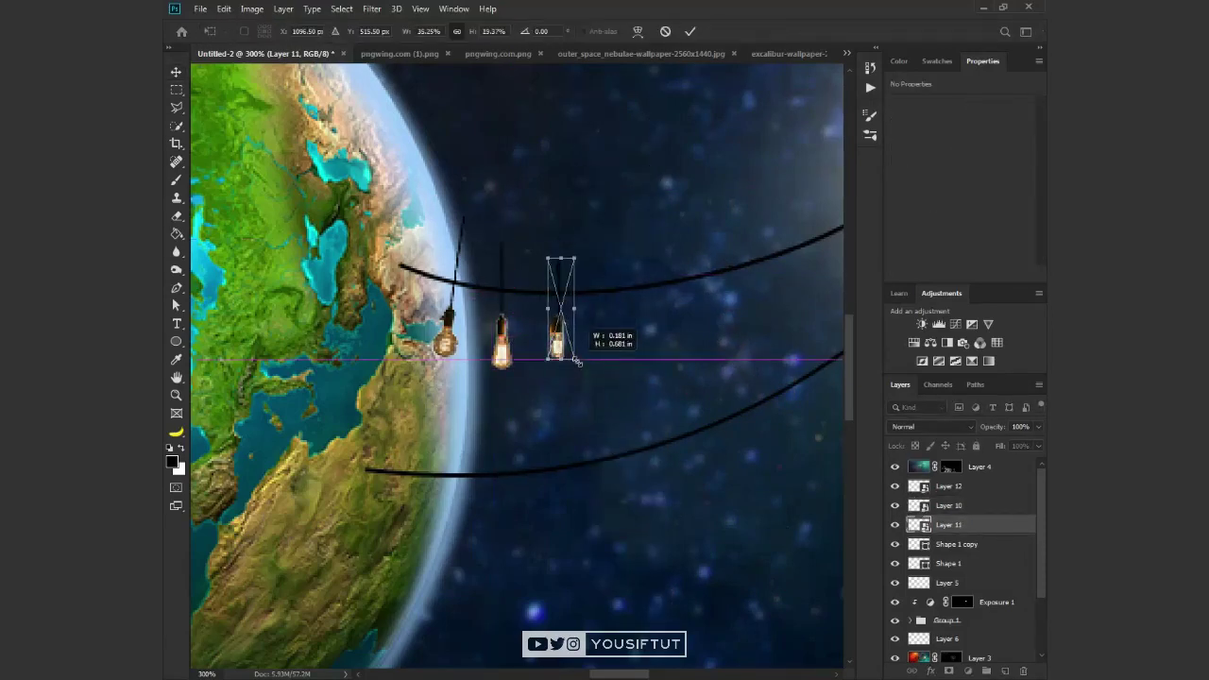
pyautogui.press('Return')
# Step: Merge the three bulbs into one layer and place a duplicate further along the upper curve
pyautogui.keyDown('shift'); pyautogui.click(953, 491); pyautogui.keyUp('shift')
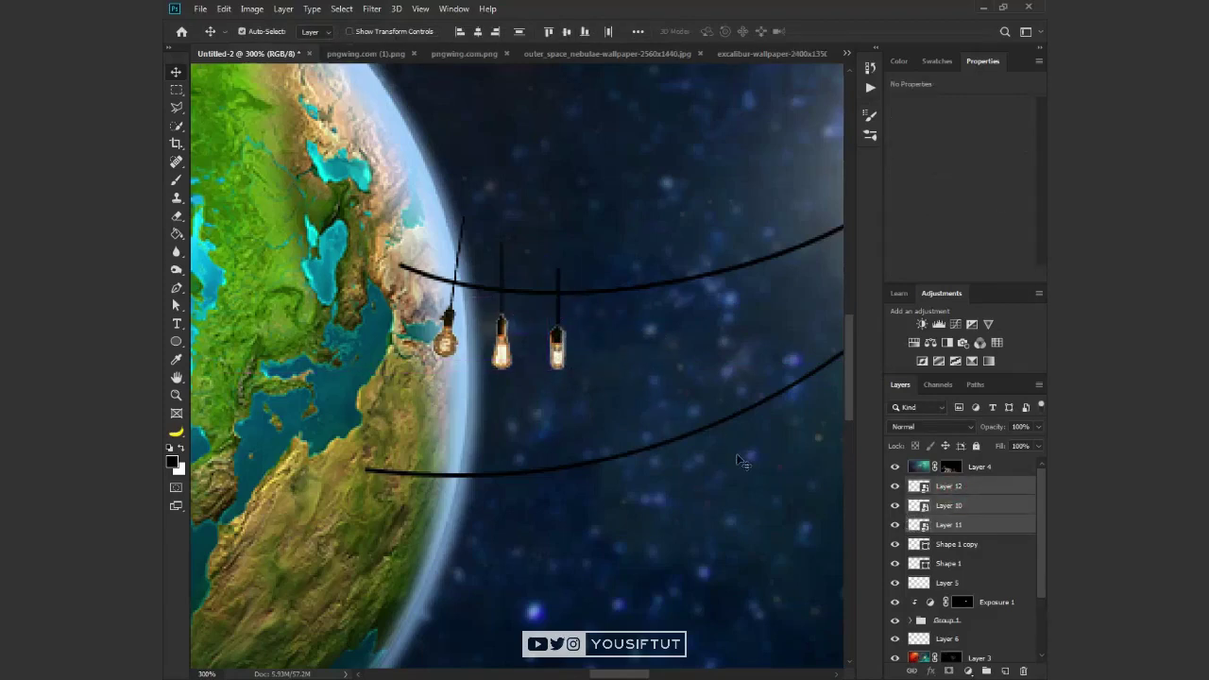
pyautogui.hotkey('ctrl', 'e')
pyautogui.hotkey('ctrl', 'j')
pyautogui.moveTo(319, 406); pyautogui.dragTo(480, 406)
pyautogui.hotkey('ctrl', 't')
pyautogui.moveTo(536, 487); pyautogui.dragTo(572, 467)
pyautogui.press('Return')
# Step: Add another bulb copy rotated to follow the curve up toward the Moon
pyautogui.hotkey('ctrl', 'j')
pyautogui.hotkey('ctrl', 't')
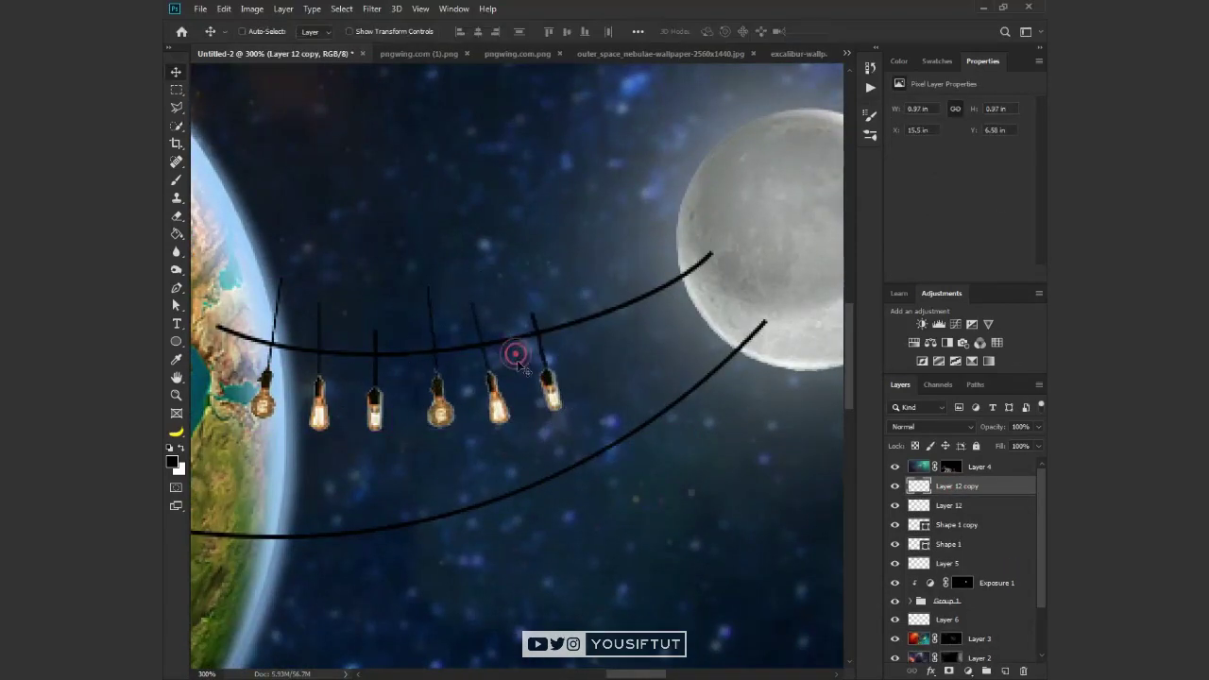
pyautogui.moveTo(512, 350); pyautogui.dragTo(666, 294)
pyautogui.moveTo(682, 428)
pyautogui.mouseDown()
pyautogui.moveTo(717, 429)
pyautogui.moveTo(690, 308)
pyautogui.mouseUp()
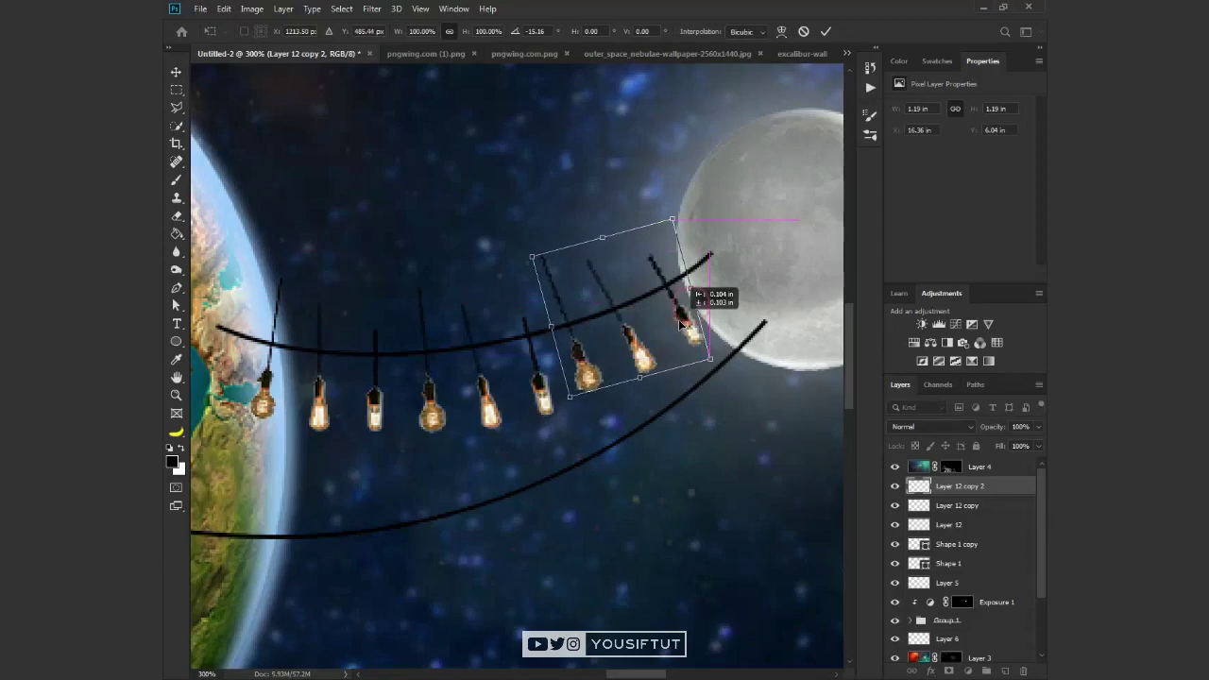
pyautogui.press('Return')
pyautogui.press('z')
pyautogui.keyDown('alt'); pyautogui.click(672, 314); pyautogui.keyUp('alt')
pyautogui.keyDown('alt'); pyautogui.click(672, 314); pyautogui.keyUp('alt')
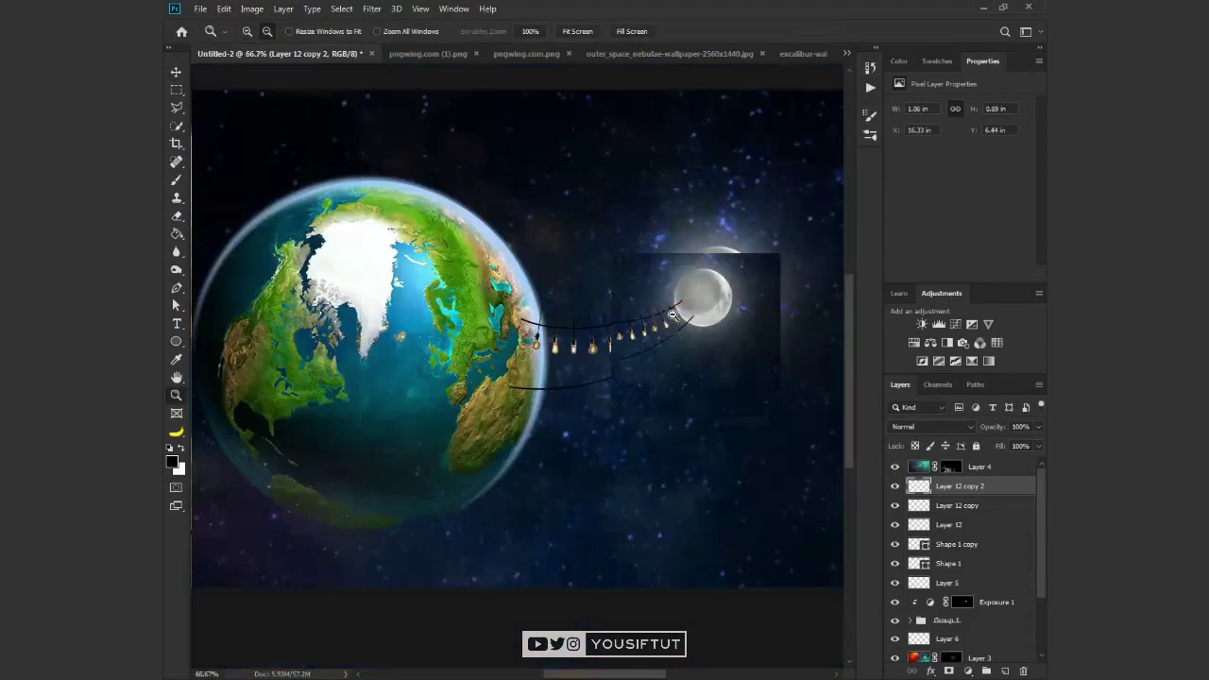
pyautogui.keyDown('alt'); pyautogui.click(672, 314); pyautogui.keyUp('alt')
pyautogui.moveTo(563, 257); pyautogui.dragTo(661, 331)
pyautogui.hotkey('ctrl', 'e')
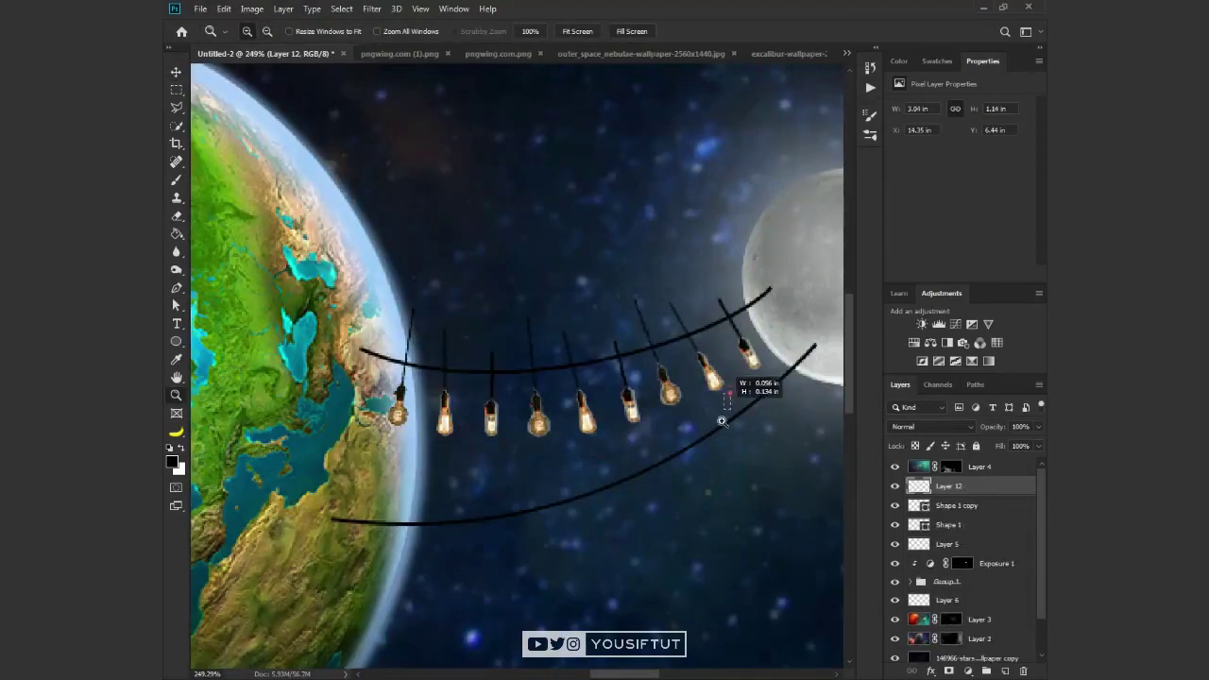
# Step: Merge the bulb rows into one layer and add a layer mask to it
pyautogui.press('v')
pyautogui.click(948, 670)
pyautogui.press('l')
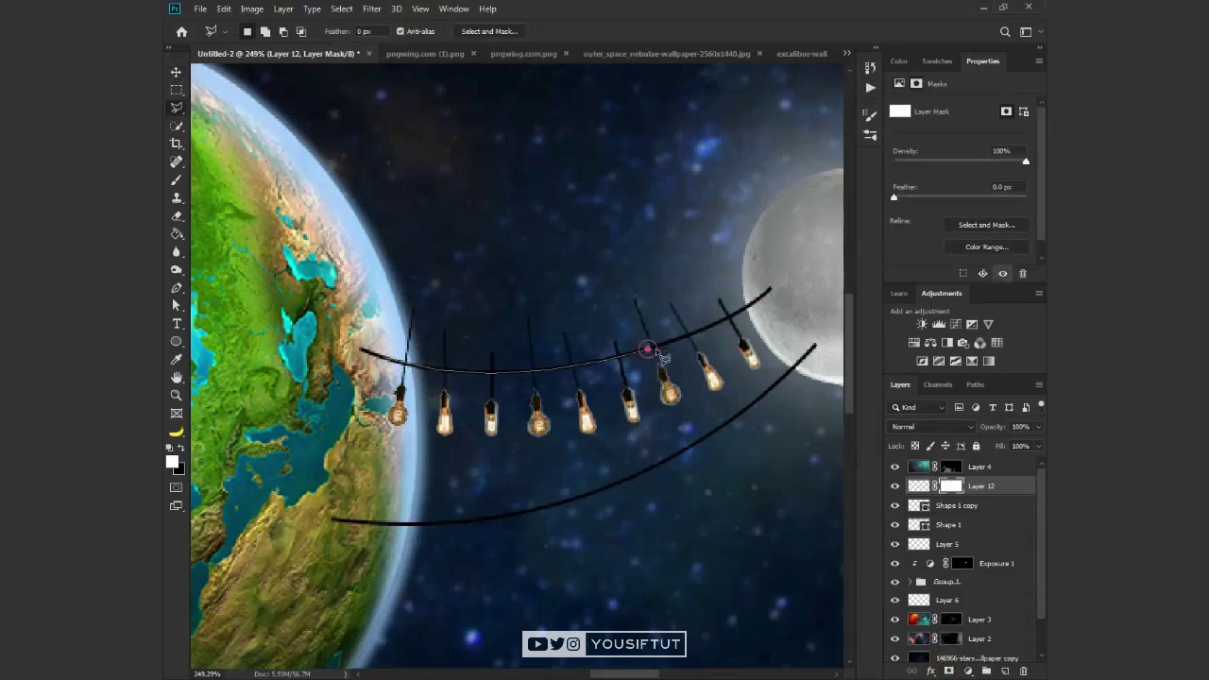
pyautogui.scroll(-5, 388, 269)
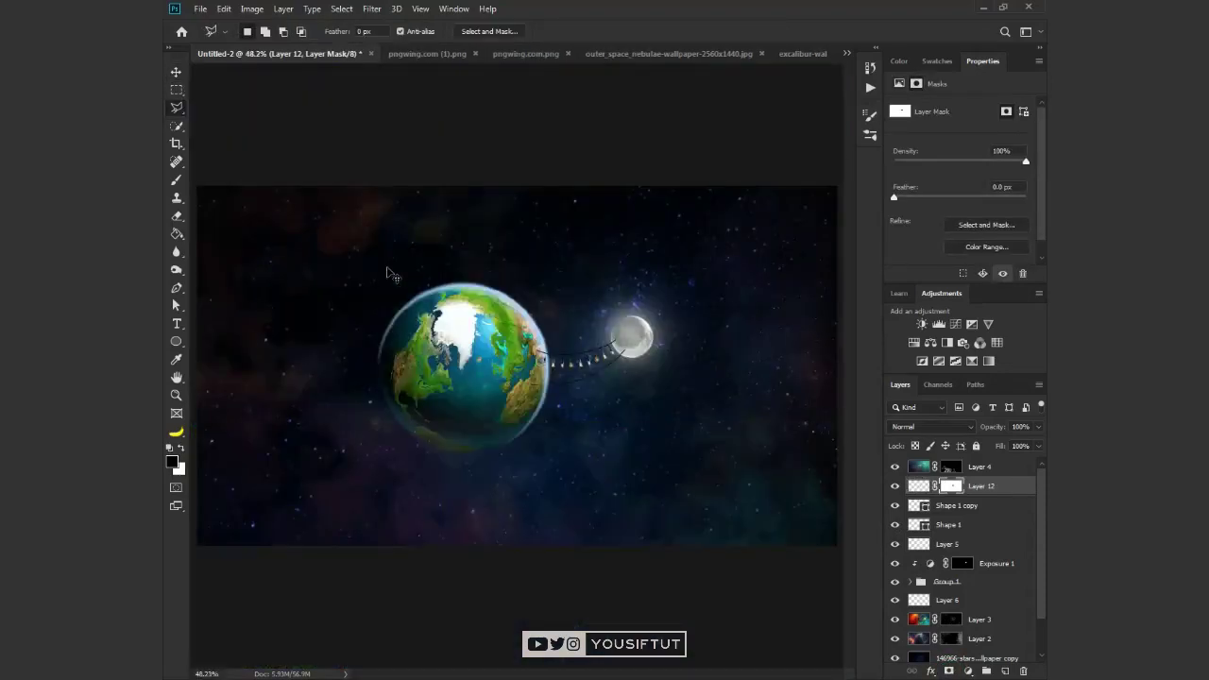
pyautogui.scroll(5, 391, 272)
# Step: Add a mask to the Earth's Layer 1 shaped from its outline selection, with white as foreground
pyautogui.click(914, 582)
pyautogui.click(991, 638)
pyautogui.press('b')
pyautogui.keyDown('ctrl'); pyautogui.click(931, 638); pyautogui.keyUp('ctrl')
pyautogui.click(947, 670)
pyautogui.press('x')
pyautogui.hotkey('ctrl', '0')
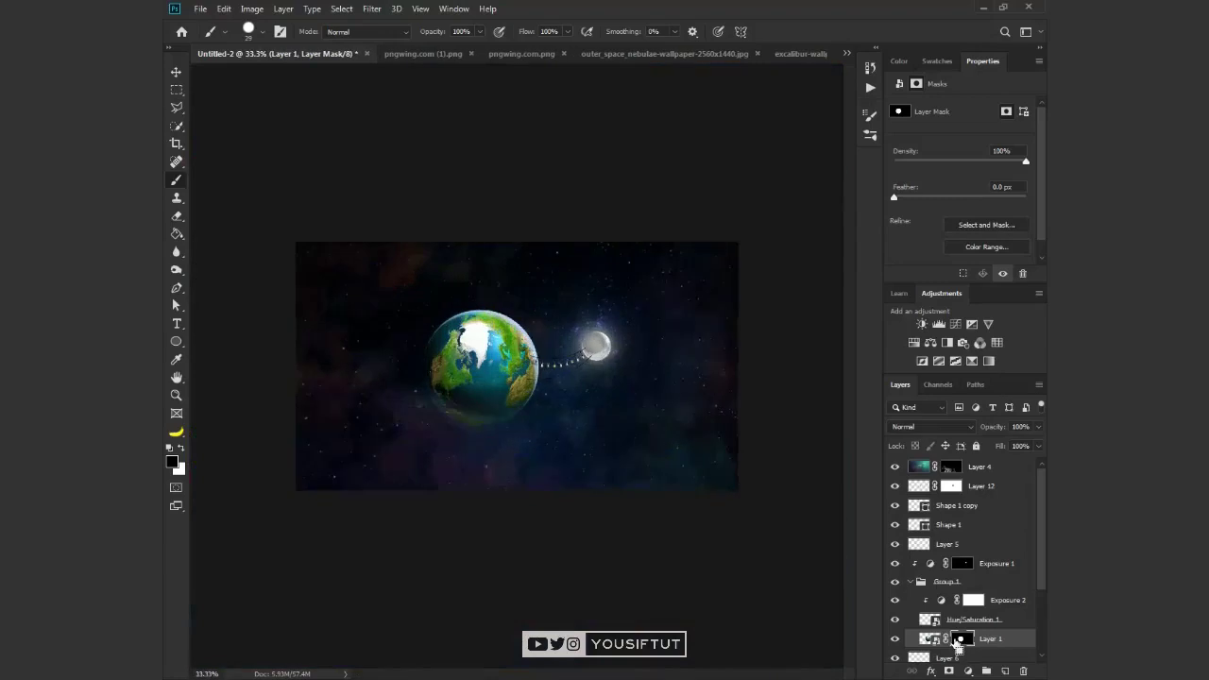
# Step: Toggle the Layer 4 overlay to compare, then zoom in on the Earth and light string
pyautogui.press('v')
pyautogui.click(894, 466)
pyautogui.click(895, 467)
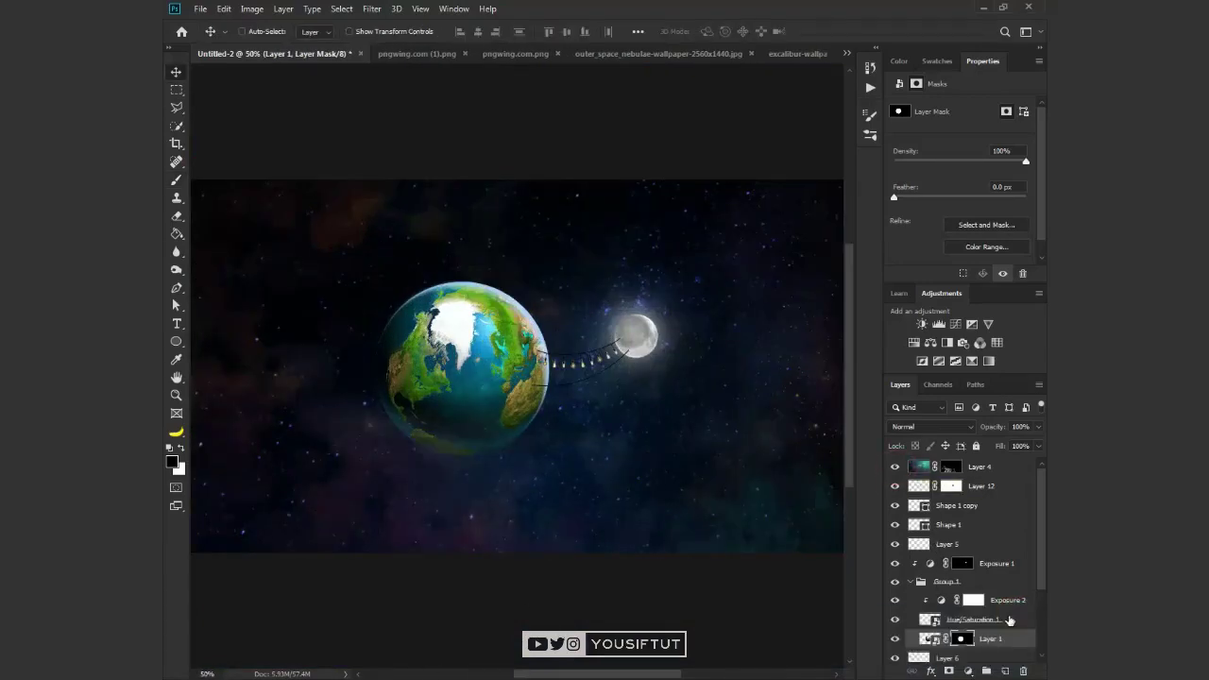
pyautogui.press('z')
pyautogui.click(537, 381)
pyautogui.keyDown('alt'); pyautogui.click(536, 382); pyautogui.keyUp('alt')
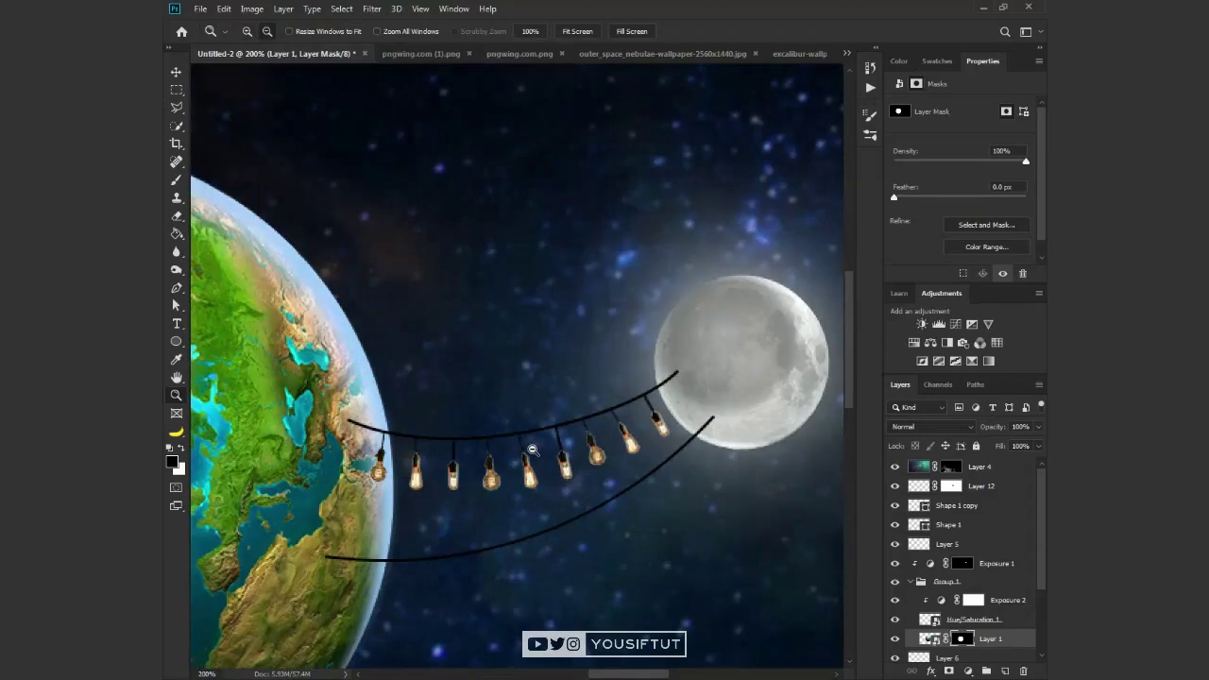
pyautogui.click(537, 381)
pyautogui.click(909, 580)
pyautogui.click(978, 486)
# Step: Group the light string as Group 2, then rotate and shrink it across Europe and Africa
pyautogui.press('v')
pyautogui.click(895, 505)
pyautogui.click(895, 505)
pyautogui.hotkey('ctrl', 'g')
pyautogui.moveTo(642, 510); pyautogui.dragTo(529, 395)
pyautogui.hotkey('ctrl', 't')
pyautogui.moveTo(666, 279); pyautogui.dragTo(661, 307)
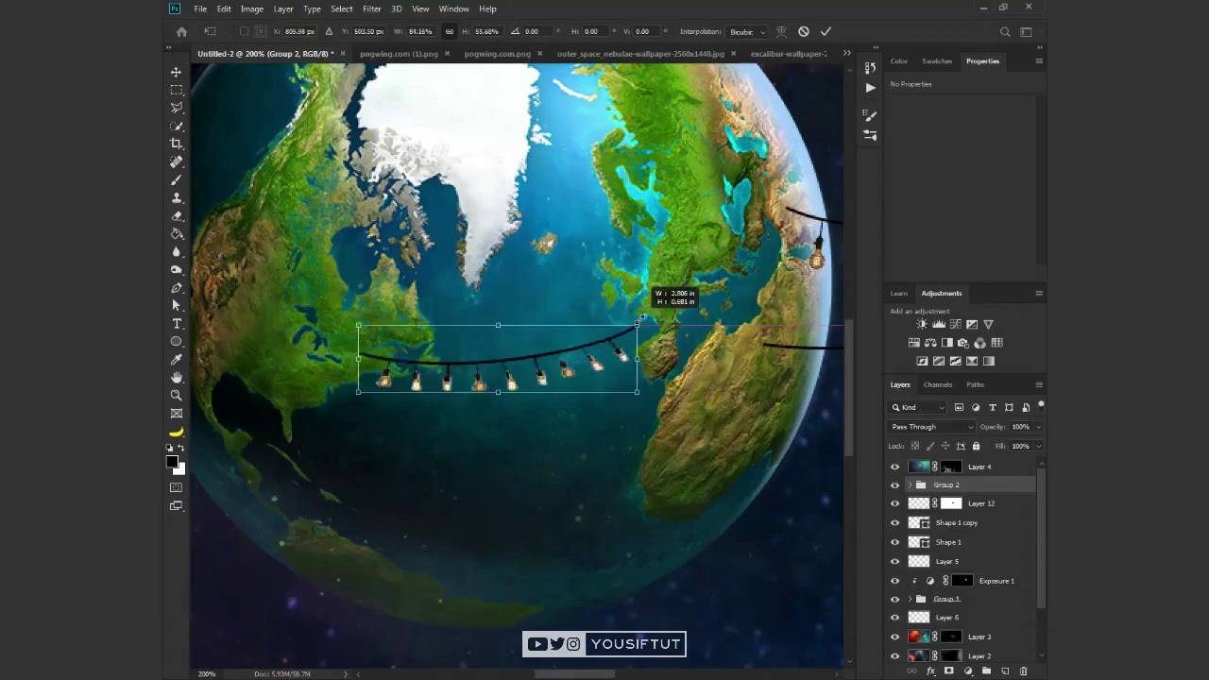
pyautogui.press('Return')
pyautogui.moveTo(459, 411); pyautogui.dragTo(638, 397)
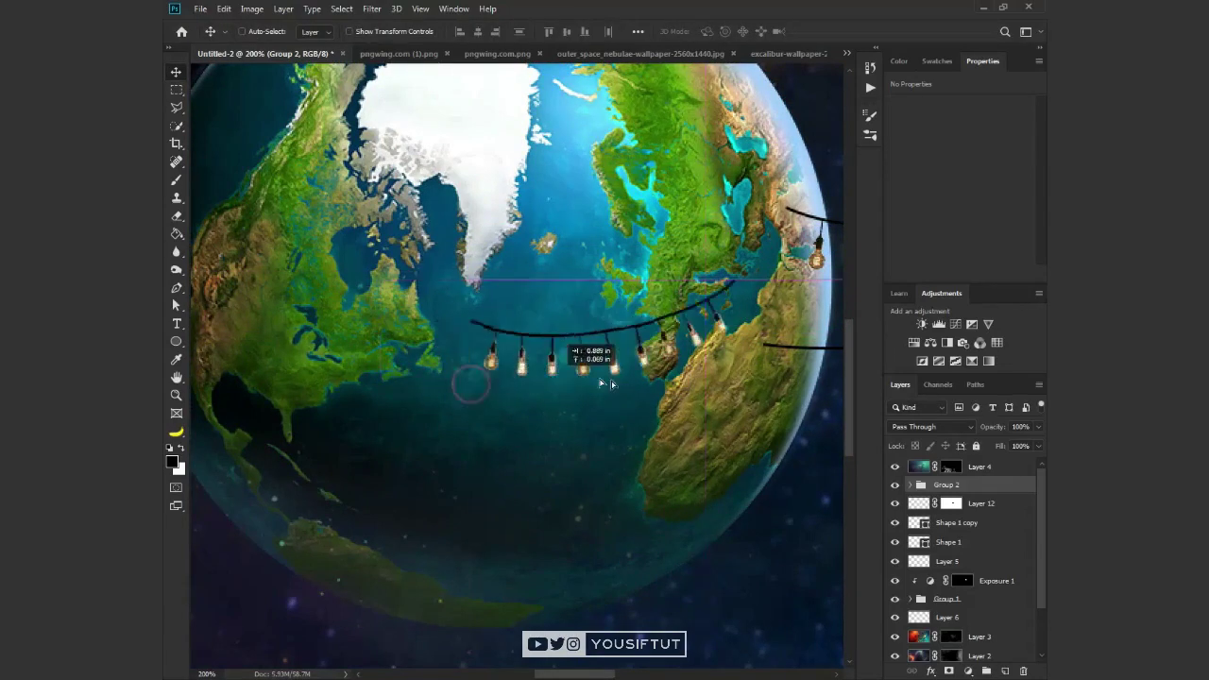
pyautogui.hotkey('ctrl', 't')
pyautogui.moveTo(739, 227)
pyautogui.mouseDown()
pyautogui.moveTo(614, 203)
pyautogui.moveTo(631, 238)
pyautogui.moveTo(769, 350)
pyautogui.mouseUp()
pyautogui.press('Return')
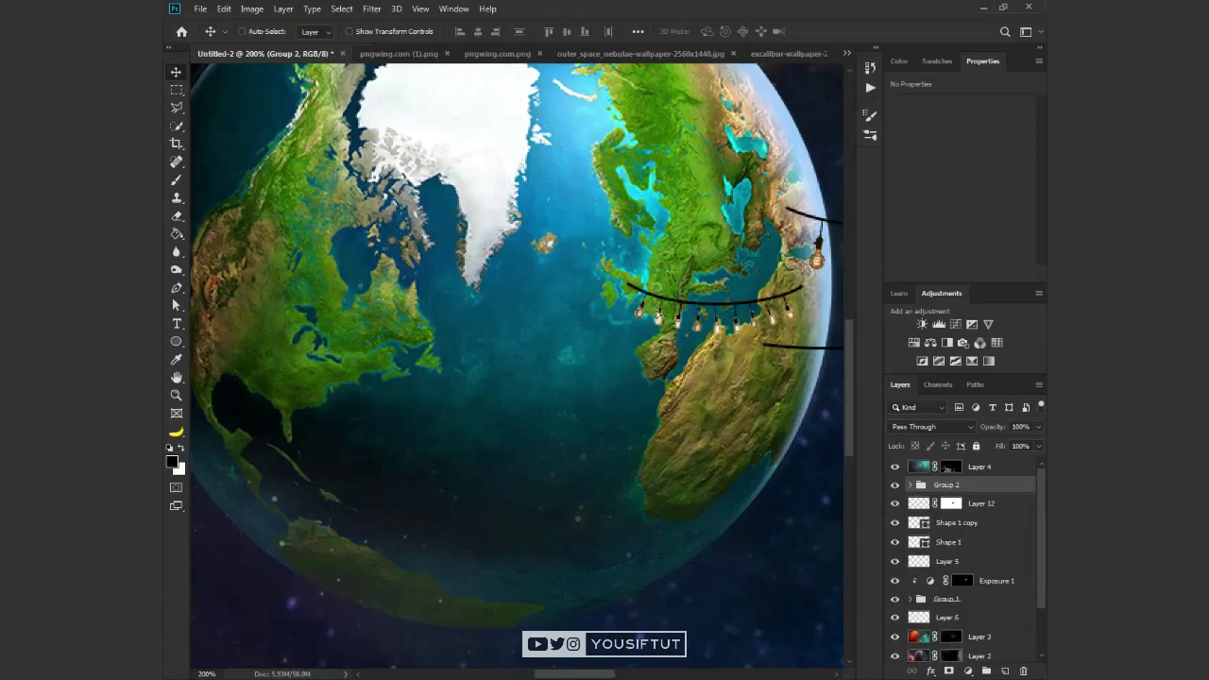
# Step: Copy the light string as Group 2 copy and position it arcing over North America
pyautogui.moveTo(658, 315); pyautogui.dragTo(217, 349)
pyautogui.press('z')
pyautogui.keyDown('alt'); pyautogui.click(699, 430); pyautogui.keyUp('alt')
pyautogui.press('v')
pyautogui.moveTo(566, 392); pyautogui.dragTo(532, 395)
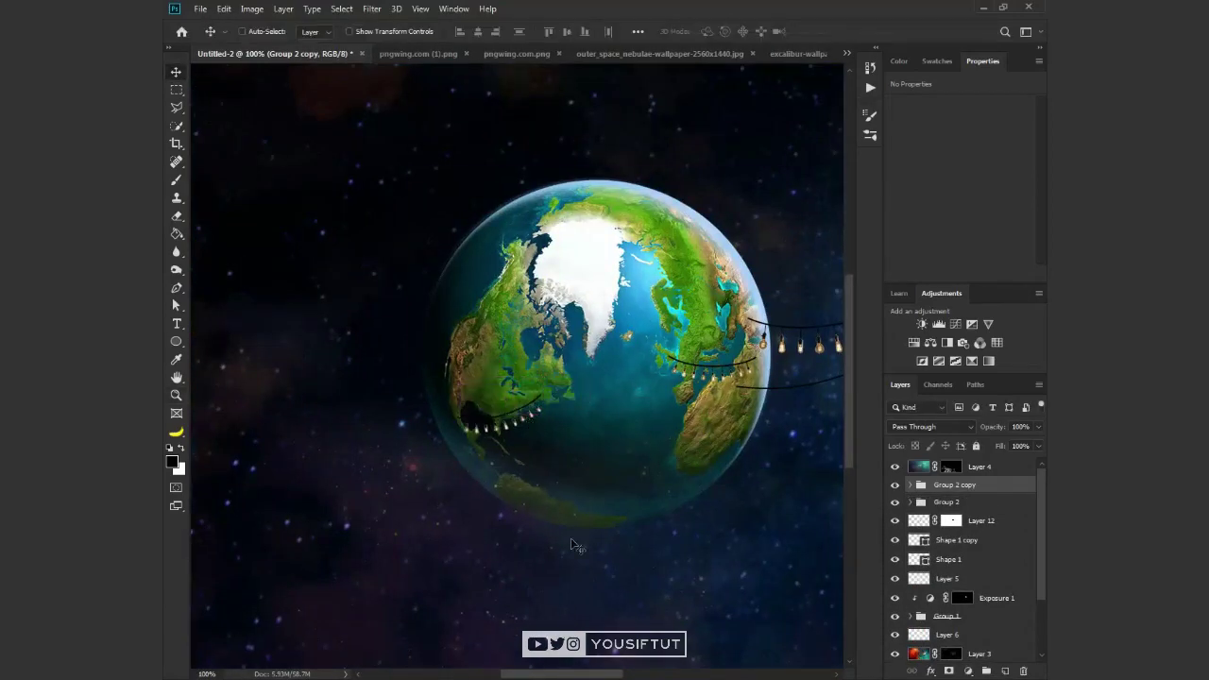
pyautogui.scroll(2, 573, 546)
pyautogui.moveTo(495, 315)
pyautogui.mouseDown()
pyautogui.moveTo(564, 482)
pyautogui.moveTo(978, 529)
pyautogui.mouseUp()
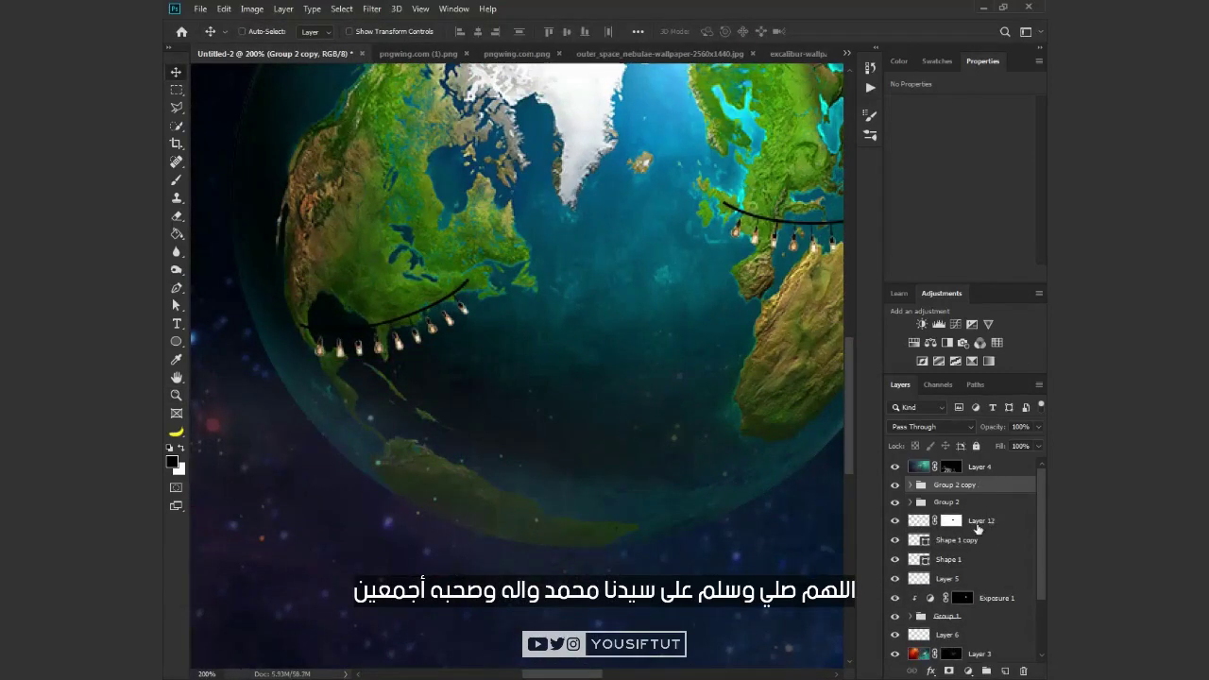
# Step: Duplicate Layer 12's bulbs and warp the copy around the globe's lower edge
pyautogui.click(978, 529)
pyautogui.hotkey('ctrl', 'j')
pyautogui.moveTo(736, 283); pyautogui.dragTo(557, 510)
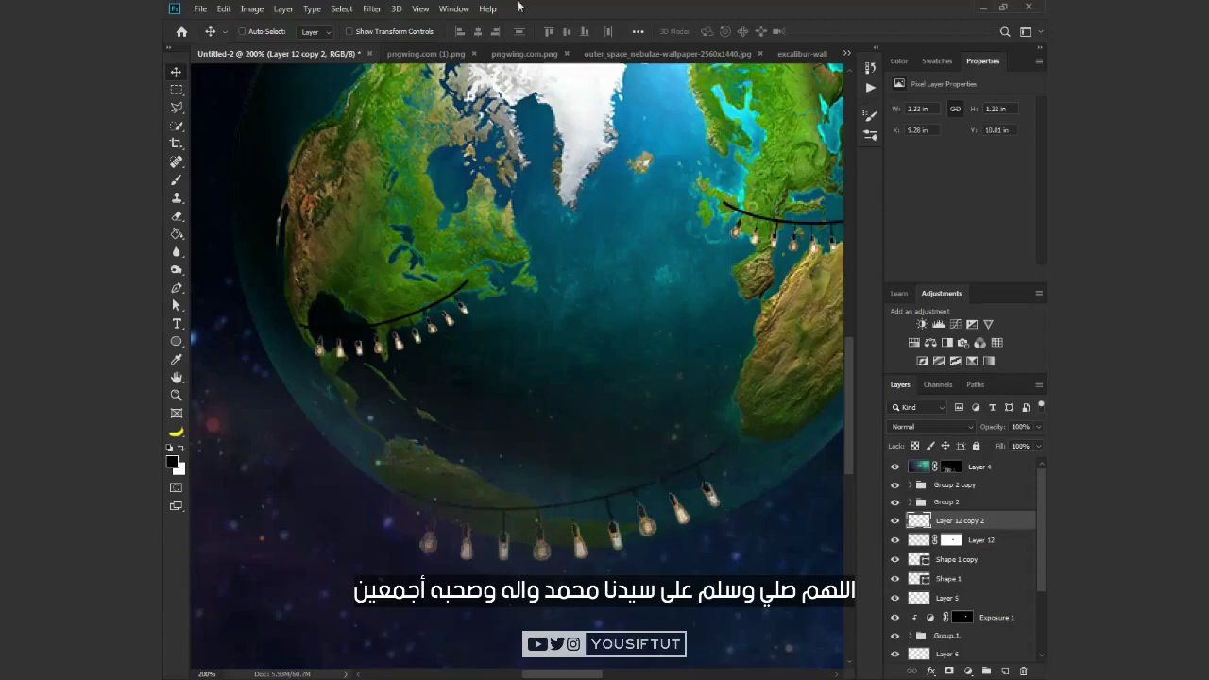
pyautogui.hotkey('ctrl', 't')
pyautogui.moveTo(713, 491); pyautogui.dragTo(728, 473)
pyautogui.rightClick(672, 540)
pyautogui.click(474, 420)
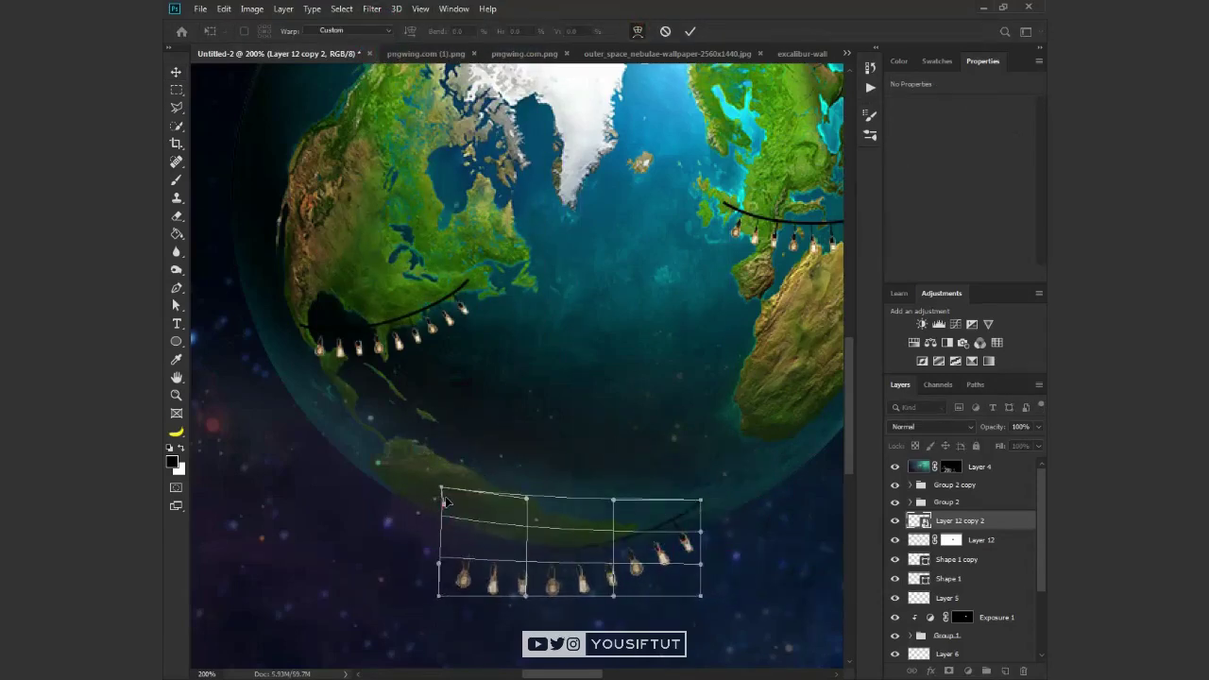
pyautogui.moveTo(589, 526)
pyautogui.mouseDown()
pyautogui.moveTo(595, 567)
pyautogui.moveTo(658, 449)
pyautogui.mouseUp()
pyautogui.press('Return')
# Step: Zoom in to 100% on the globe's edge to inspect the bottom bulb string
pyautogui.press('z')
pyautogui.moveTo(337, 410); pyautogui.dragTo(511, 453)
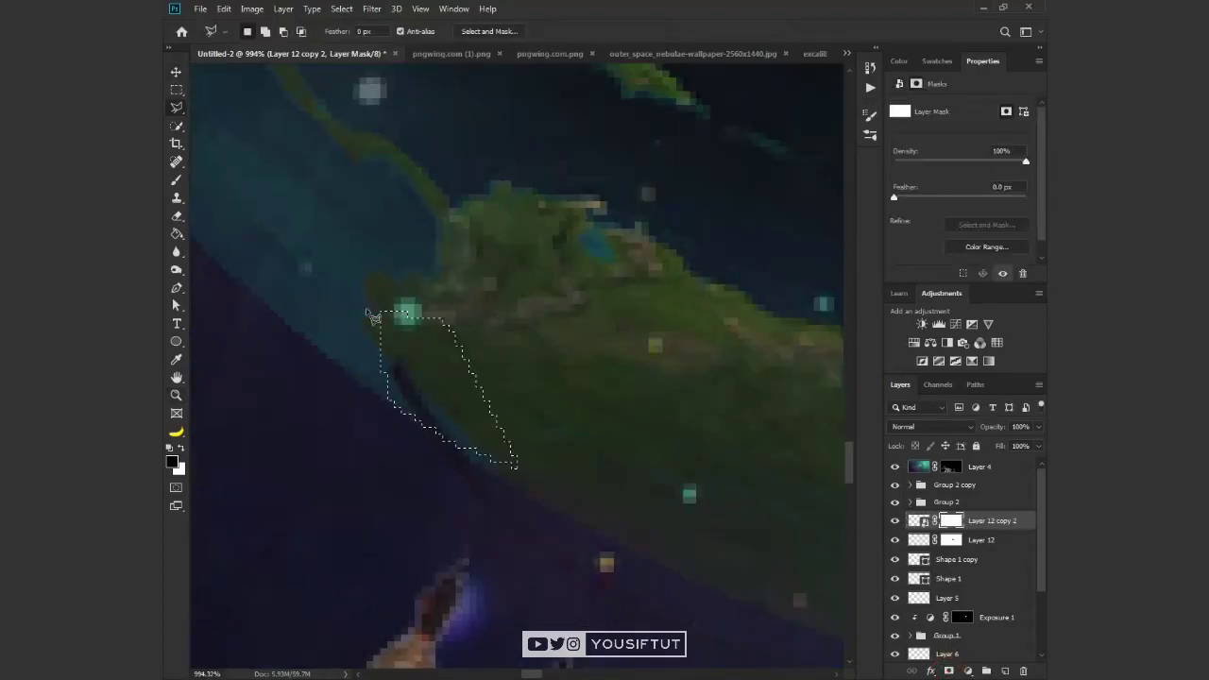
pyautogui.hotkey('ctrl', '0')
pyautogui.press('z')
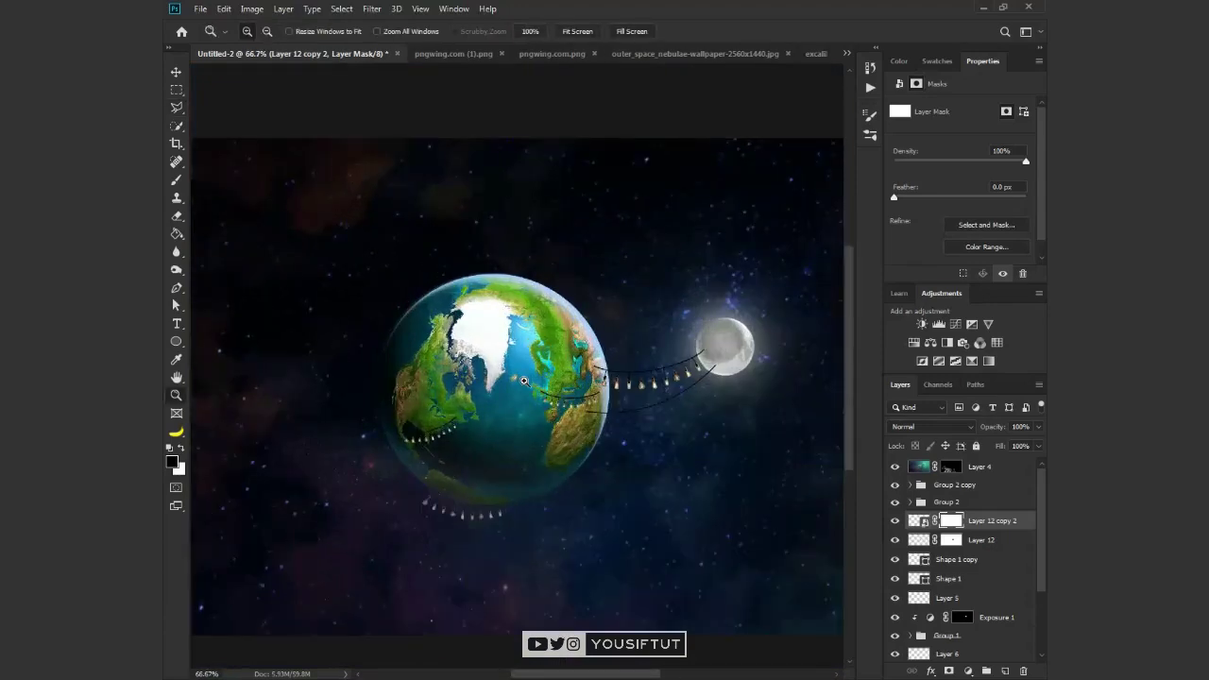
pyautogui.click(592, 397)
pyautogui.press('v')
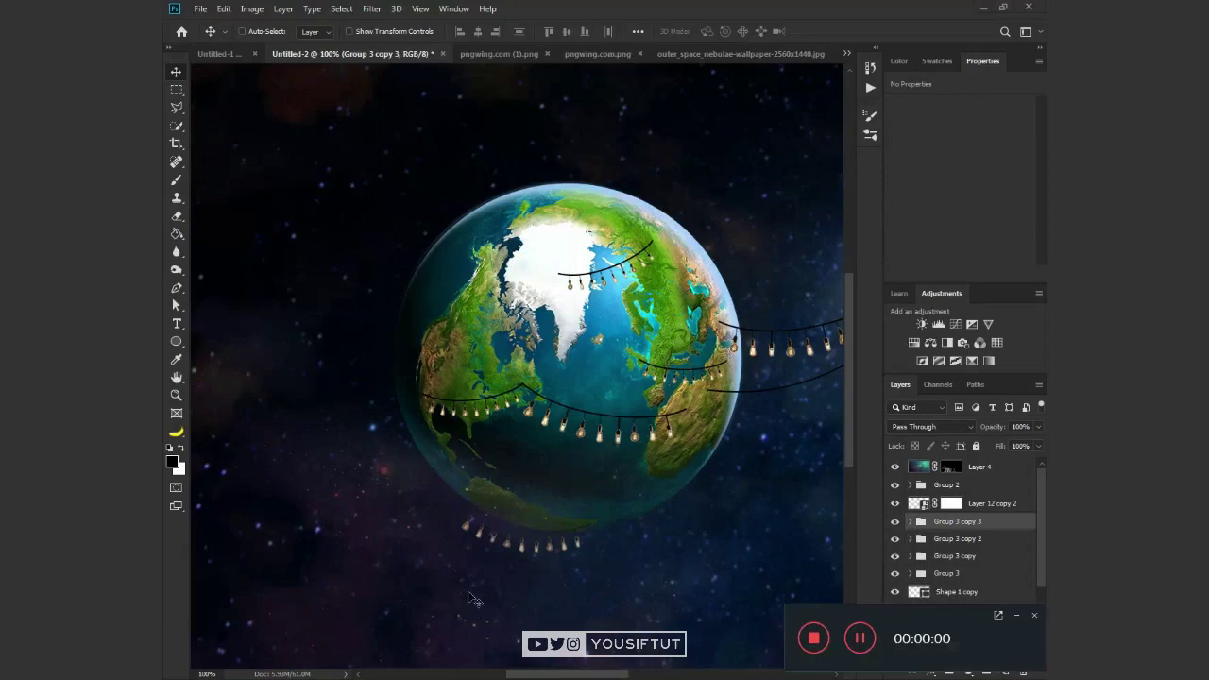
# Step: Place the banderole-left bunting below the globe and rasterize it
pyautogui.click(912, 521)
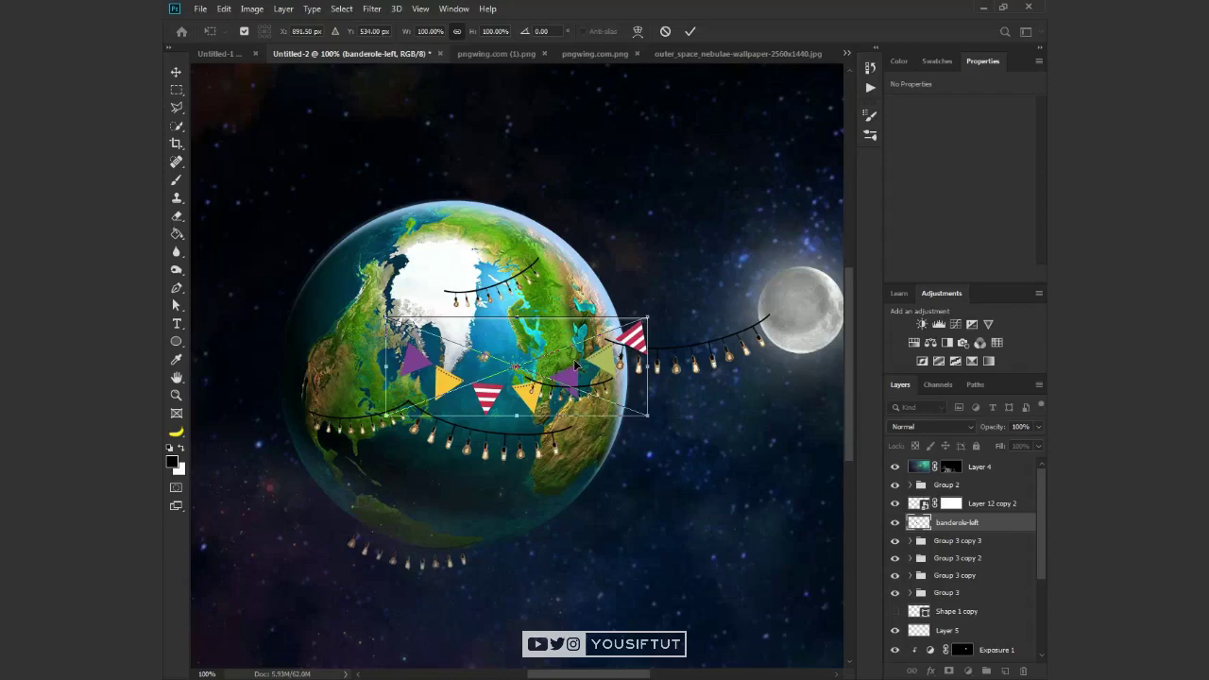
pyautogui.press('Return')
pyautogui.moveTo(596, 382); pyautogui.dragTo(661, 586)
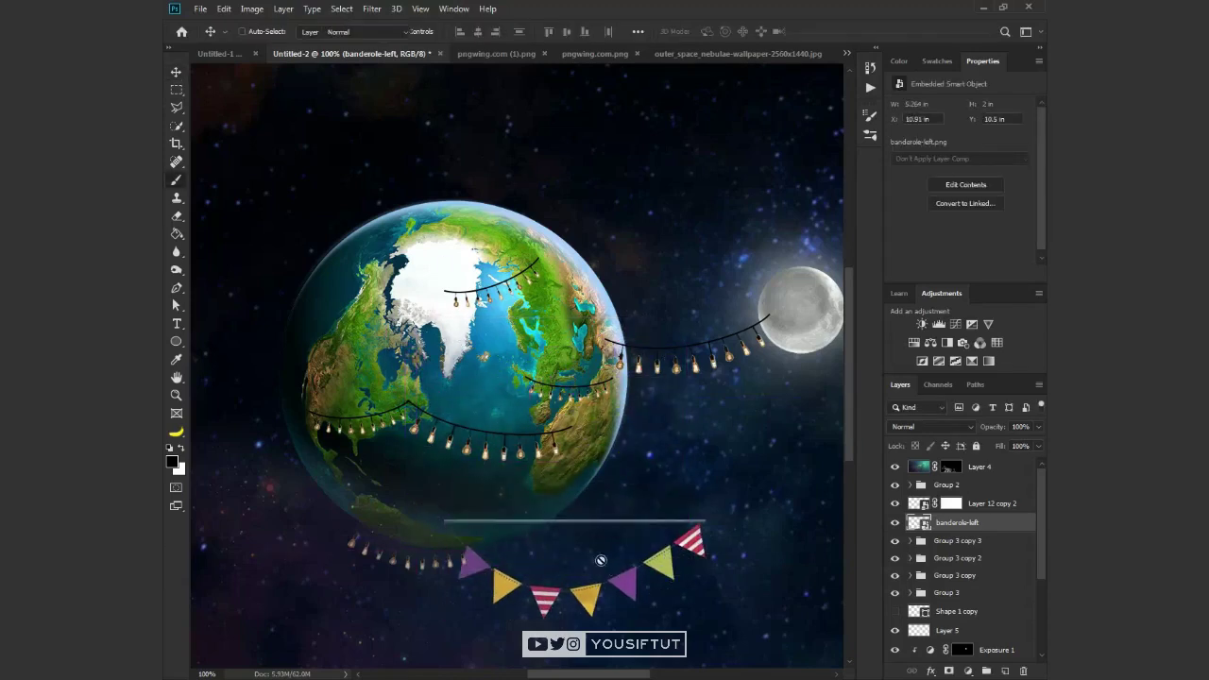
pyautogui.click(600, 560)
pyautogui.press('Return')
# Step: Delete the bunting's string line with a rectangular selection, leaving only the flags
pyautogui.press('m')
pyautogui.moveTo(411, 468)
pyautogui.mouseDown()
pyautogui.moveTo(766, 521)
pyautogui.moveTo(644, 548)
pyautogui.mouseUp()
pyautogui.press('Delete')
pyautogui.hotkey('ctrl', 'd')
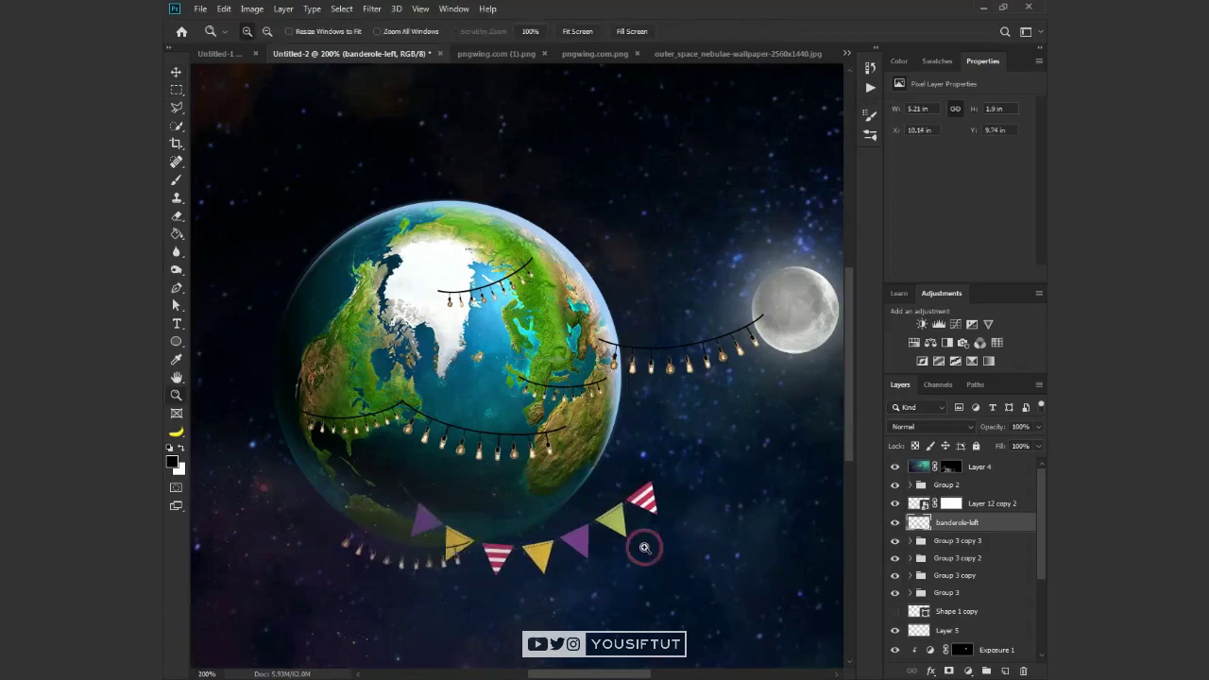
pyautogui.click(644, 547)
# Step: Shrink the flags to about half size and duplicate them as banderole-left copy
pyautogui.hotkey('ctrl', 't')
pyautogui.moveTo(674, 418); pyautogui.dragTo(541, 463)
pyautogui.press('Return')
pyautogui.hotkey('ctrl', 'j')
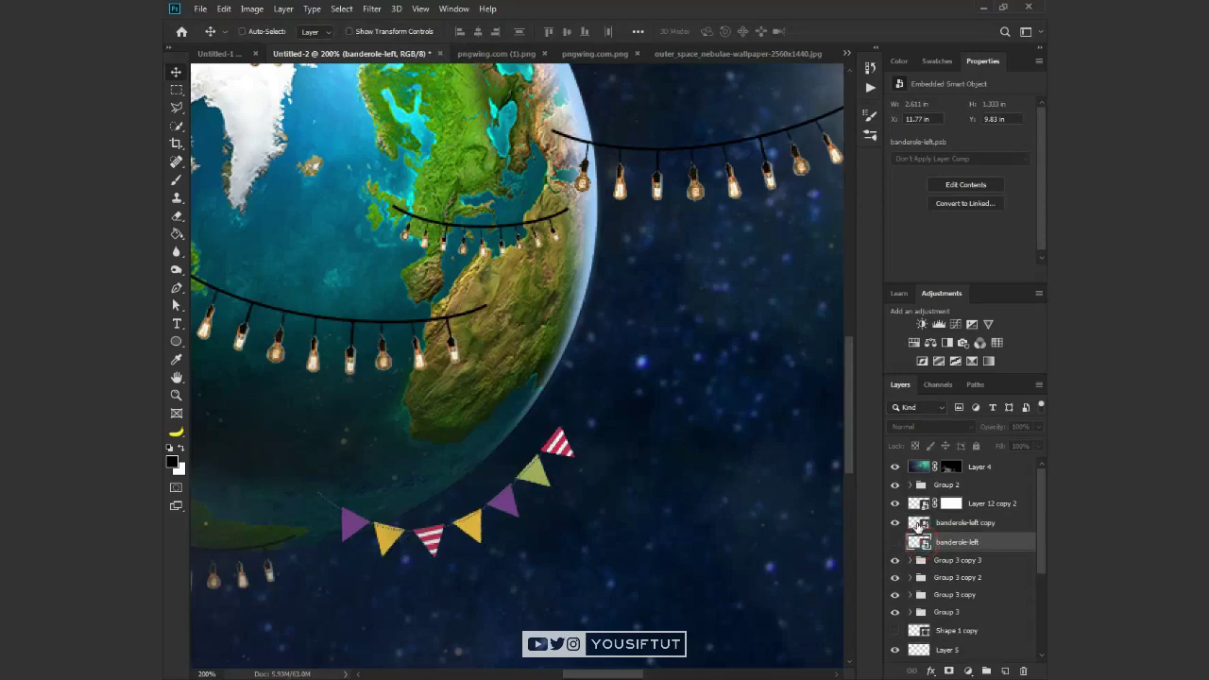
# Step: Warp the flag copy to follow the globe's curve and mask out the overlapping flag
pyautogui.click(919, 522)
pyautogui.moveTo(529, 453); pyautogui.dragTo(509, 486)
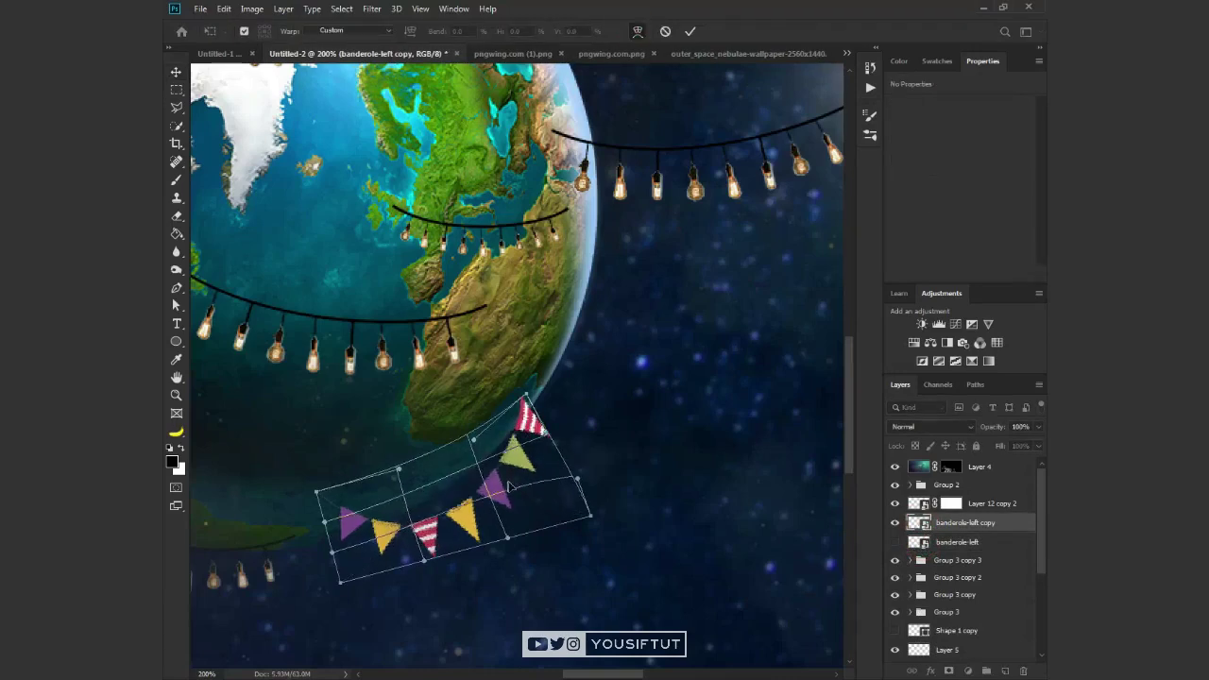
pyautogui.press('Return')
pyautogui.press('z')
pyautogui.click(513, 486)
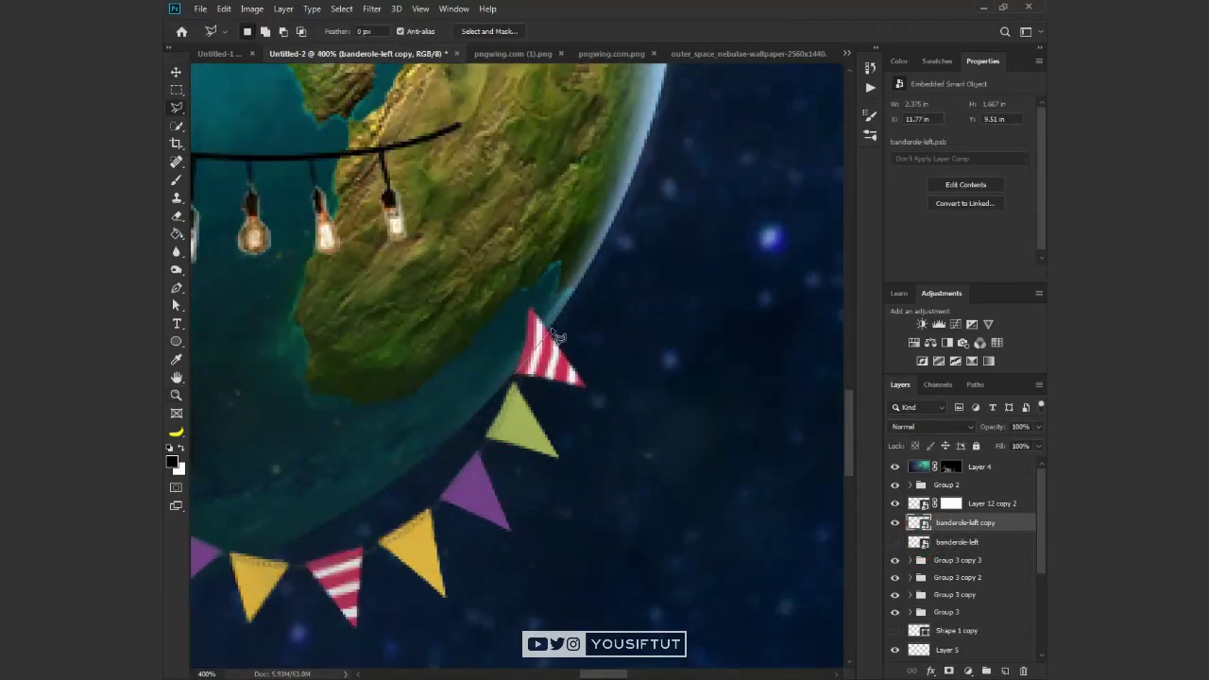
pyautogui.click(949, 671)
pyautogui.hotkey('ctrl', '0')
pyautogui.press('v')
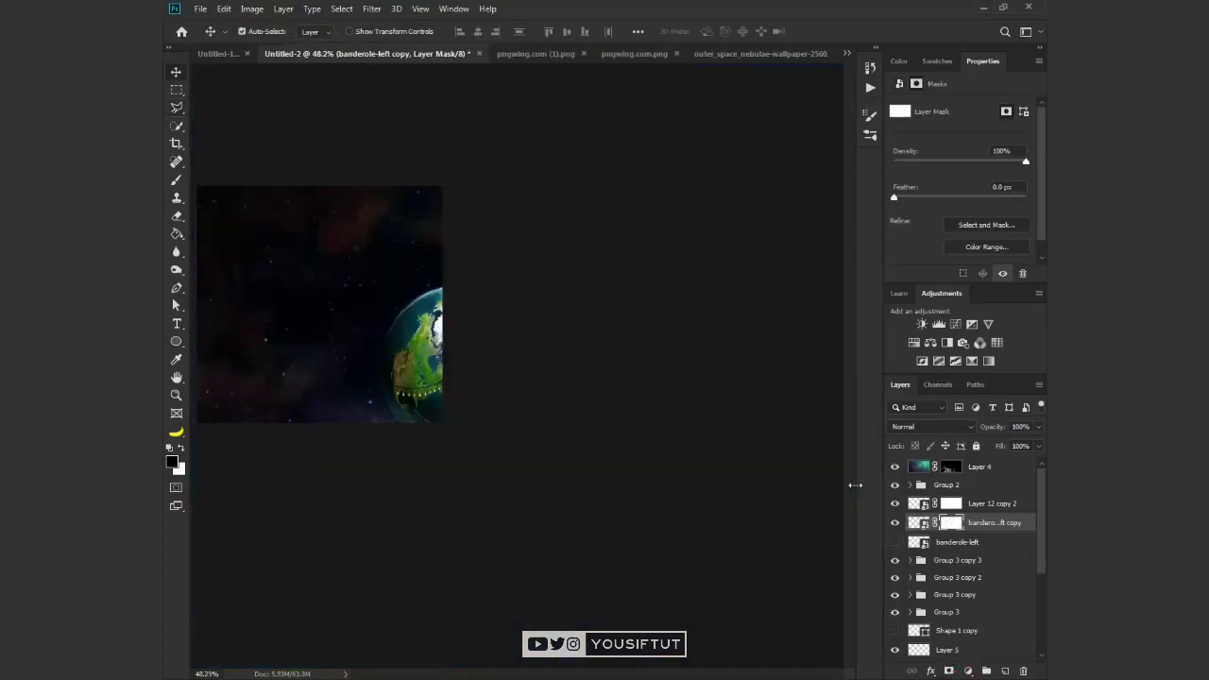
# Step: Duplicate the original flag layer and shift its hue with Hue/Saturation
pyautogui.click(963, 541)
pyautogui.hotkey('ctrl', 'j')
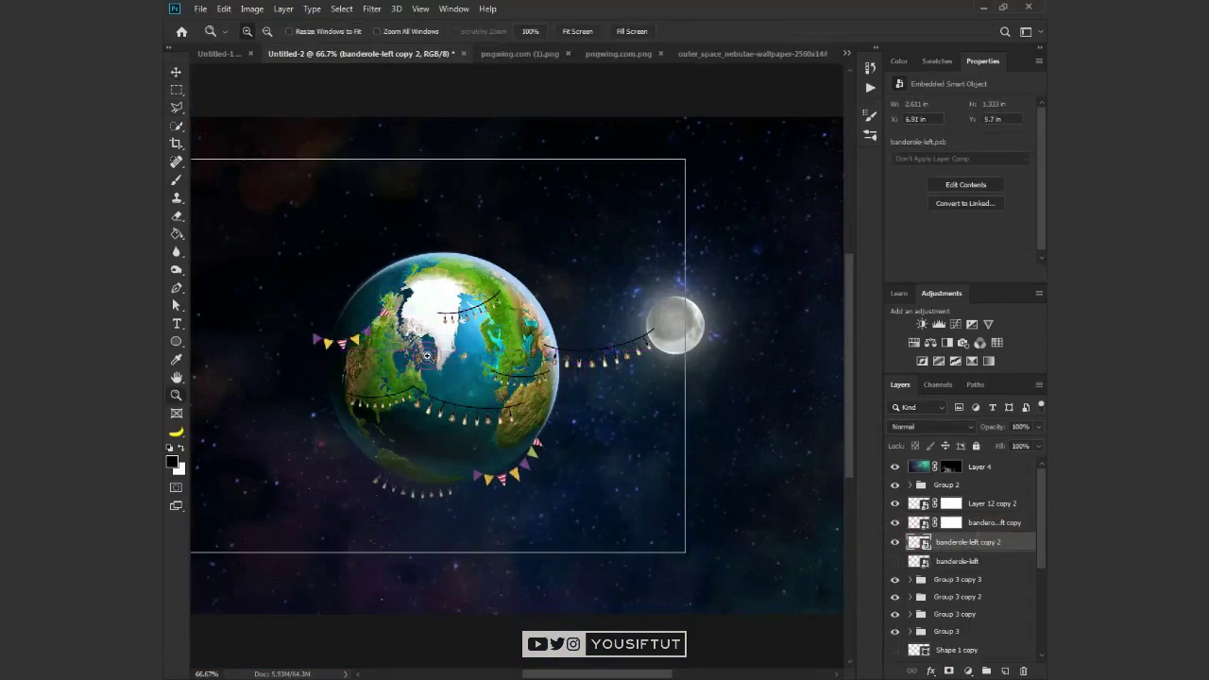
pyautogui.hotkey('ctrl', '+')
pyautogui.hotkey('ctrl', '+')
pyautogui.hotkey('ctrl', 'u')
pyautogui.moveTo(566, 224); pyautogui.dragTo(605, 225)
pyautogui.press('Return')
# Step: Shrink the recoloured flags to about a third, tilt them over Greenland, and copy them leftward
pyautogui.press('v')
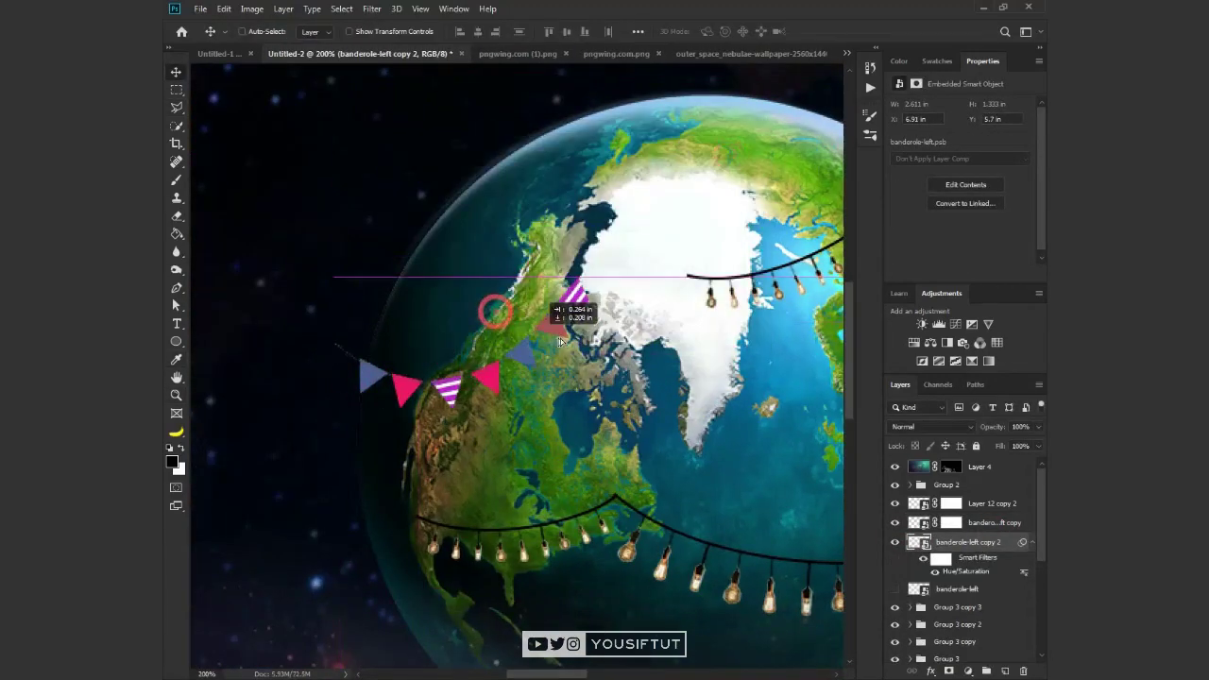
pyautogui.moveTo(535, 327)
pyautogui.mouseDown()
pyautogui.moveTo(600, 354)
pyautogui.moveTo(510, 369)
pyautogui.mouseUp()
pyautogui.press('Return')
pyautogui.moveTo(567, 312); pyautogui.dragTo(576, 293)
pyautogui.moveTo(527, 354); pyautogui.dragTo(603, 288)
pyautogui.press('Return')
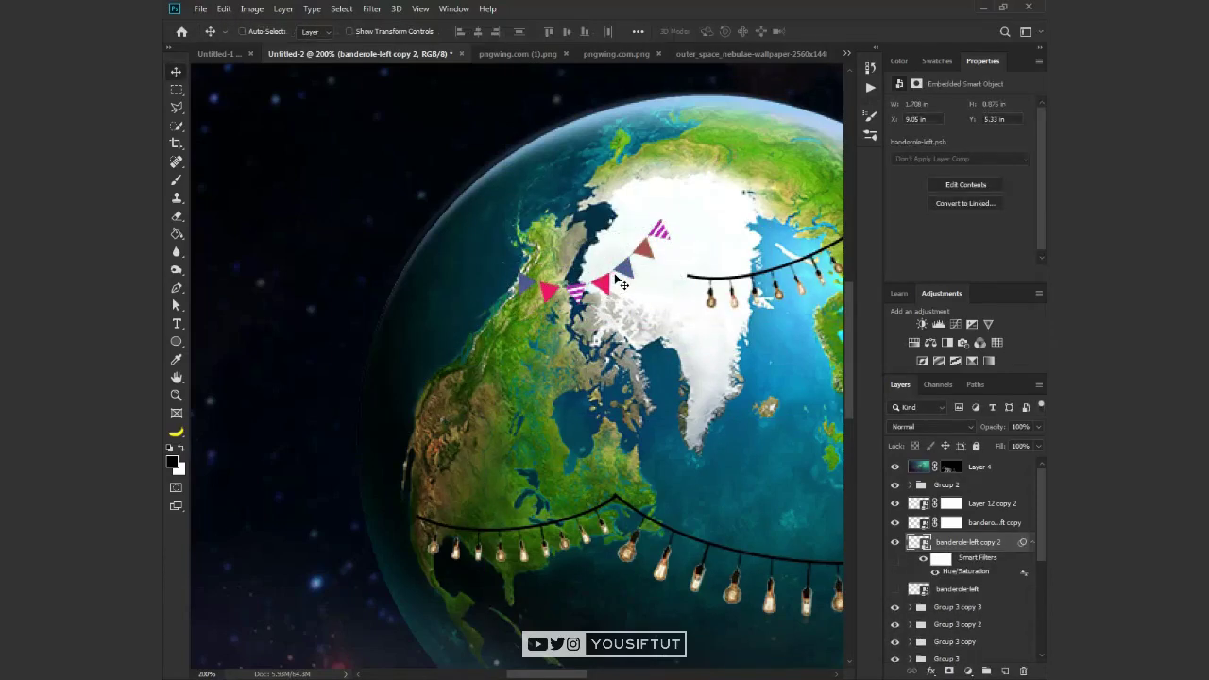
pyautogui.moveTo(622, 276)
pyautogui.mouseDown()
pyautogui.moveTo(437, 328)
pyautogui.moveTo(458, 263)
pyautogui.mouseUp()
pyautogui.hotkey('ctrl', 't')
# Step: Finish the smaller flag copy's hue and move a flag copy over northern Europe
pyautogui.press('Return')
pyautogui.press('Return')
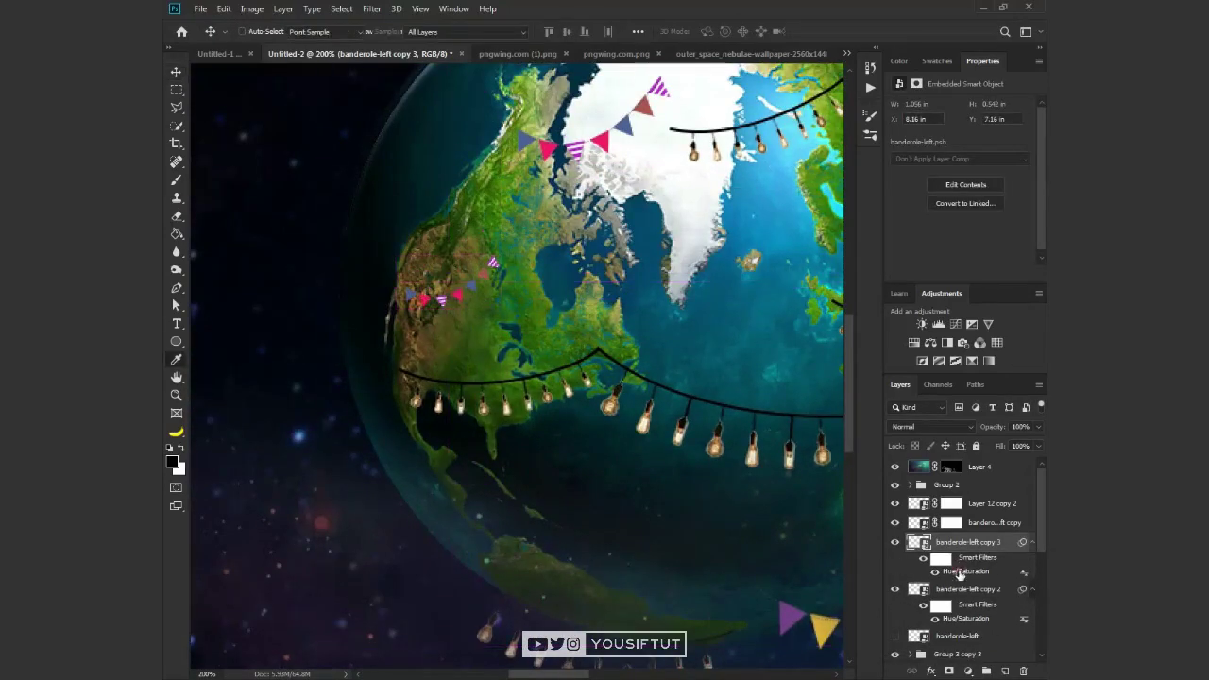
pyautogui.doubleClick(965, 571)
pyautogui.press('Return')
pyautogui.hotkey('ctrl', '-')
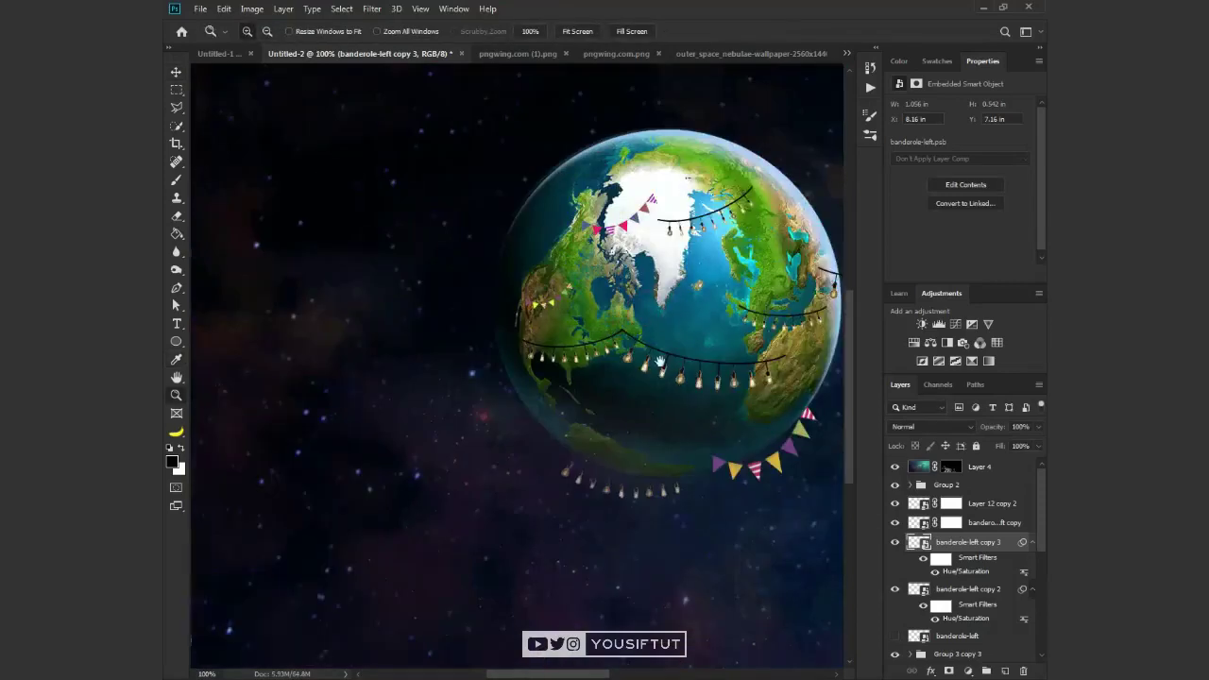
pyautogui.moveTo(705, 374); pyautogui.dragTo(545, 346)
pyautogui.press('v')
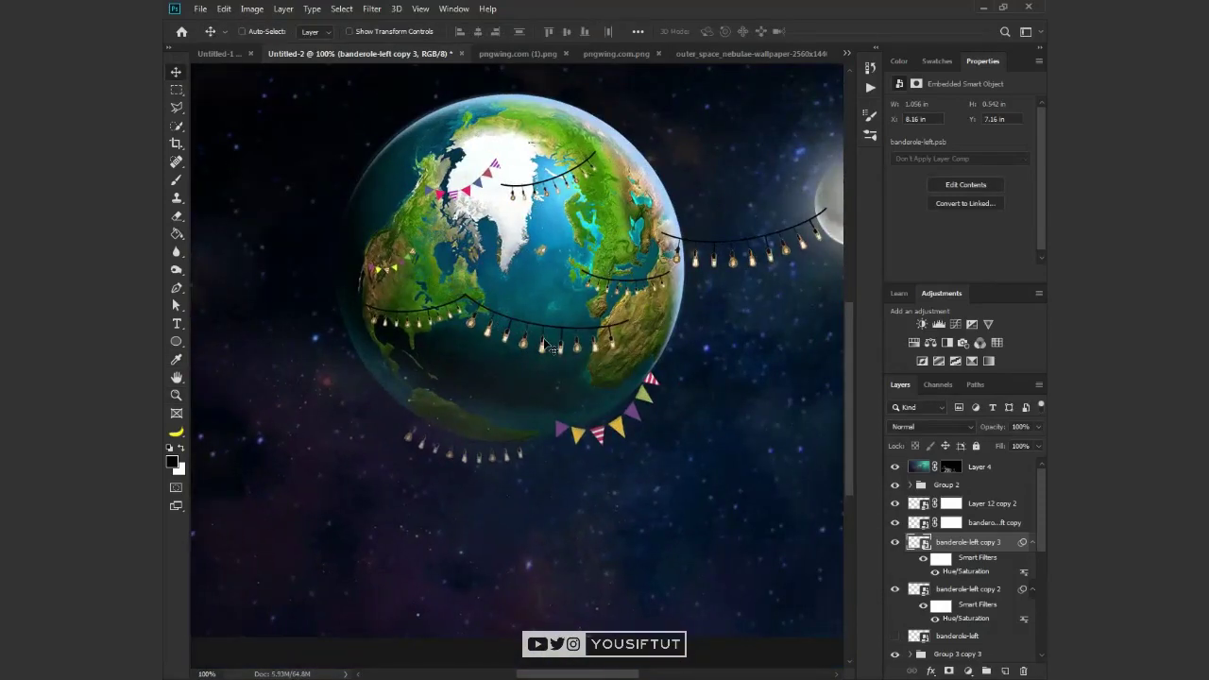
pyautogui.hotkey('ctrl', '+')
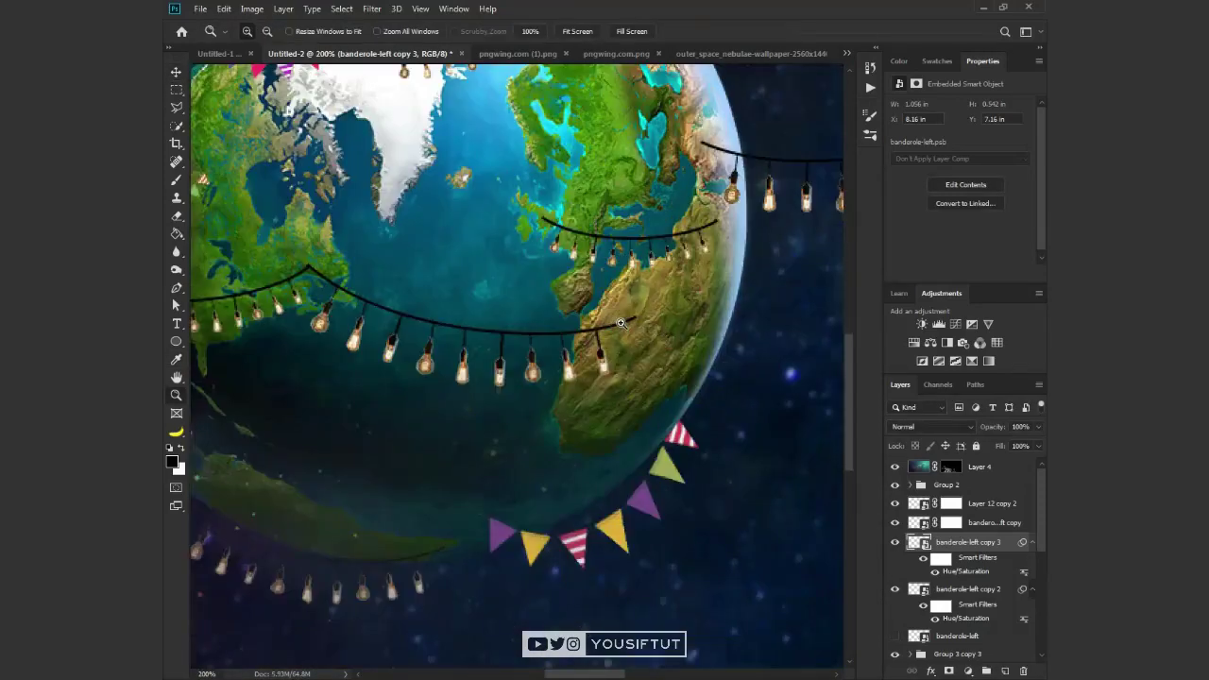
pyautogui.moveTo(285, 305); pyautogui.dragTo(708, 276)
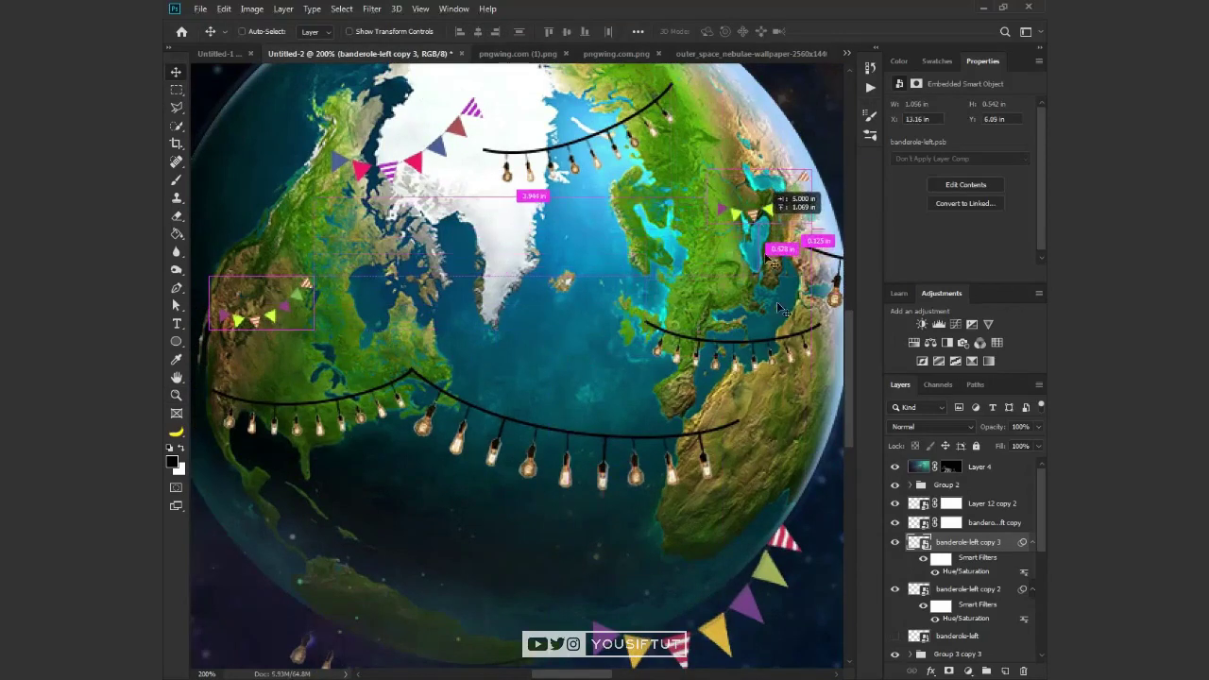
# Step: Recolour another flag copy and enlarge it into a garland stretching toward the Moon
pyautogui.hotkey('ctrl', '-')
pyautogui.press('z')
pyautogui.doubleClick(982, 570)
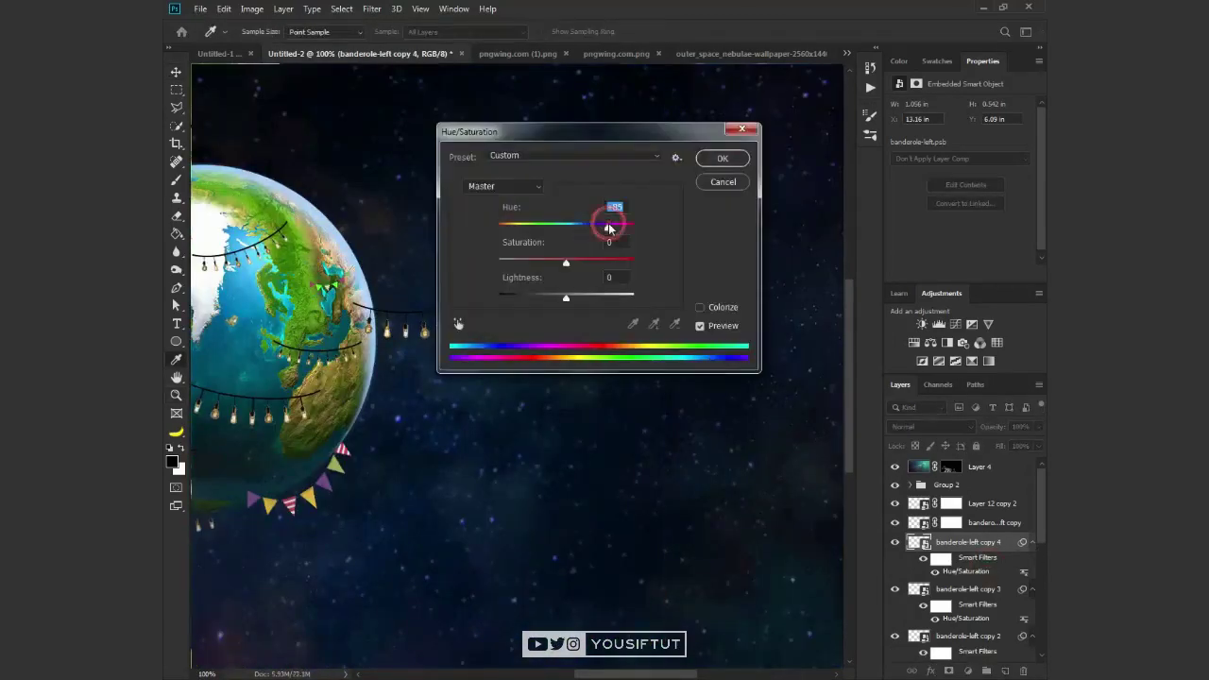
pyautogui.click(722, 158)
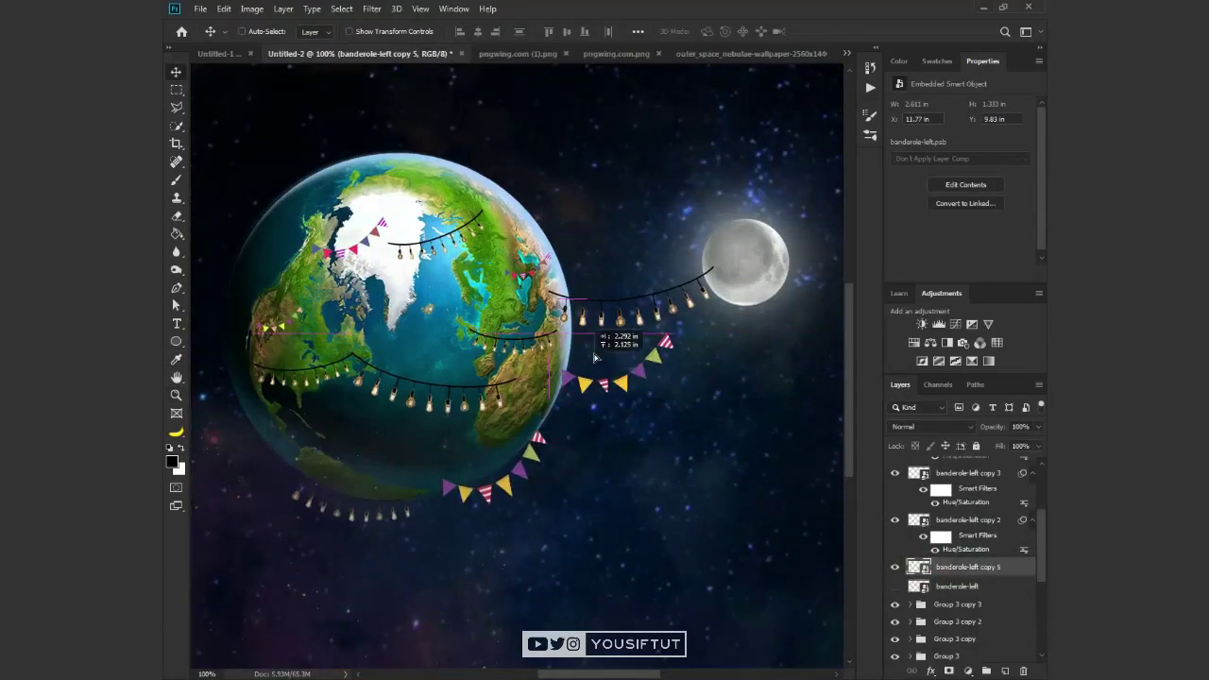
pyautogui.hotkey('ctrl', 't')
pyautogui.moveTo(672, 332); pyautogui.dragTo(732, 304)
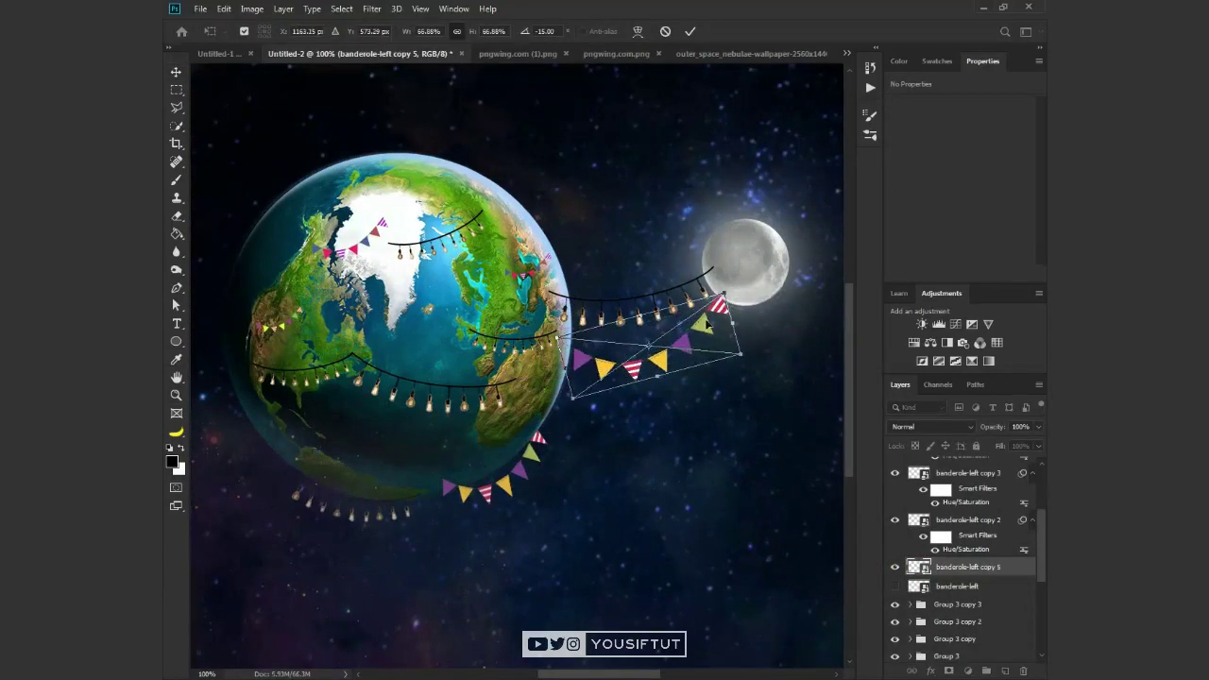
pyautogui.press('Return')
pyautogui.press('z')
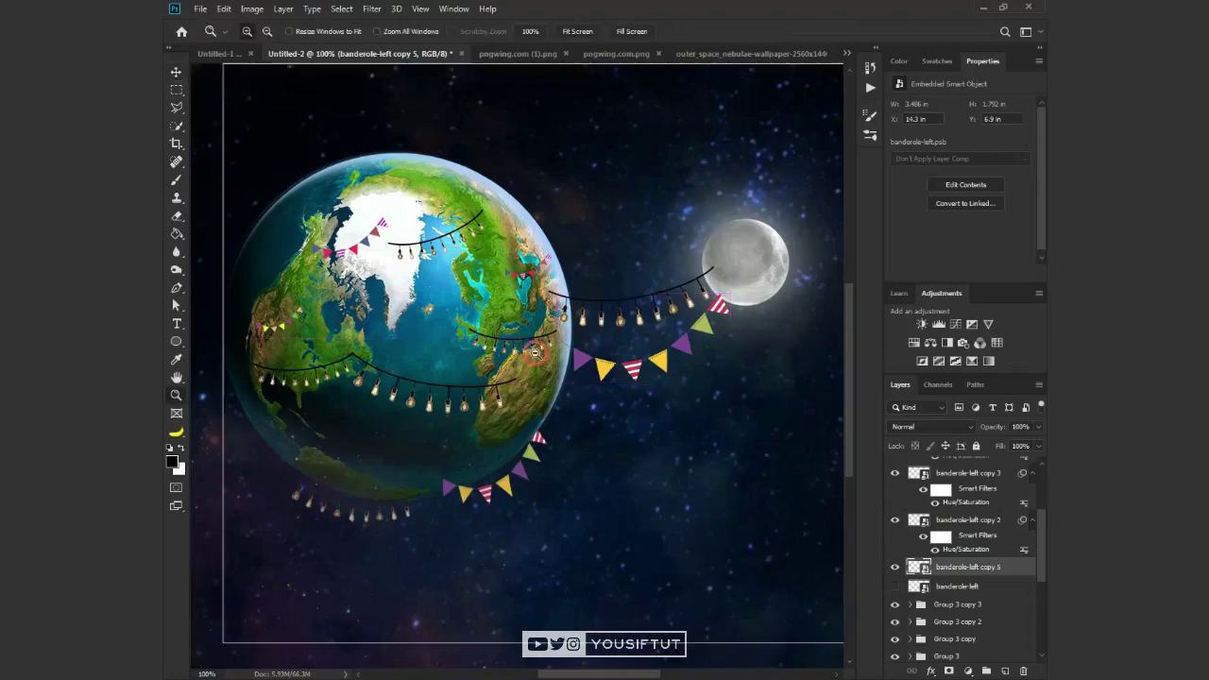
pyautogui.moveTo(674, 383); pyautogui.dragTo(763, 440)
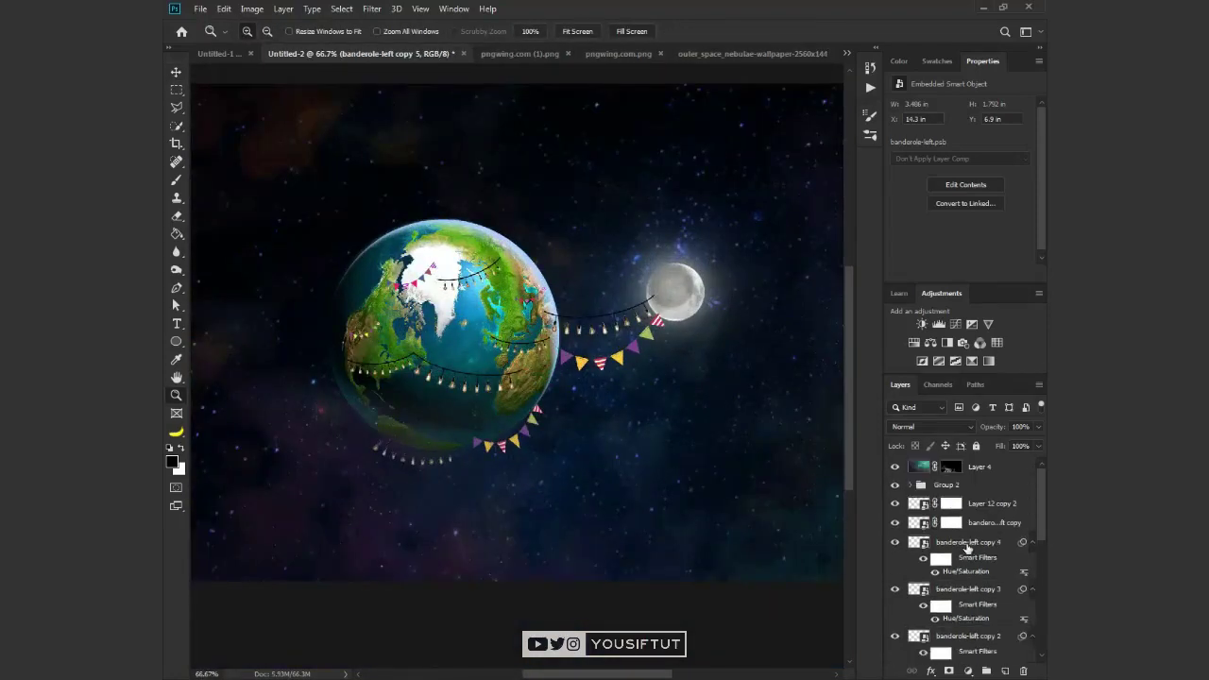
# Step: Group the three flag copies, then group the decoration layers together
pyautogui.hotkey('ctrl', 'g')
pyautogui.keyDown('shift'); pyautogui.click(948, 486); pyautogui.keyUp('shift')
pyautogui.hotkey('ctrl', 'g')
pyautogui.click(894, 485)
pyautogui.click(894, 485)
# Step: Darken the globe with a clipped Exposure adjustment at -1.92, masked off the Moon
pyautogui.click(944, 560)
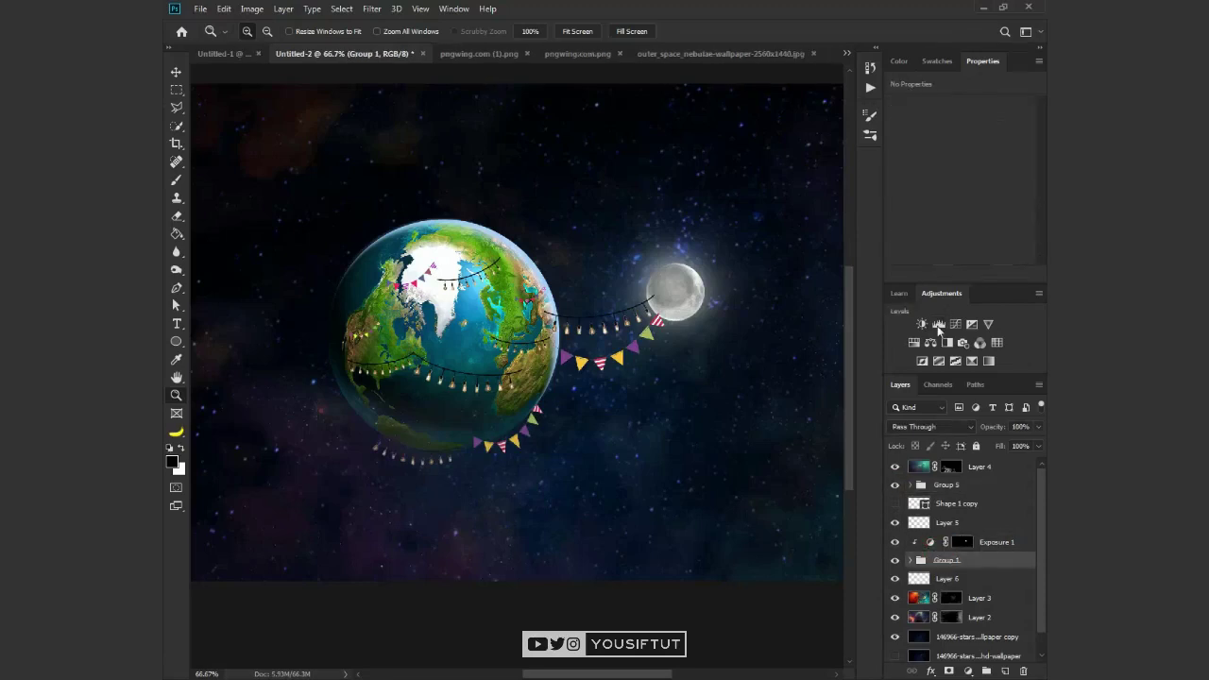
pyautogui.click(971, 324)
pyautogui.moveTo(961, 141); pyautogui.dragTo(941, 140)
pyautogui.press('b')
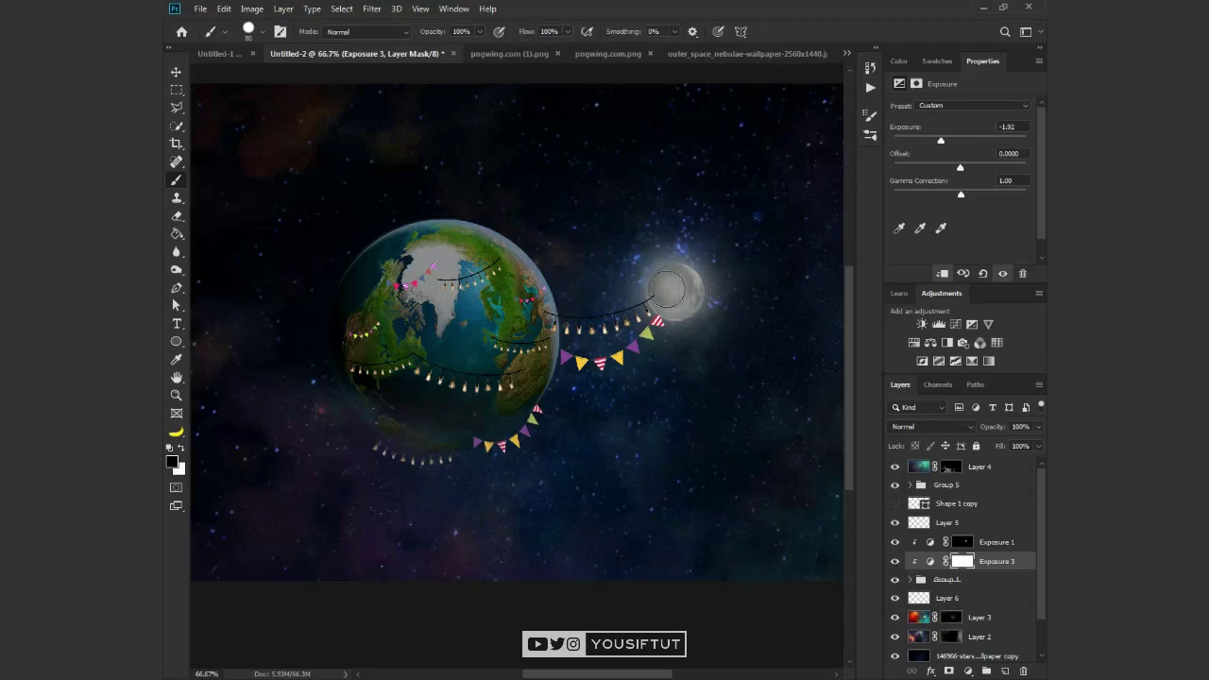
pyautogui.click(659, 293)
pyautogui.press('v')
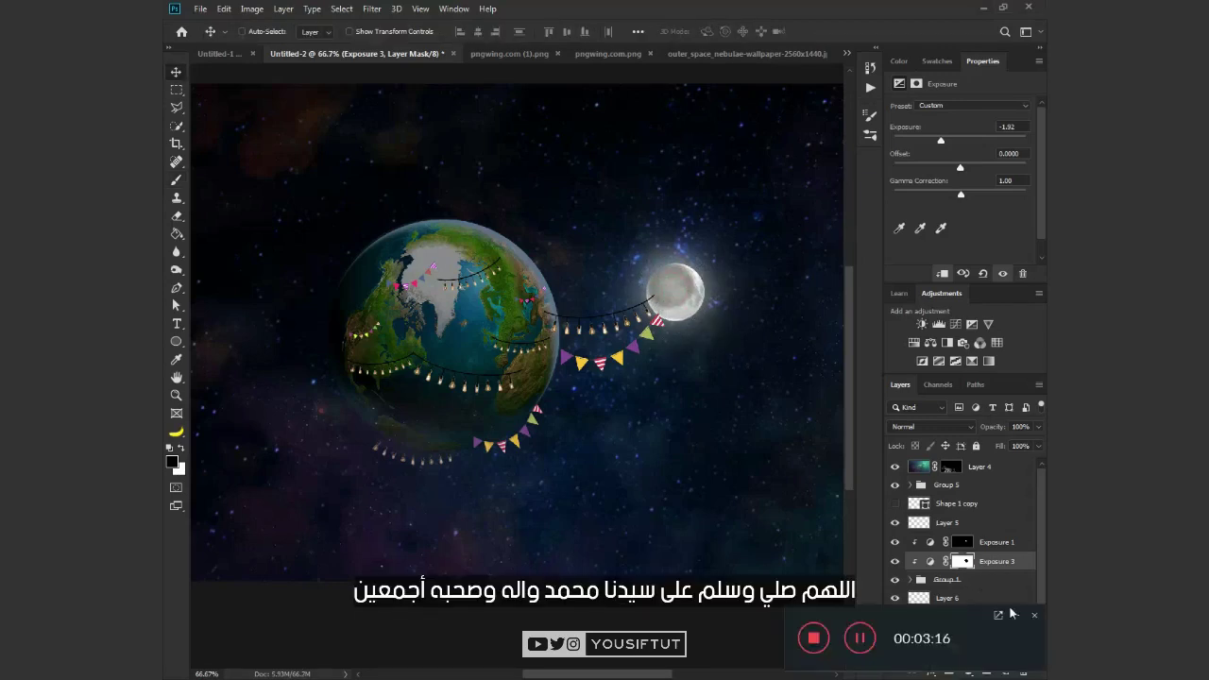
pyautogui.press('z')
pyautogui.click(473, 394)
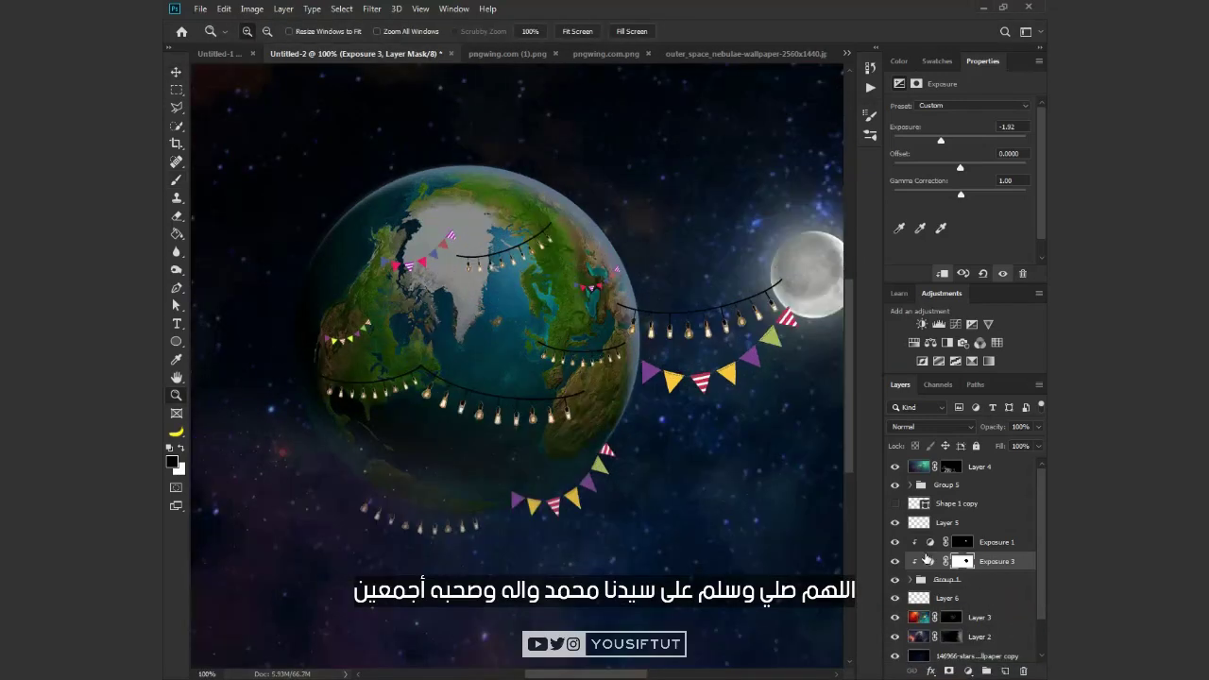
# Step: Group the bulb-string layers and set the new group to Screen to hide black strings
pyautogui.click(945, 485)
pyautogui.click(930, 426)
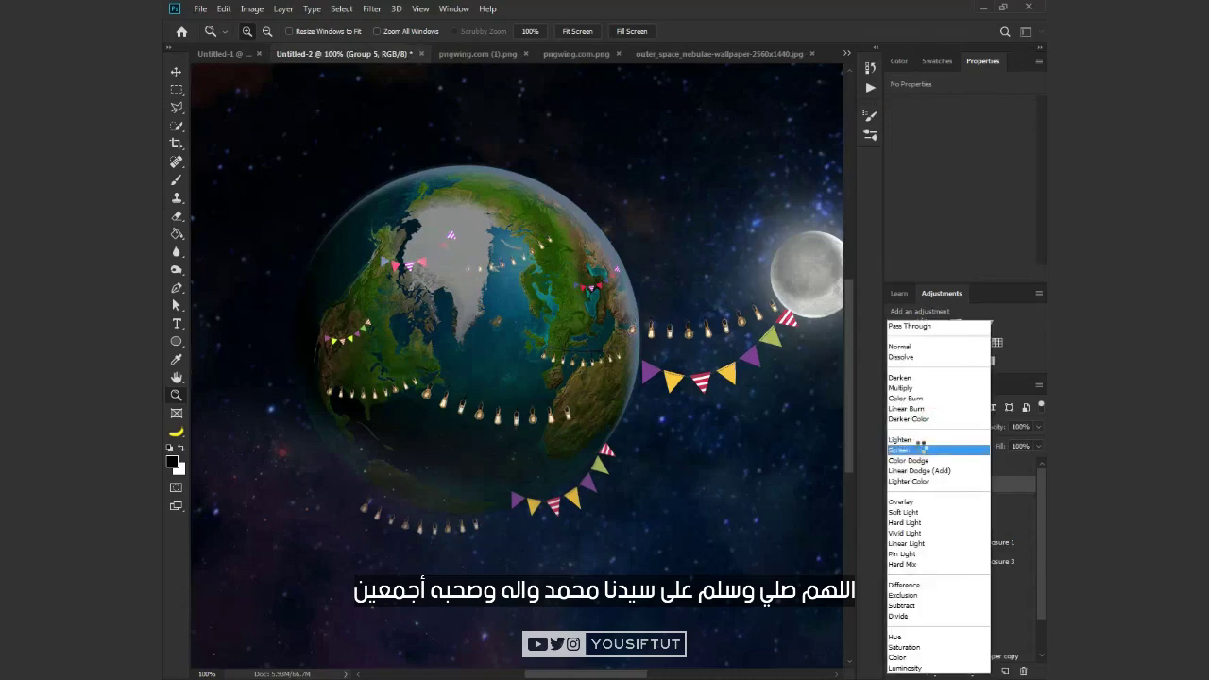
pyautogui.click(921, 452)
pyautogui.click(920, 485)
pyautogui.click(894, 518)
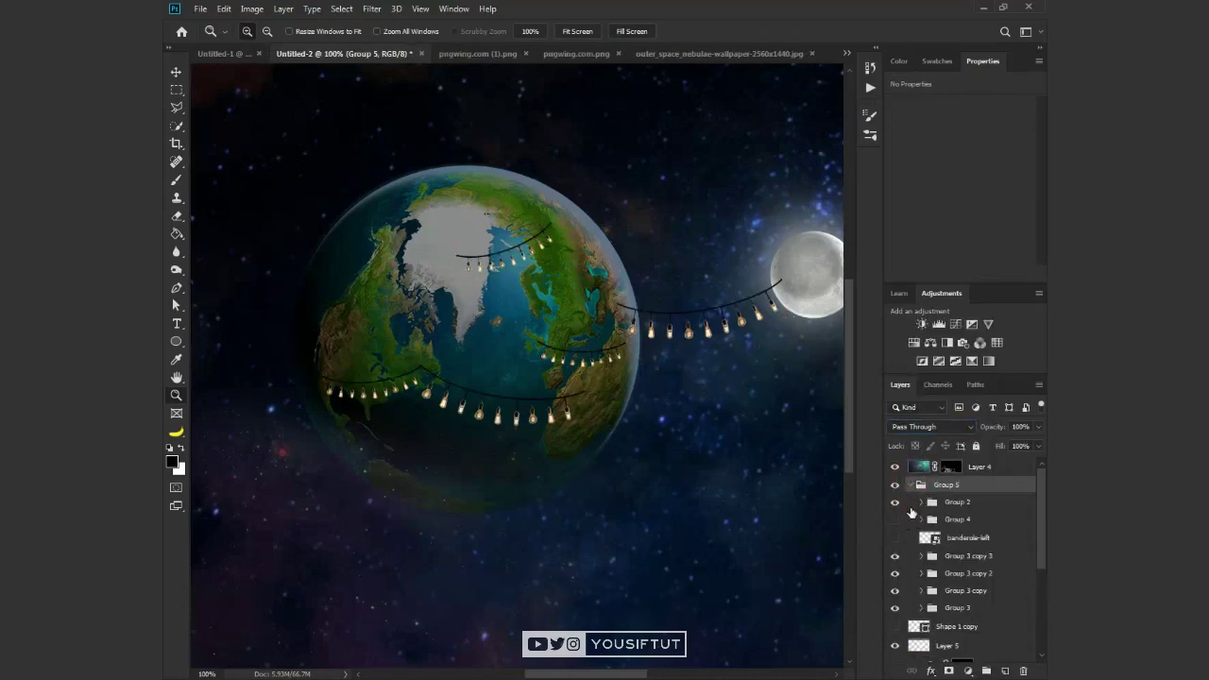
pyautogui.click(937, 502)
pyautogui.keyDown('shift'); pyautogui.click(947, 538); pyautogui.keyUp('shift')
pyautogui.hotkey('ctrl', 'g')
pyautogui.click(930, 426)
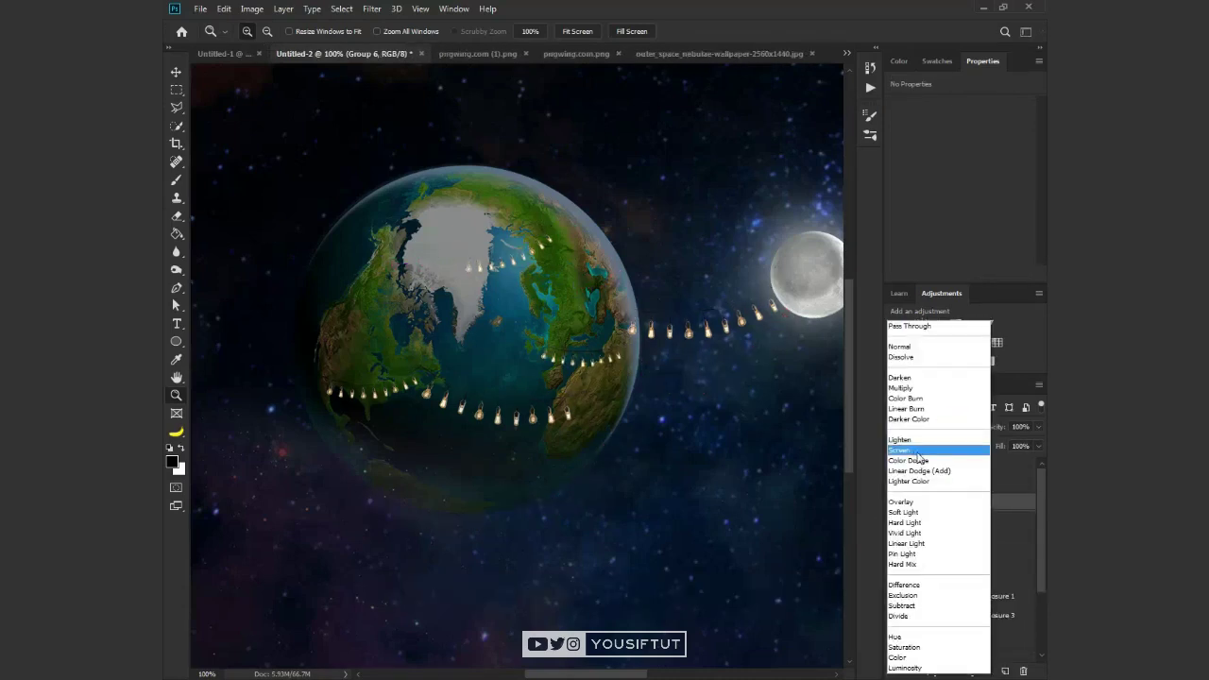
# Step: Add a new empty Layer 13 on top set to Linear Dodge (Add)
pyautogui.keyDown('alt'); pyautogui.click(678, 495); pyautogui.keyUp('alt')
pyautogui.press('v')
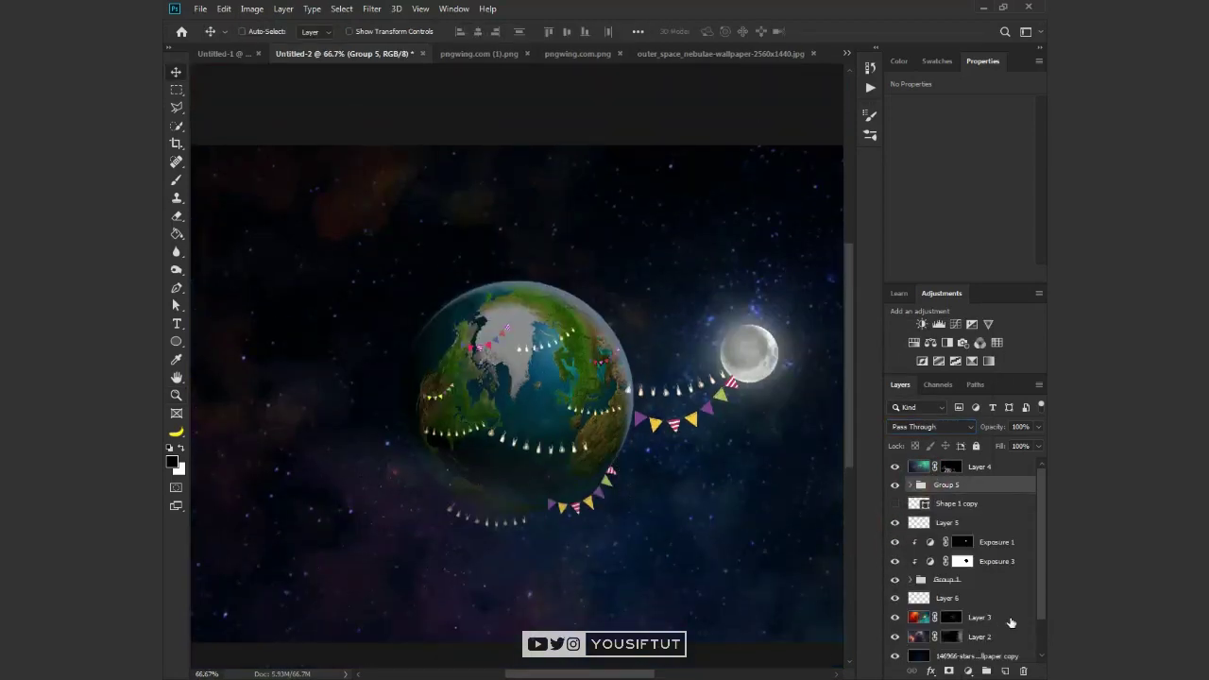
pyautogui.click(1005, 670)
pyautogui.click(930, 425)
pyautogui.click(916, 470)
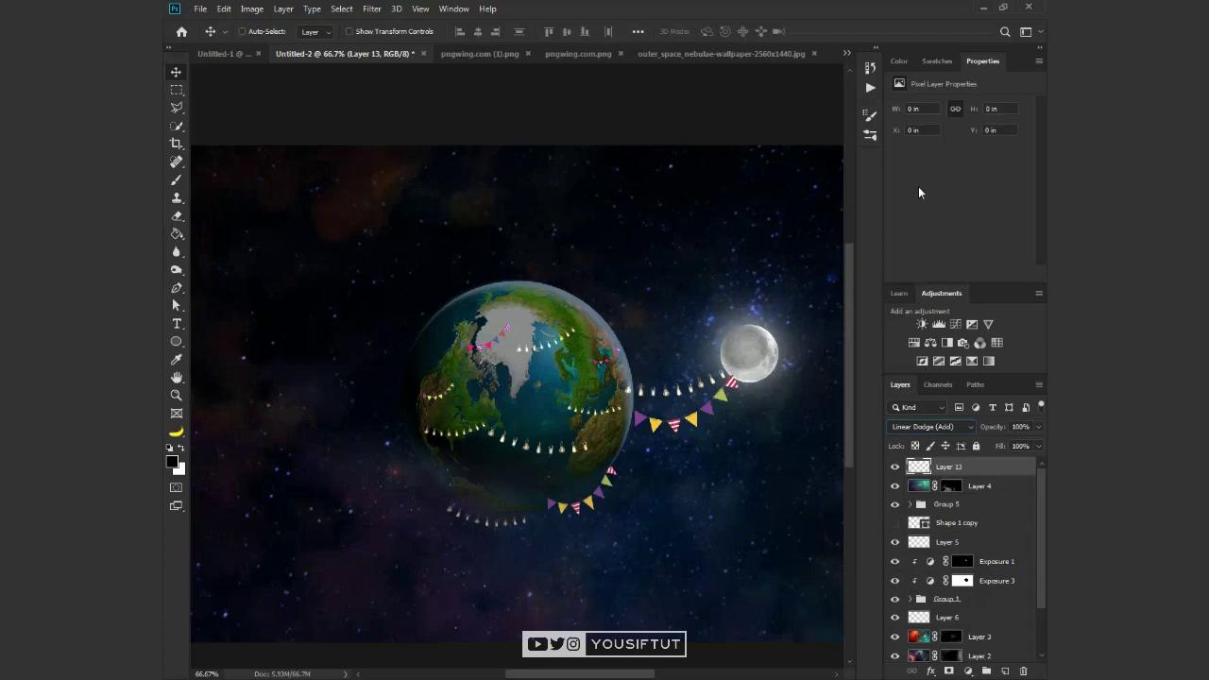
# Step: Set orange and red painting colours and a smaller soft round brush at 20% opacity
pyautogui.click(898, 60)
pyautogui.click(1030, 253)
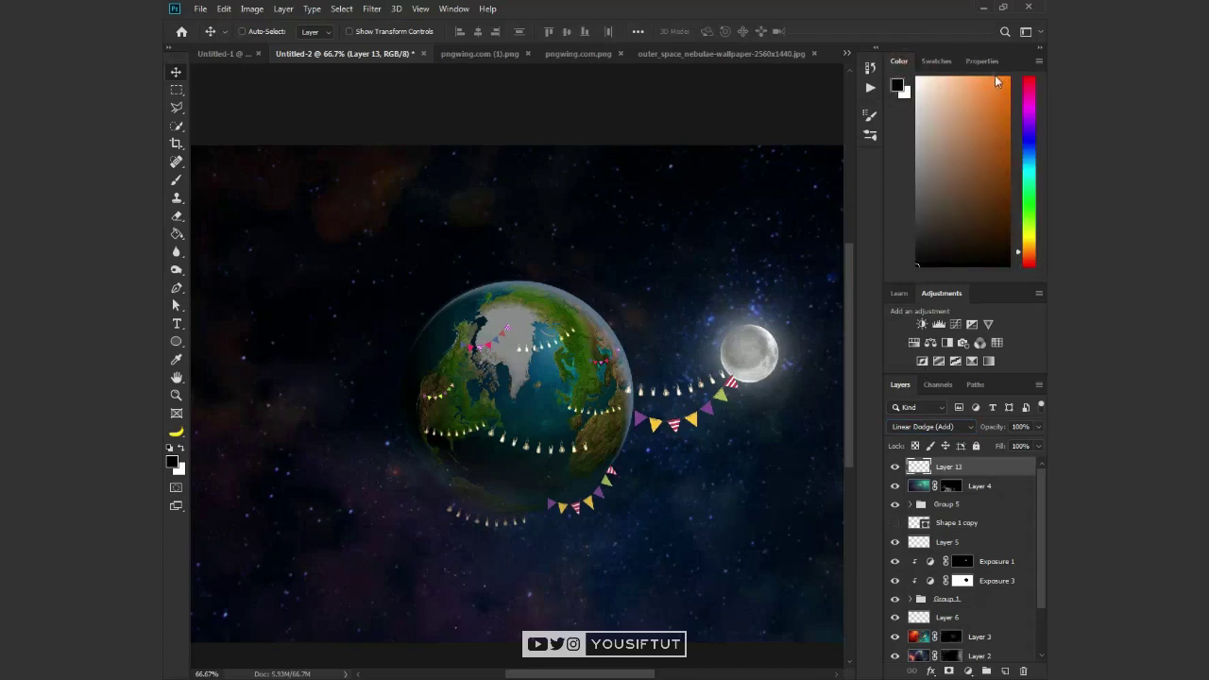
pyautogui.press('x')
pyautogui.press('x')
pyautogui.press('b')
pyautogui.scroll(3, 432, 361)
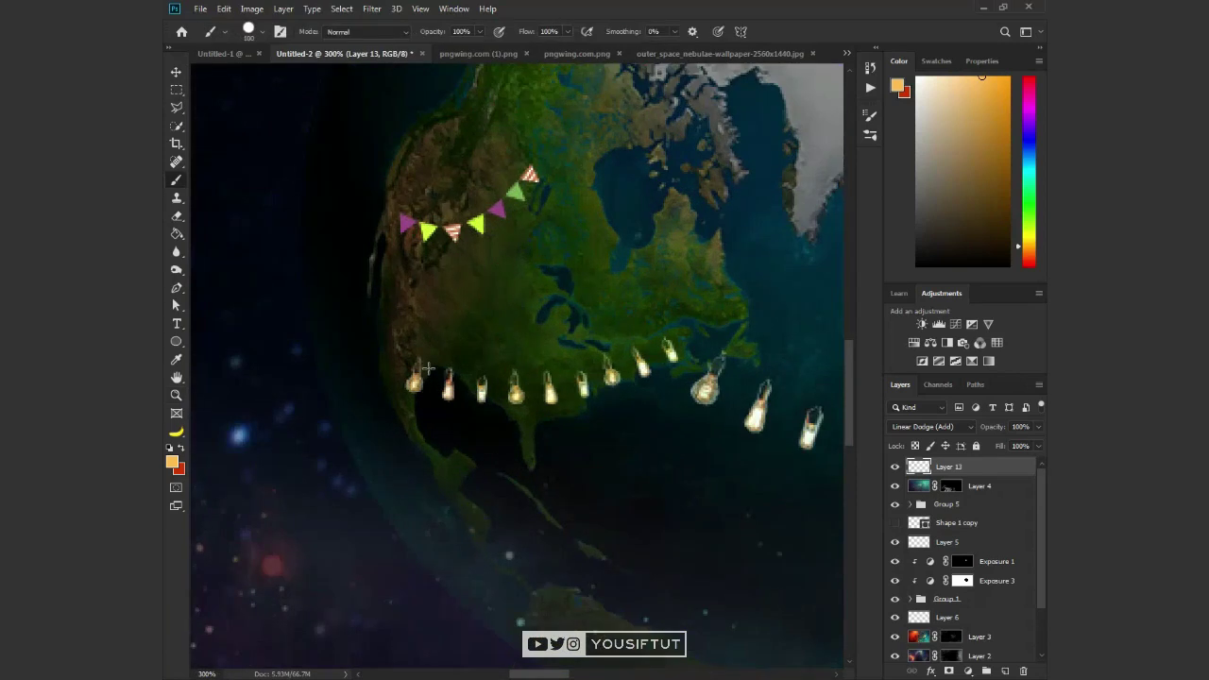
pyautogui.rightClick(416, 397)
pyautogui.doubleClick(502, 485)
pyautogui.press('2')
pyautogui.press('[')
pyautogui.press('x')
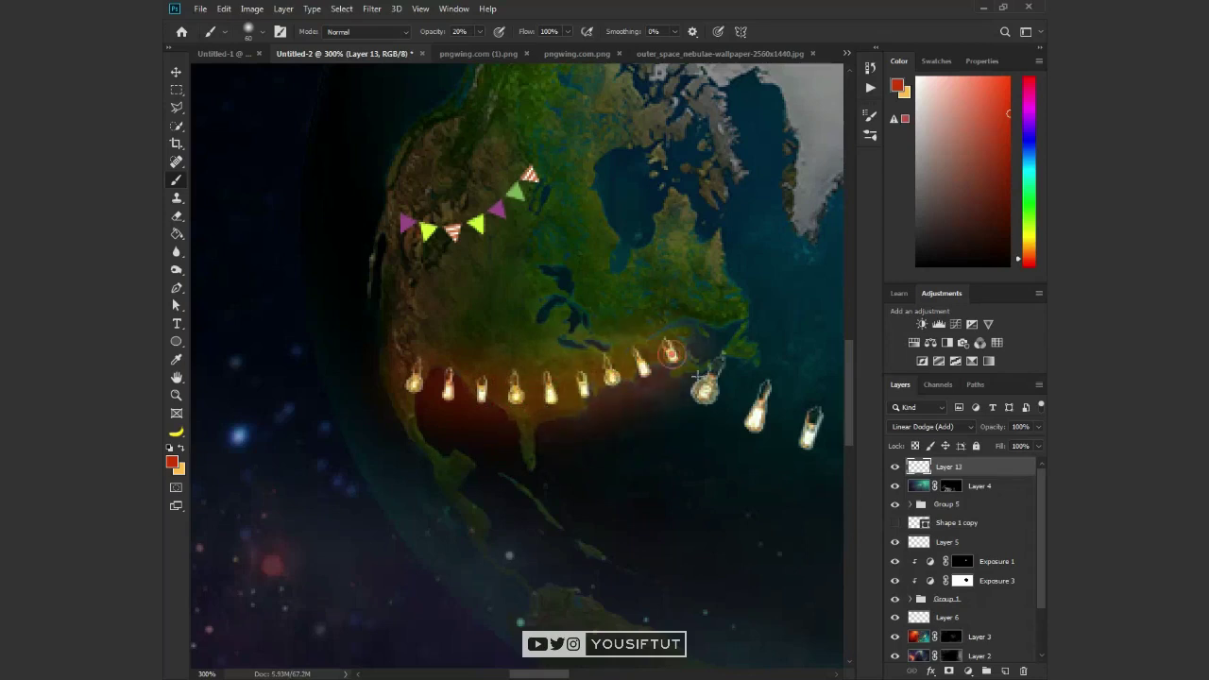
# Step: Paint a warm red glow along the bulb strings by the coast and toward the Moon
pyautogui.moveTo(670, 354); pyautogui.dragTo(396, 304)
pyautogui.moveTo(466, 362)
pyautogui.mouseDown()
pyautogui.moveTo(642, 411)
pyautogui.moveTo(293, 459)
pyautogui.moveTo(397, 447)
pyautogui.mouseUp()
pyautogui.moveTo(325, 270)
pyautogui.mouseDown()
pyautogui.moveTo(406, 283)
pyautogui.moveTo(548, 272)
pyautogui.mouseUp()
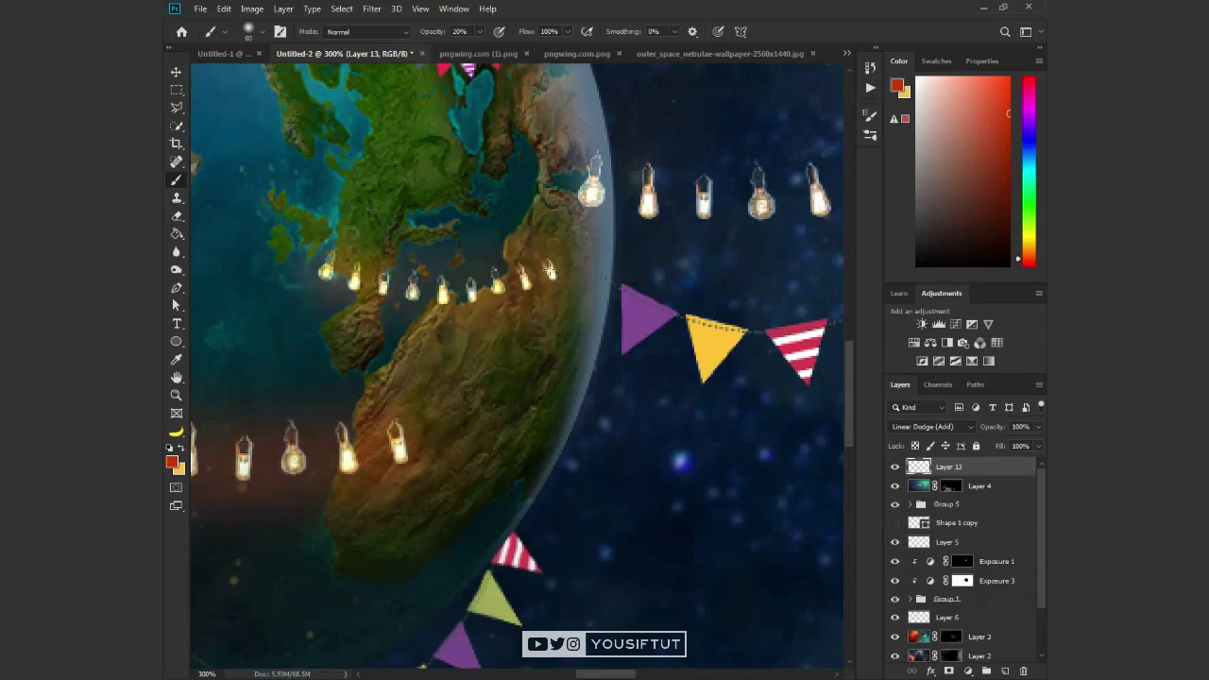
pyautogui.moveTo(630, 200)
pyautogui.mouseDown()
pyautogui.moveTo(272, 379)
pyautogui.moveTo(472, 370)
pyautogui.moveTo(559, 343)
pyautogui.mouseUp()
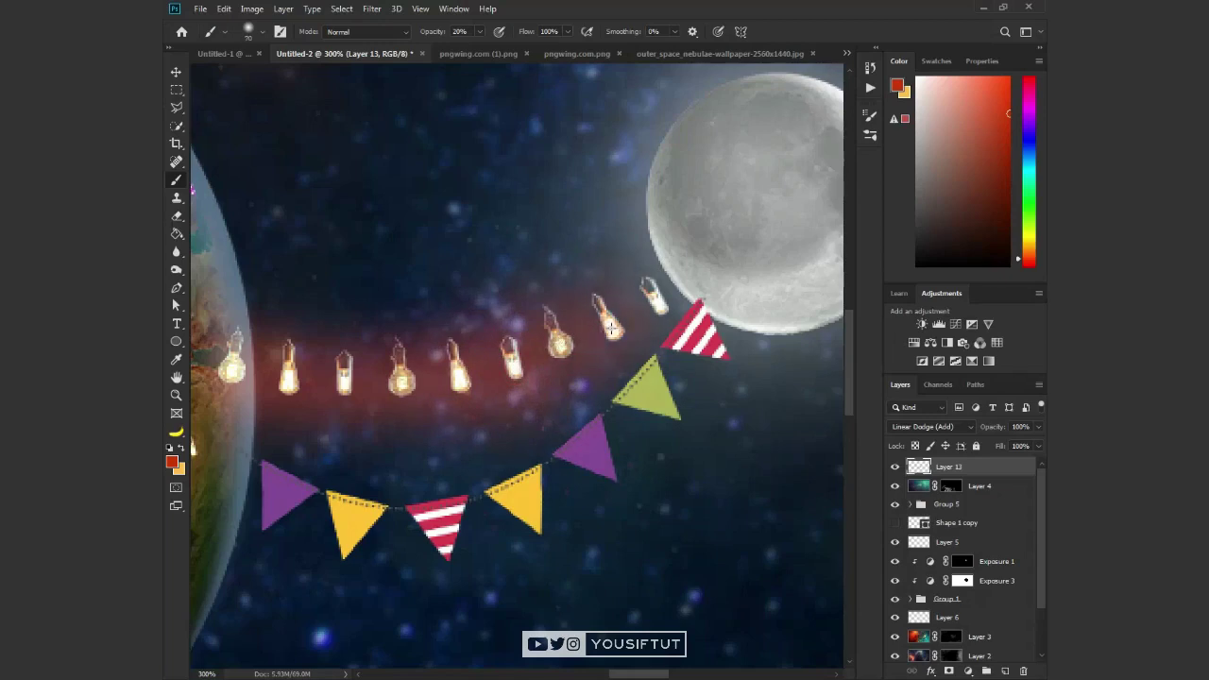
pyautogui.scroll(-2, 428, 321)
pyautogui.moveTo(246, 396)
pyautogui.mouseDown()
pyautogui.moveTo(676, 340)
pyautogui.moveTo(567, 332)
pyautogui.mouseUp()
pyautogui.scroll(1, 566, 332)
# Step: Paint glow near Greenland and along the lower bulb string, redoing one stroke, then zoom in on the globe
pyautogui.moveTo(463, 319)
pyautogui.mouseDown()
pyautogui.moveTo(708, 241)
pyautogui.moveTo(463, 319)
pyautogui.mouseUp()
pyautogui.scroll(-1, 463, 319)
pyautogui.scroll(1, 424, 350)
pyautogui.moveTo(305, 433)
pyautogui.mouseDown()
pyautogui.moveTo(558, 485)
pyautogui.moveTo(548, 499)
pyautogui.moveTo(305, 436)
pyautogui.moveTo(349, 459)
pyautogui.mouseUp()
pyautogui.hotkey('ctrl', 'z')
pyautogui.moveTo(471, 488)
pyautogui.mouseDown()
pyautogui.moveTo(527, 501)
pyautogui.moveTo(642, 488)
pyautogui.mouseUp()
pyautogui.press('z')
pyautogui.hotkey('ctrl', '0')
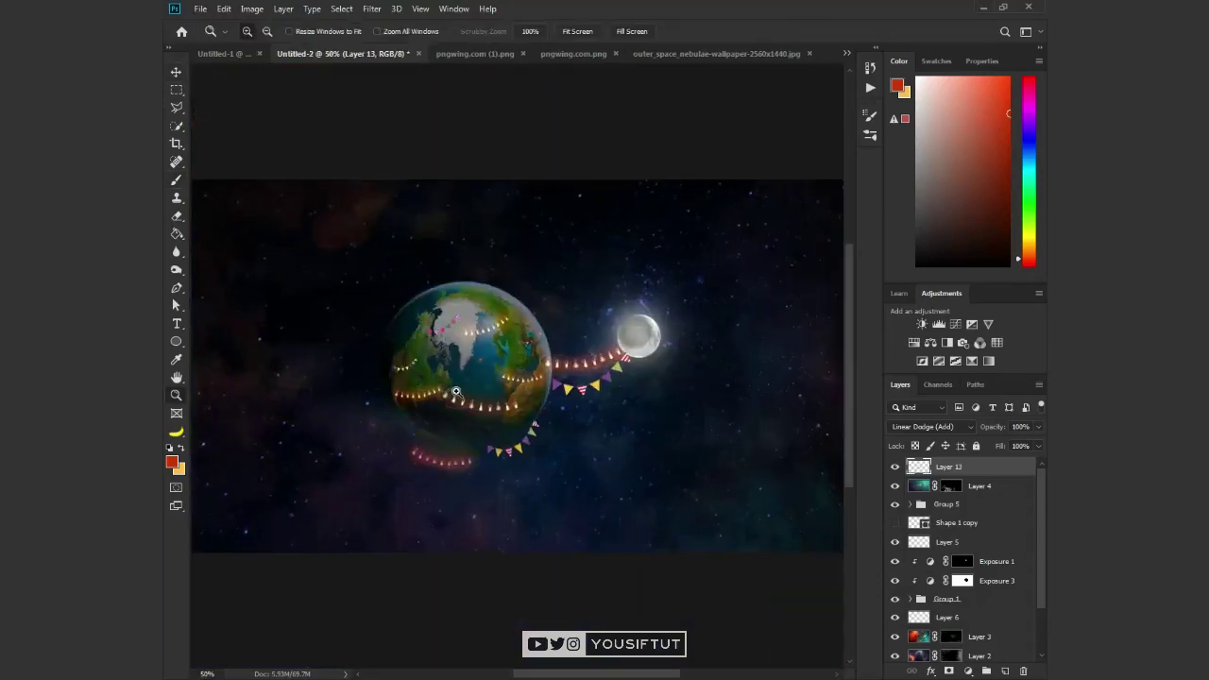
pyautogui.click(365, 337)
pyautogui.click(365, 337)
# Step: Add Layer 14 above Layer 13 with Linear Dodge (Add) blend mode
pyautogui.press('b')
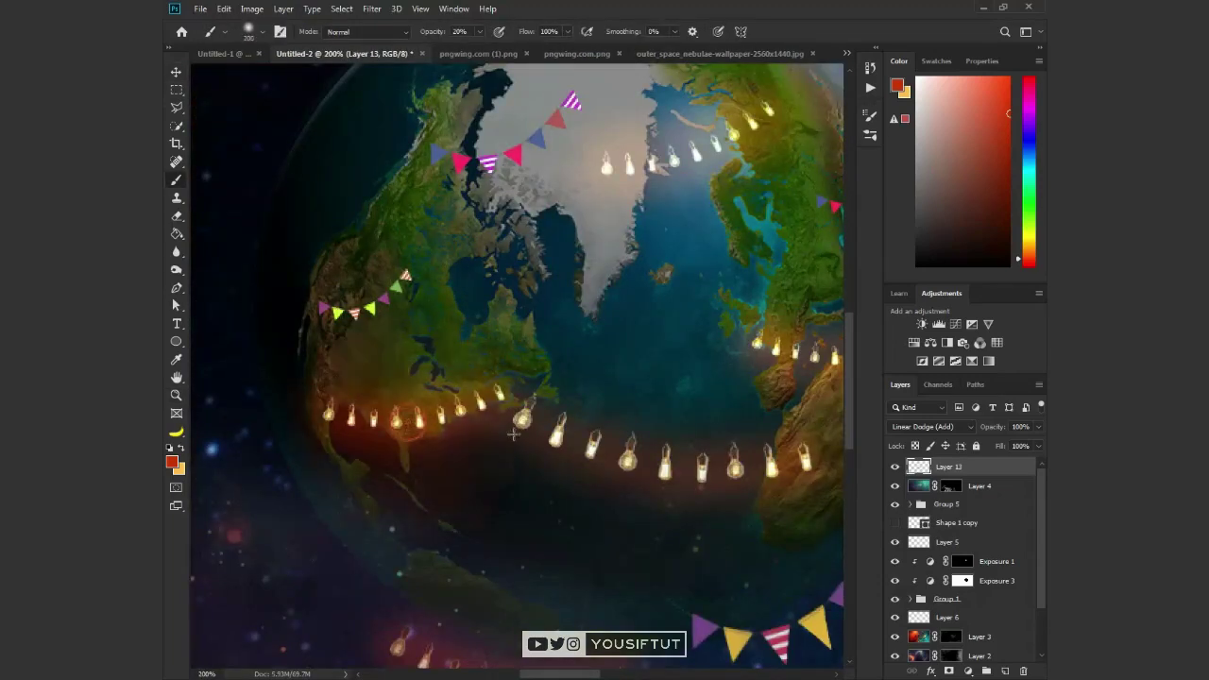
pyautogui.hscroll(5, 809, 493)
pyautogui.scroll(1, 810, 494)
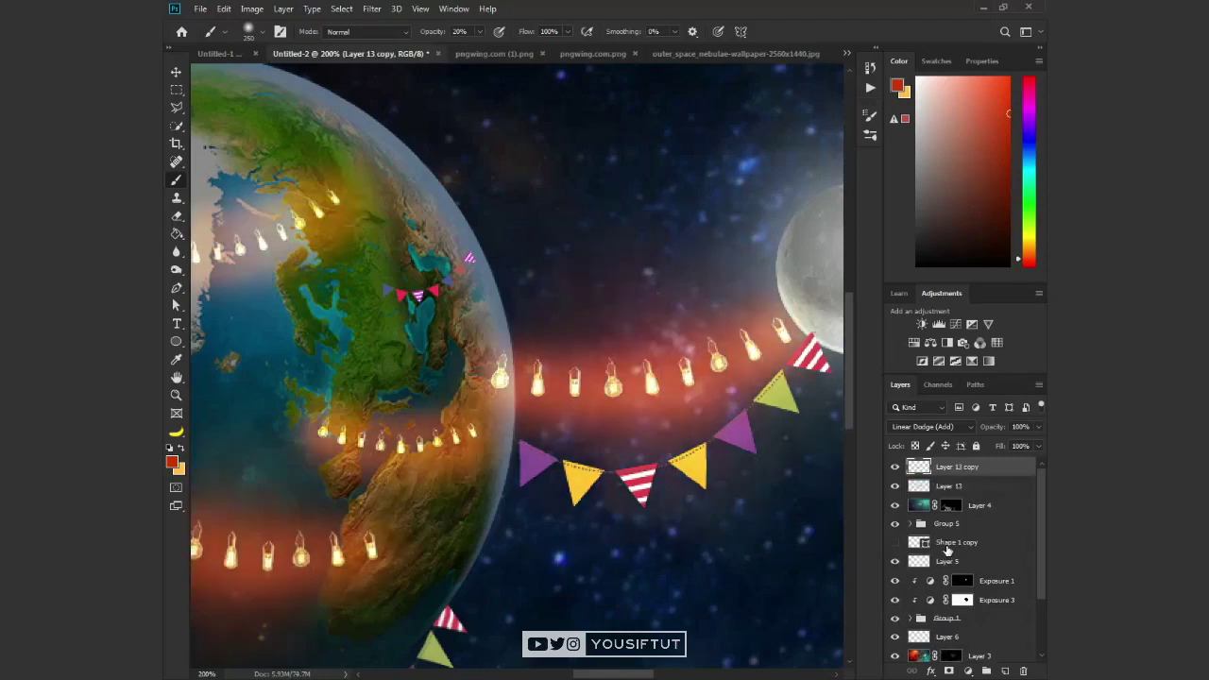
pyautogui.click(1004, 670)
pyautogui.click(930, 425)
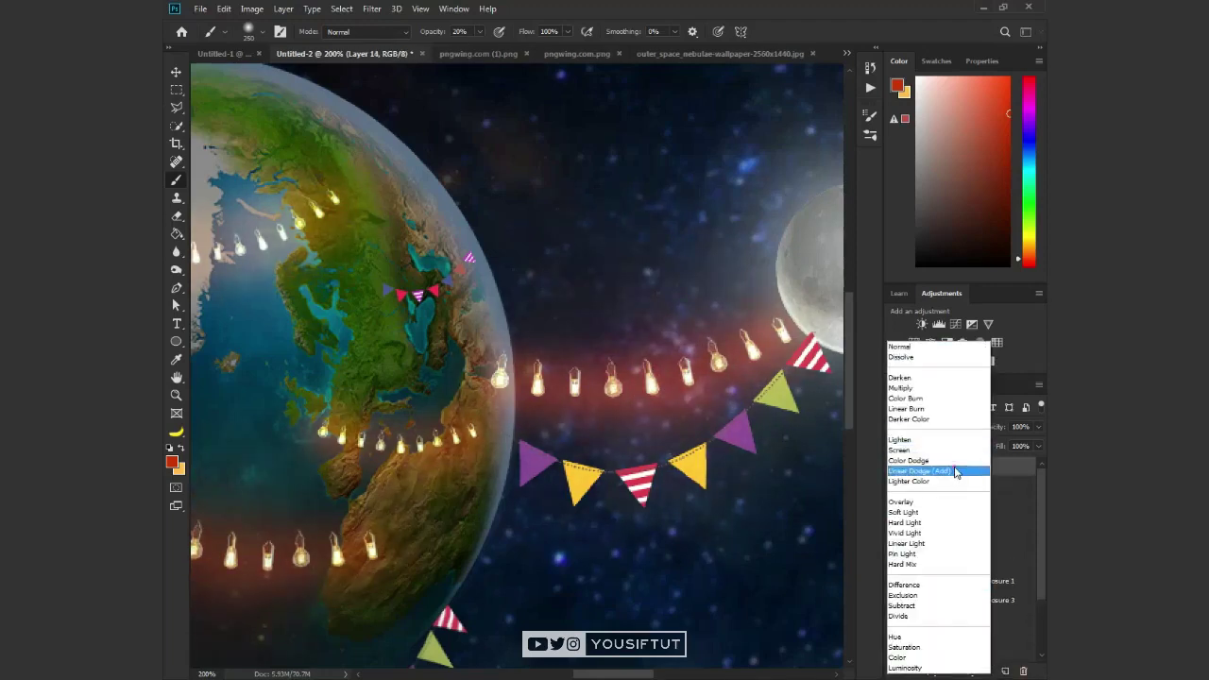
pyautogui.click(930, 466)
pyautogui.scroll(5, 335, 444)
# Step: Sample orange from the bulbs and dab a 20% glow onto each bulb along the string
pyautogui.keyDown('alt'); pyautogui.click(330, 397); pyautogui.keyUp('alt')
pyautogui.press('[')
pyautogui.press('[')
pyautogui.press('[')
pyautogui.press(']')
pyautogui.press(']')
pyautogui.press(']')
pyautogui.click(335, 396)
pyautogui.click(432, 415)
pyautogui.click(531, 420)
pyautogui.click(631, 428)
pyautogui.moveTo(674, 428); pyautogui.dragTo(381, 409)
pyautogui.click(433, 408)
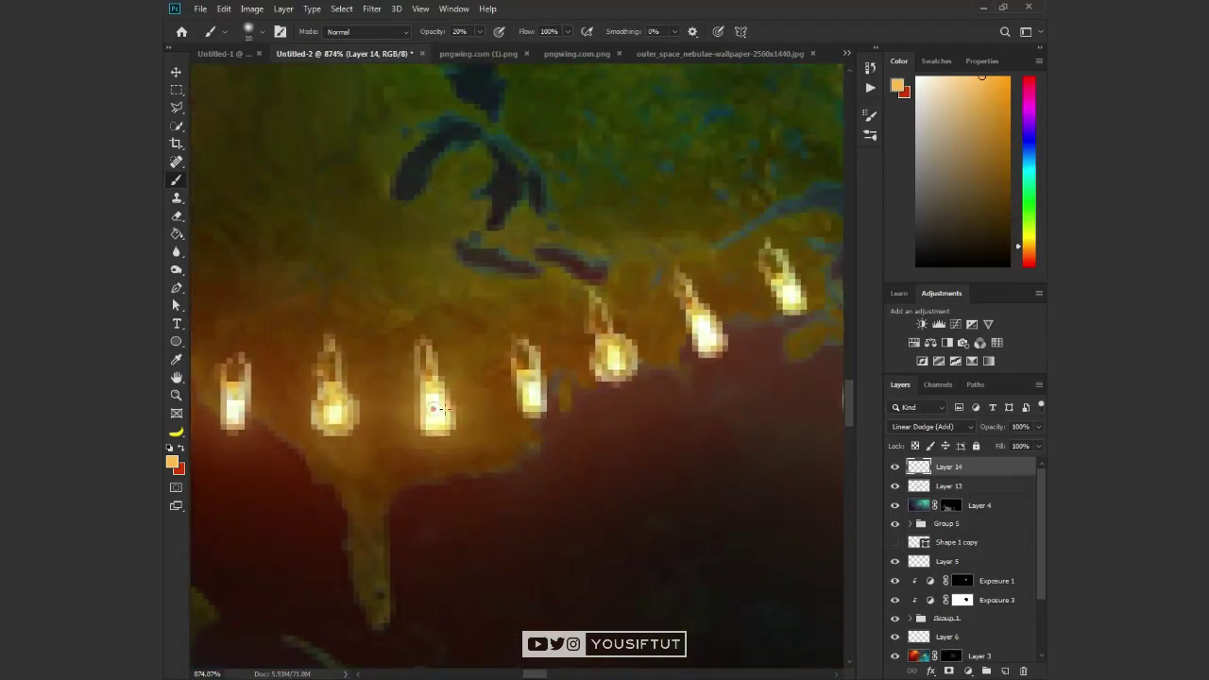
pyautogui.click(532, 394)
pyautogui.click(612, 368)
pyautogui.click(708, 338)
# Step: Raise brush opacity to 40% and dab glows onto the remaining bulbs
pyautogui.press('4')
pyautogui.moveTo(708, 338); pyautogui.dragTo(406, 304)
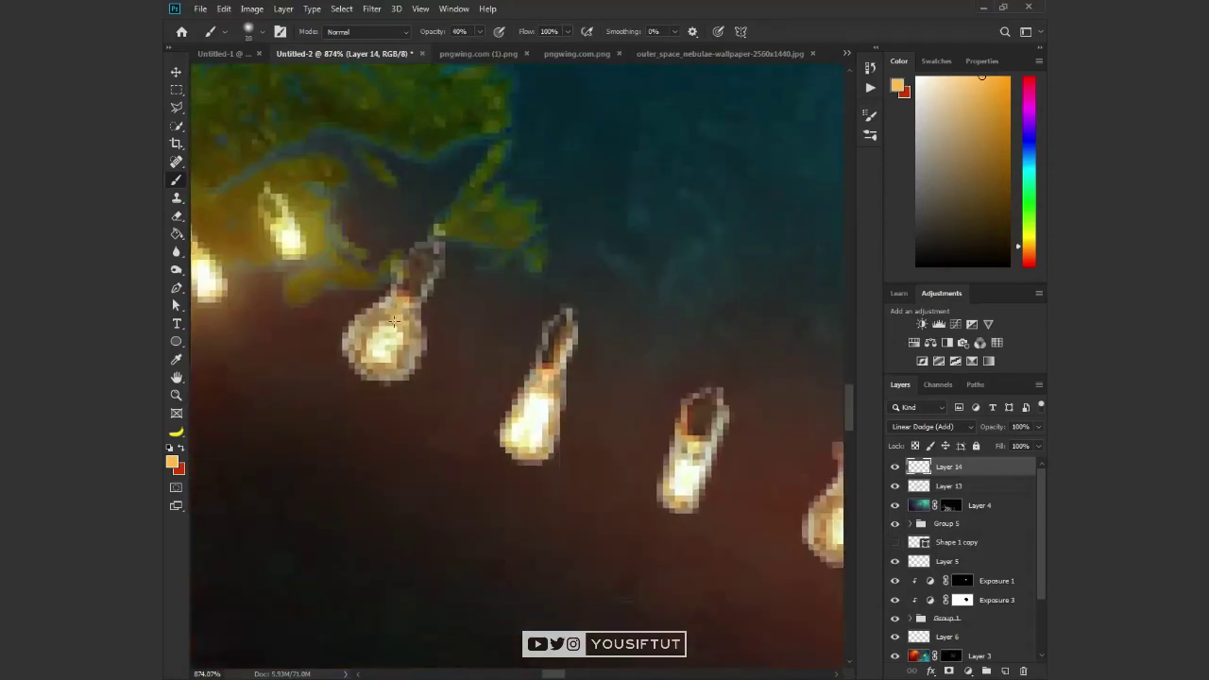
pyautogui.click(382, 342)
pyautogui.click(534, 425)
pyautogui.click(687, 472)
pyautogui.moveTo(689, 477); pyautogui.dragTo(264, 335)
pyautogui.click(423, 378)
pyautogui.click(584, 430)
# Step: Inspect the bunting near the moon, fit the image on screen, and select Group 1
pyautogui.click(647, 410)
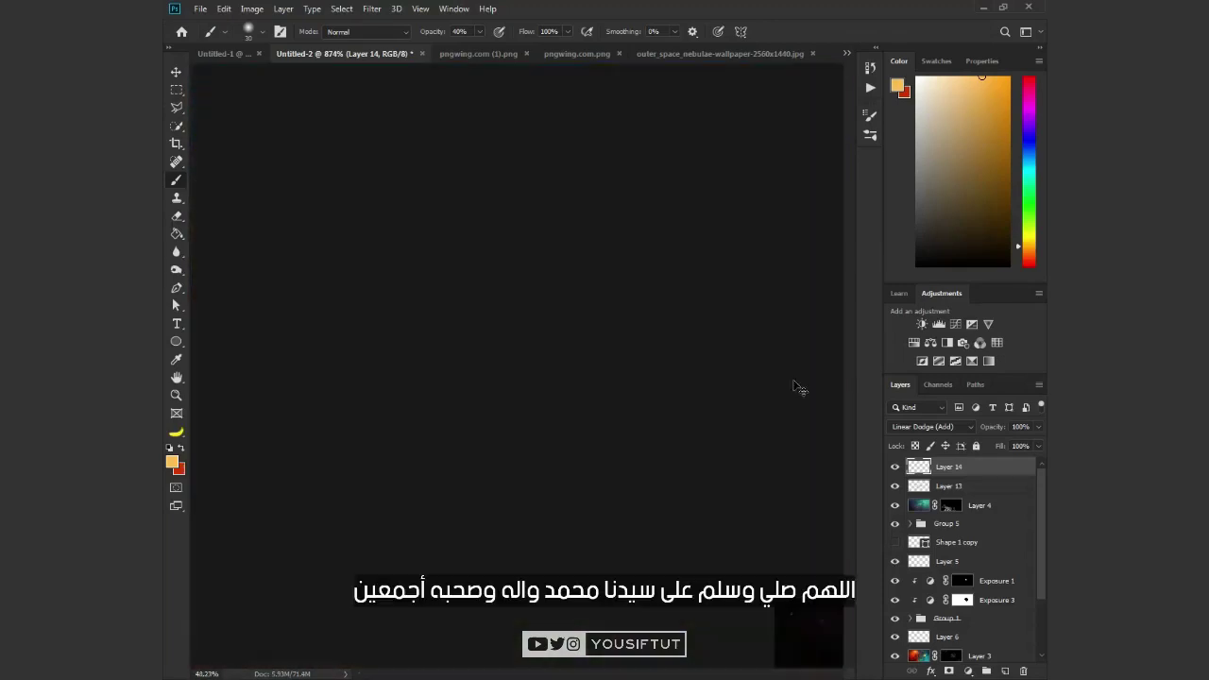
pyautogui.click(615, 379)
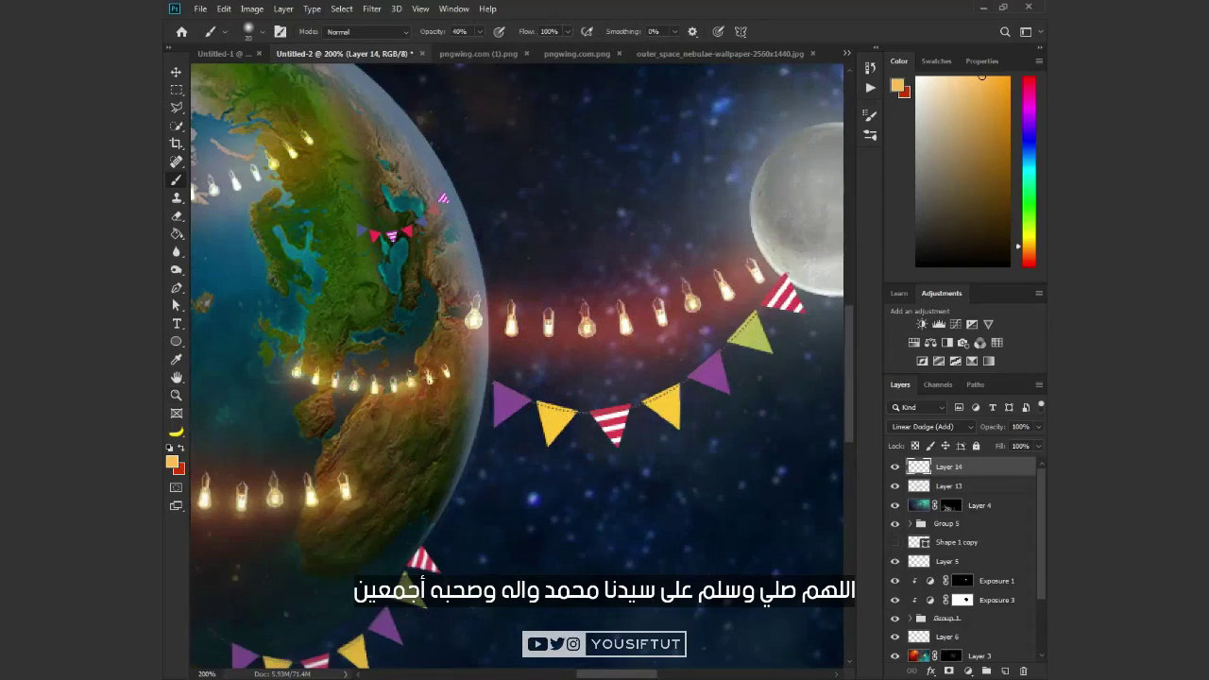
pyautogui.scroll(1, 491, 321)
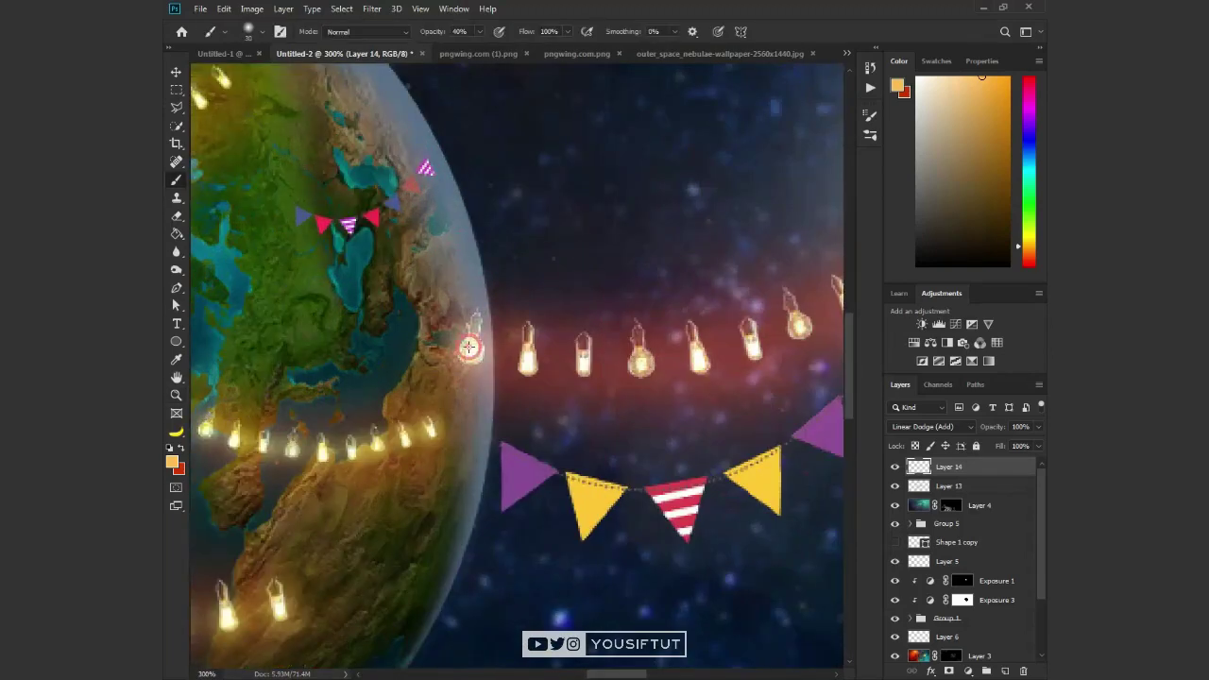
pyautogui.moveTo(583, 361); pyautogui.dragTo(443, 368)
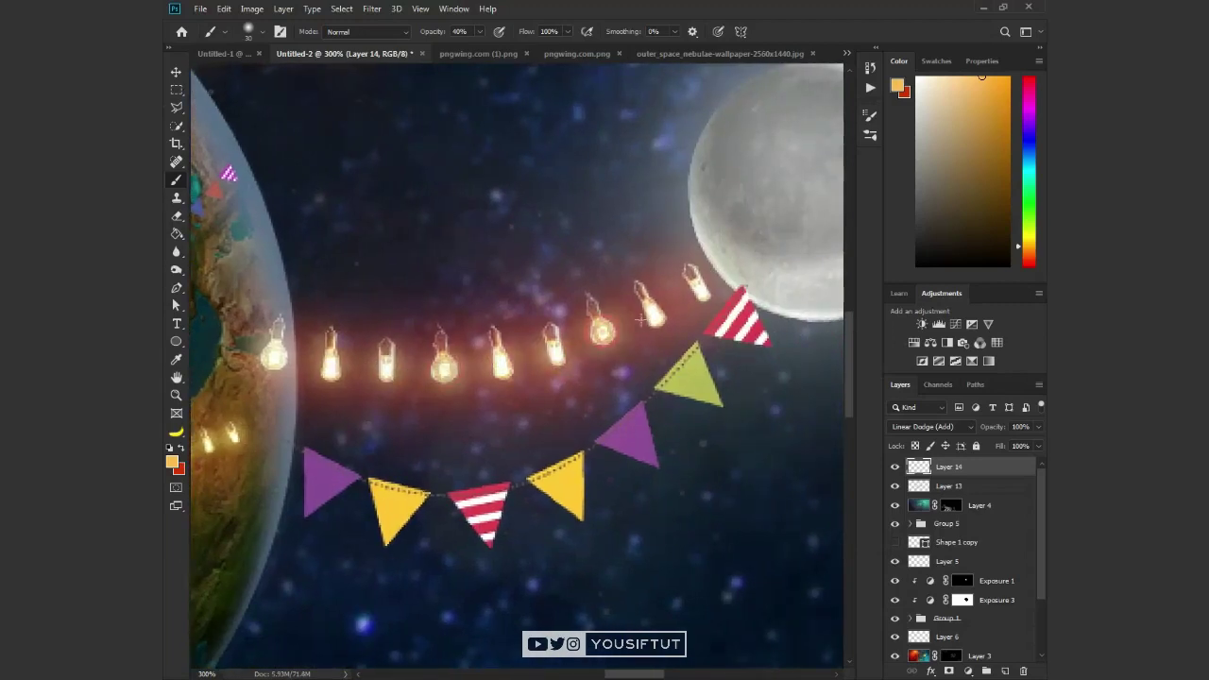
pyautogui.hotkey('ctrl', '0')
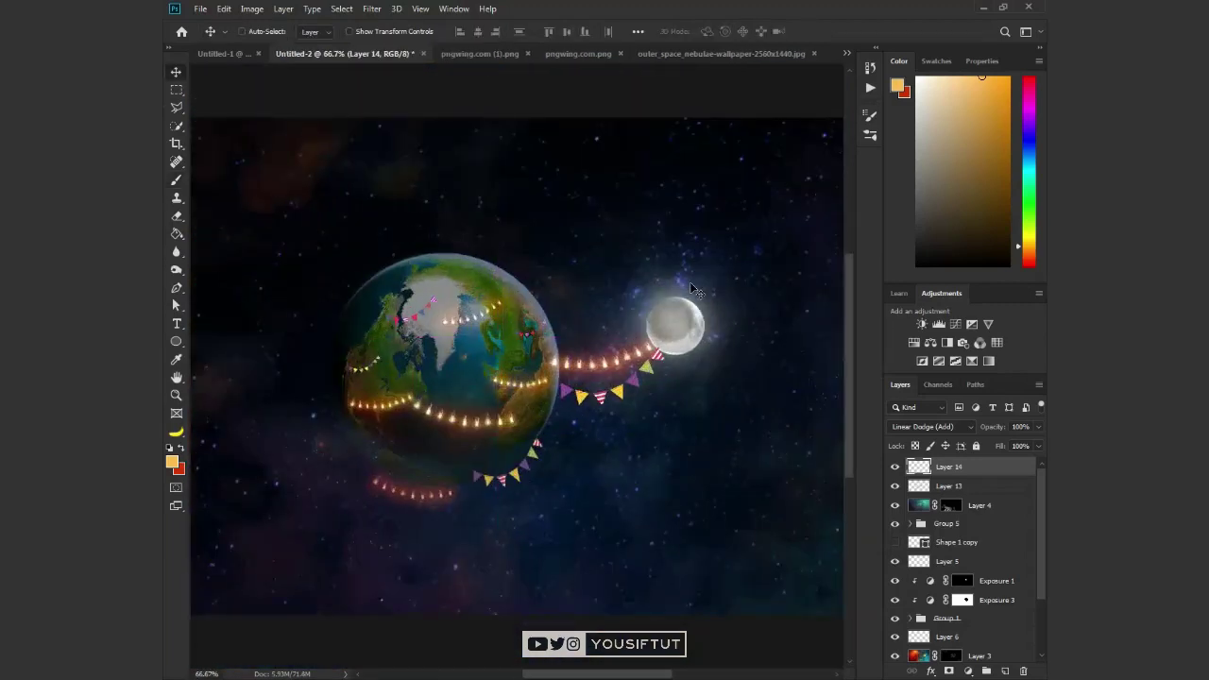
pyautogui.click(982, 618)
# Step: Make Layer 15 a blue-purple Multiply tint and compare it by toggling Group 5 and Layer 4
pyautogui.click(1028, 134)
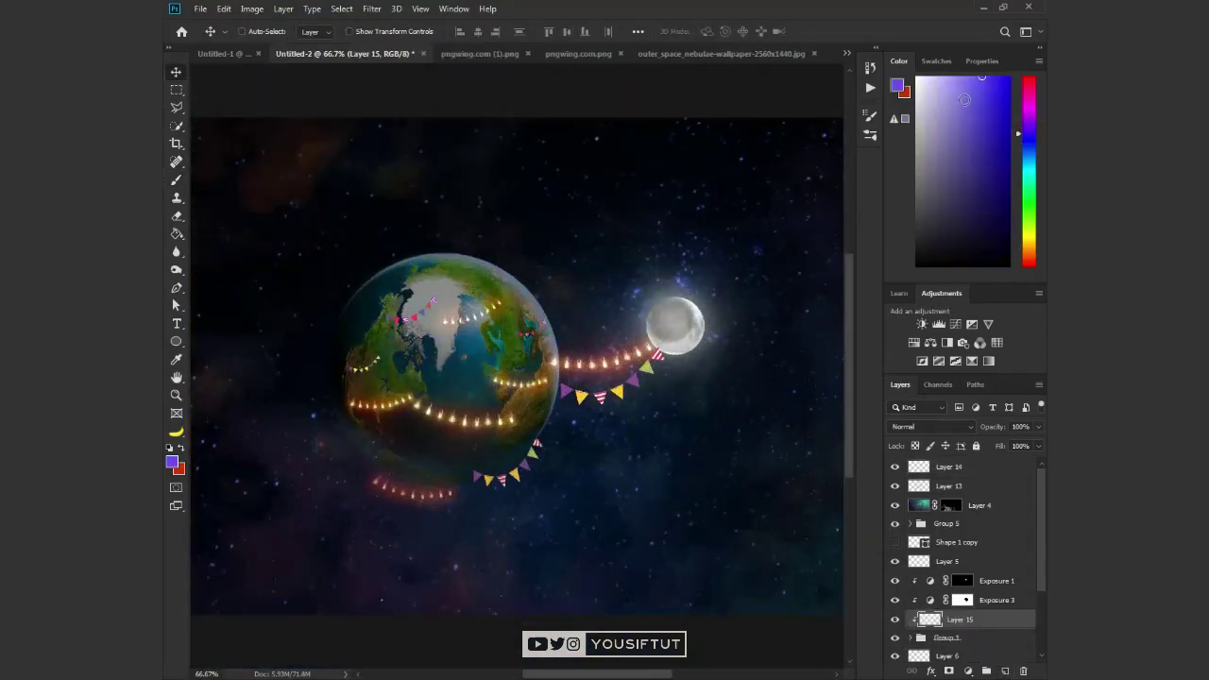
pyautogui.click(930, 426)
pyautogui.click(920, 385)
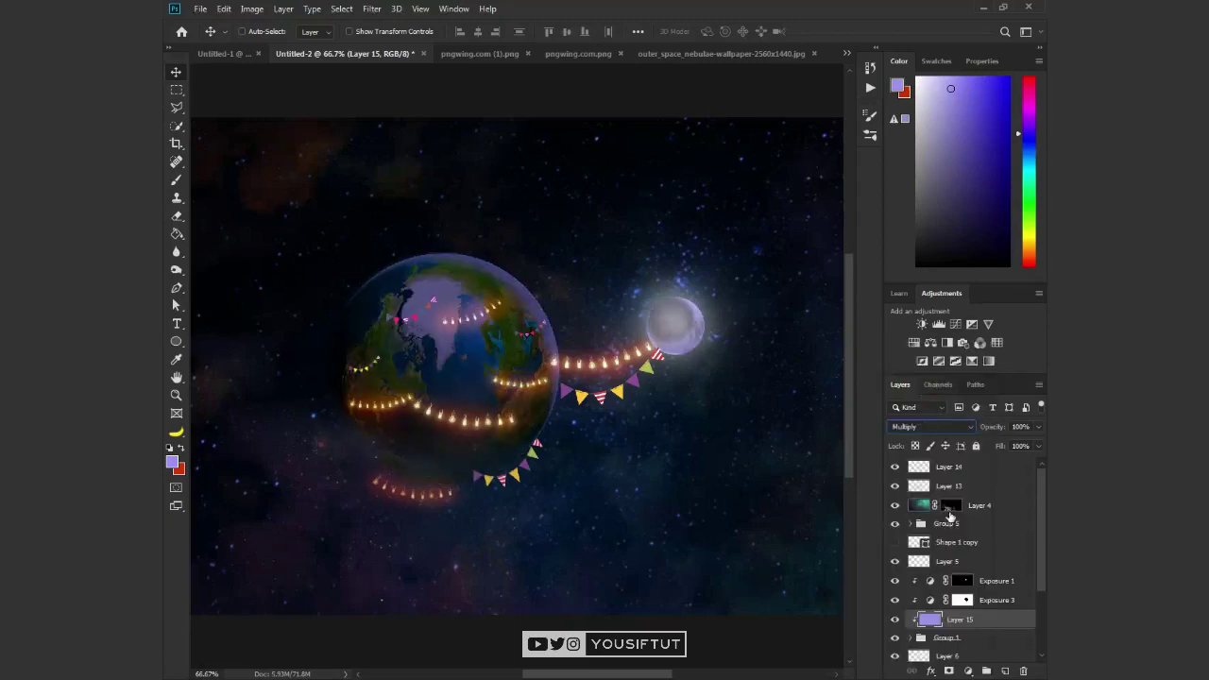
pyautogui.click(894, 619)
pyautogui.click(894, 618)
pyautogui.press('z')
pyautogui.scroll(3, 517, 563)
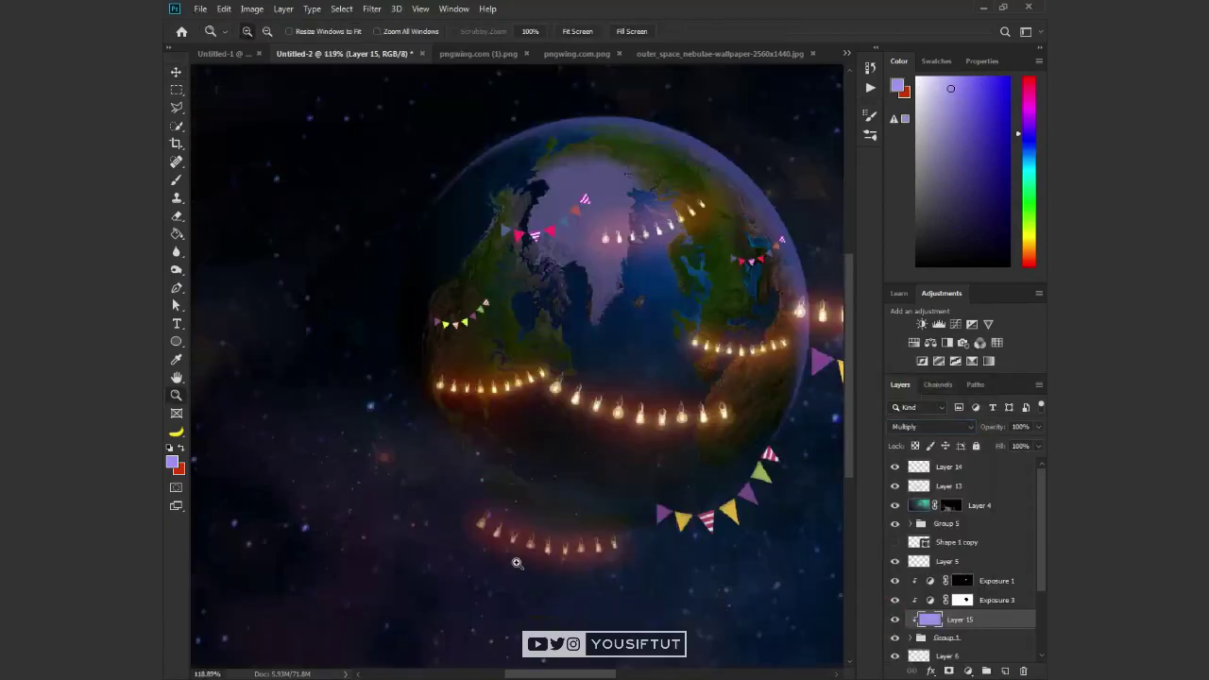
pyautogui.click(894, 523)
pyautogui.click(894, 523)
pyautogui.click(894, 505)
pyautogui.click(894, 505)
# Step: Target Layer 4's mask with a brush and default colours, then view the whole composite
pyautogui.click(951, 505)
pyautogui.press('b')
pyautogui.rightClick(557, 351)
pyautogui.press('Escape')
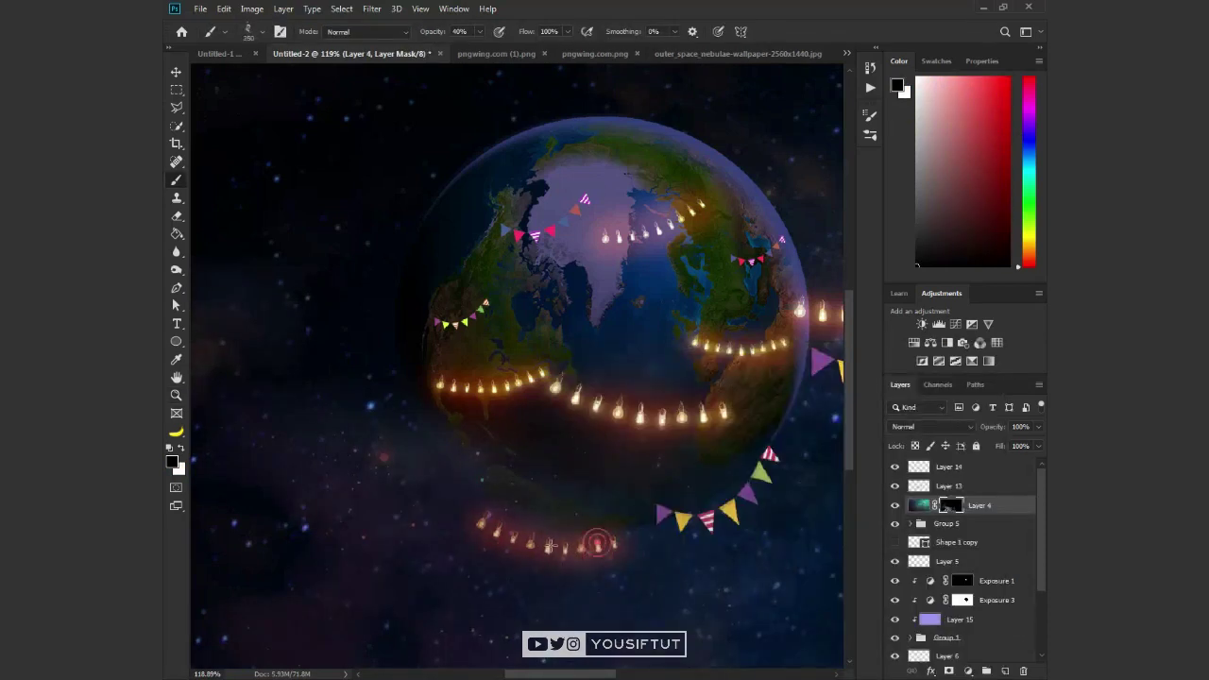
pyautogui.press('z')
pyautogui.scroll(-3, 595, 536)
pyautogui.click(466, 426)
# Step: Delete the purple tint inside a rectangle around the moon and deselect
pyautogui.press('m')
pyautogui.moveTo(660, 279); pyautogui.dragTo(724, 351)
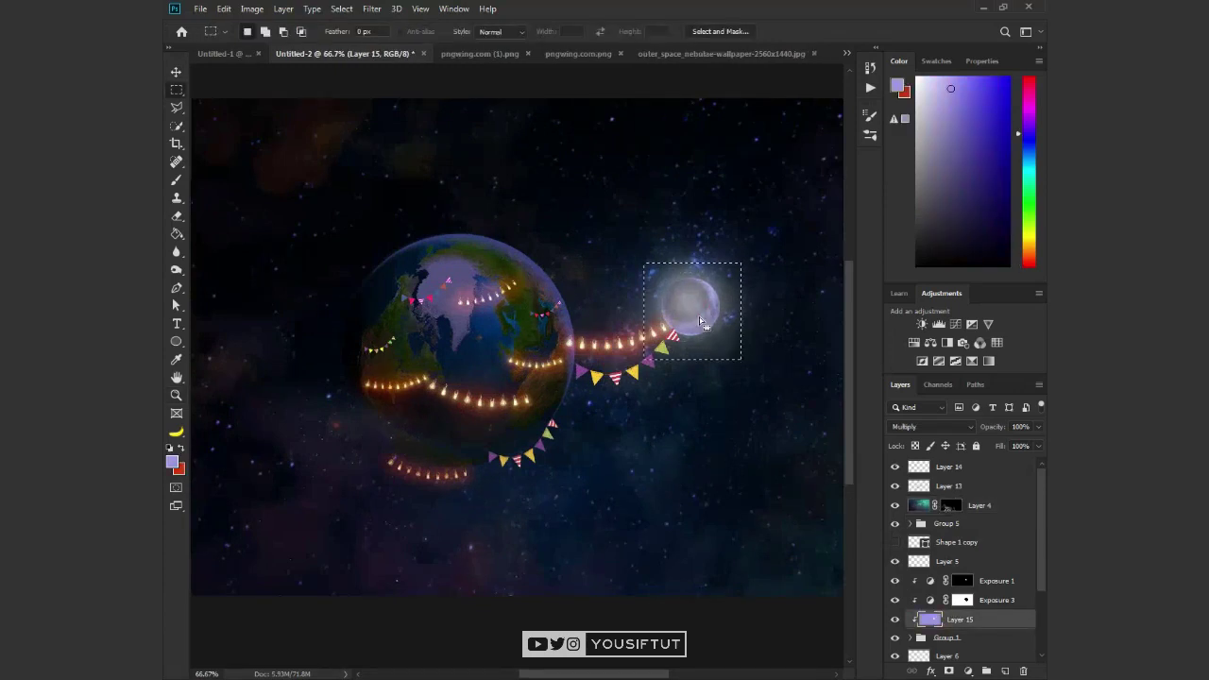
pyautogui.press('Delete')
pyautogui.hotkey('ctrl', 'd')
pyautogui.press('v')
pyautogui.scroll(-3, 558, 379)
pyautogui.scroll(2, 557, 379)
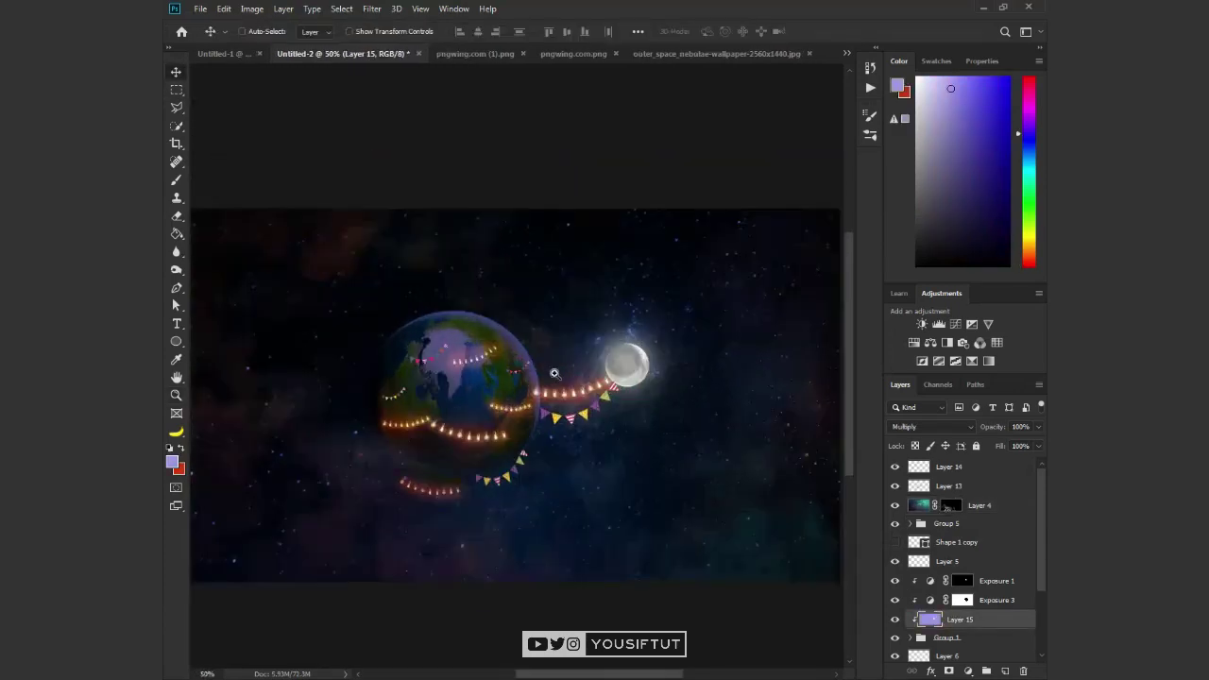
pyautogui.scroll(3, 377, 423)
# Step: Add a mask to Layer 15 and ready a soft round brush in black and white at 200% zoom
pyautogui.click(948, 670)
pyautogui.press('b')
pyautogui.rightClick(503, 466)
pyautogui.doubleClick(498, 436)
pyautogui.hotkey('ctrl', '2')
pyautogui.press('d')
pyautogui.hotkey('ctrl', '\\')
pyautogui.hotkey('ctrl', '+')
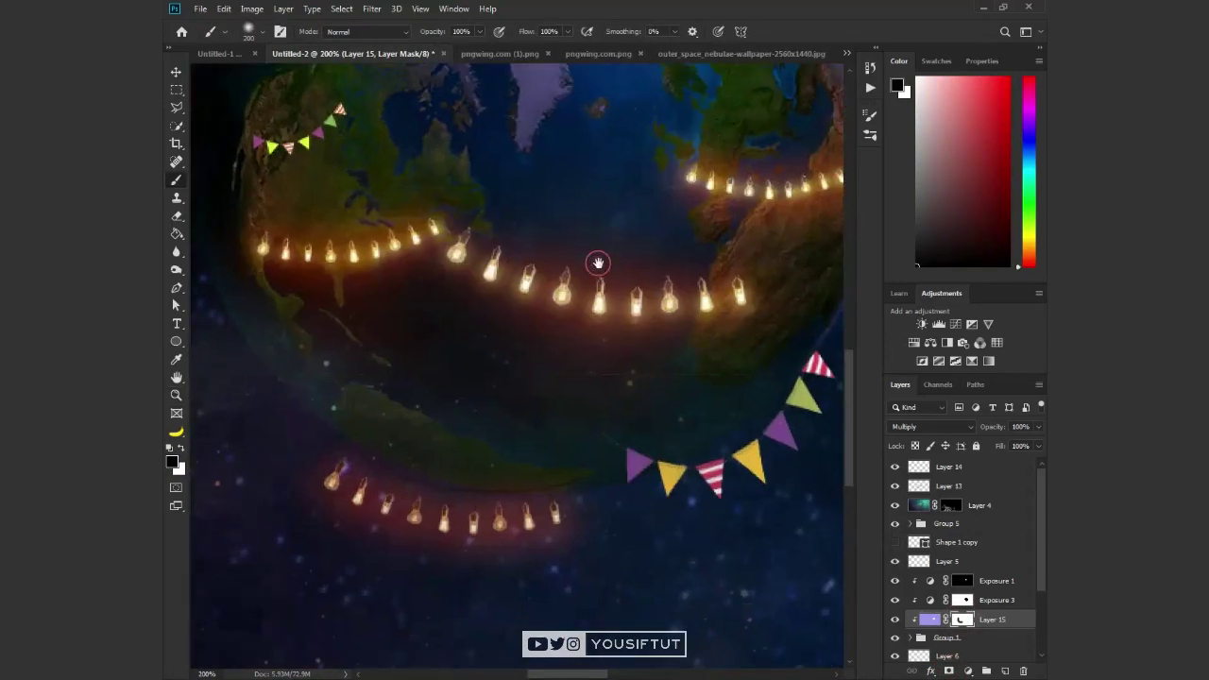
pyautogui.press('x')
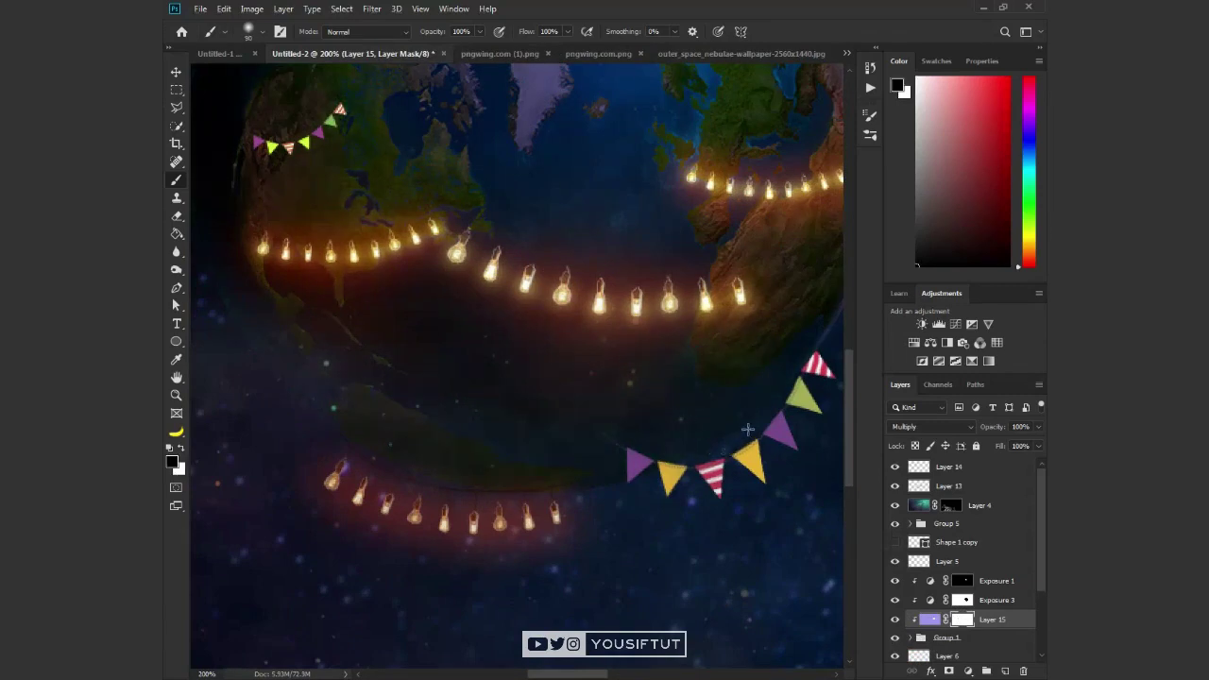
pyautogui.scroll(2, 329, 486)
pyautogui.hscroll(-2, 328, 486)
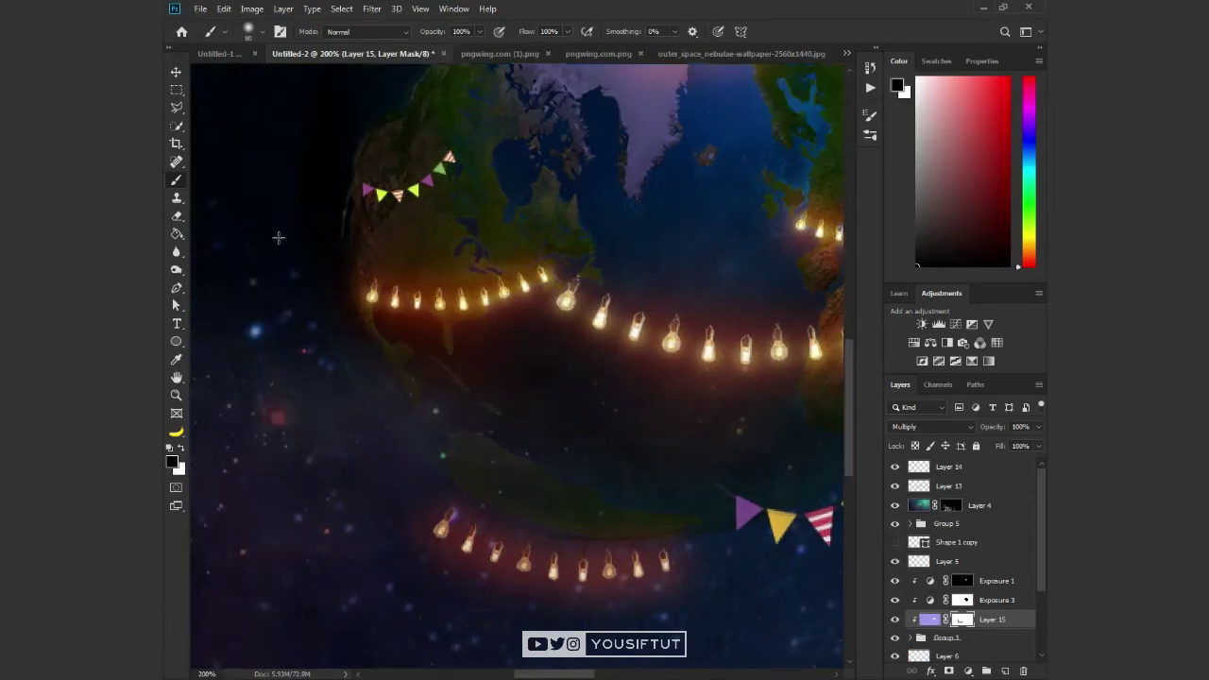
pyautogui.scroll(4, 361, 474)
pyautogui.hscroll(-2, 360, 474)
# Step: Paint on the Exposure 3 mask over the Earth's centre to brighten it
pyautogui.click(961, 599)
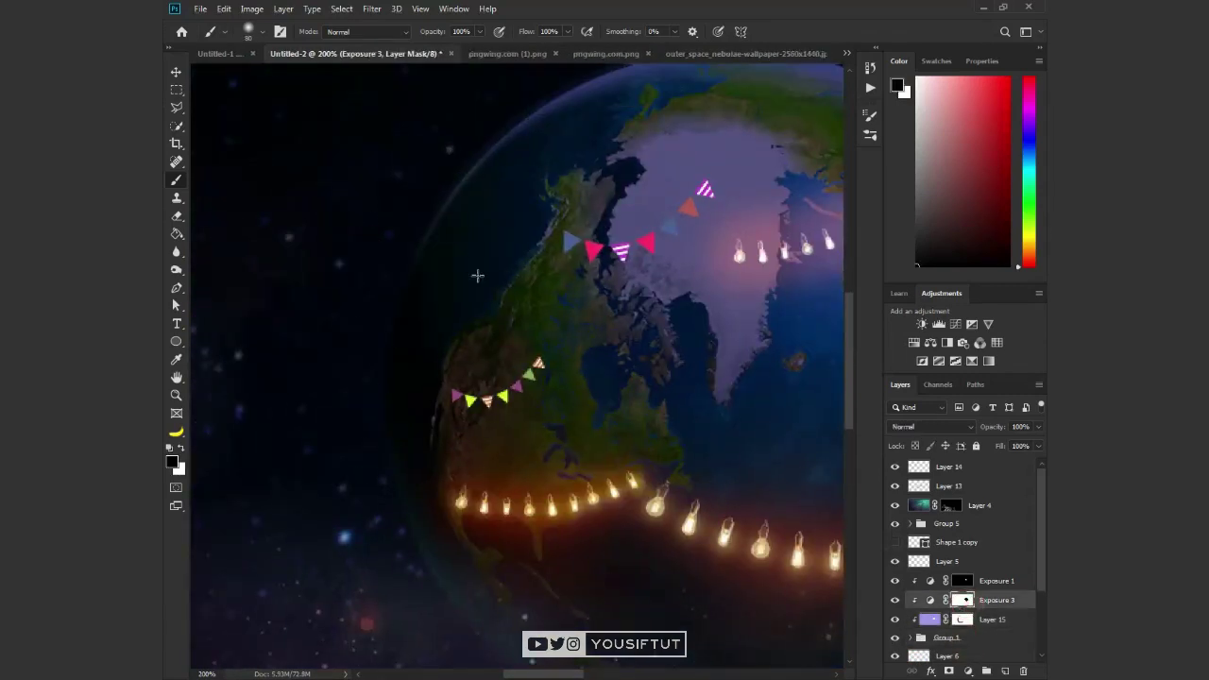
pyautogui.scroll(-5, 374, 463)
pyautogui.hscroll(3, 374, 464)
pyautogui.scroll(-2, 693, 375)
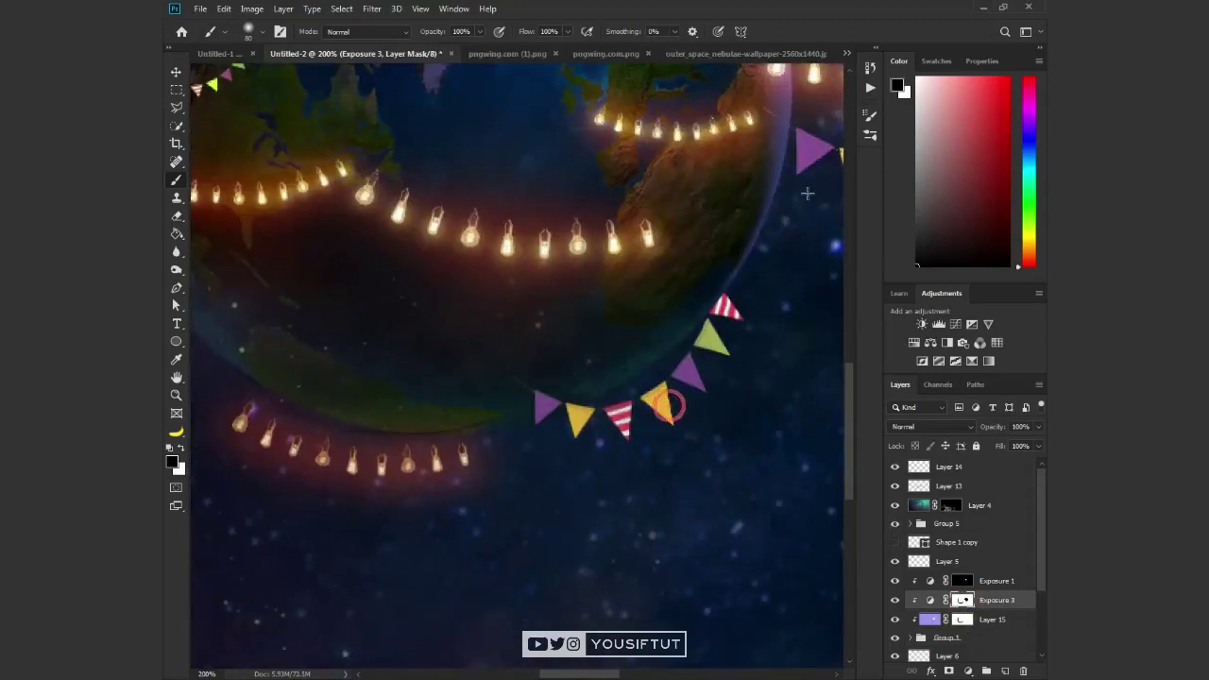
pyautogui.scroll(-3, 666, 404)
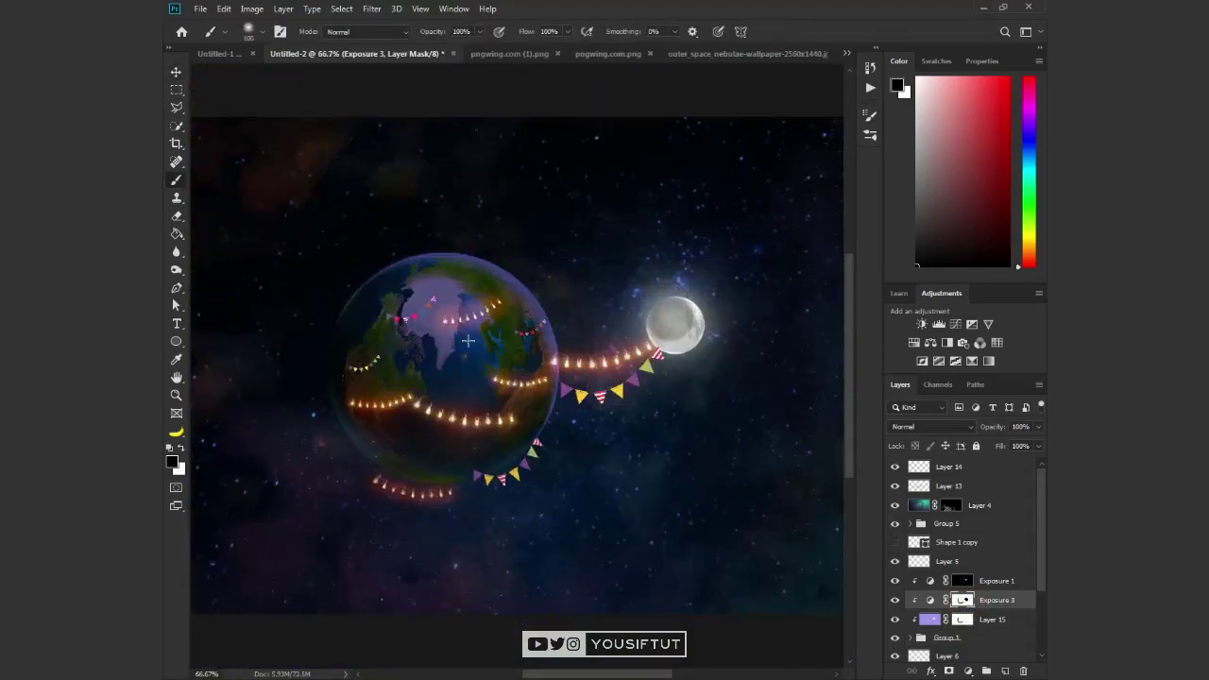
pyautogui.click(469, 340)
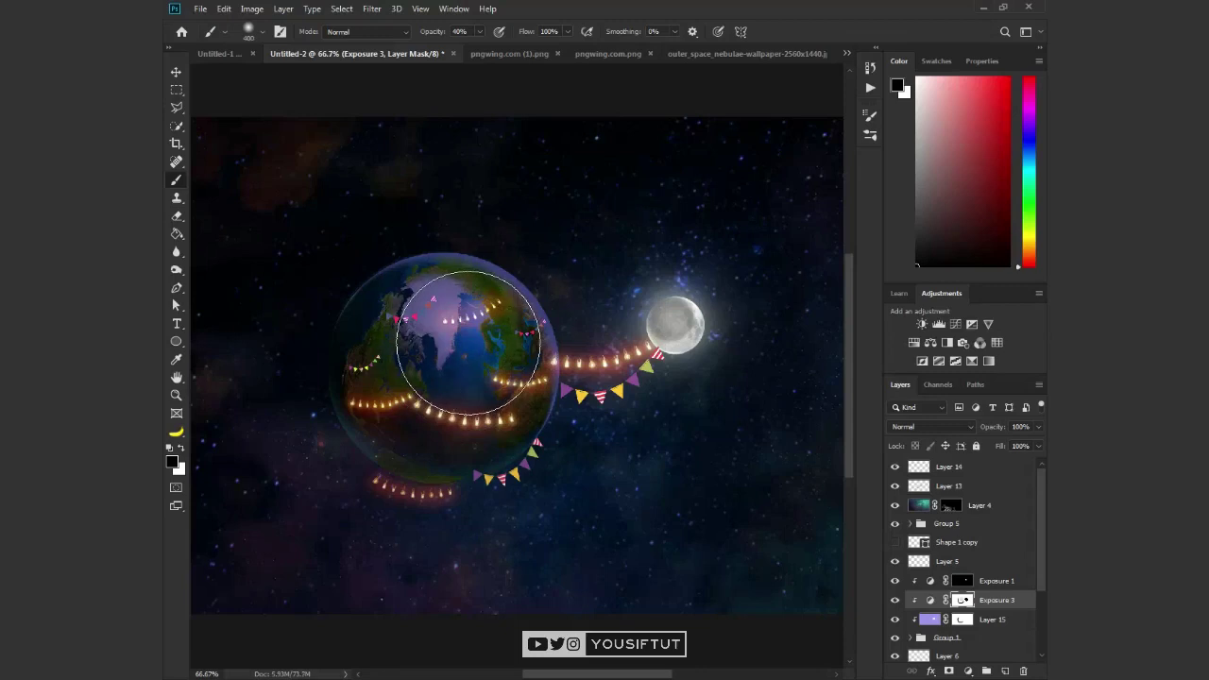
# Step: Zoom in on the upper Earth and target Layer 15's mask for brushing
pyautogui.press('v')
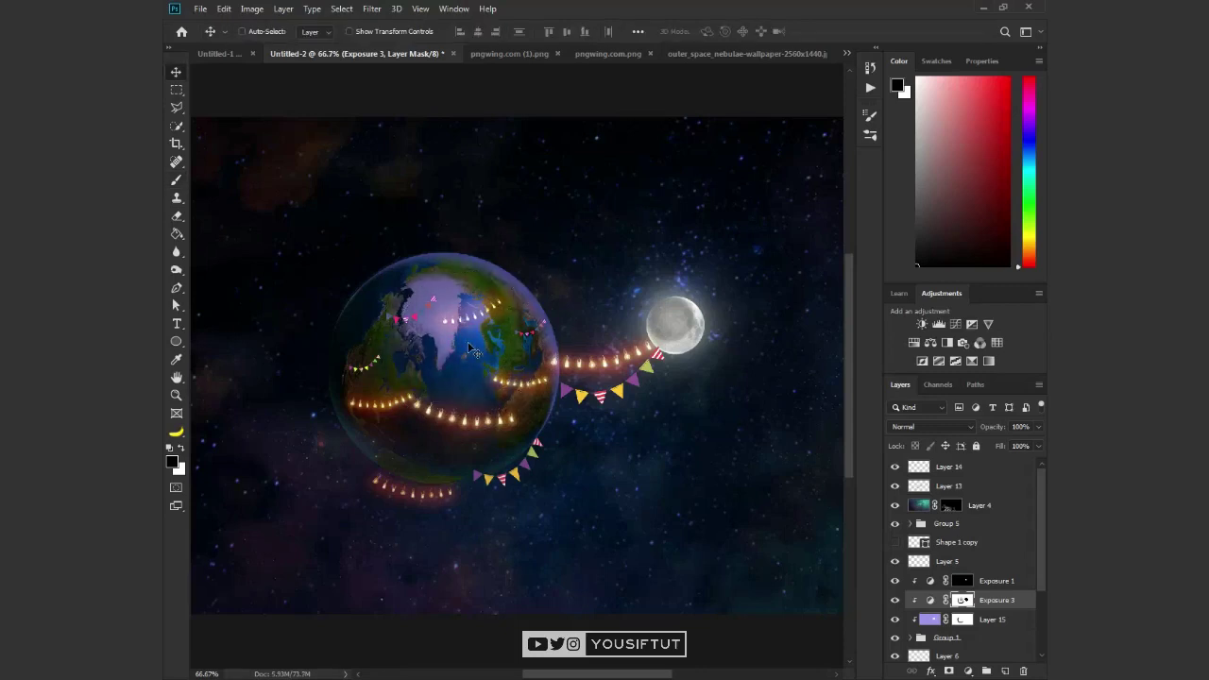
pyautogui.press('z')
pyautogui.click(469, 349)
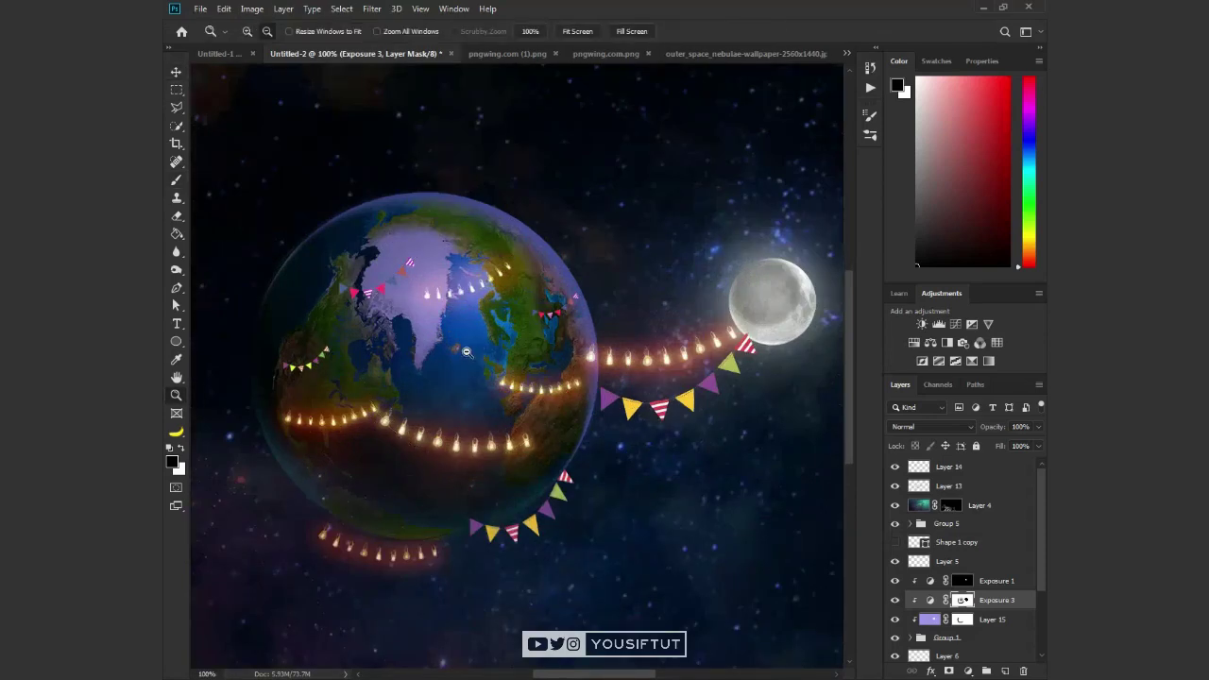
pyautogui.click(526, 262)
pyautogui.press('b')
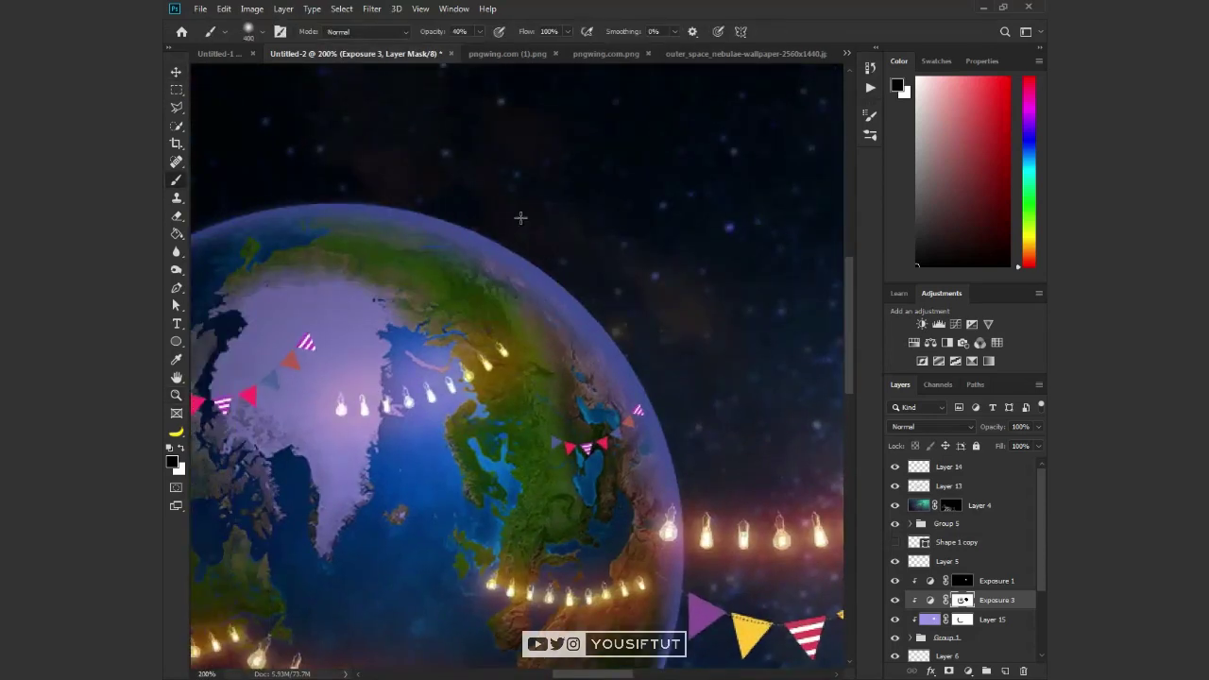
pyautogui.scroll(-3, 518, 232)
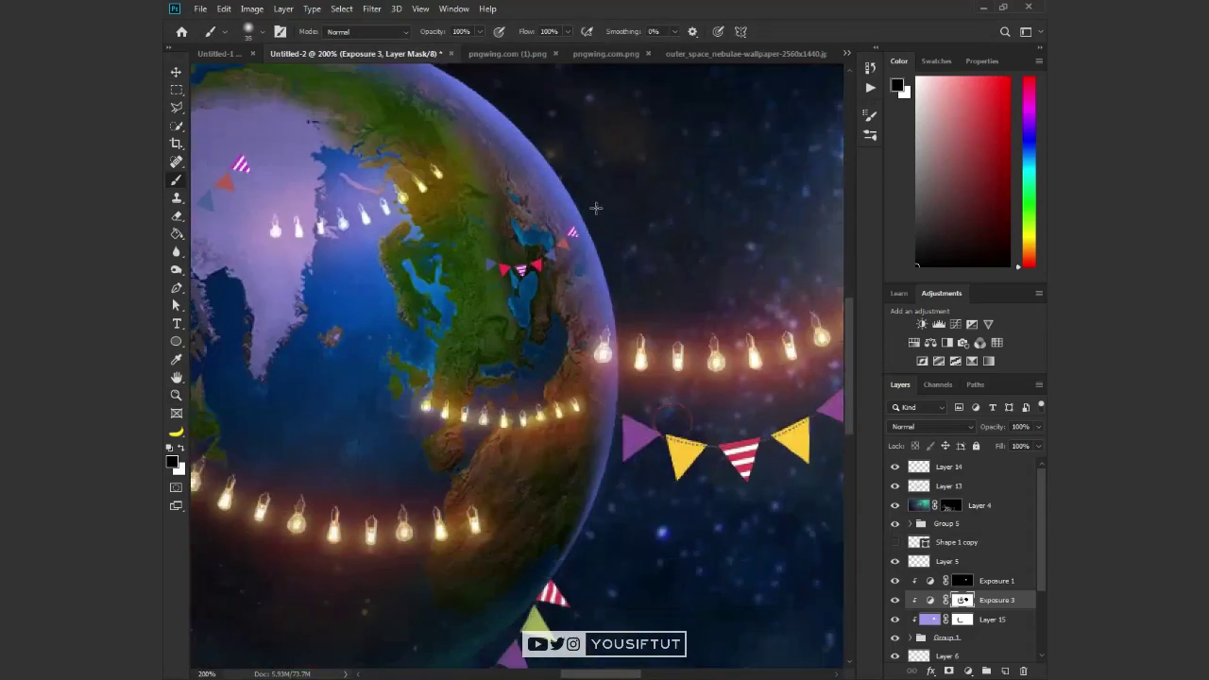
pyautogui.scroll(-3, 647, 401)
pyautogui.click(963, 622)
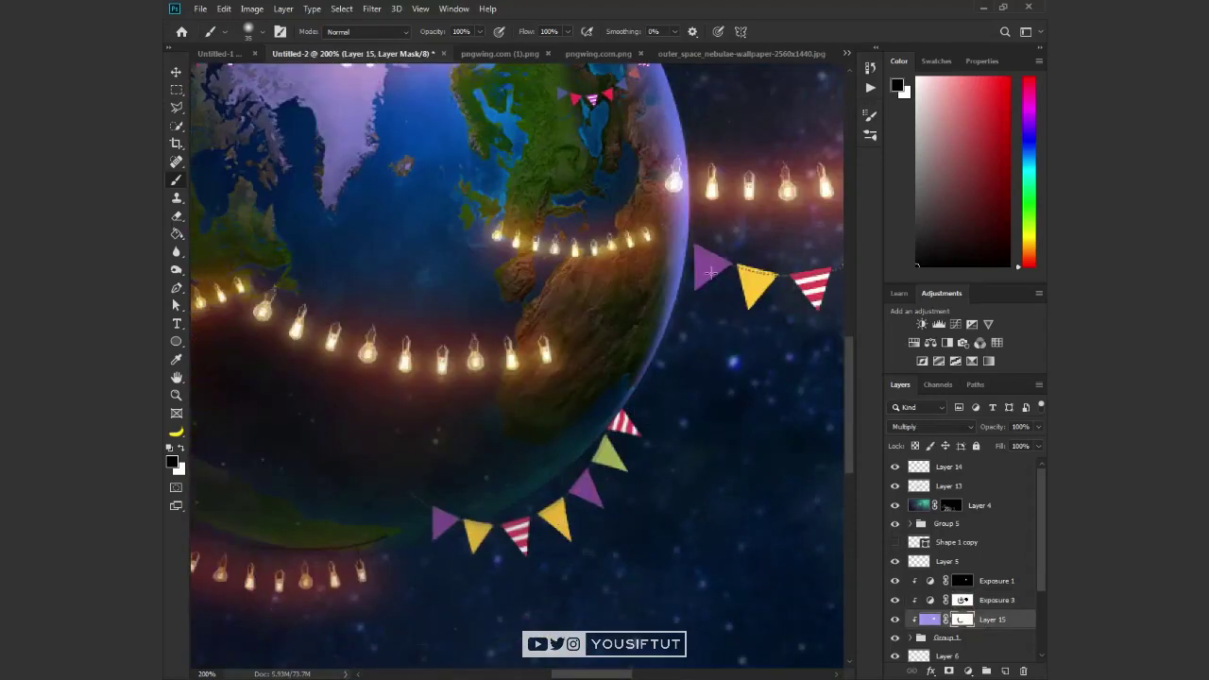
pyautogui.scroll(5, 661, 359)
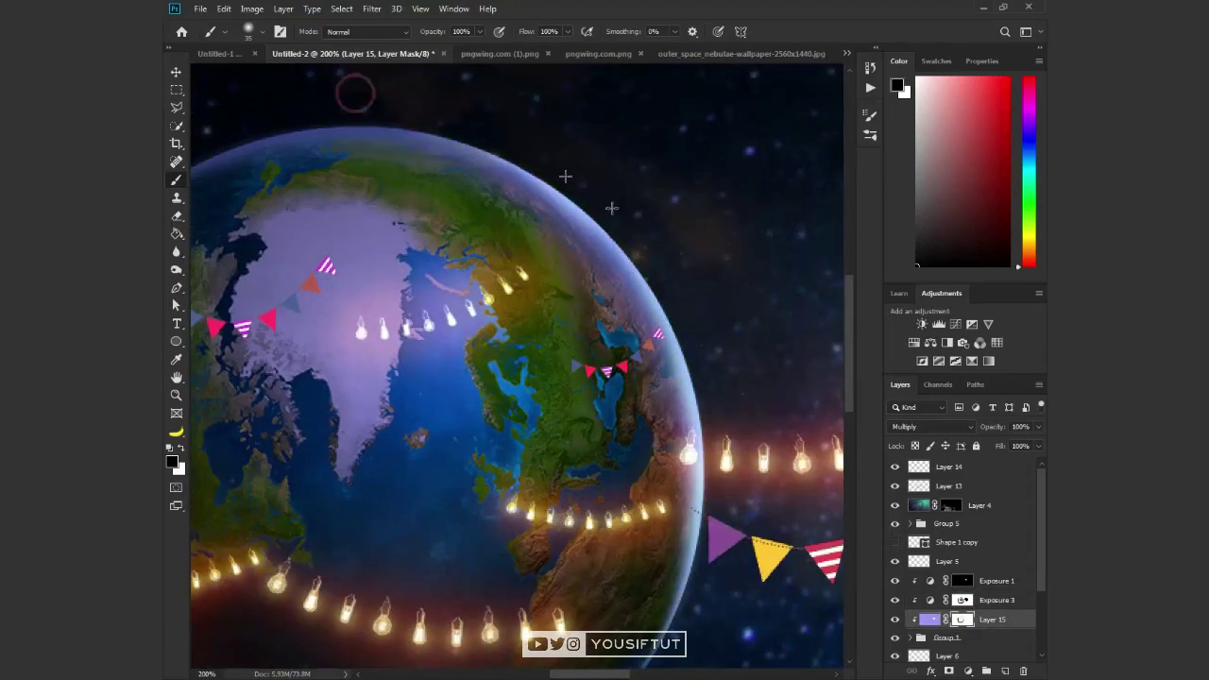
# Step: Duplicate the stars wallpaper layer as copy 2 and soften it with Lens Blur
pyautogui.press('z')
pyautogui.keyDown('alt'); pyautogui.click(738, 349); pyautogui.keyUp('alt')
pyautogui.keyDown('alt'); pyautogui.click(531, 376); pyautogui.keyUp('alt')
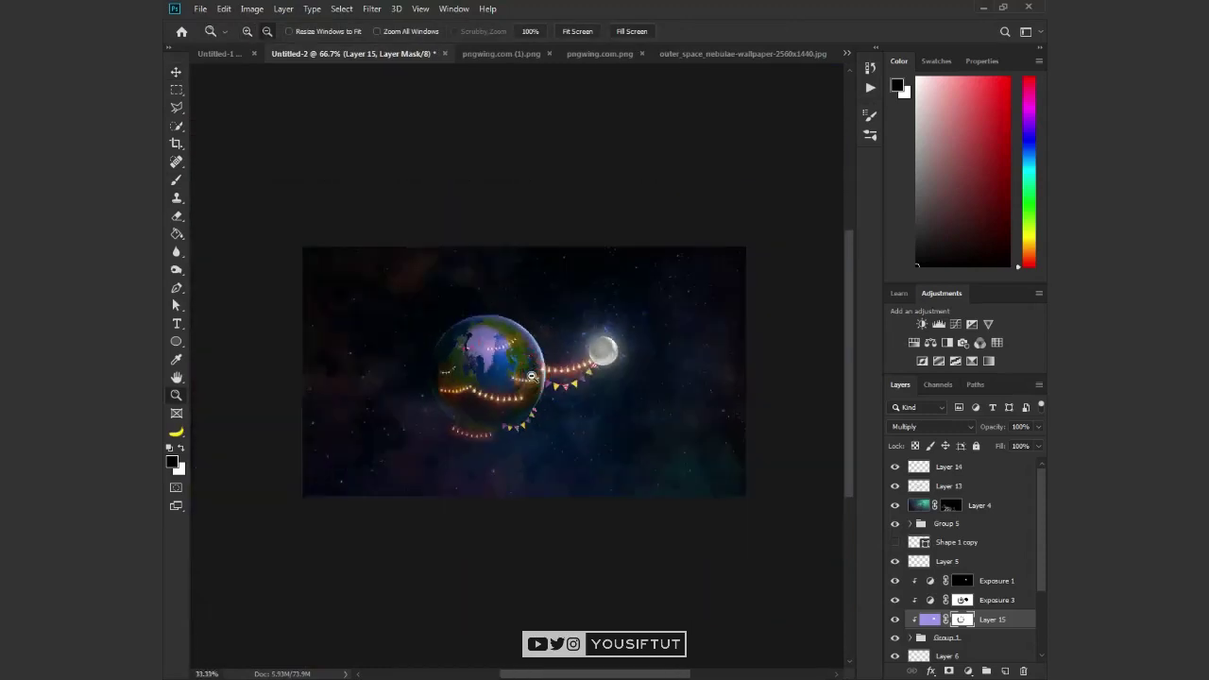
pyautogui.scroll(-3, 892, 638)
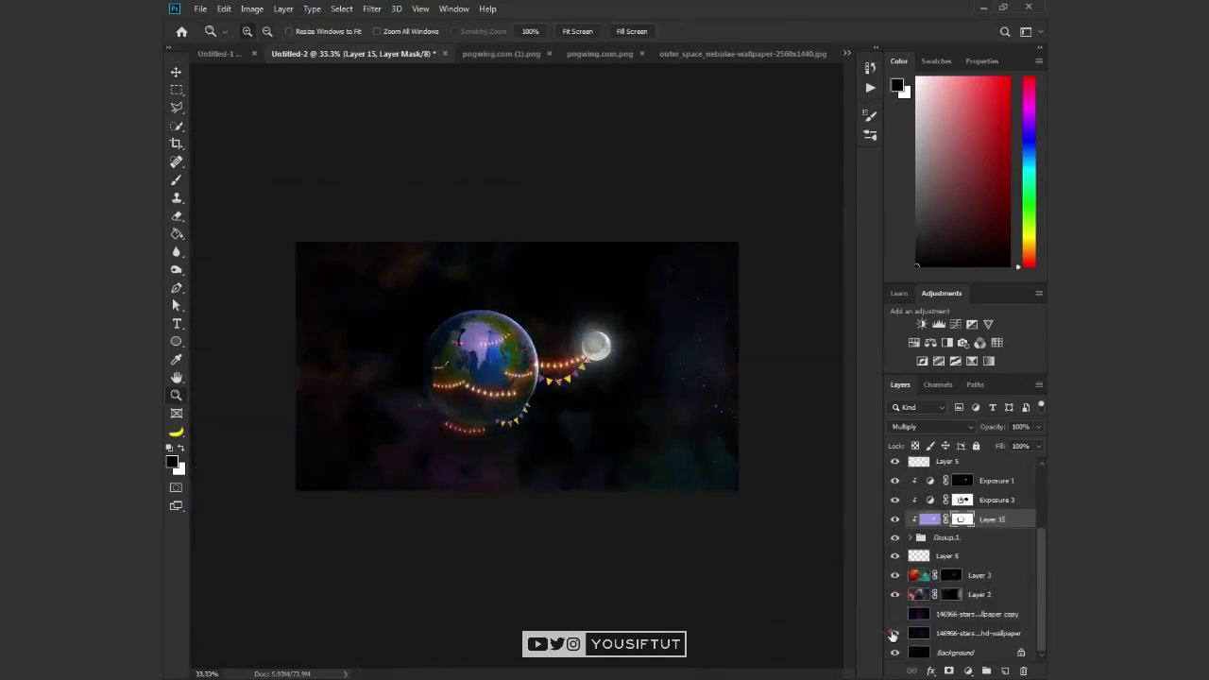
pyautogui.click(906, 634)
pyautogui.hotkey('ctrl', 'j')
pyautogui.click(371, 9)
pyautogui.click(580, 238)
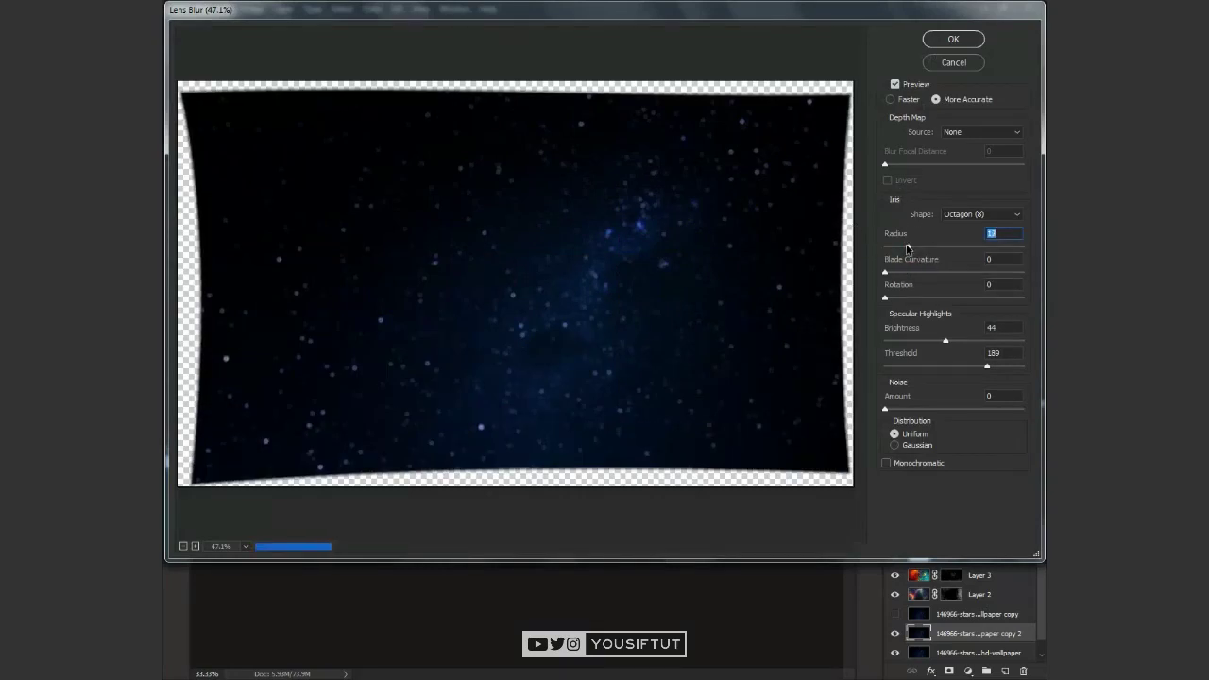
pyautogui.click(950, 43)
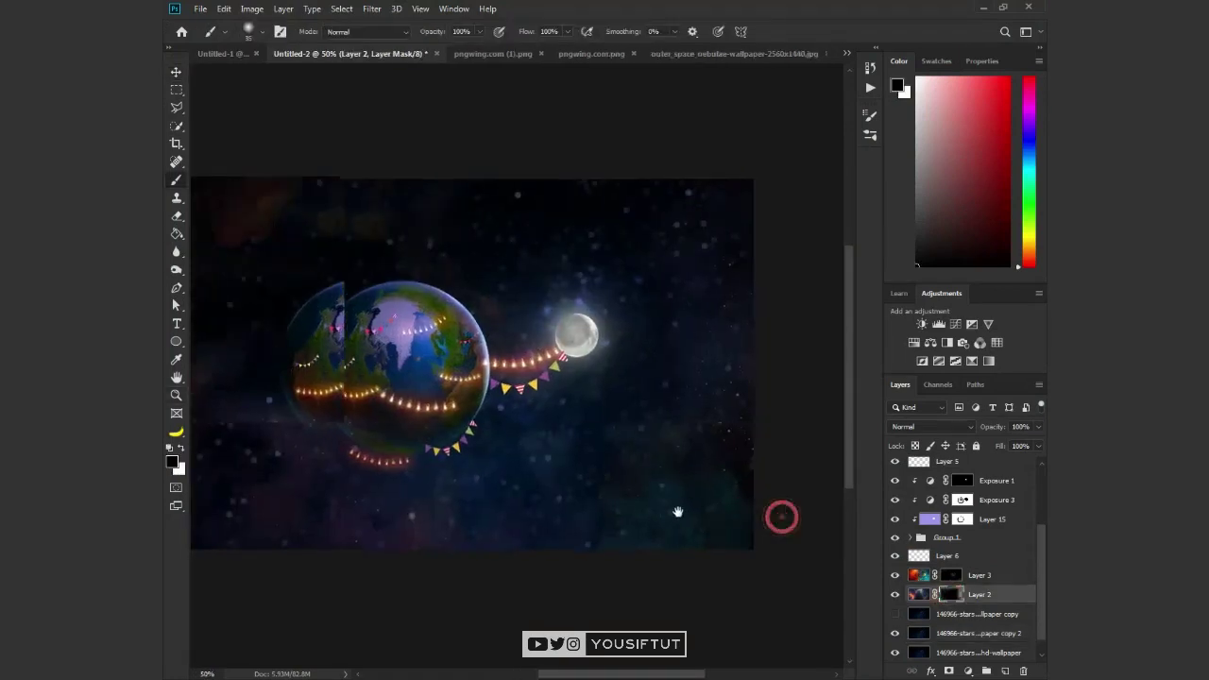
# Step: Check Layer 2's visibility and set up a 100%-opacity brush on the Layer 3 and Layer 2 masks
pyautogui.keyDown('alt'); pyautogui.click(894, 596); pyautogui.keyUp('alt')
pyautogui.keyDown('alt'); pyautogui.click(895, 596); pyautogui.keyUp('alt')
pyautogui.click(962, 575)
pyautogui.press('b')
pyautogui.rightClick(596, 341)
pyautogui.press('Escape')
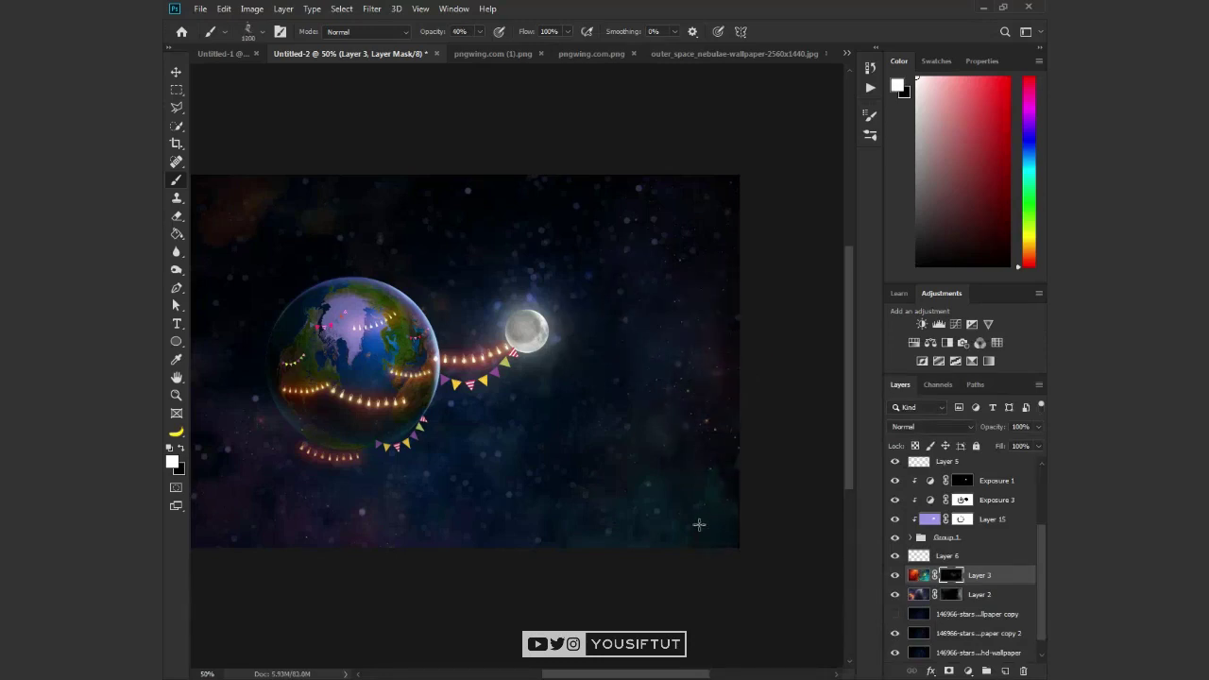
pyautogui.moveTo(467, 514); pyautogui.dragTo(757, 418)
pyautogui.press('0')
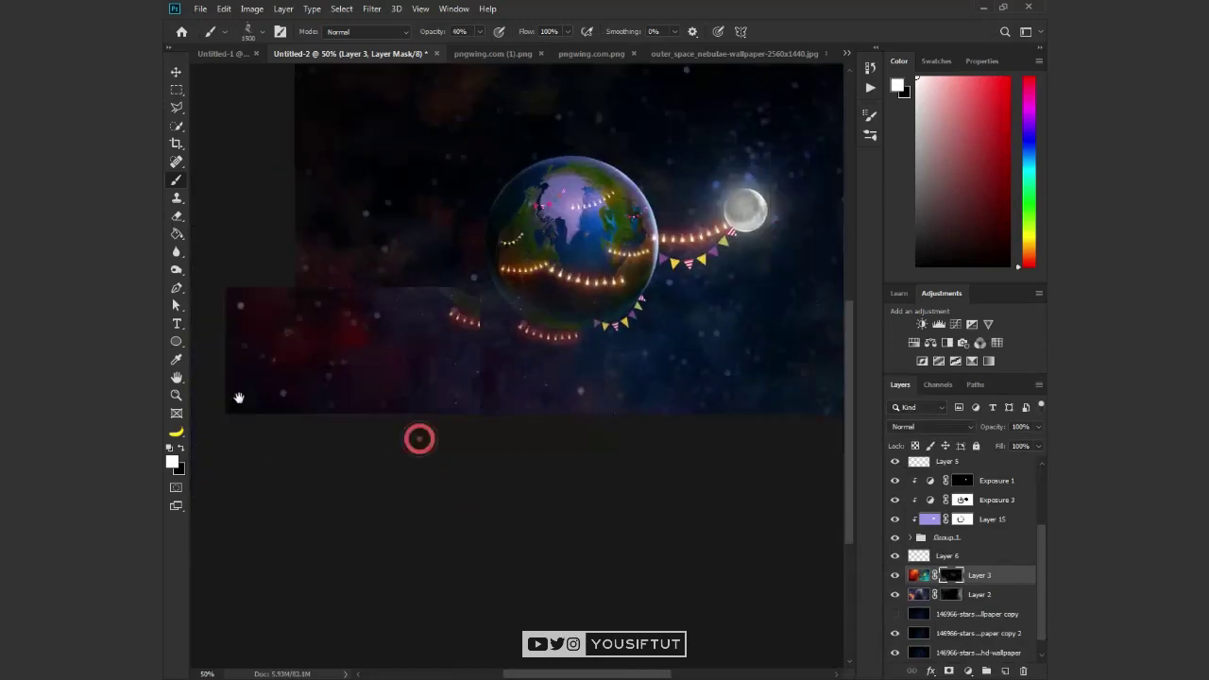
pyautogui.moveTo(418, 438); pyautogui.dragTo(264, 469)
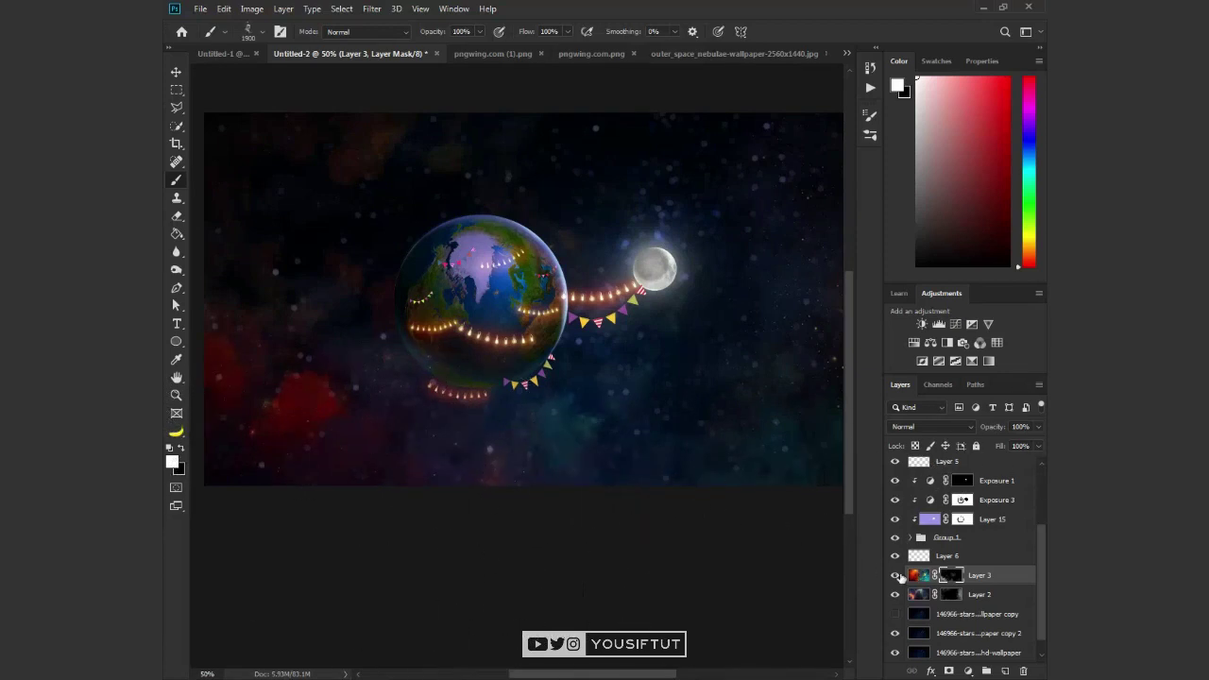
pyautogui.click(949, 594)
pyautogui.moveTo(661, 217); pyautogui.dragTo(555, 335)
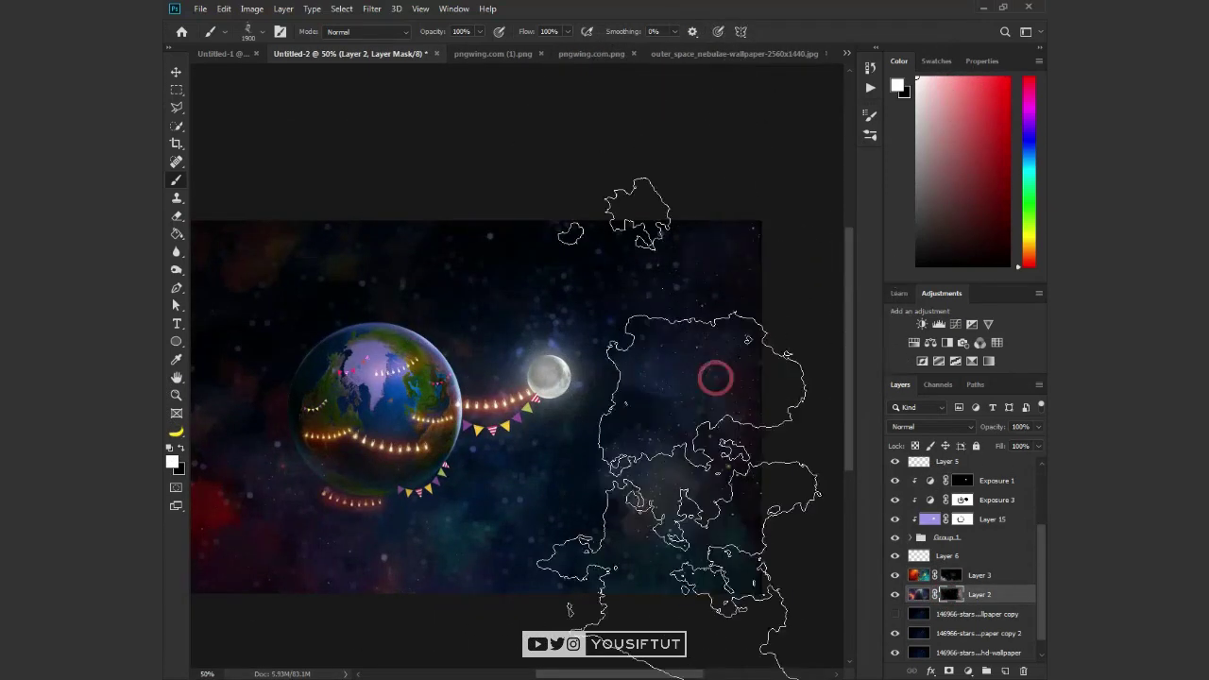
# Step: Duplicate Layer 2, flip the copy horizontally, and target its mask with the brush
pyautogui.press('v')
pyautogui.hotkey('ctrl', 'j')
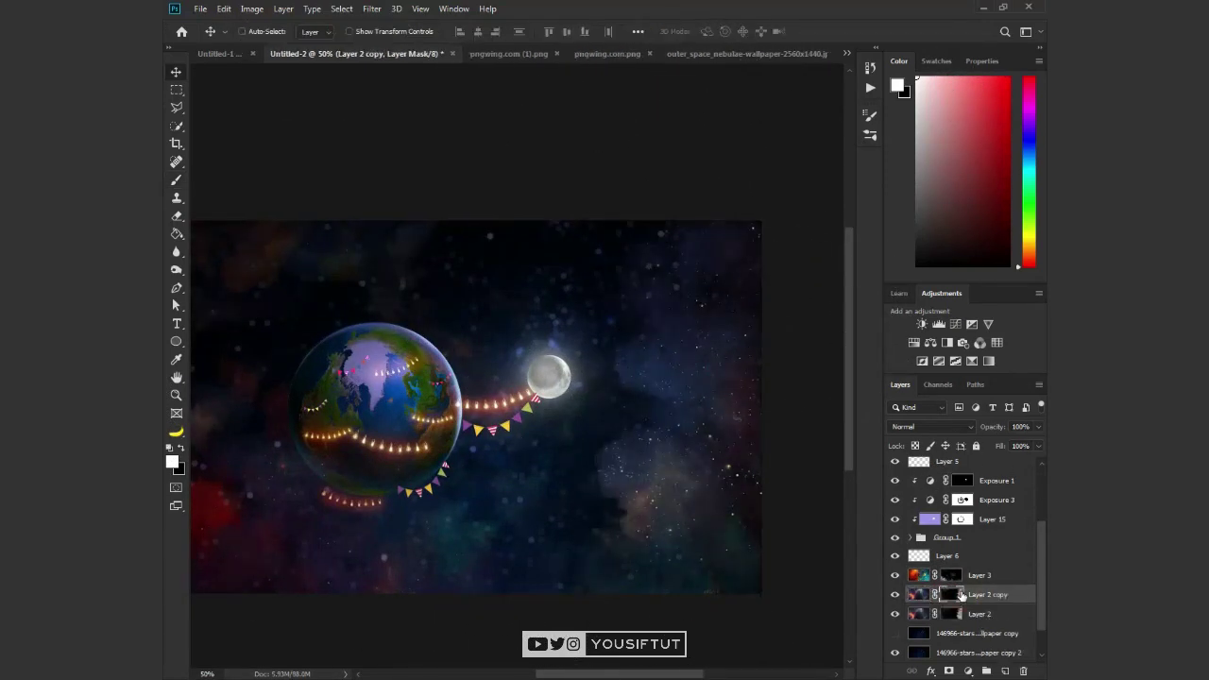
pyautogui.press('b')
pyautogui.hotkey('ctrl', '2')
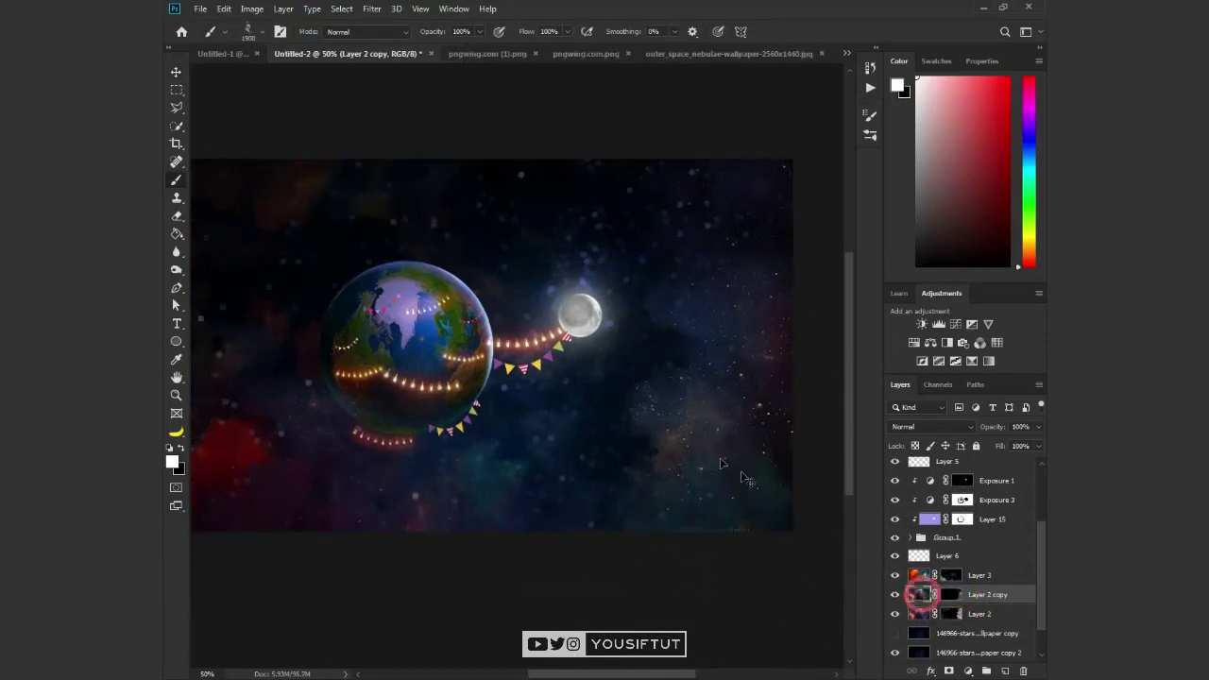
pyautogui.hotkey('ctrl', 't')
pyautogui.rightClick(713, 478)
pyautogui.click(761, 649)
pyautogui.press('Return')
pyautogui.hotkey('ctrl', '\\')
pyautogui.press('b')
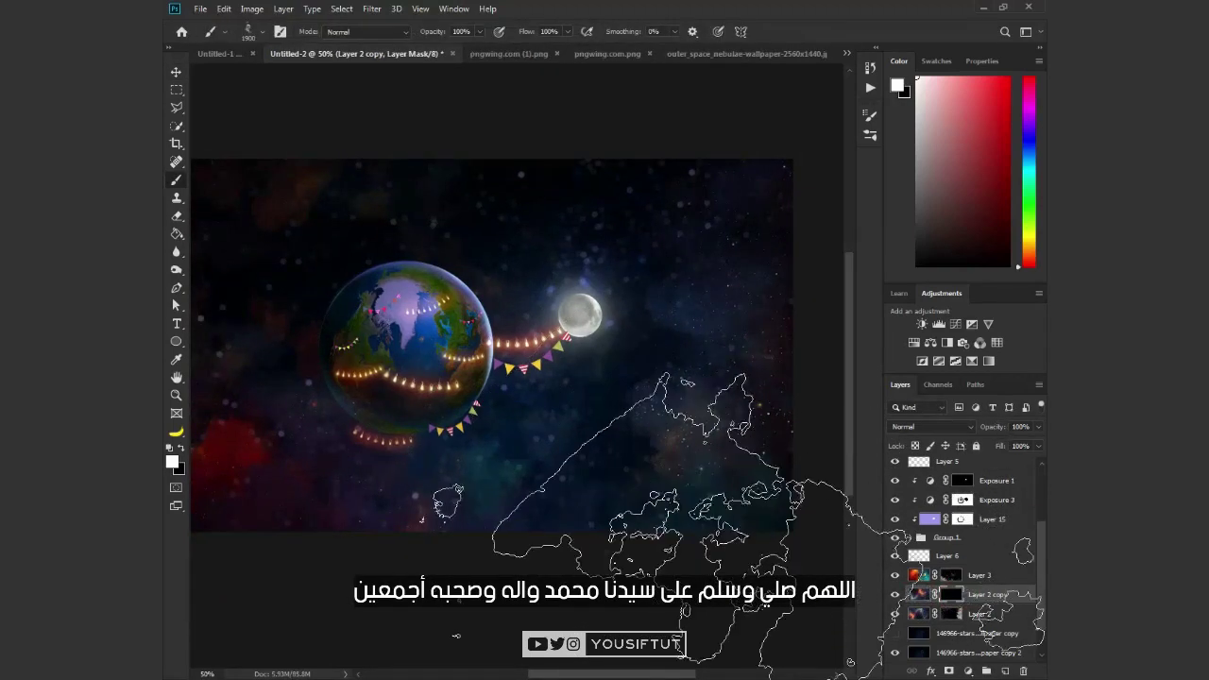
pyautogui.click(371, 9)
pyautogui.moveTo(378, 165)
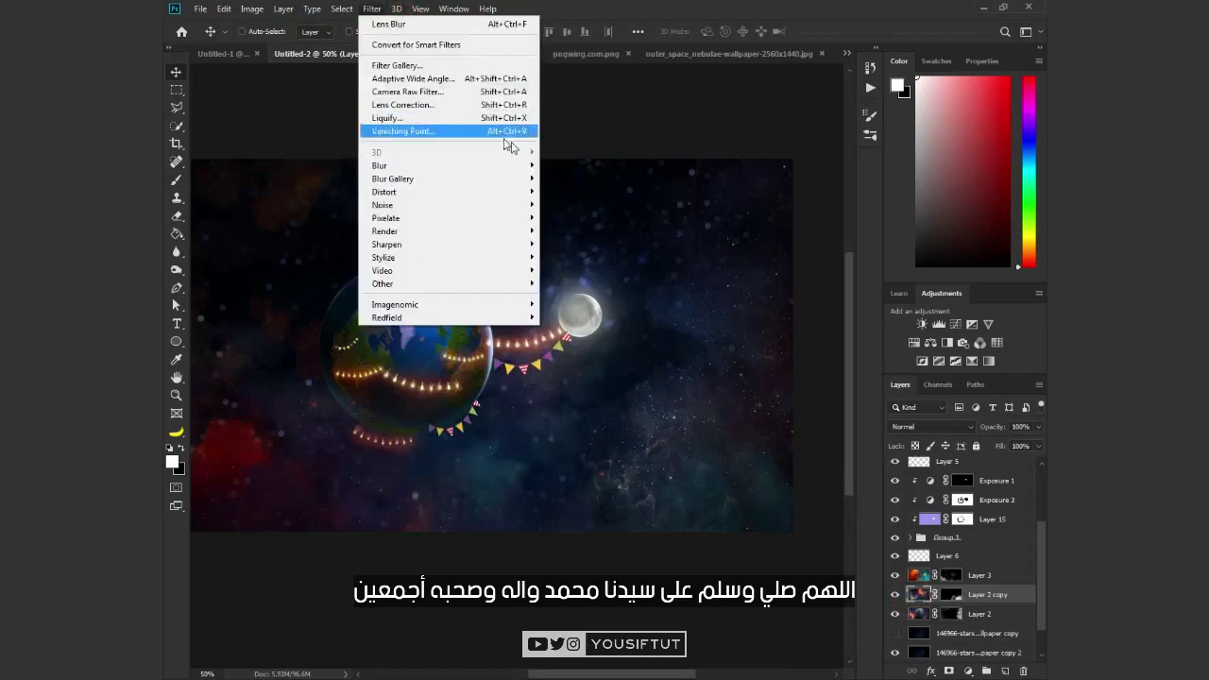
# Step: Apply Lens Blur to Layer 2 copy and toggle it off and on to compare
pyautogui.click(578, 230)
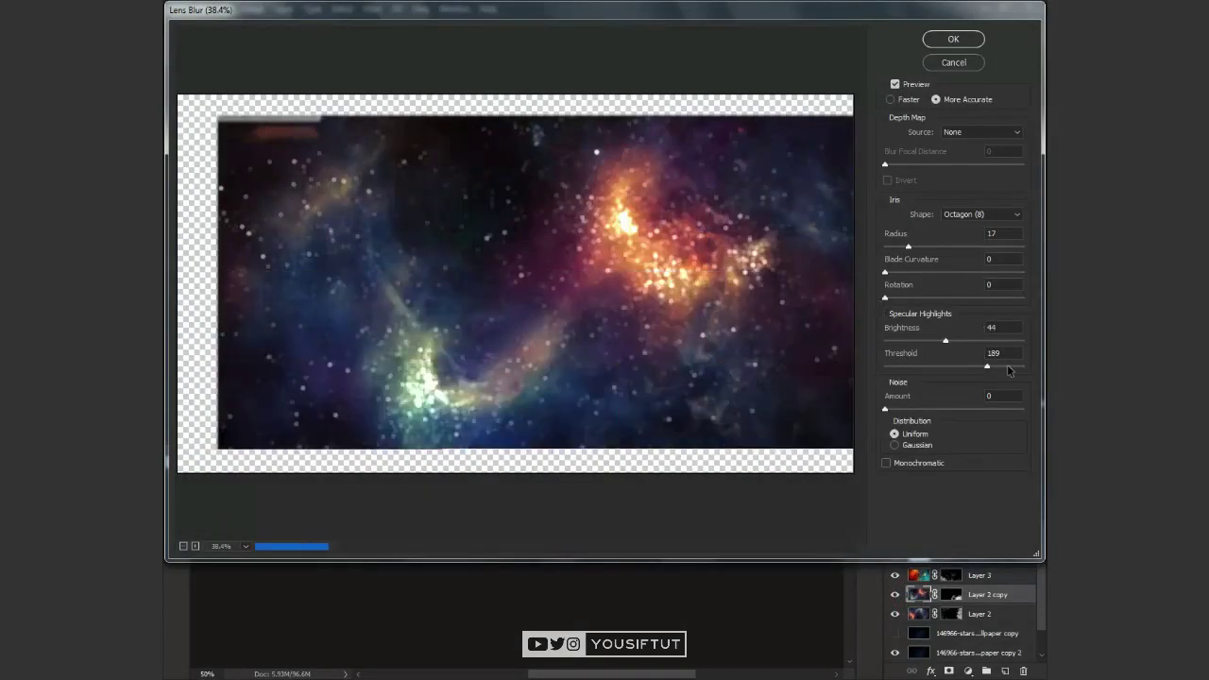
pyautogui.click(951, 62)
pyautogui.click(895, 594)
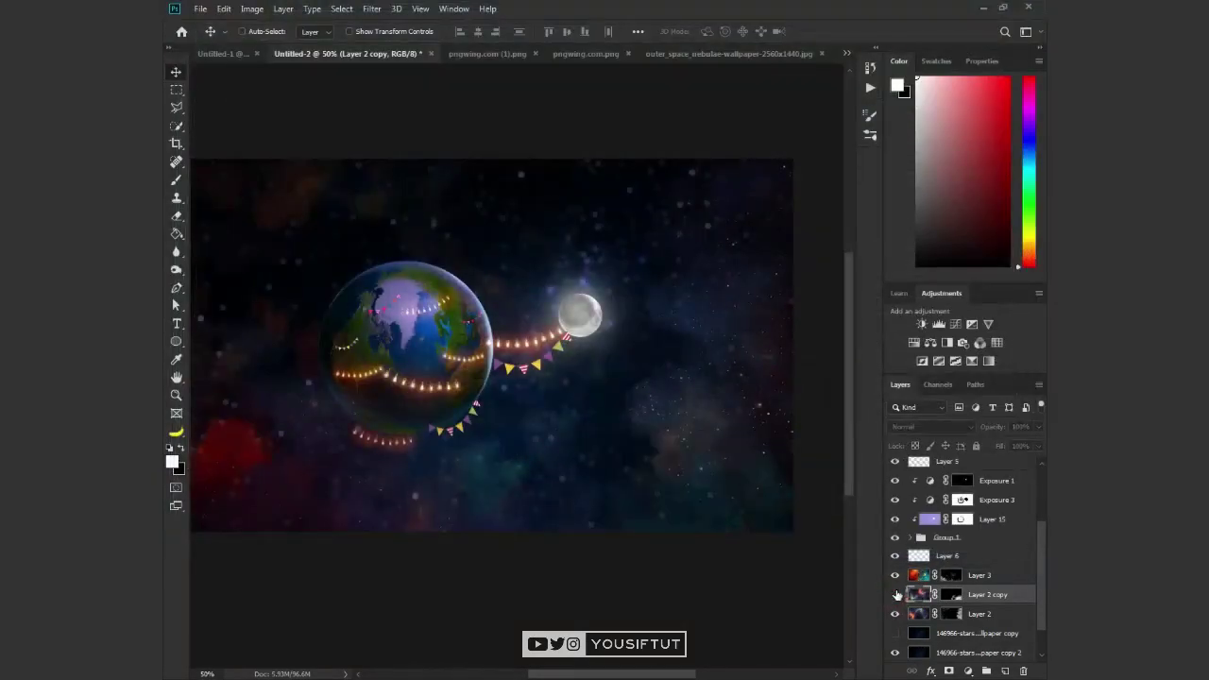
pyautogui.click(895, 594)
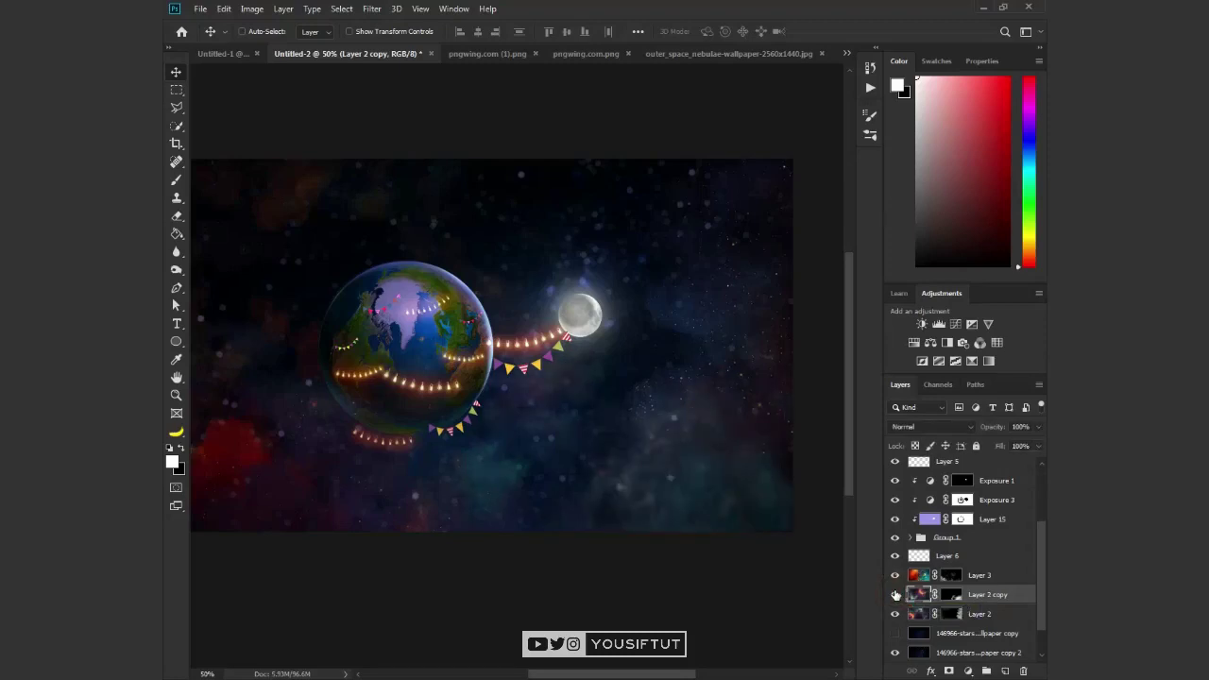
pyautogui.click(940, 427)
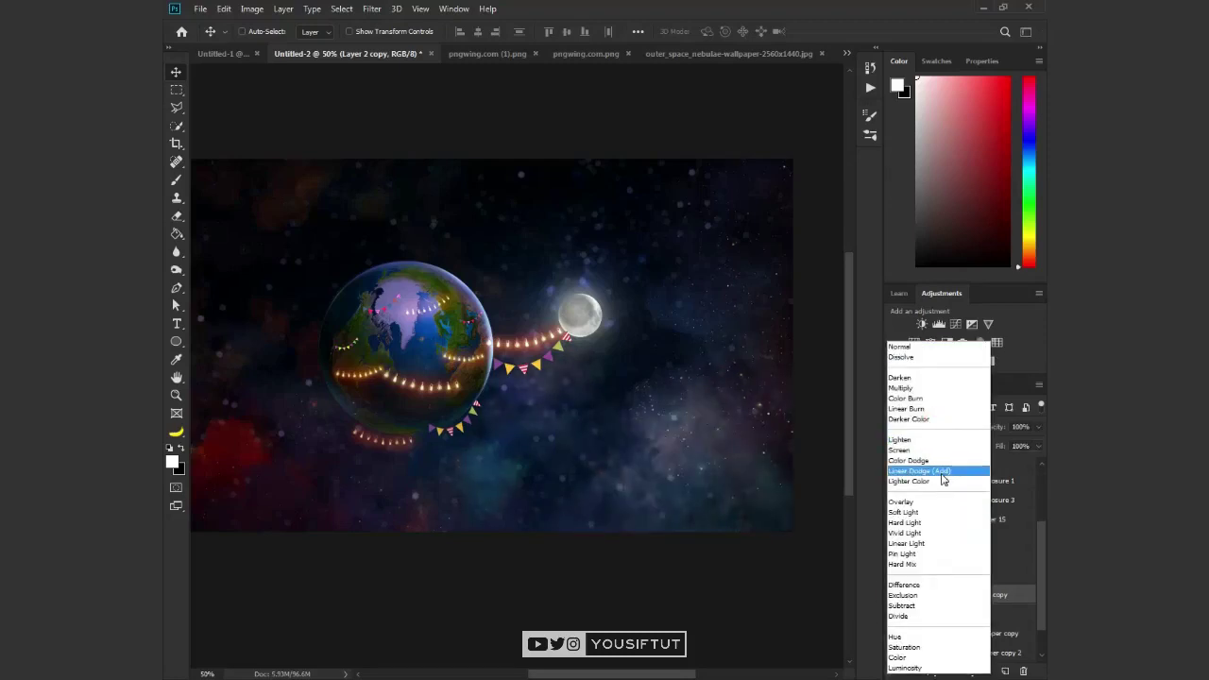
# Step: Paint a brighter cloud into Layer 2 copy's mask at lower left, then open Gaussian Blur
pyautogui.click(950, 594)
pyautogui.press('b')
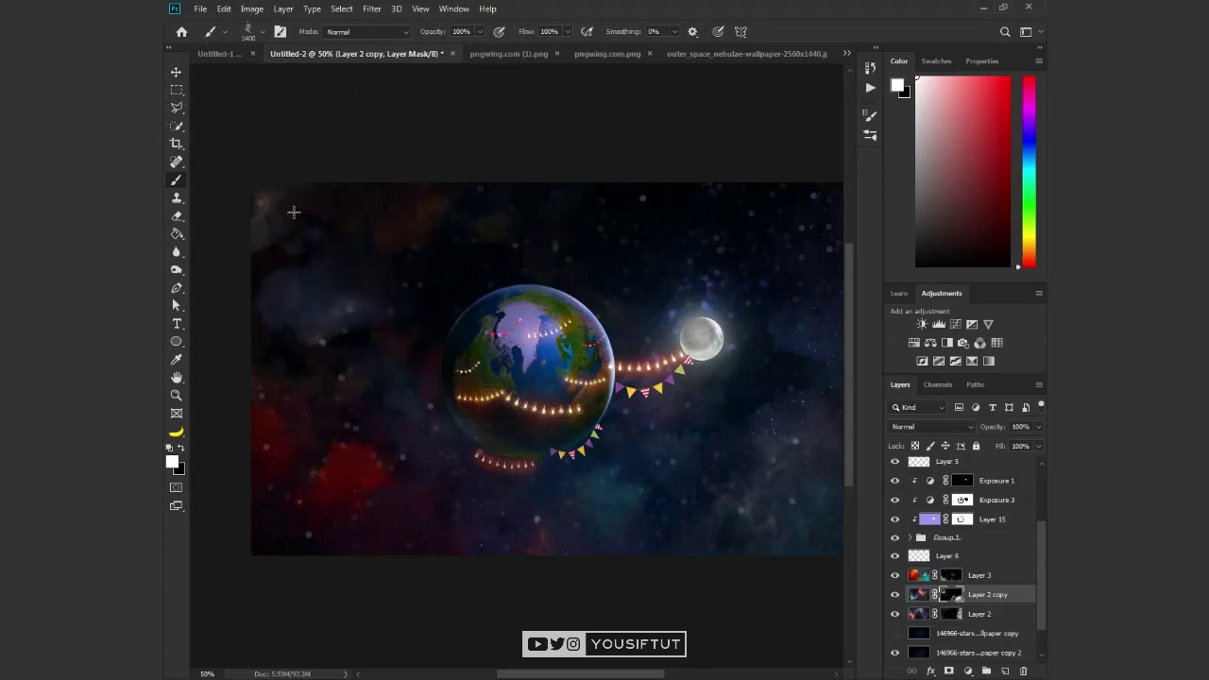
pyautogui.click(326, 448)
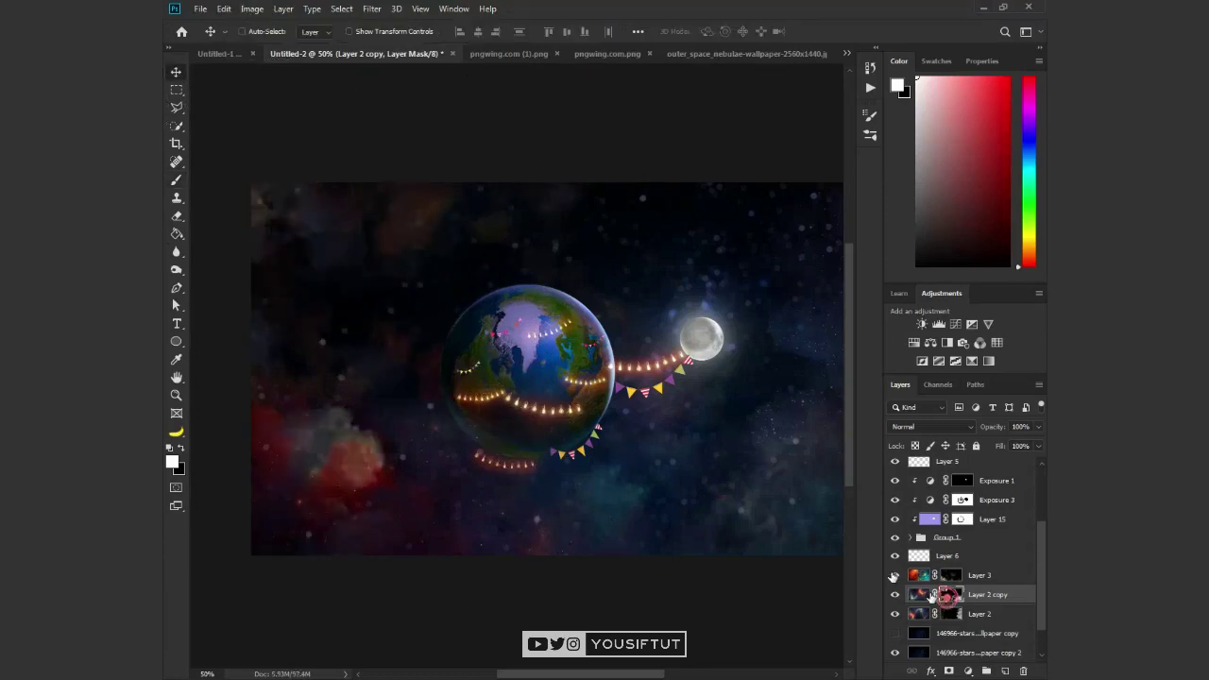
pyautogui.click(371, 8)
pyautogui.click(567, 219)
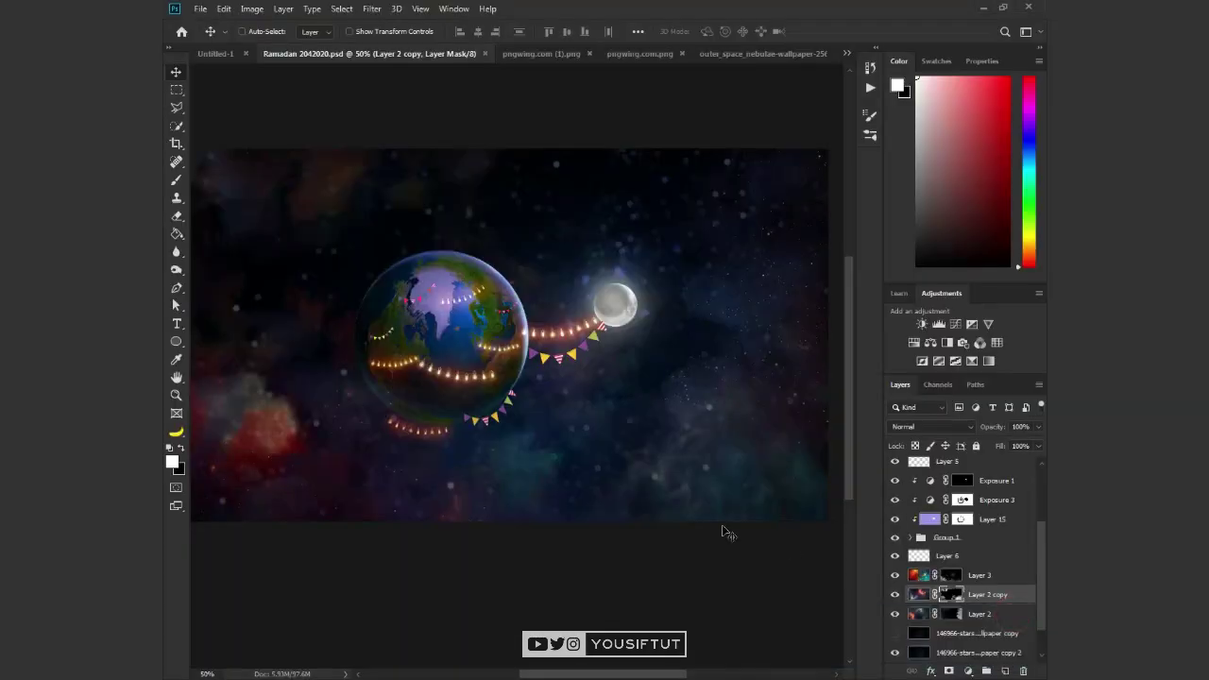
# Step: Above Layer 2, try a -1.85 Exposure layer, undo it, and add a Curves adjustment instead
pyautogui.press('z')
pyautogui.click(480, 272)
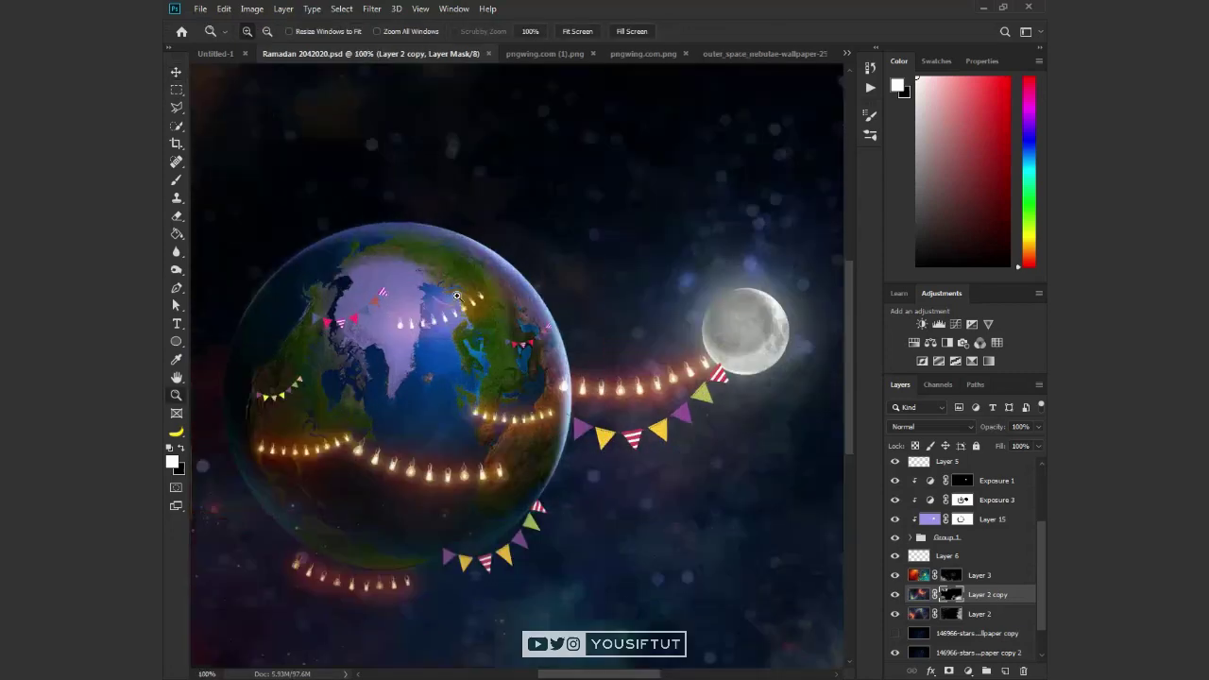
pyautogui.keyDown('alt'); pyautogui.click(576, 535); pyautogui.keyUp('alt')
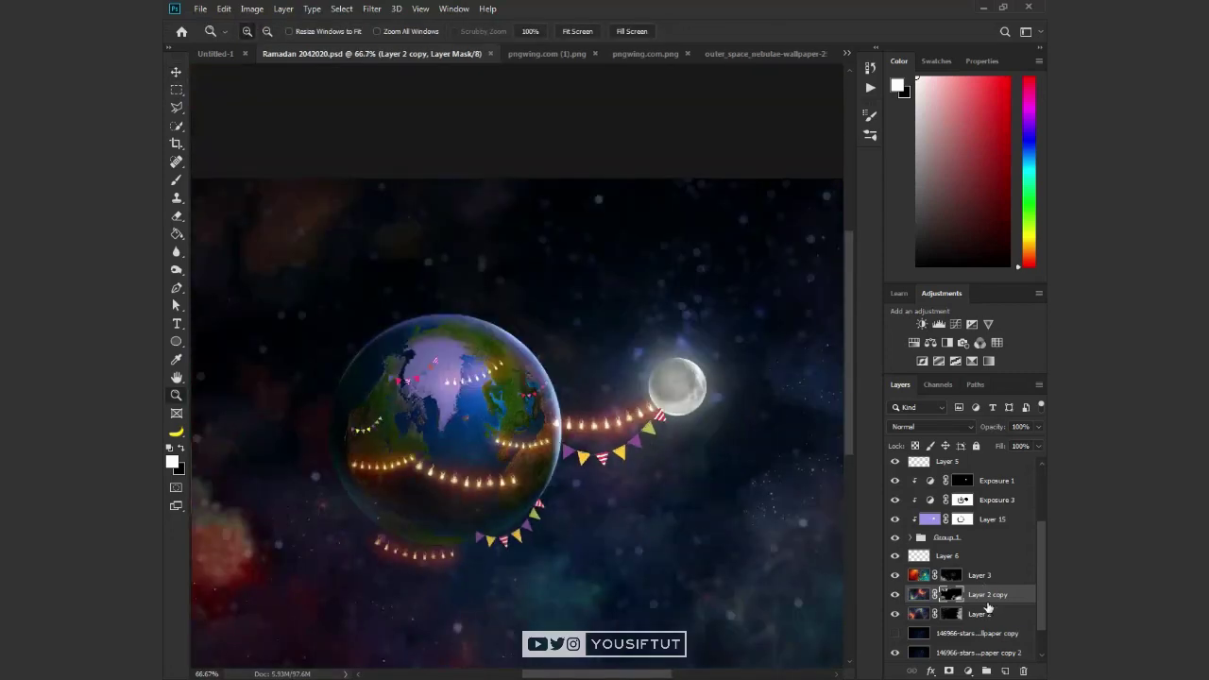
pyautogui.click(982, 612)
pyautogui.click(971, 324)
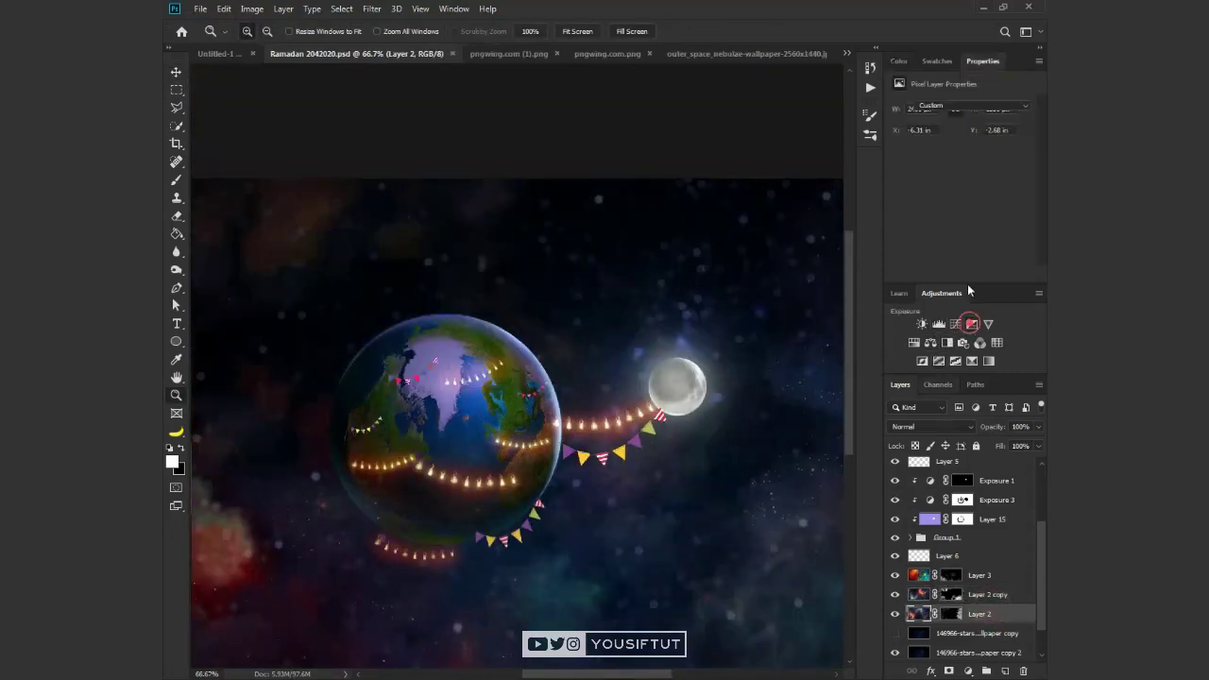
pyautogui.moveTo(959, 140); pyautogui.dragTo(942, 140)
pyautogui.hotkey('ctrl', 'alt', 'z')
pyautogui.hotkey('ctrl', 'alt', 'z')
pyautogui.hotkey('ctrl', 'alt', 'z')
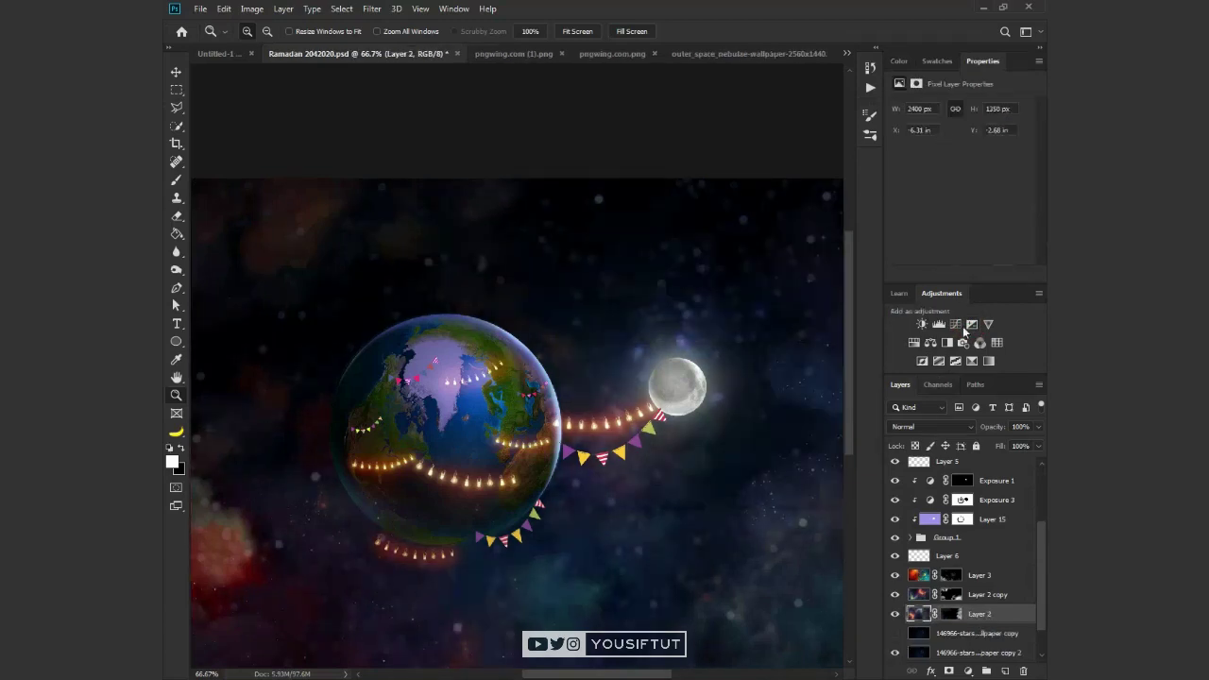
pyautogui.click(955, 324)
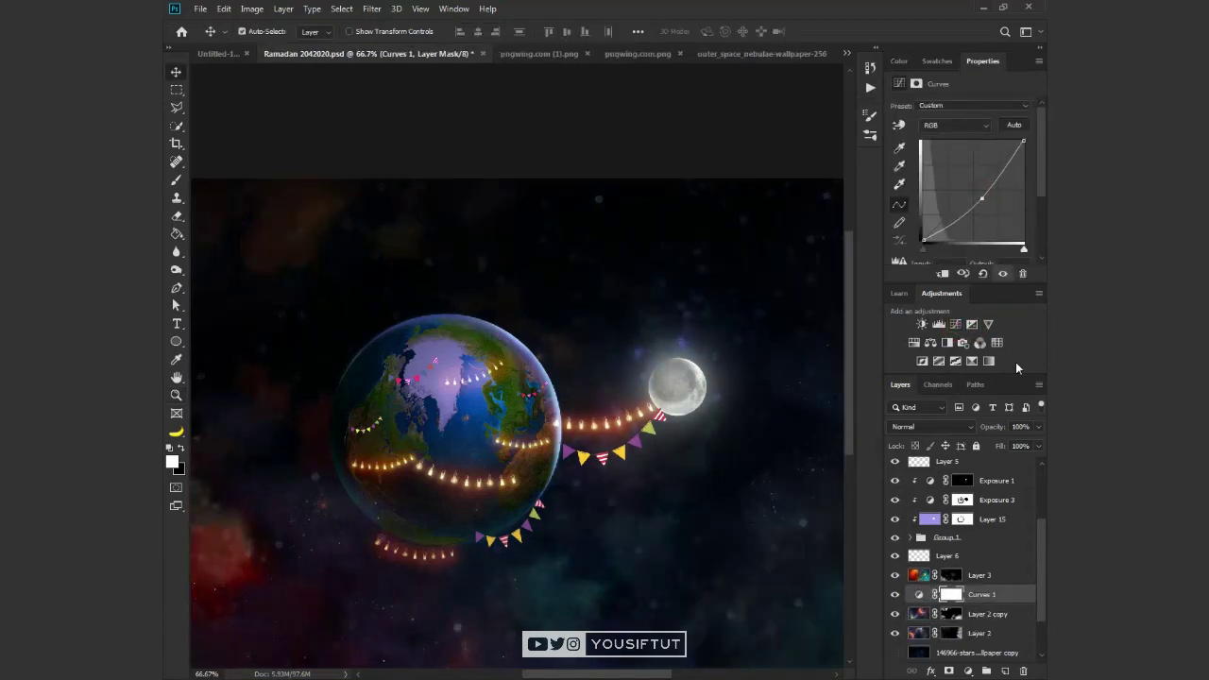
# Step: Zoom out to 50% and briefly view Untitled-1 before returning to the Ramadan document
pyautogui.hotkey('ctrl', '-')
pyautogui.press('z')
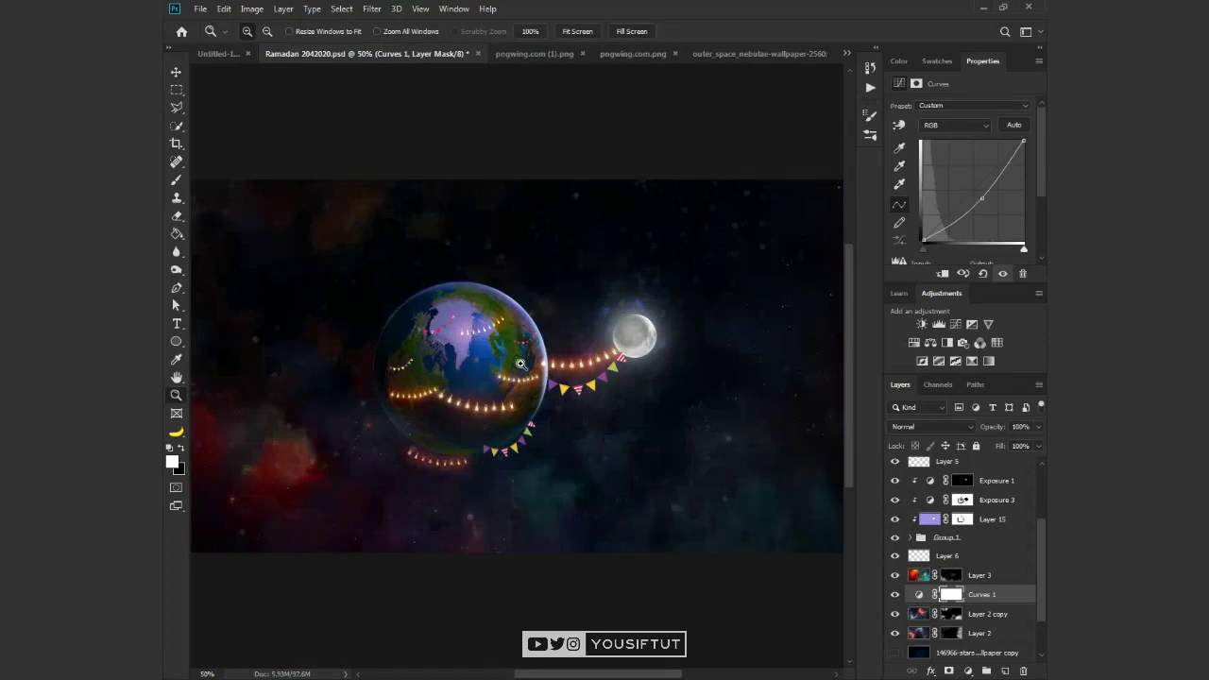
pyautogui.press('v')
pyautogui.scroll(3, 963, 558)
pyautogui.click(894, 505)
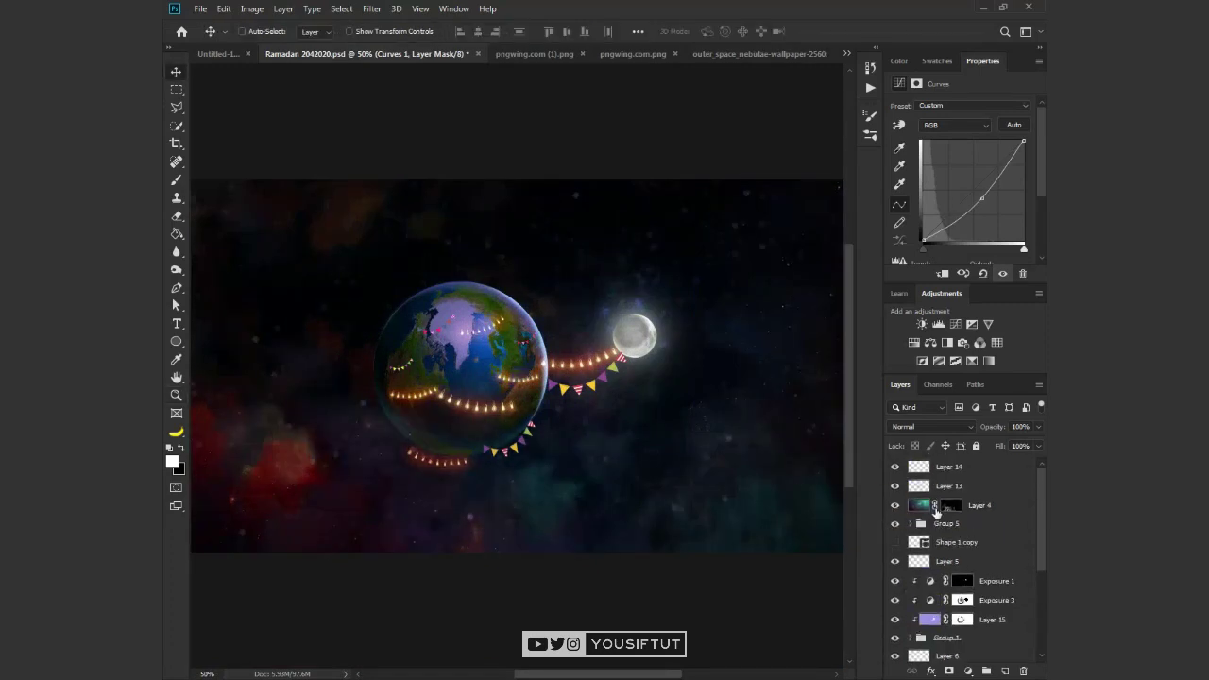
pyautogui.click(217, 54)
pyautogui.click(319, 53)
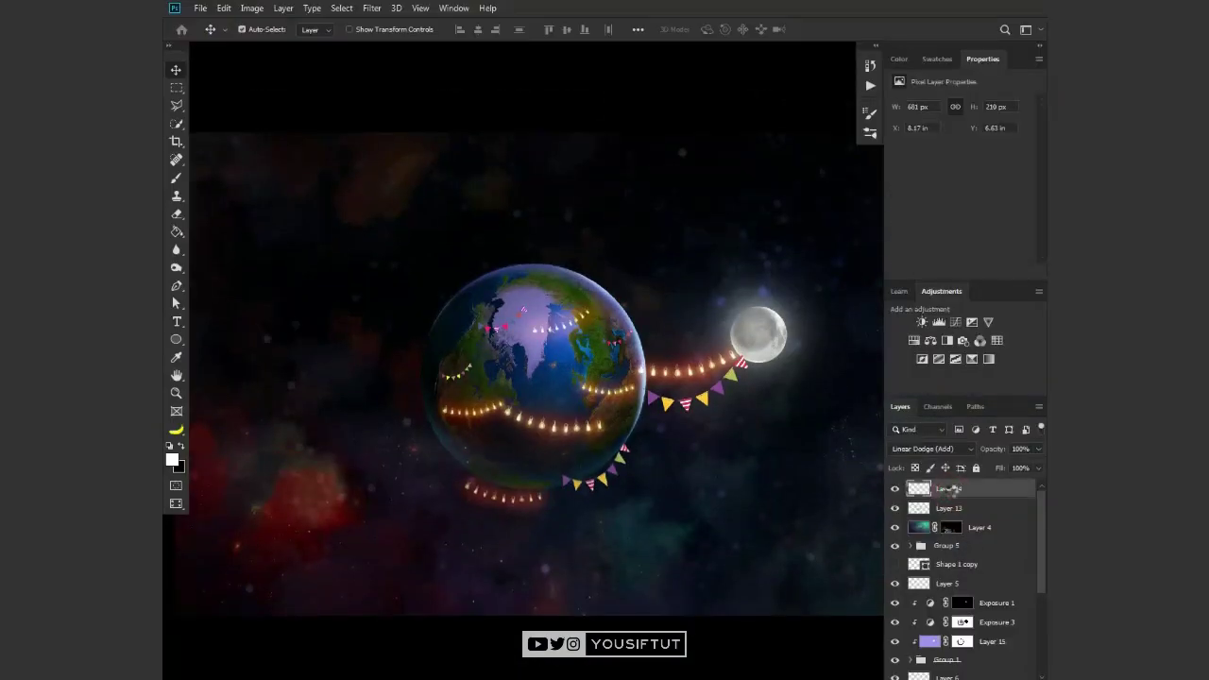
# Step: Stamp visible layers into a new stars layer, move it above Layer 14, and flip it horizontally
pyautogui.hotkey('ctrl', 'alt', 'shift', 'e')
pyautogui.click(371, 8)
pyautogui.click(413, 91)
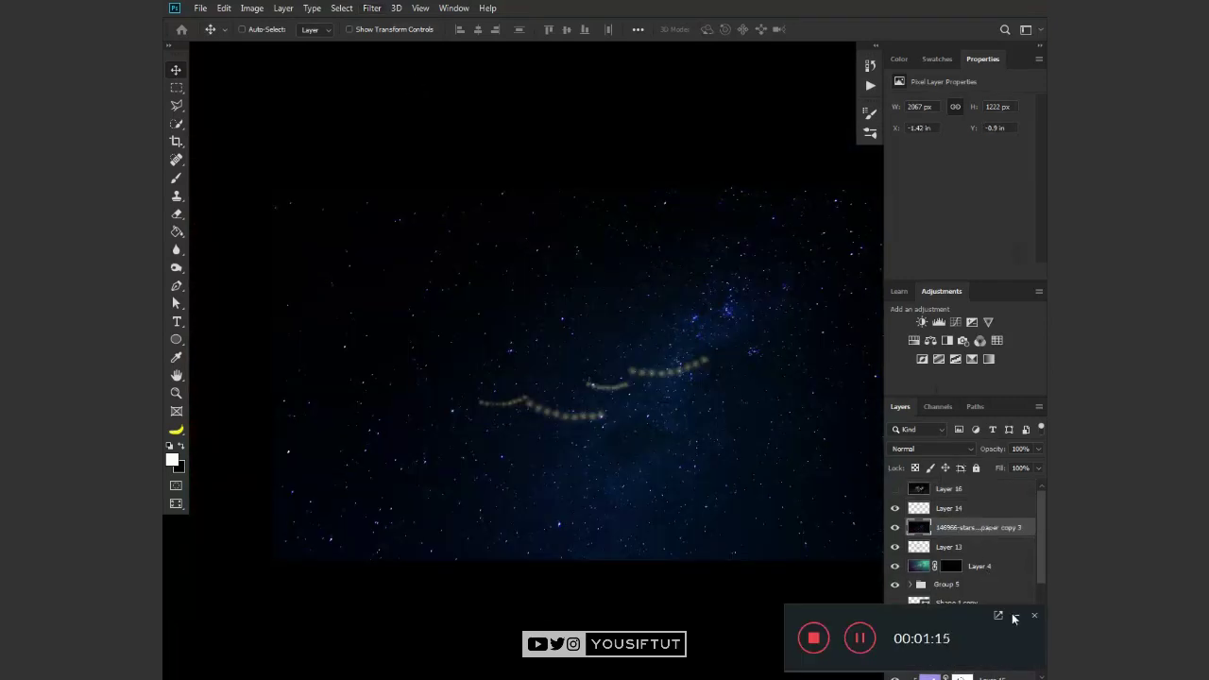
pyautogui.moveTo(957, 529); pyautogui.dragTo(956, 508)
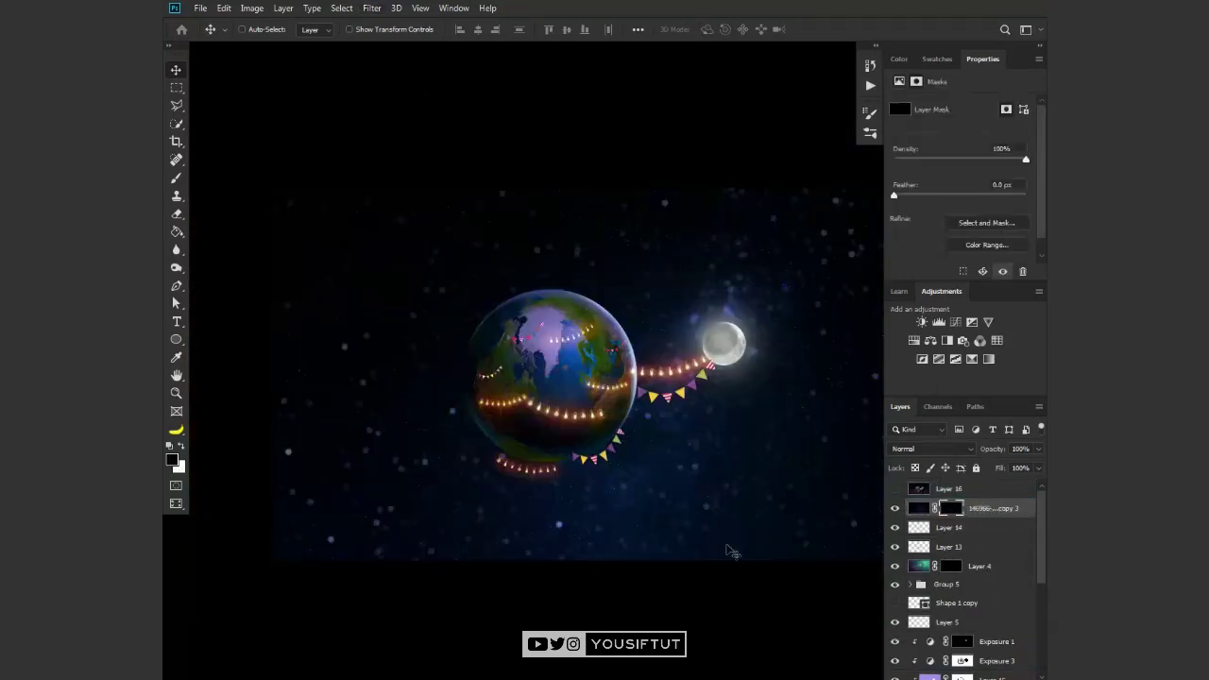
pyautogui.hotkey('ctrl', 't')
pyautogui.rightClick(689, 453)
pyautogui.click(728, 627)
pyautogui.press('Return')
# Step: Mask away the lower stars at 100% brush opacity and blend the layer with Linear Dodge (Add)
pyautogui.press('b')
pyautogui.moveTo(529, 444); pyautogui.dragTo(567, 472)
pyautogui.press('0')
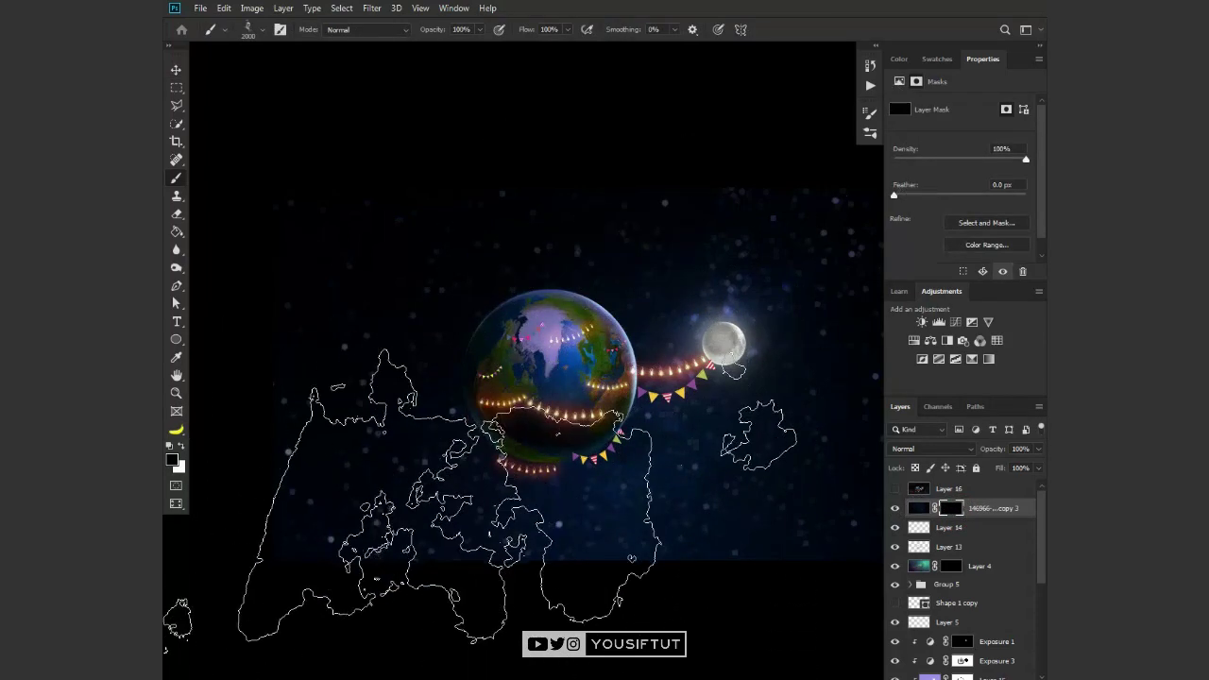
pyautogui.moveTo(349, 482); pyautogui.dragTo(543, 536)
pyautogui.click(930, 448)
pyautogui.click(934, 467)
pyautogui.moveTo(713, 260); pyautogui.dragTo(604, 324)
pyautogui.press('f')
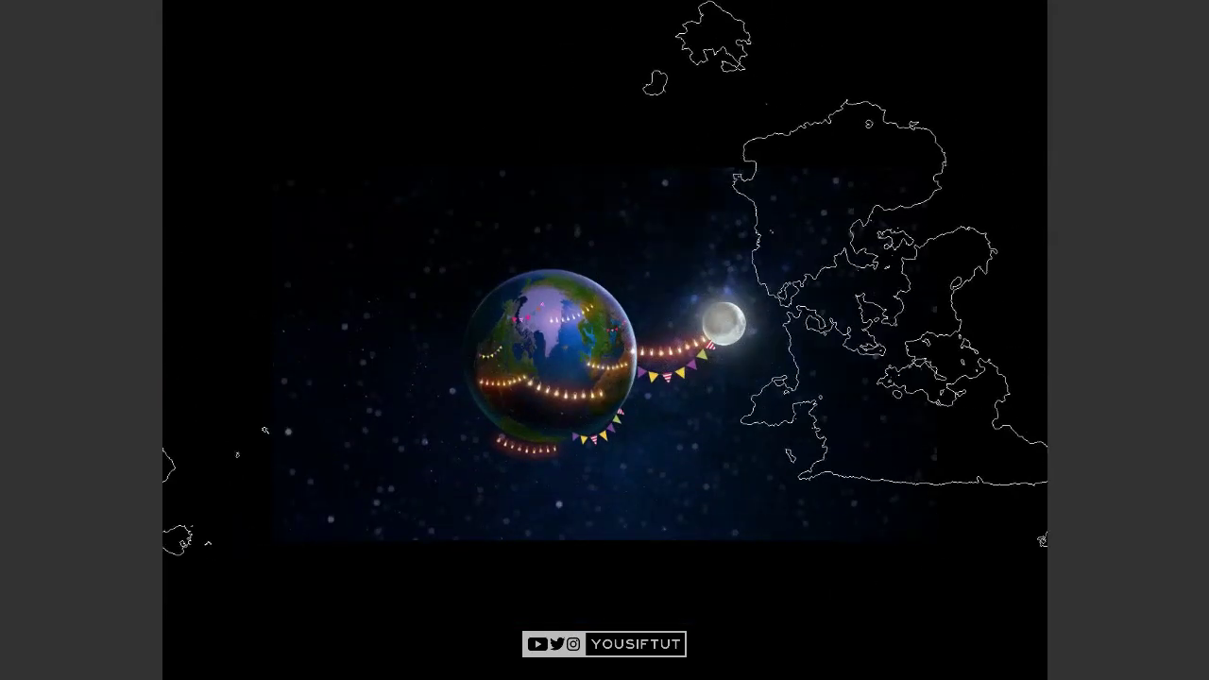
pyautogui.moveTo(888, 257); pyautogui.dragTo(775, 296)
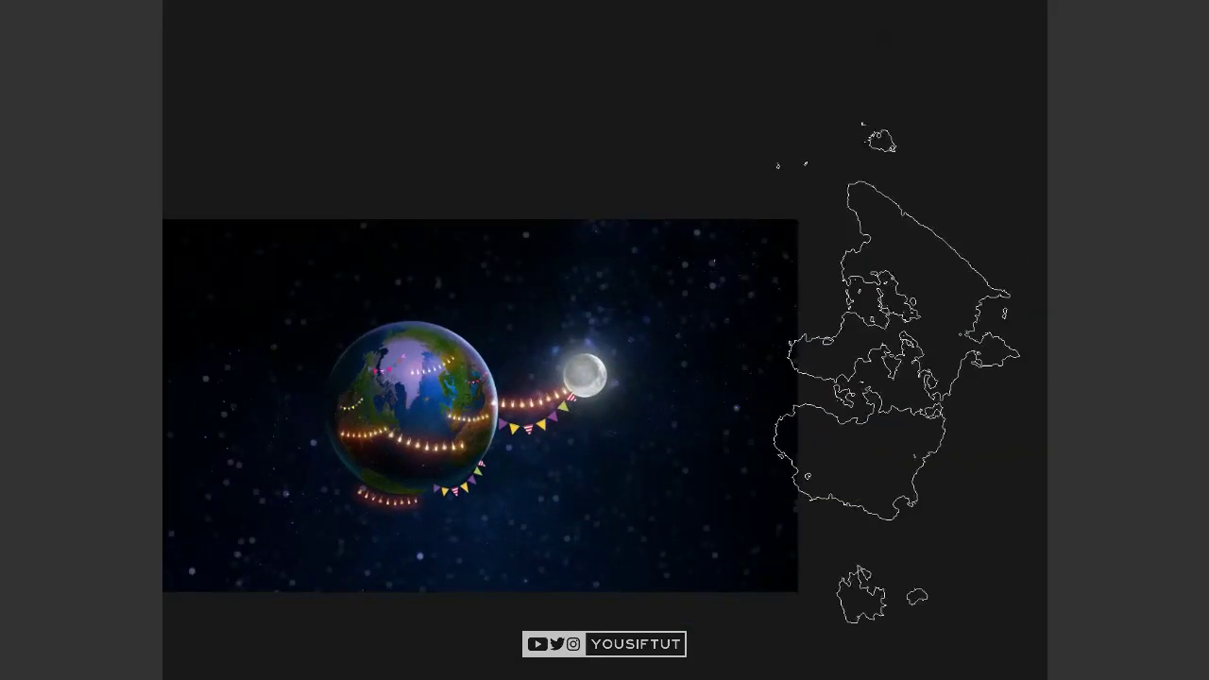
pyautogui.moveTo(591, 492); pyautogui.dragTo(661, 492)
pyautogui.press('f')
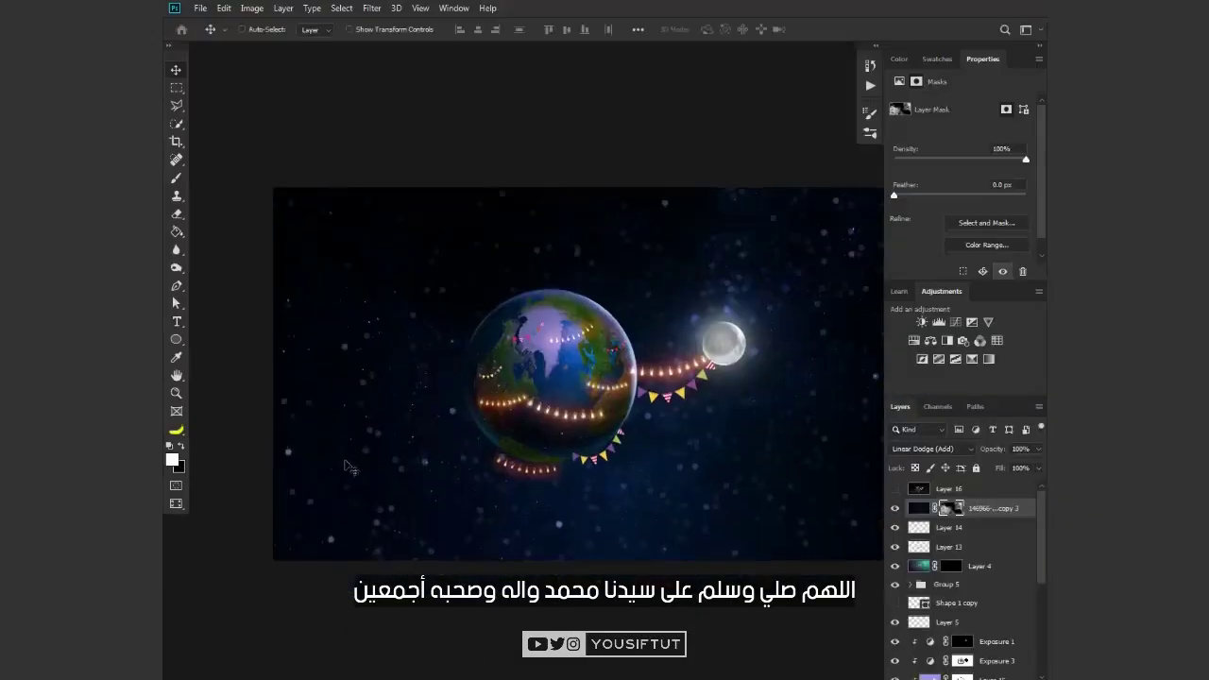
# Step: Duplicate the stars layer with a hide-all mask and group both copies into Group 7
pyautogui.hotkey('ctrl', 'j')
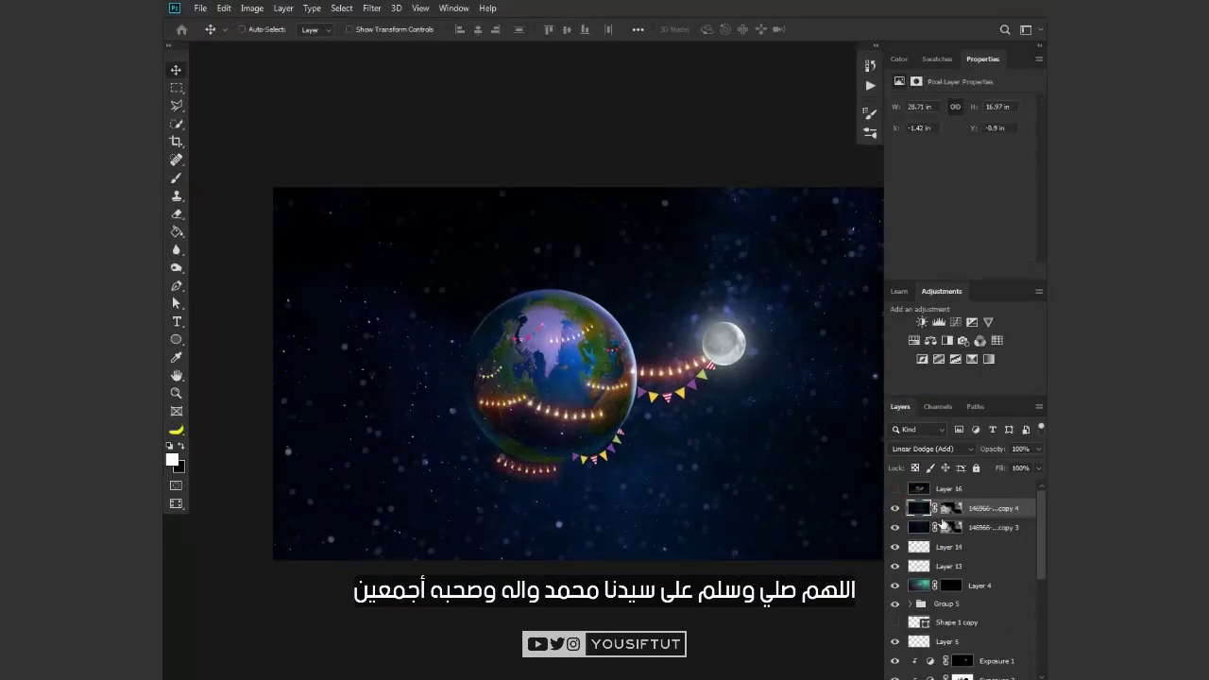
pyautogui.hotkey('ctrl', 'i')
pyautogui.press('b')
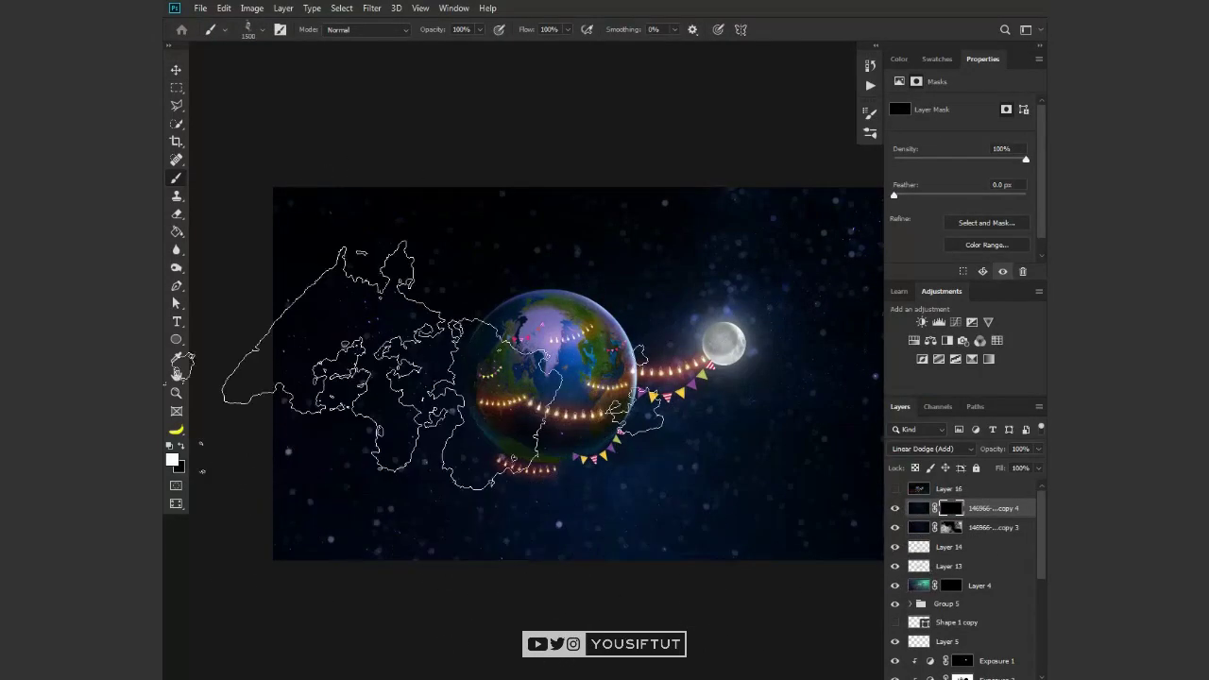
pyautogui.press('v')
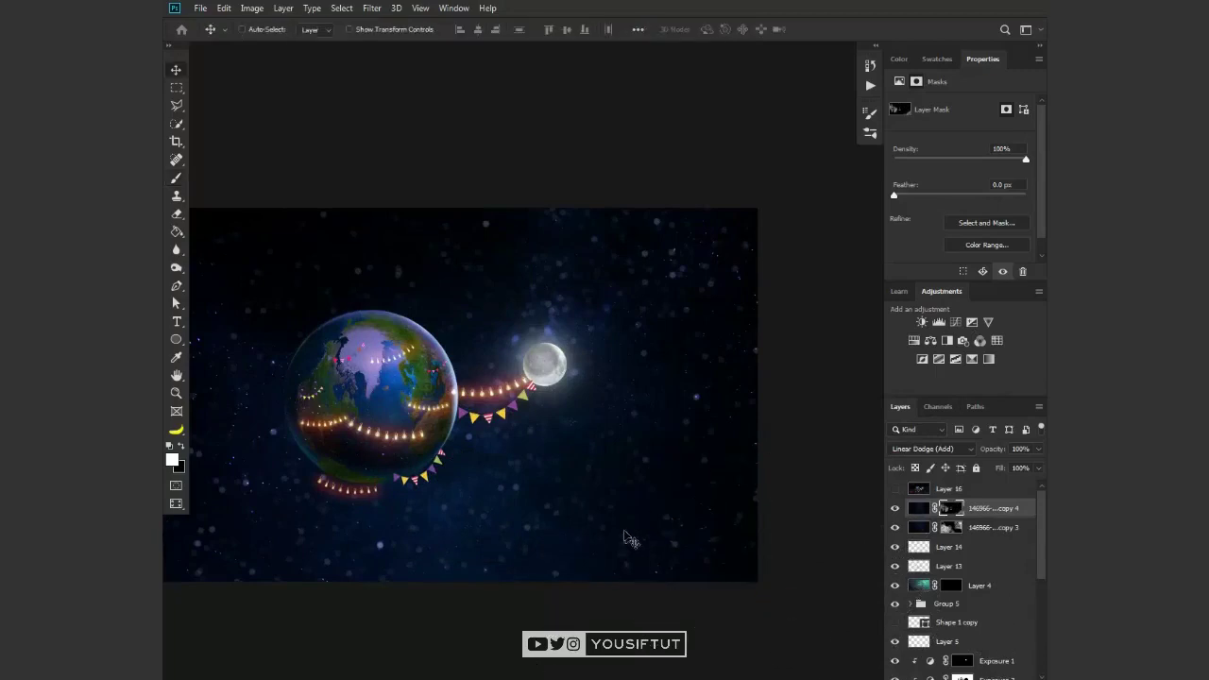
pyautogui.keyDown('shift'); pyautogui.click(920, 526); pyautogui.keyUp('shift')
pyautogui.hotkey('ctrl', 'g')
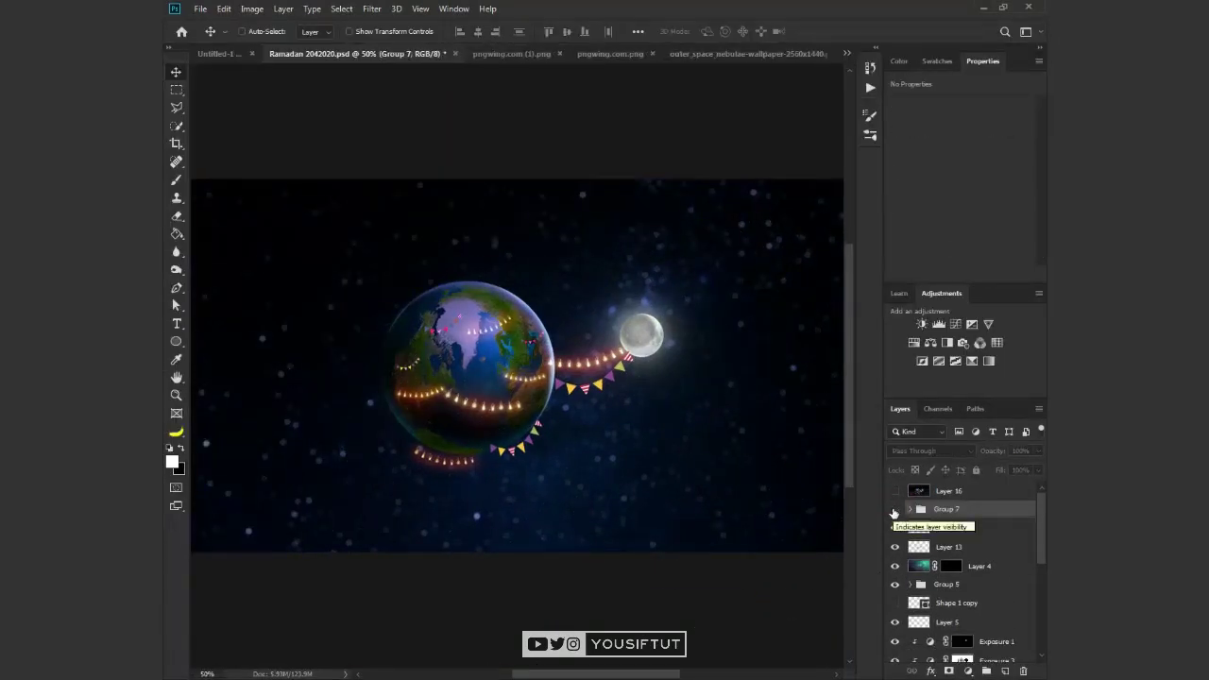
# Step: At 66.7% zoom, show Group 7, Layer 3 and Layer 2 copy, then select Layer 2 copy
pyautogui.hotkey('ctrl', '+')
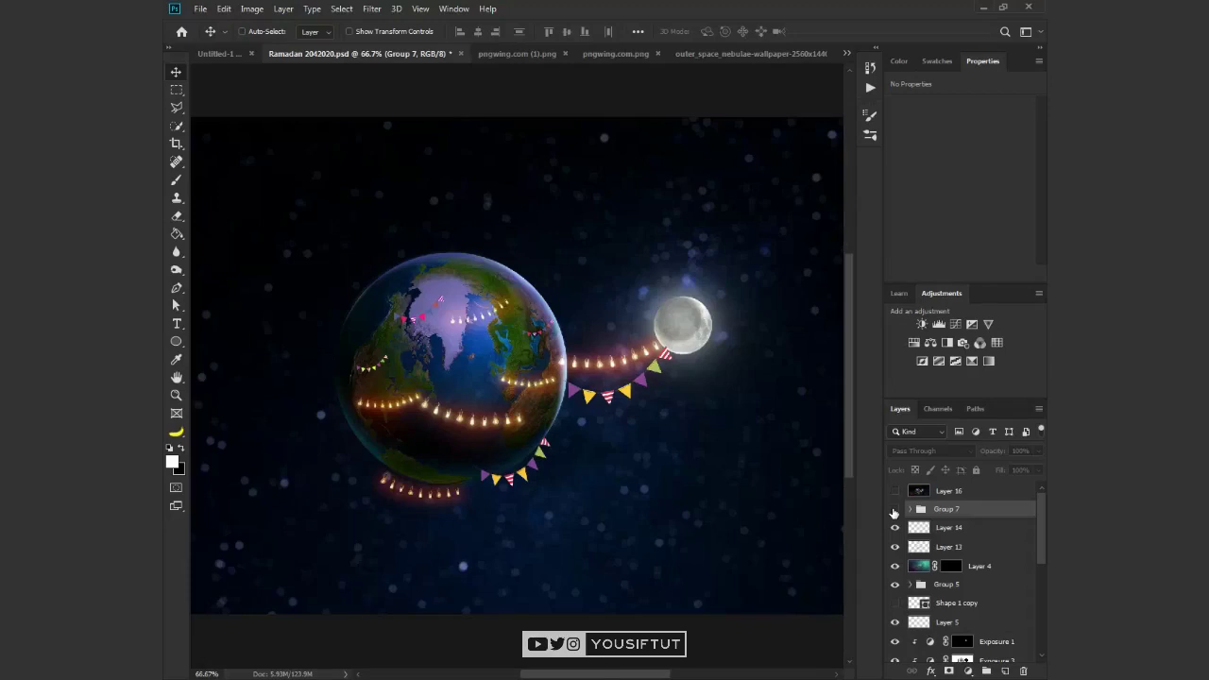
pyautogui.click(893, 509)
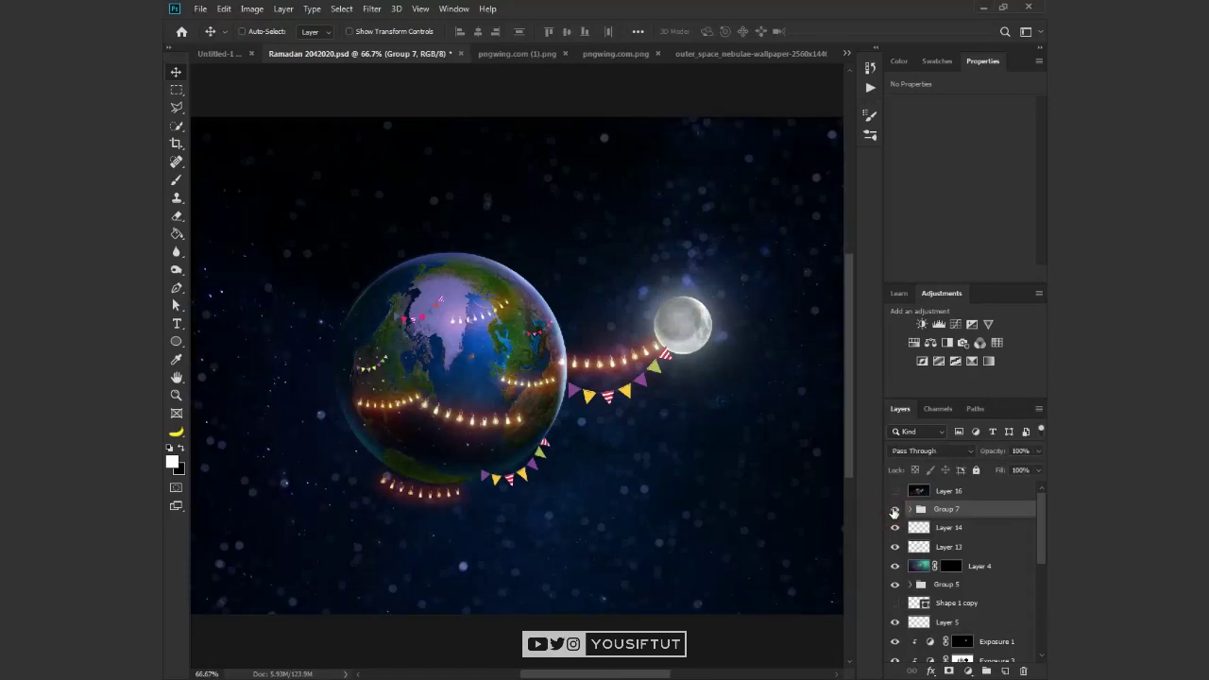
pyautogui.scroll(-5, 897, 548)
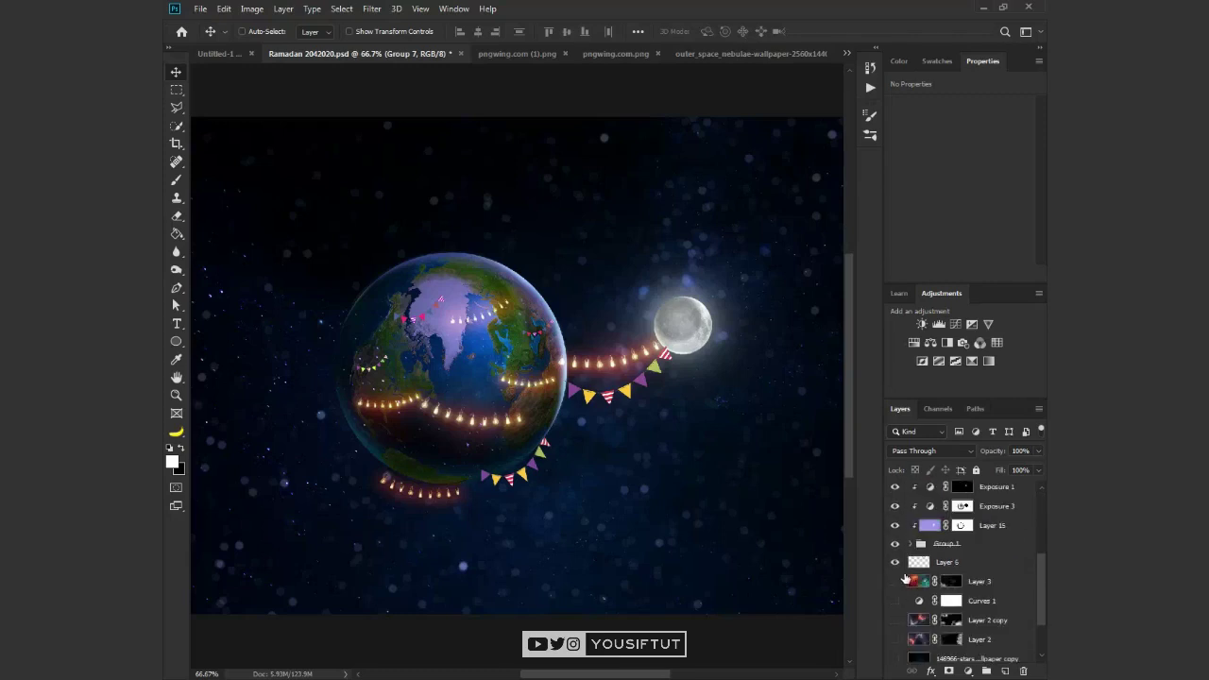
pyautogui.click(893, 580)
pyautogui.click(894, 619)
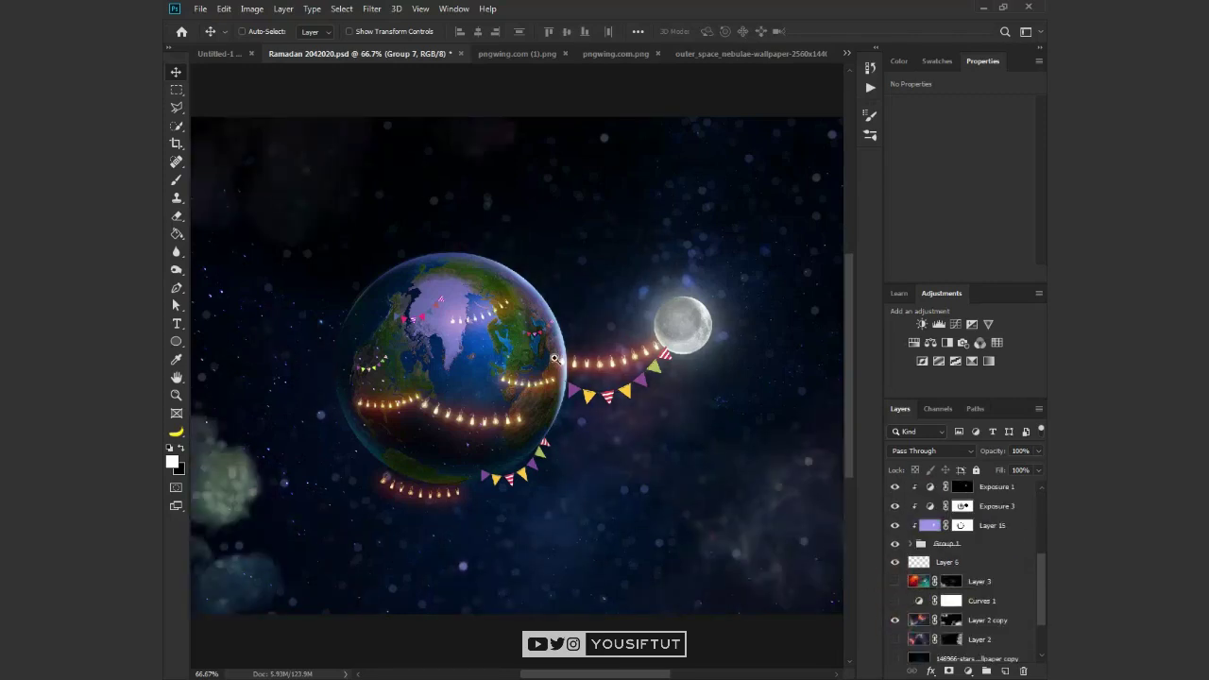
pyautogui.scroll(-1, 556, 358)
pyautogui.click(916, 620)
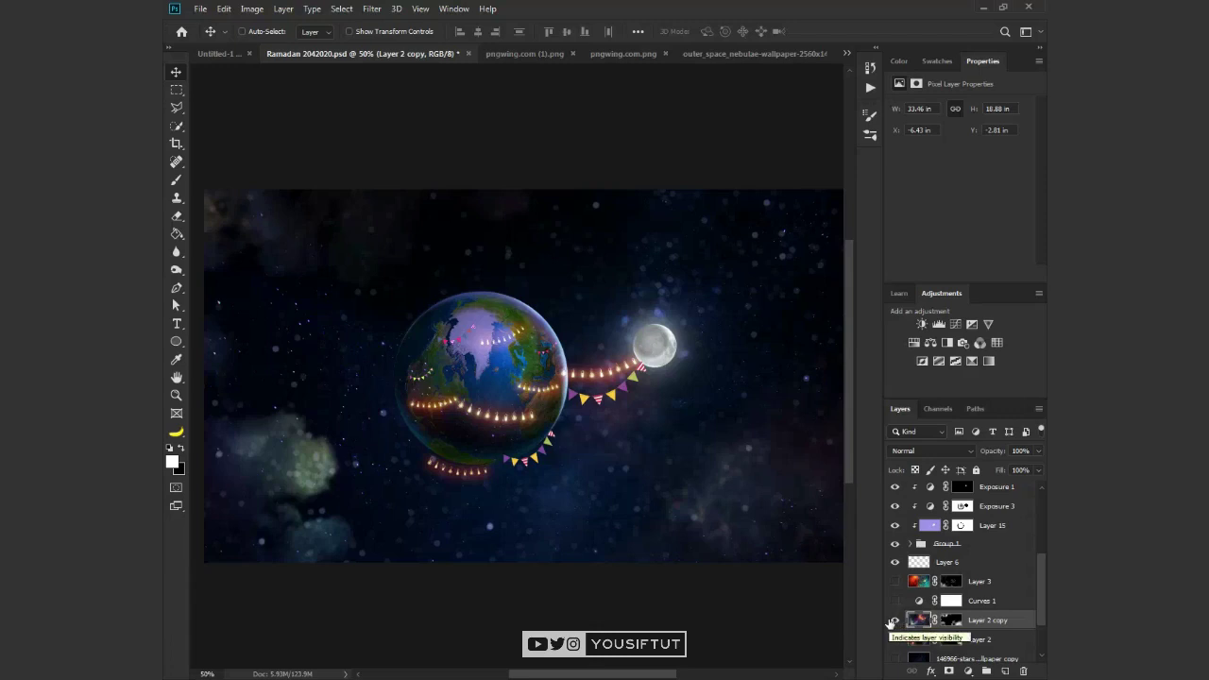
pyautogui.click(894, 639)
pyautogui.click(894, 639)
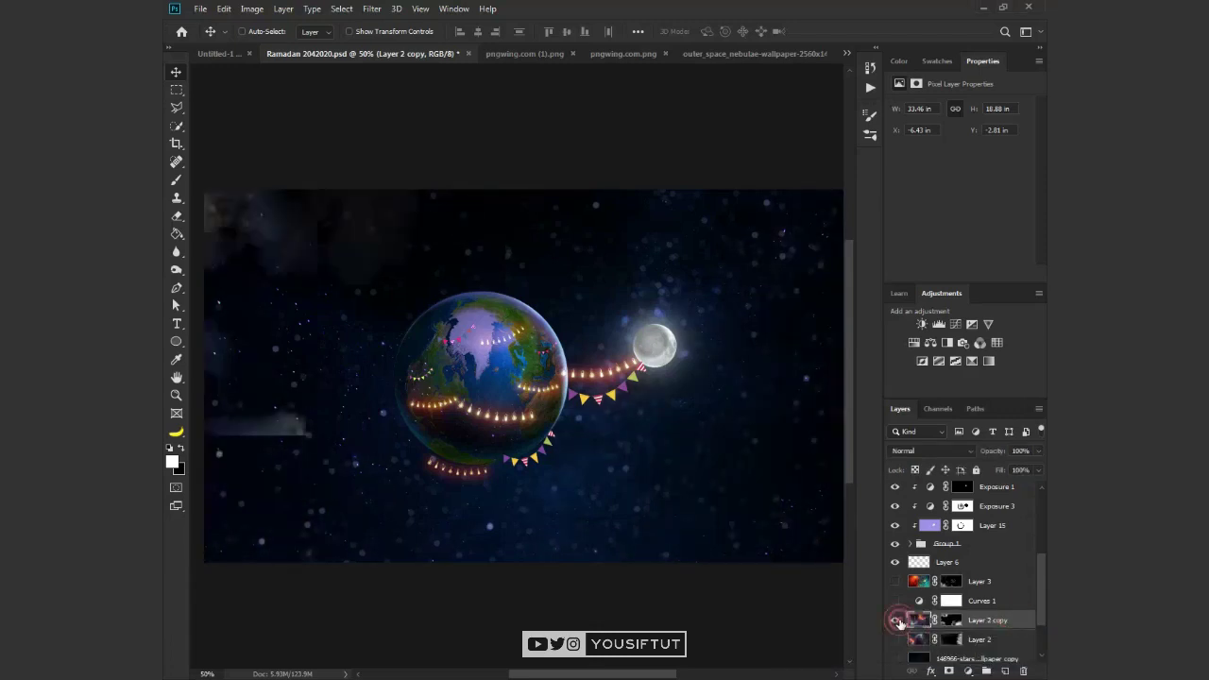
# Step: On Layer 2 copy's mask, paint out the left green nebula and restore faint lower-left nebula at 40%
pyautogui.click(950, 619)
pyautogui.press('b')
pyautogui.press('x')
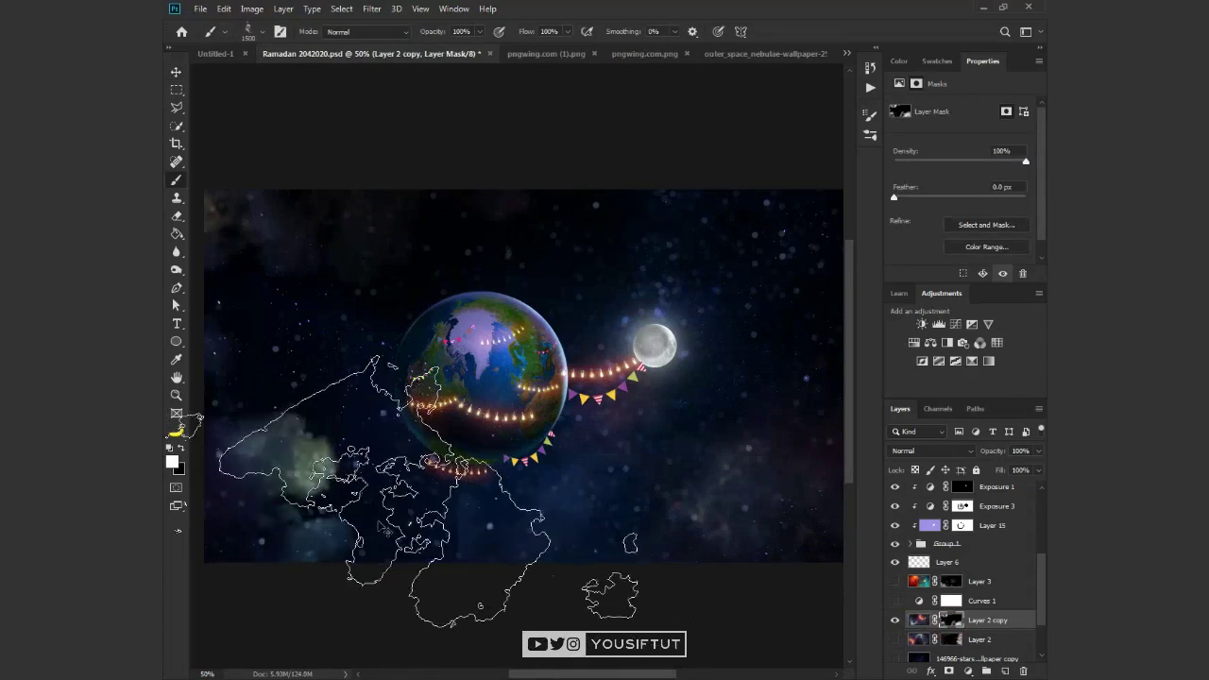
pyautogui.moveTo(469, 651); pyautogui.dragTo(419, 482)
pyautogui.press('x')
pyautogui.press('4')
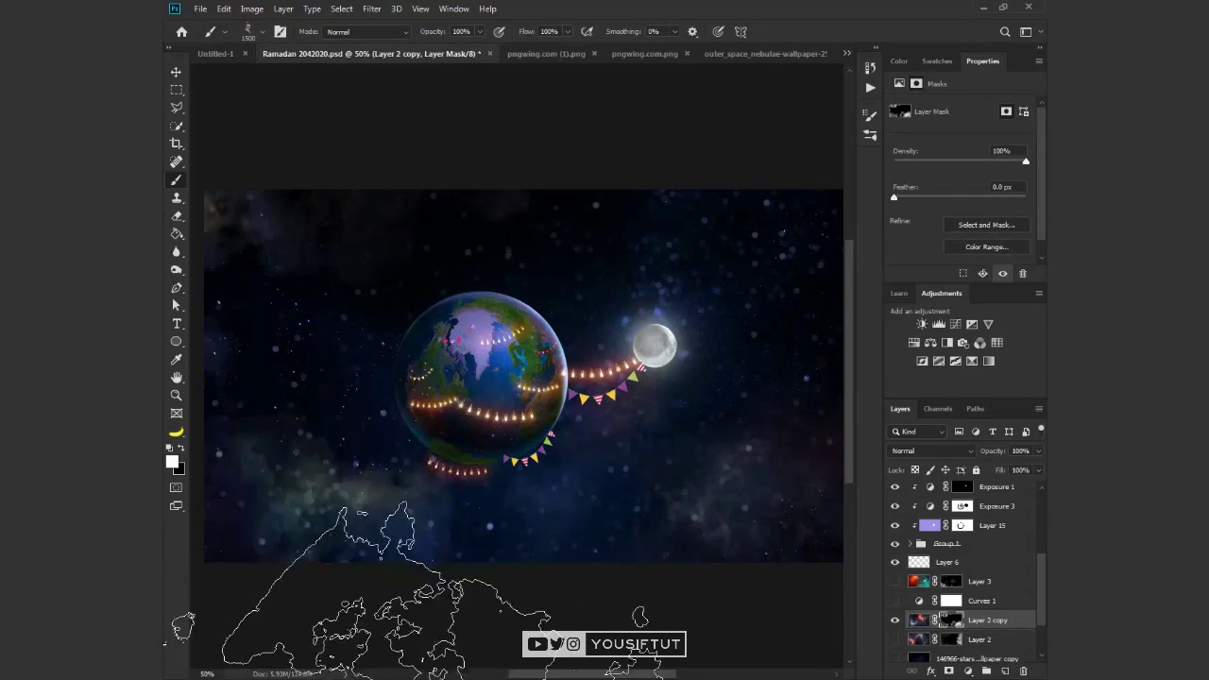
pyautogui.moveTo(378, 605)
pyautogui.mouseDown()
pyautogui.moveTo(271, 411)
pyautogui.moveTo(340, 486)
pyautogui.mouseUp()
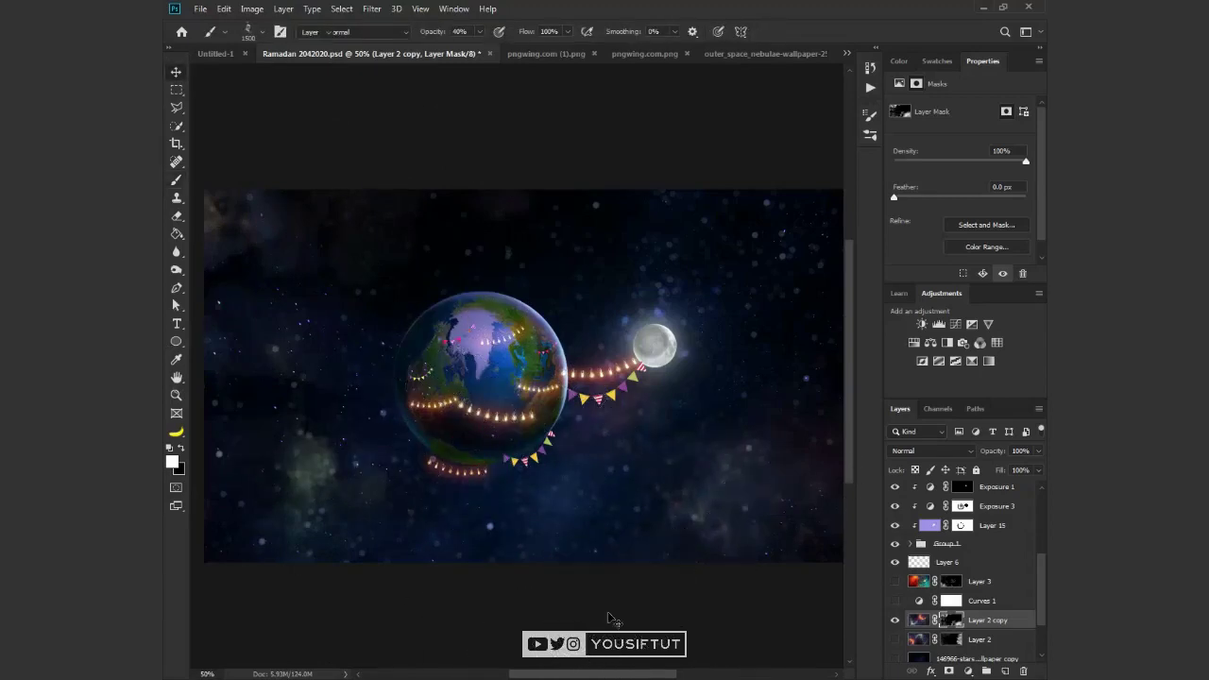
# Step: Show Layer 2 and stamp the brush onto its mask, then view the full composition
pyautogui.press('v')
pyautogui.click(895, 639)
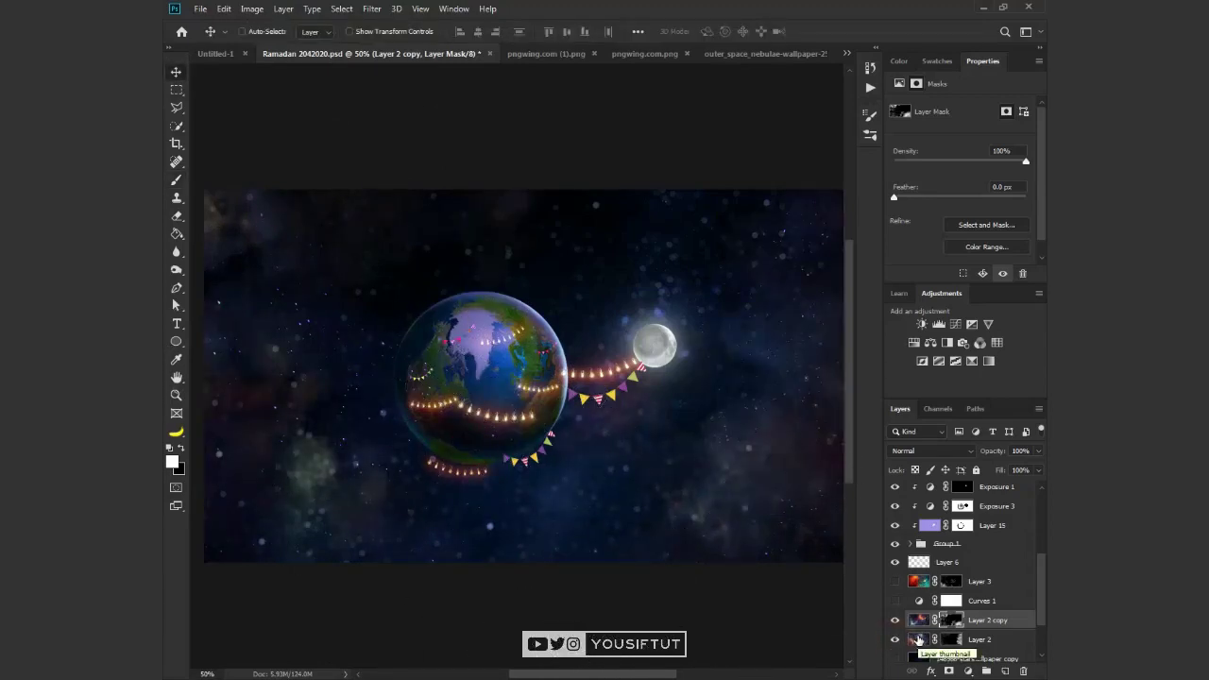
pyautogui.click(960, 641)
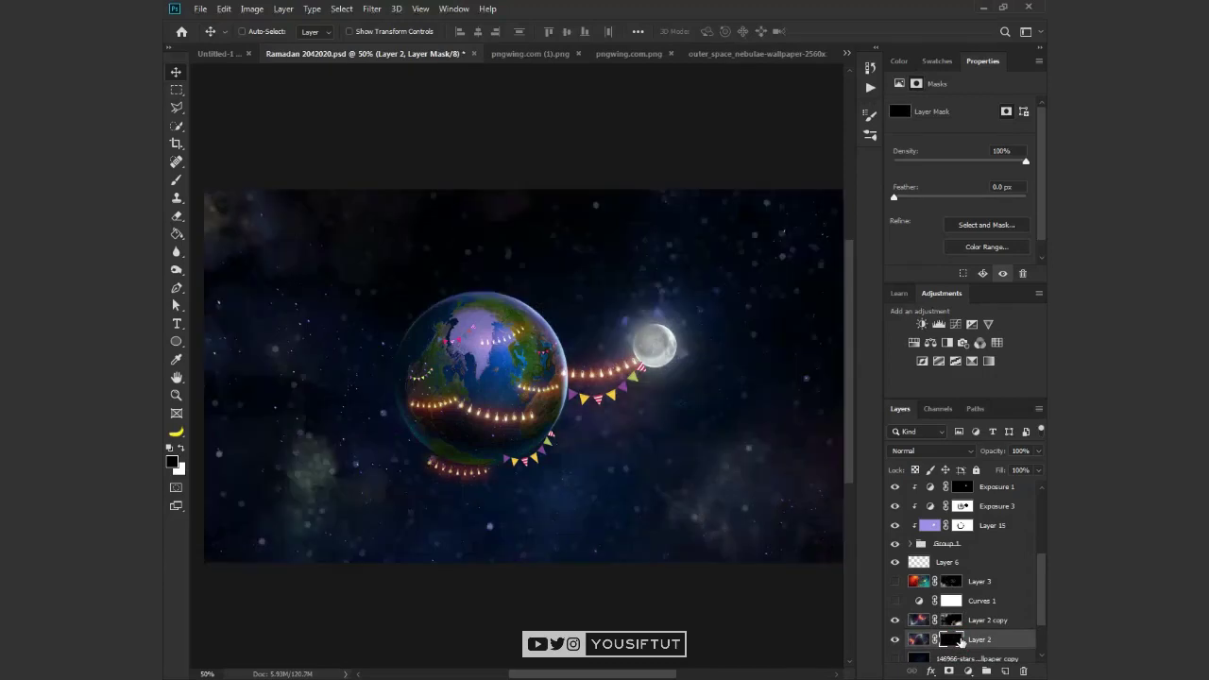
pyautogui.press('b')
pyautogui.click(688, 580)
pyautogui.press('Tab')
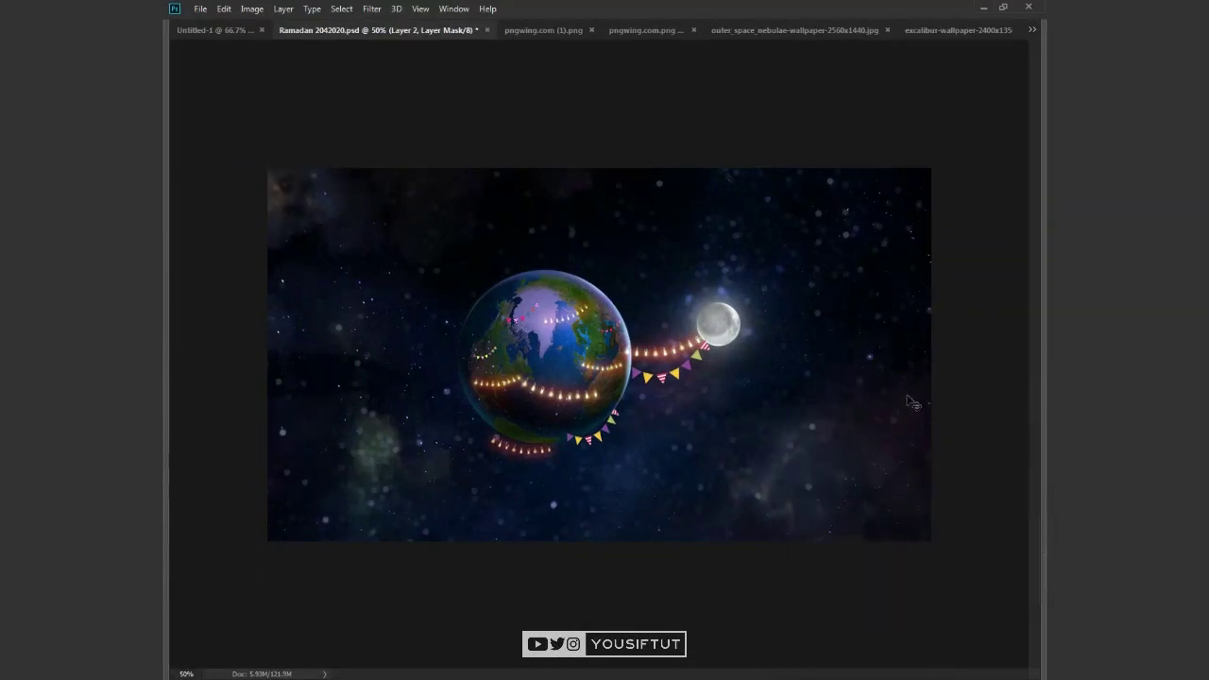
pyautogui.press('Tab')
# Step: Compare the nebula layers on and off, hide Layer 2, and select Layer 17 at the top
pyautogui.press('v')
pyautogui.click(894, 619)
pyautogui.click(894, 619)
pyautogui.click(894, 640)
pyautogui.scroll(-3, 895, 604)
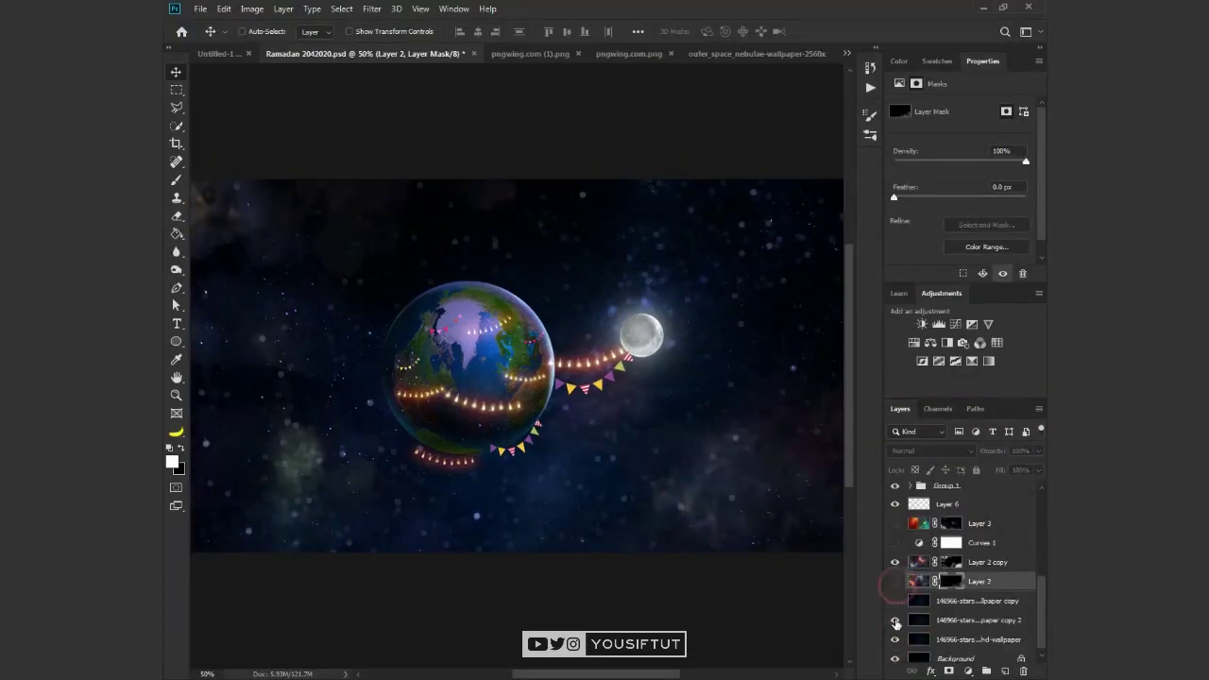
pyautogui.scroll(10, 944, 572)
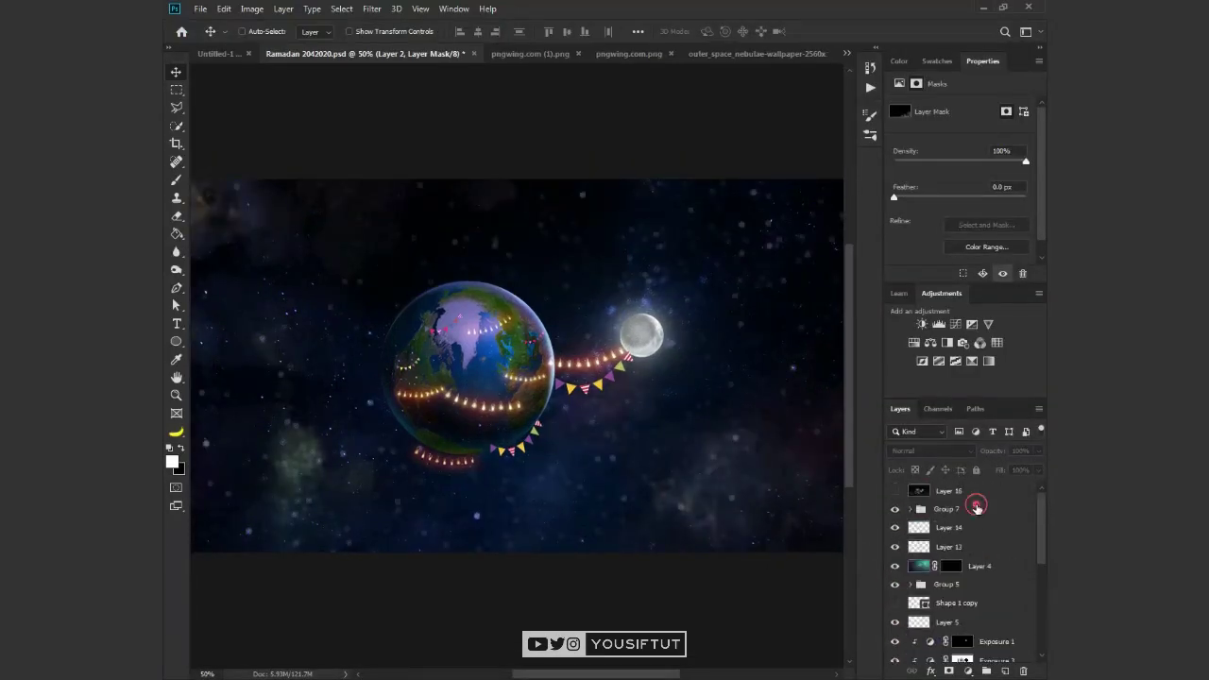
pyautogui.click(948, 510)
pyautogui.click(895, 491)
pyautogui.click(894, 491)
pyautogui.click(341, 8)
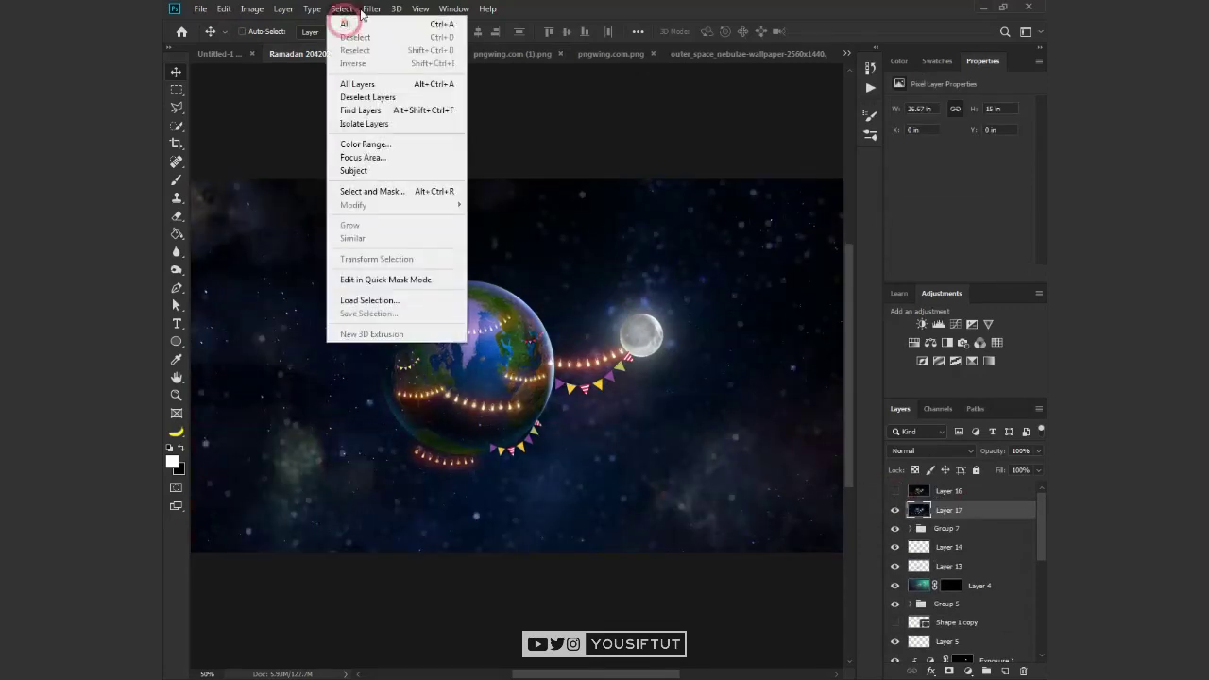
# Step: Grade Layer 17 in Camera Raw with a shadow-darkening curve, lower Yellows hue and shifted Blue Primary
pyautogui.click(406, 89)
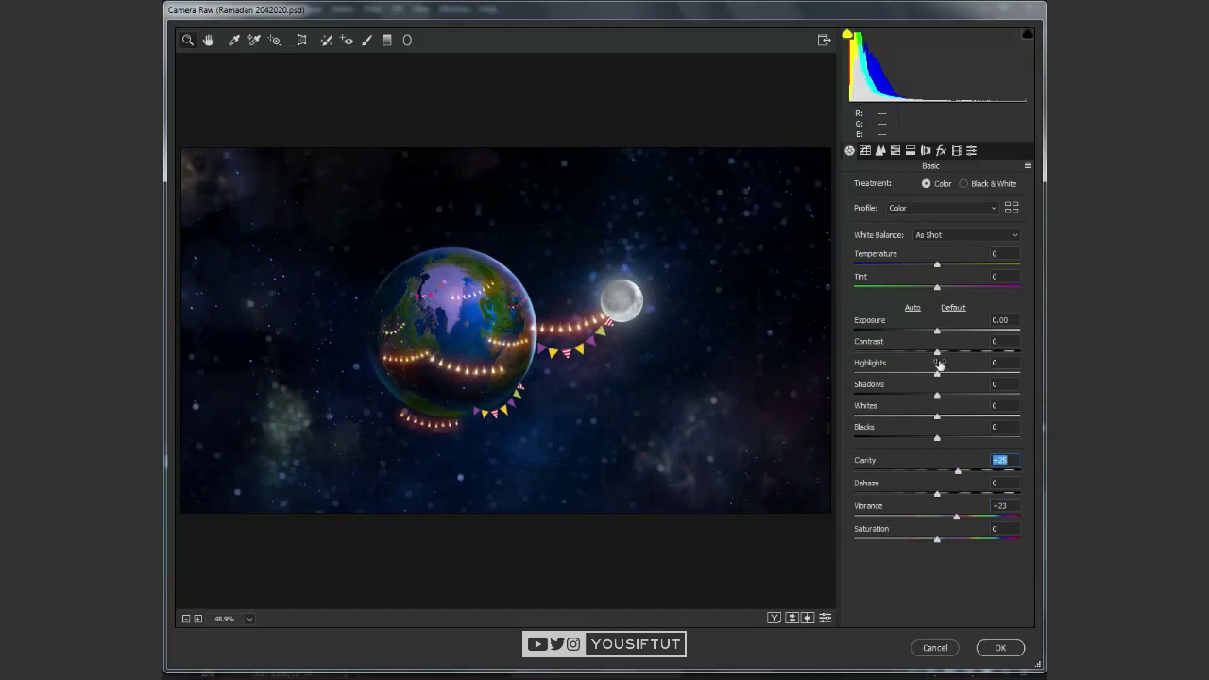
pyautogui.click(864, 150)
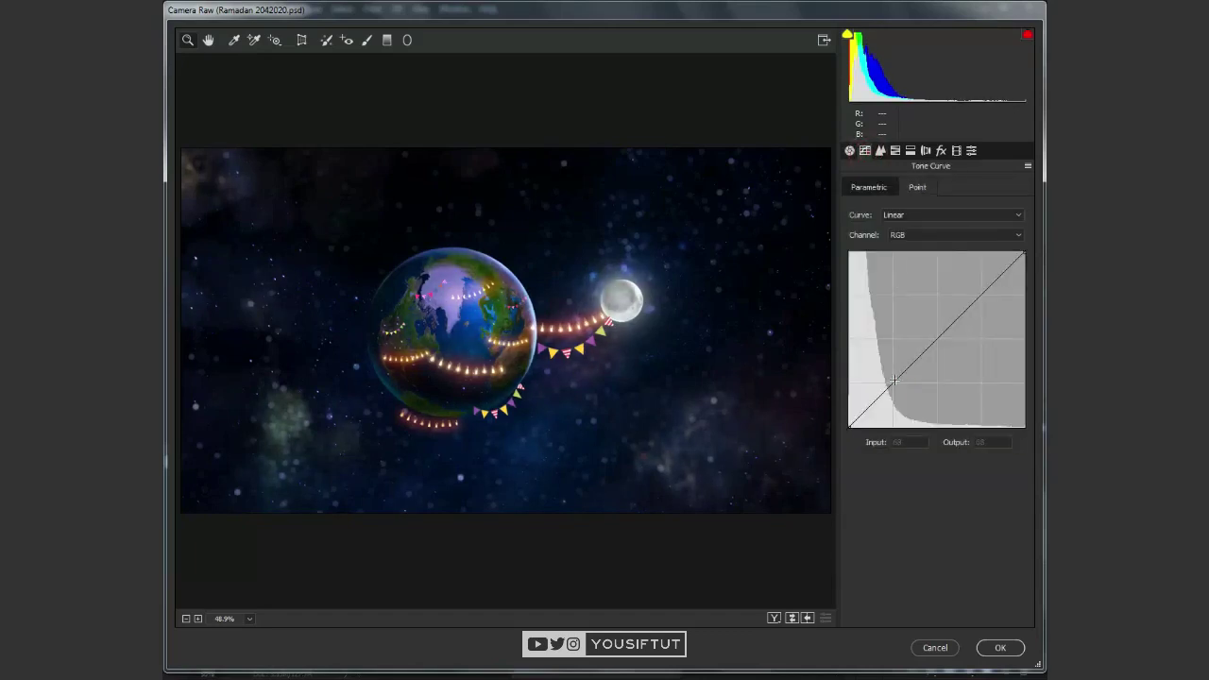
pyautogui.moveTo(893, 378); pyautogui.dragTo(902, 386)
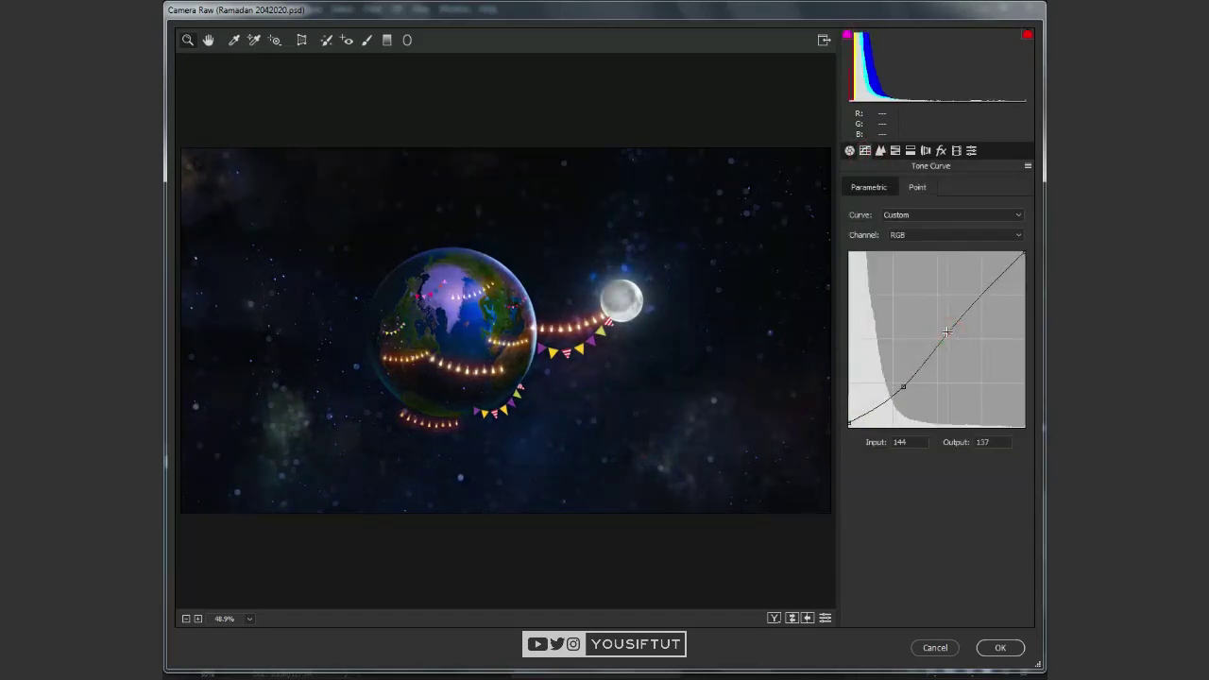
pyautogui.click(895, 150)
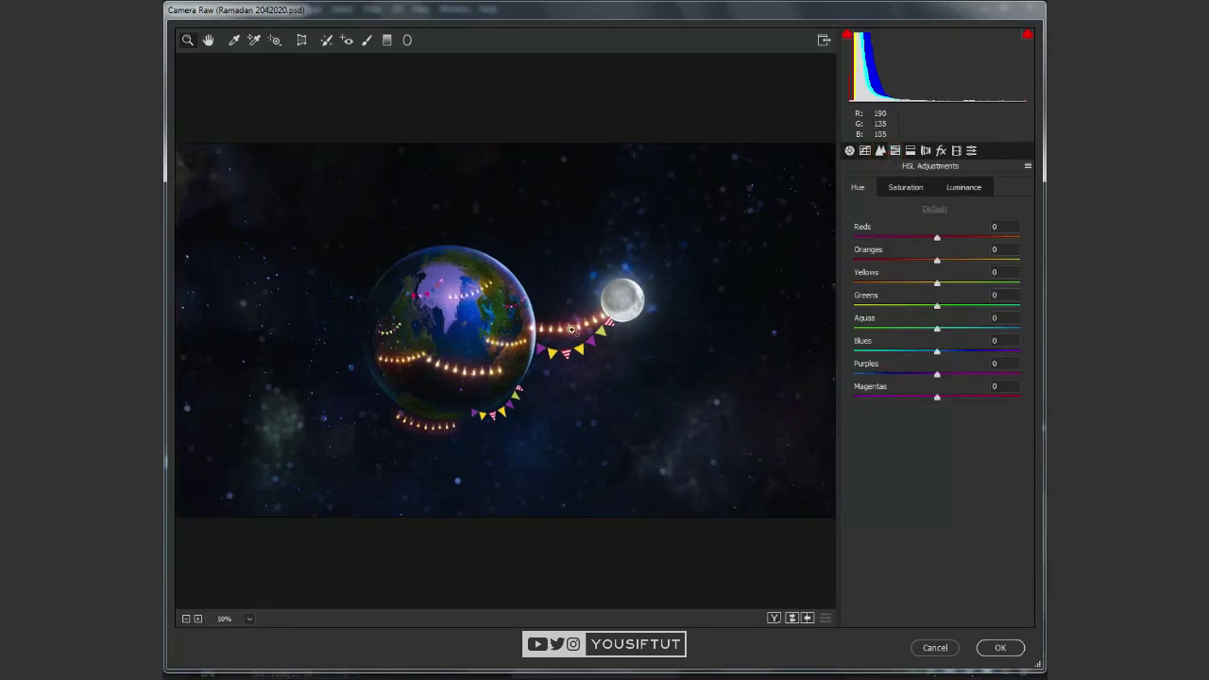
pyautogui.scroll(1, 510, 397)
pyautogui.moveTo(472, 431); pyautogui.dragTo(531, 435)
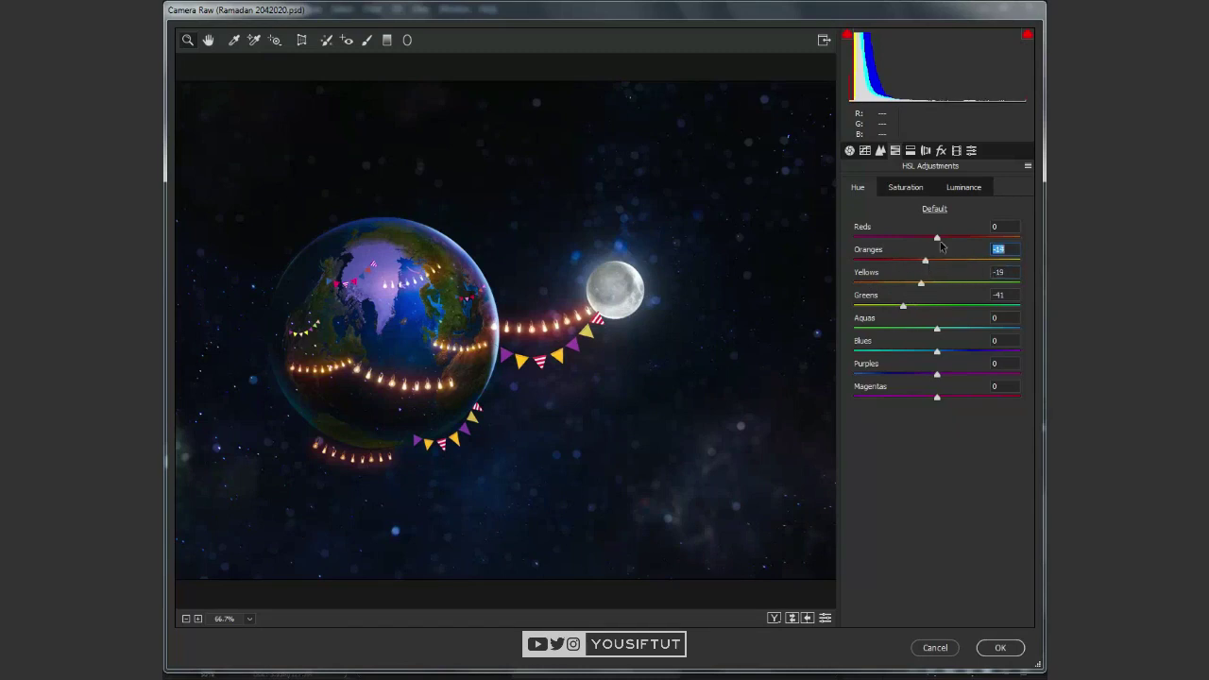
pyautogui.moveTo(932, 348); pyautogui.dragTo(924, 352)
pyautogui.click(956, 151)
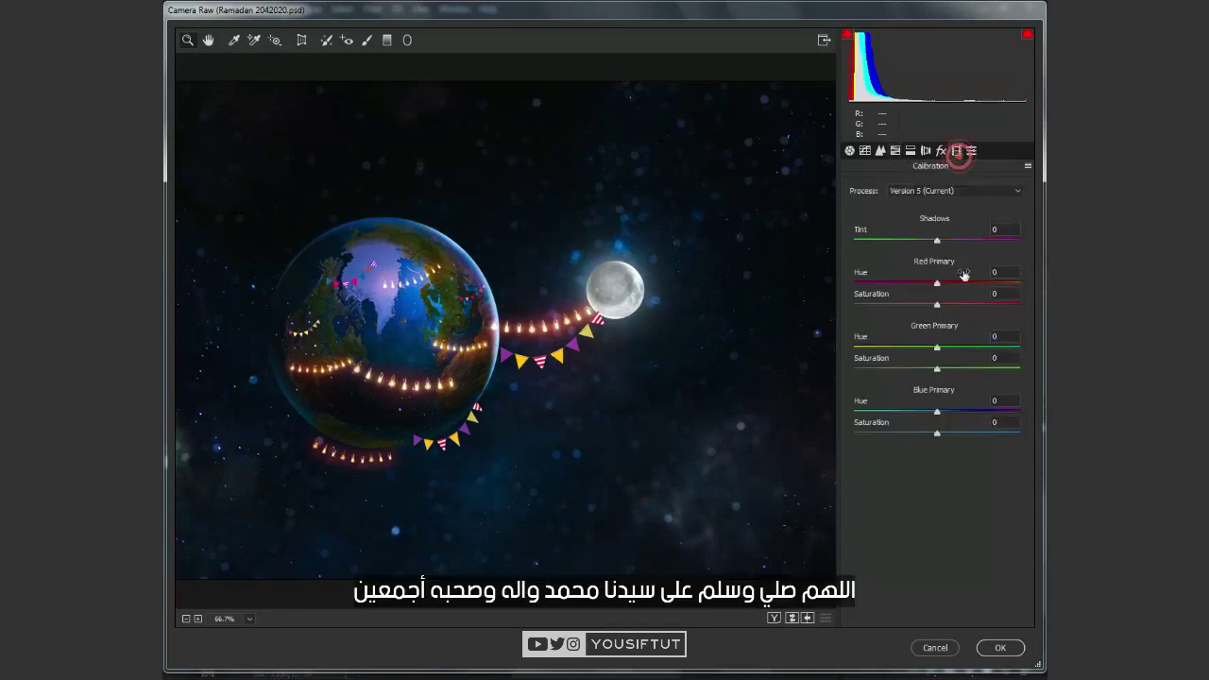
pyautogui.moveTo(928, 409); pyautogui.dragTo(936, 410)
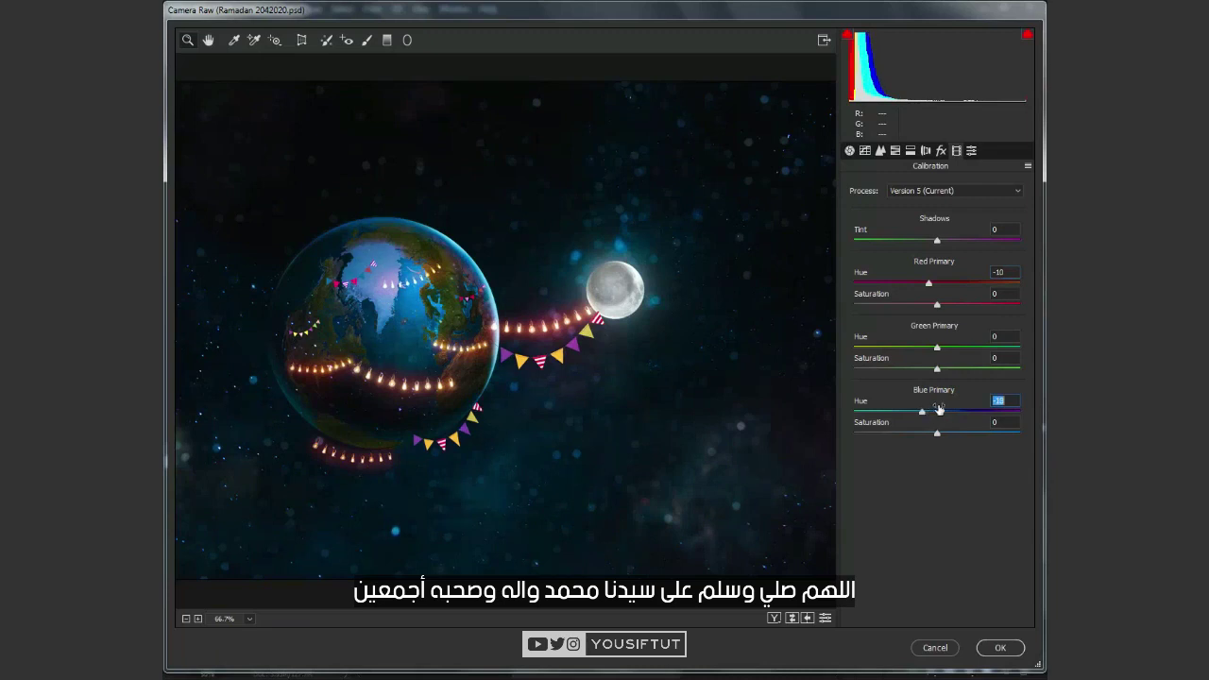
pyautogui.click(1000, 648)
pyautogui.click(895, 510)
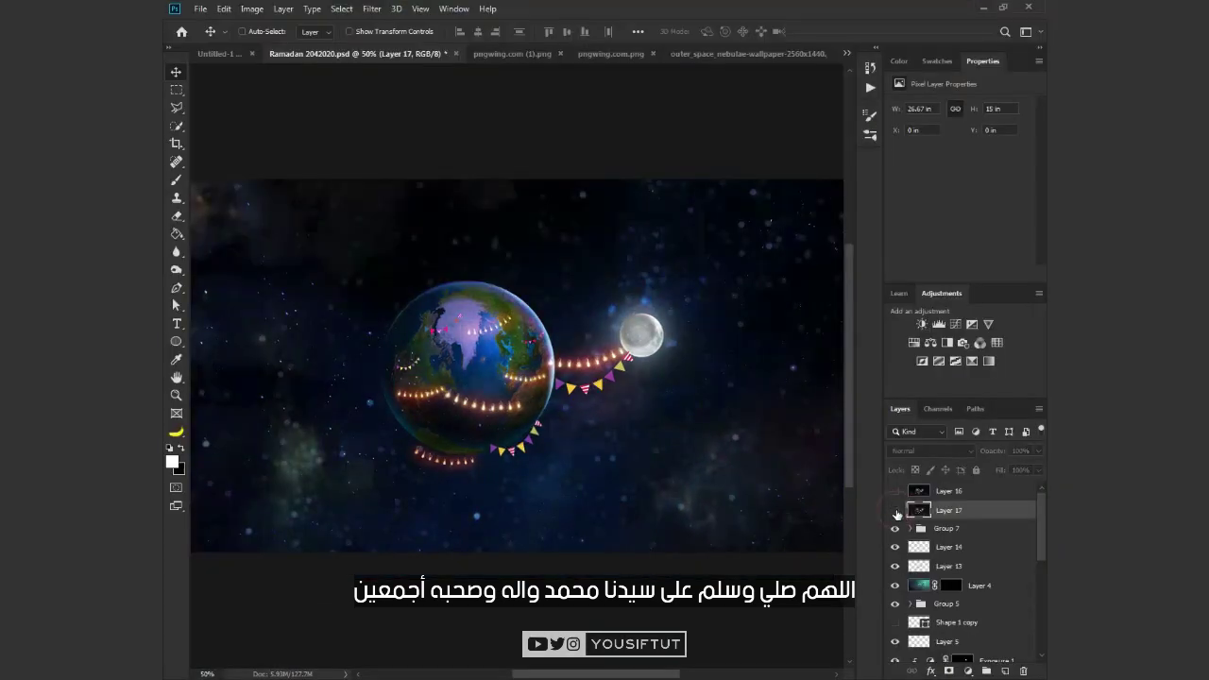
# Step: Brush a blue glow over the globe on Layer 18, set it to Linear Dodge (Add), and adjust its hue
pyautogui.press('b')
pyautogui.rightClick(484, 348)
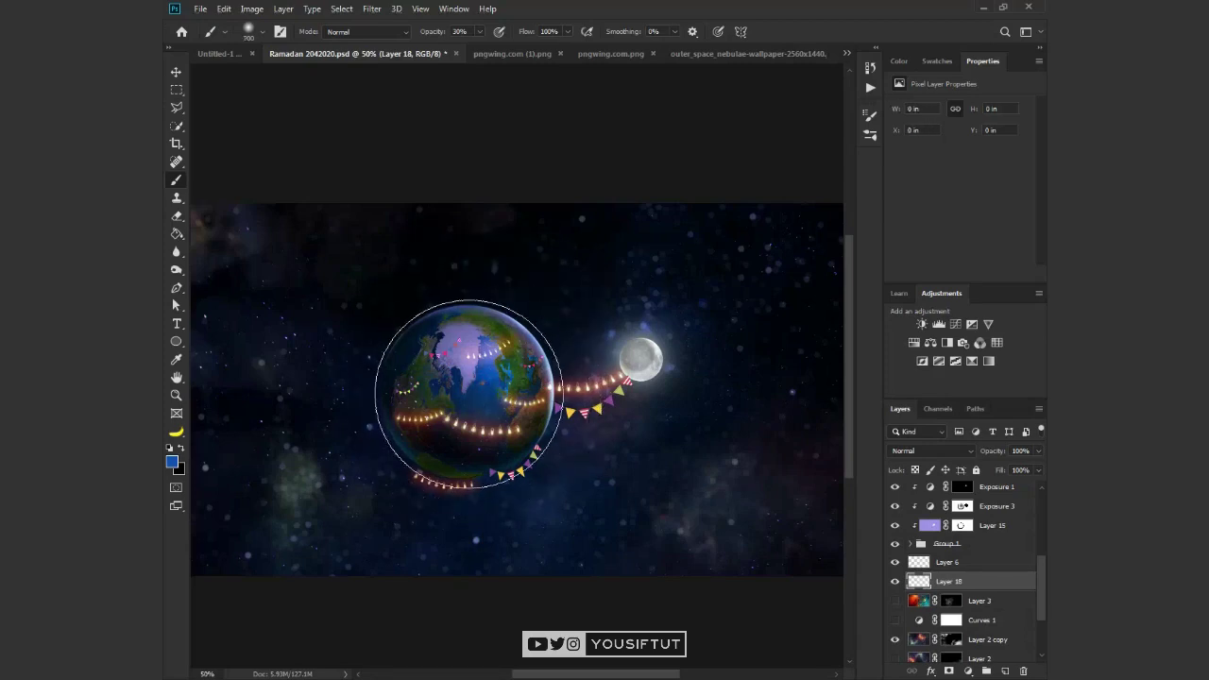
pyautogui.click(466, 392)
pyautogui.click(925, 451)
pyautogui.click(931, 466)
pyautogui.hotkey('ctrl', 'u')
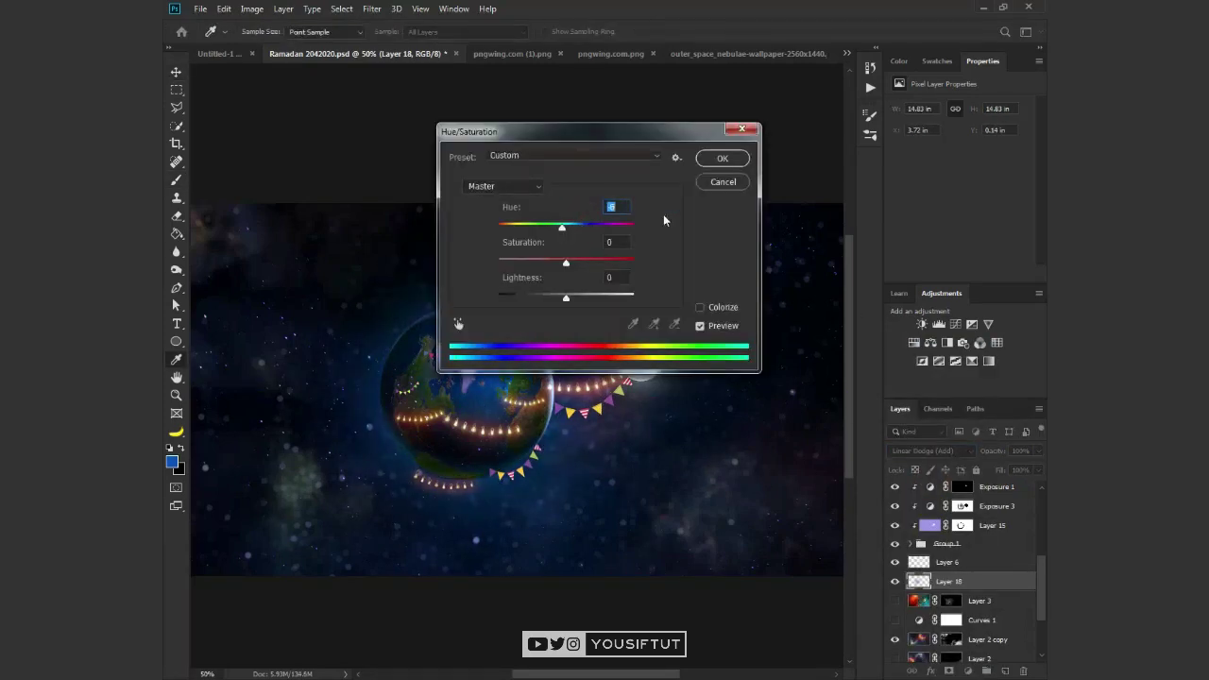
pyautogui.click(723, 158)
# Step: On a new empty layer, paint a soft glow onto the moon
pyautogui.press('z')
pyautogui.click(696, 342)
pyautogui.hotkey('ctrl', 'shift', 'alt', 'n')
pyautogui.press('b')
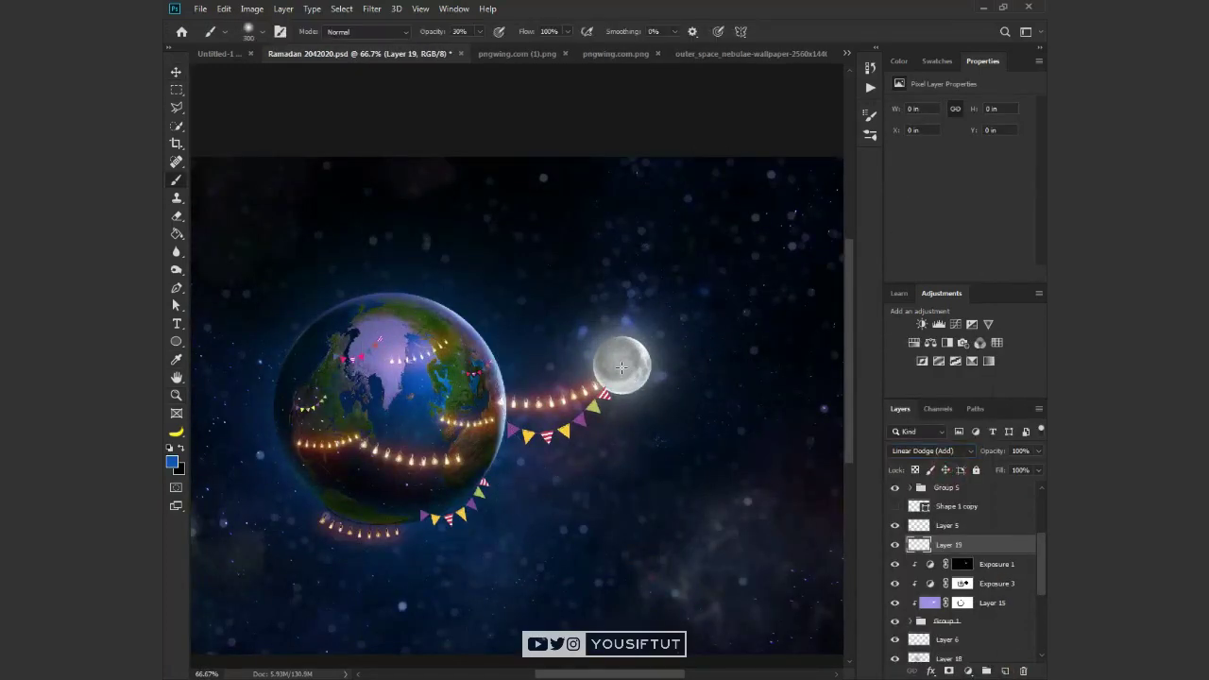
pyautogui.click(622, 368)
pyautogui.press('z')
pyautogui.keyDown('alt'); pyautogui.click(496, 348); pyautogui.keyUp('alt')
# Step: Duplicate Layer 13 to create Layer 13 copy
pyautogui.press('v')
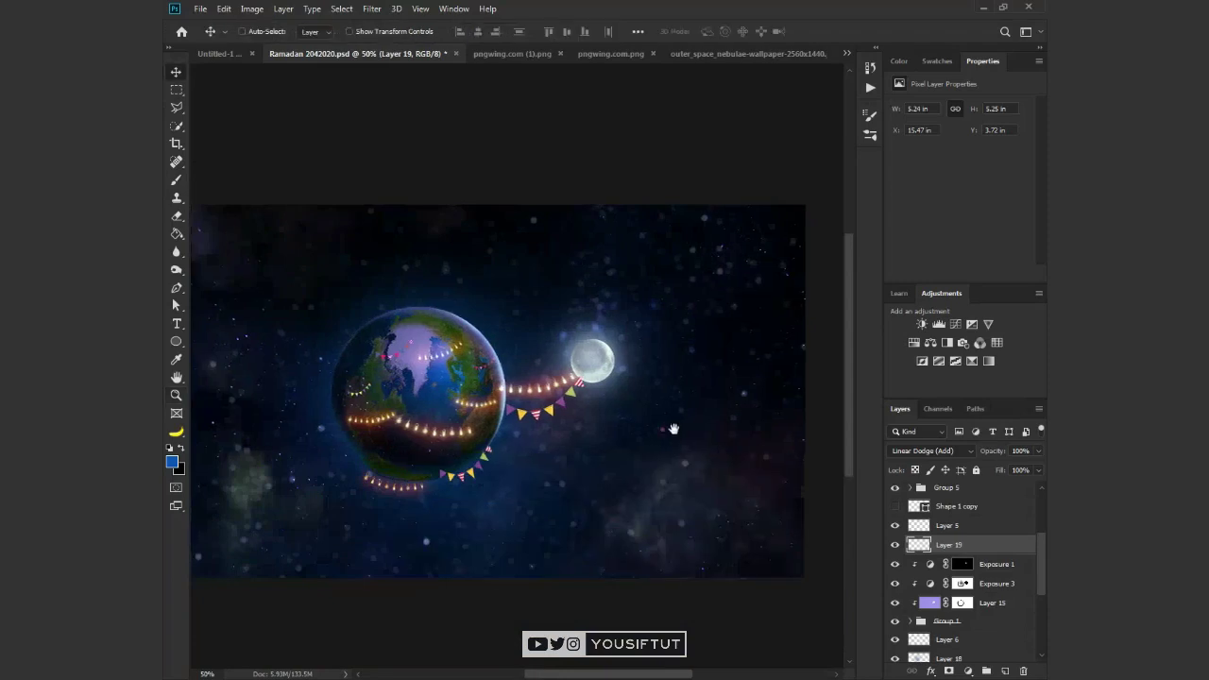
pyautogui.scroll(3, 945, 566)
pyautogui.click(944, 528)
pyautogui.click(944, 546)
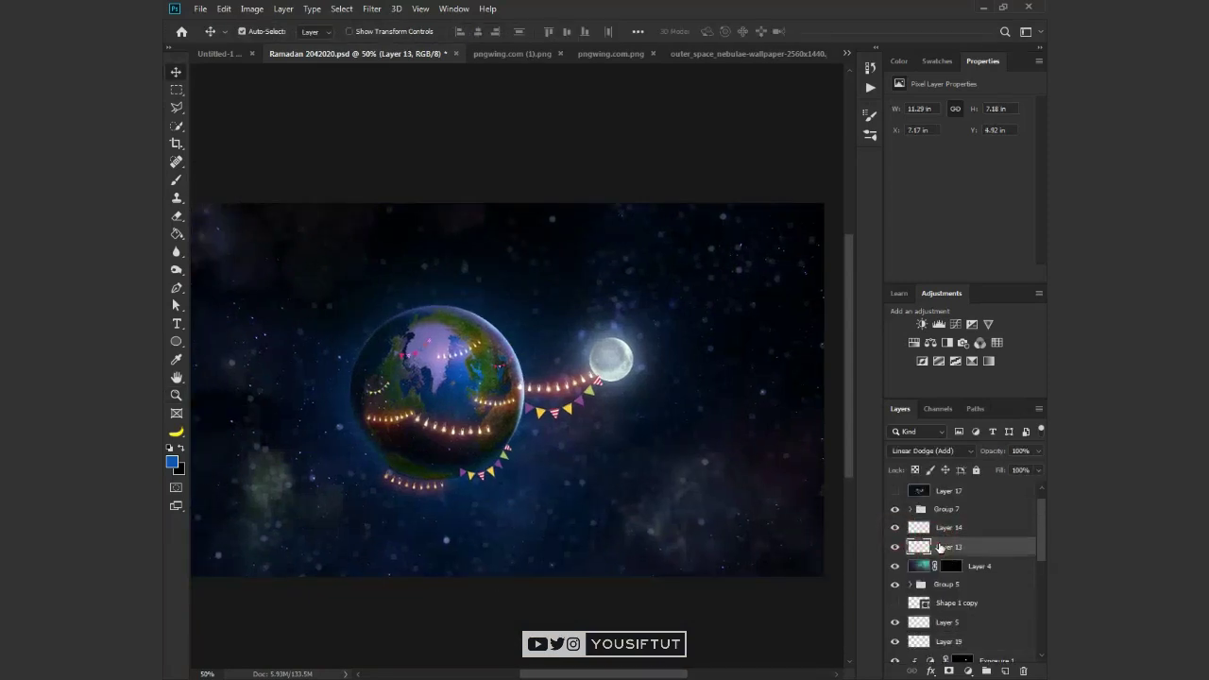
pyautogui.hotkey('ctrl', 'j')
# Step: Pick a dark red as the brush painting colour
pyautogui.hotkey('ctrl', '1')
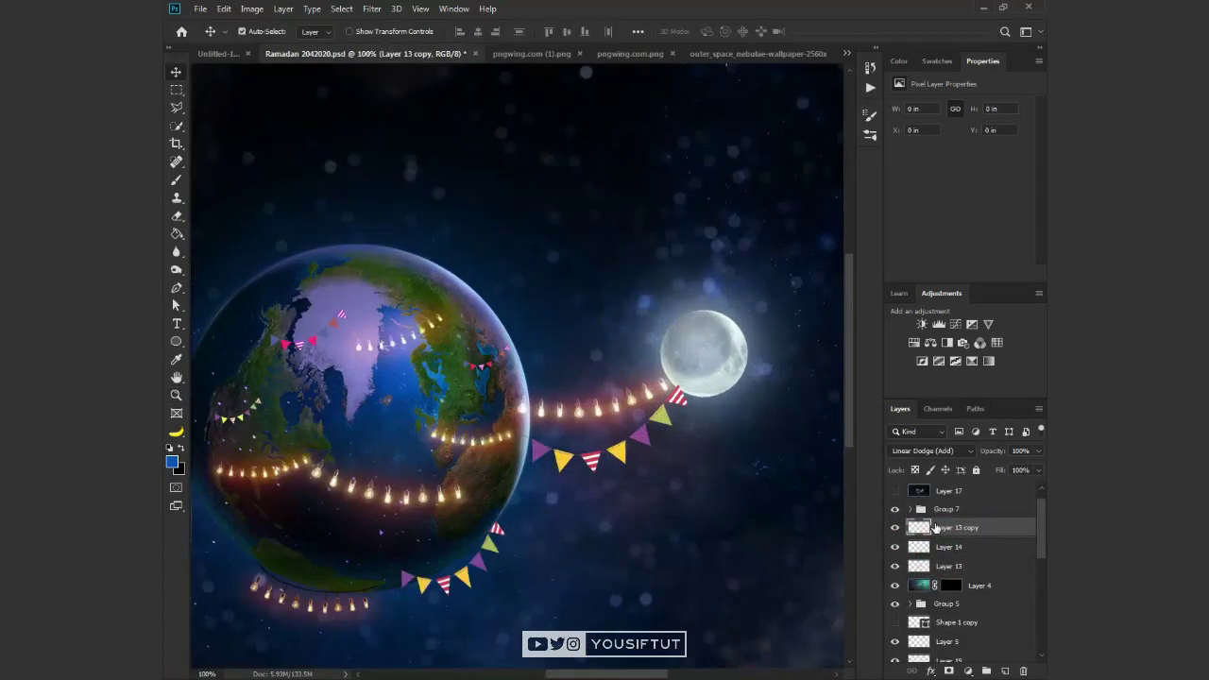
pyautogui.press('b')
pyautogui.click(898, 60)
pyautogui.click(1025, 250)
pyautogui.click(1008, 160)
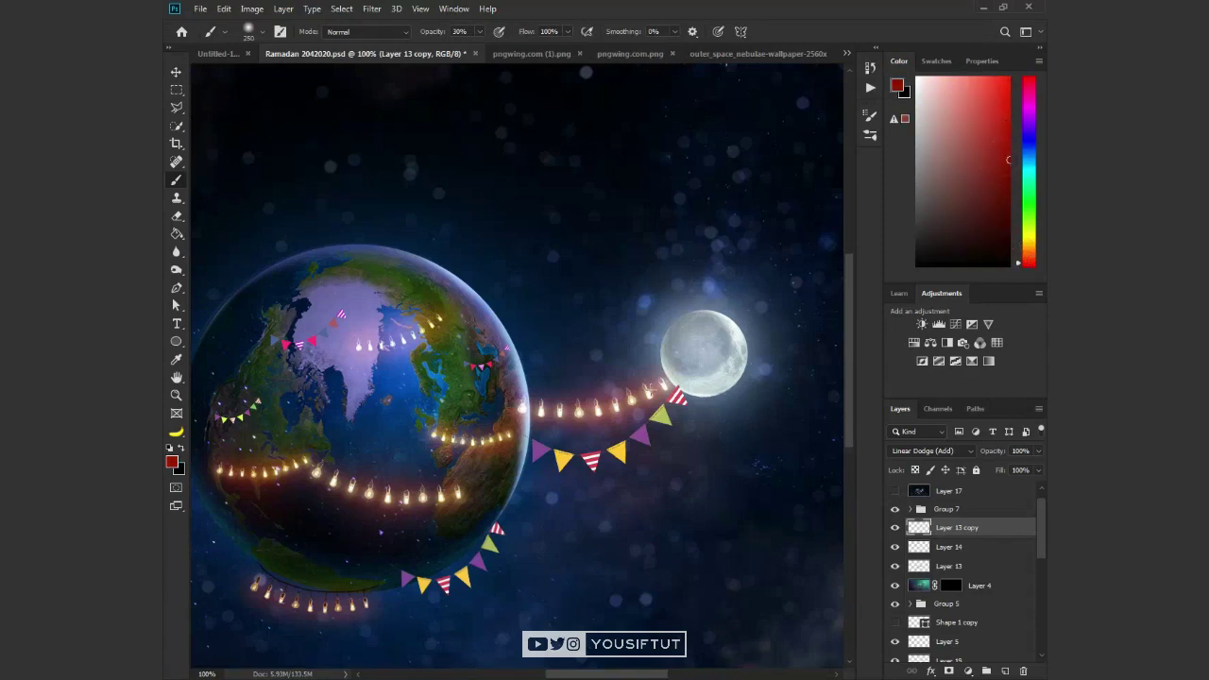
pyautogui.moveTo(297, 603); pyautogui.dragTo(444, 532)
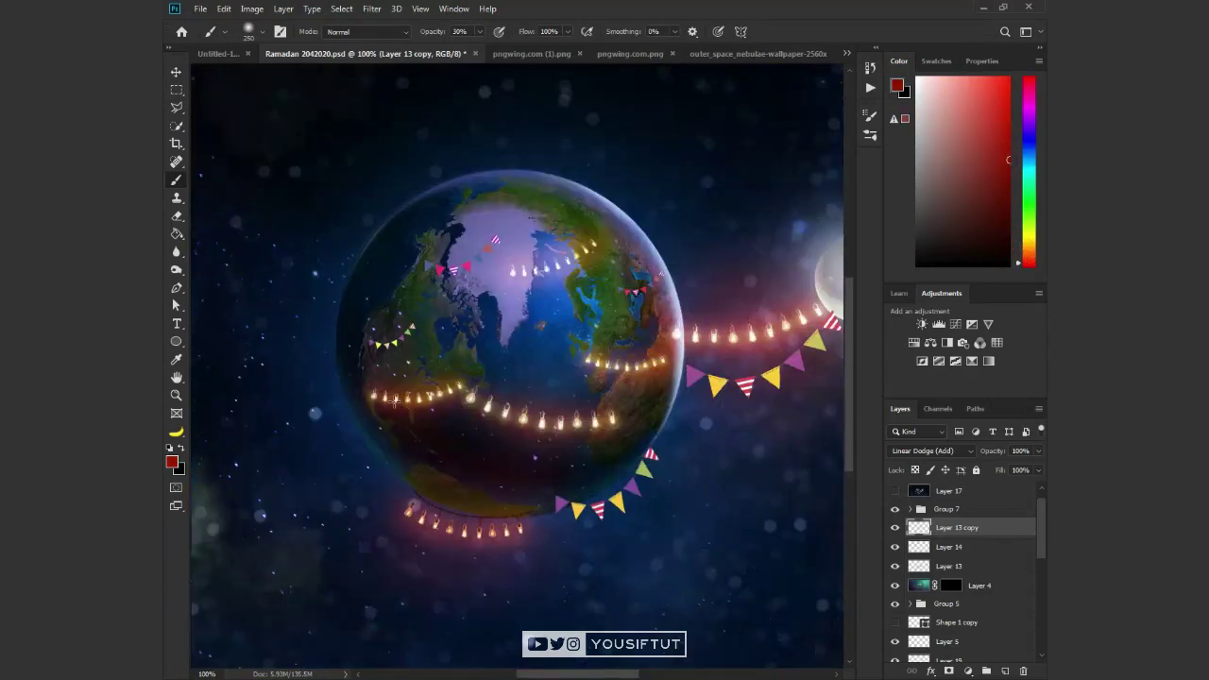
# Step: Paint red along the earth's middle lights, then shift that glow's hue with Hue/Saturation
pyautogui.moveTo(383, 398); pyautogui.dragTo(524, 416)
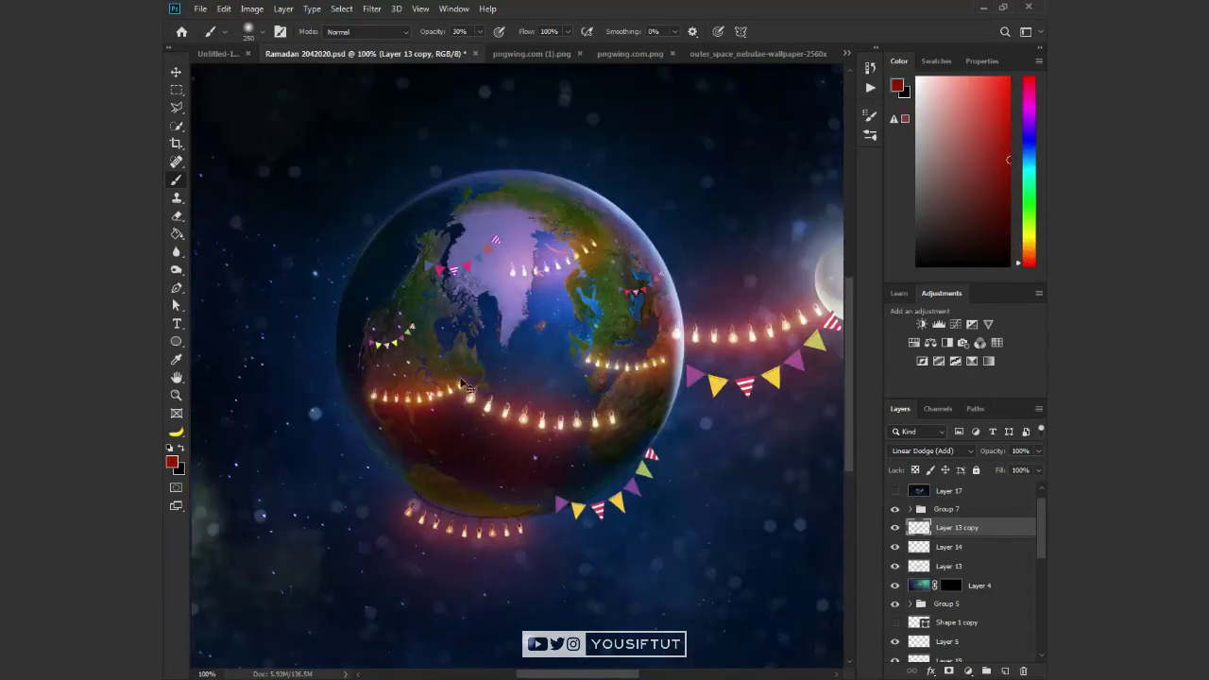
pyautogui.hotkey('ctrl', 'u')
pyautogui.moveTo(566, 227); pyautogui.dragTo(576, 240)
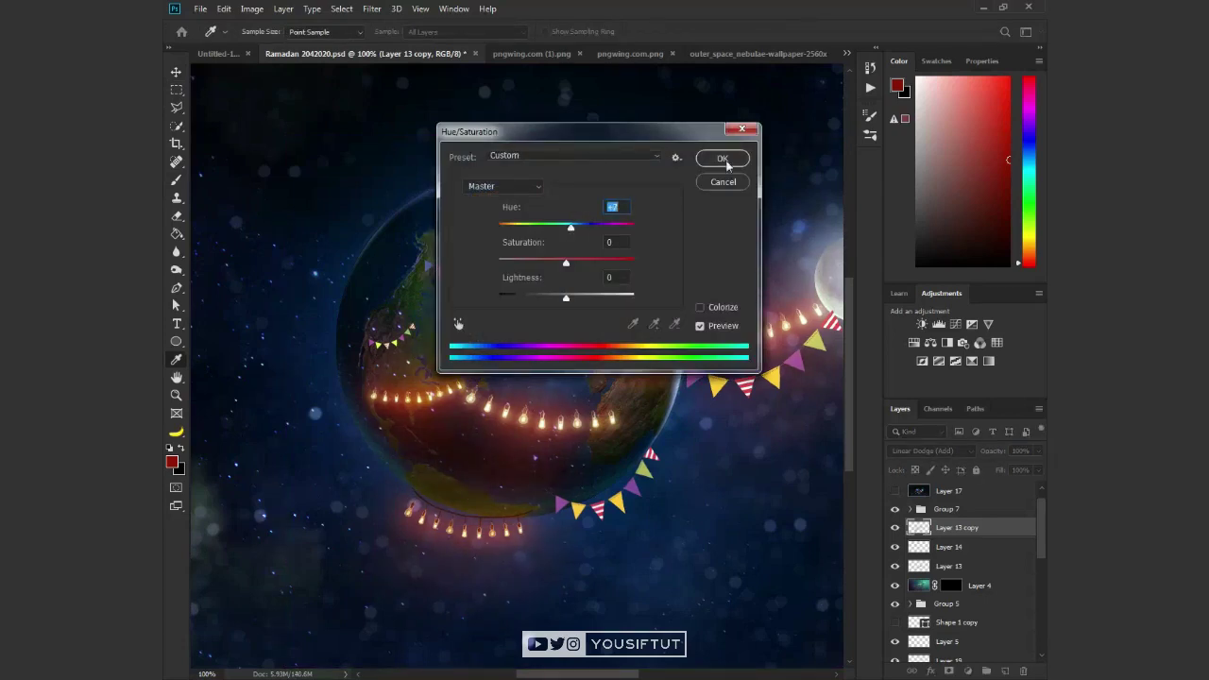
pyautogui.click(722, 159)
pyautogui.press('v')
pyautogui.hotkey('ctrl', '-')
pyautogui.hotkey('ctrl', '-')
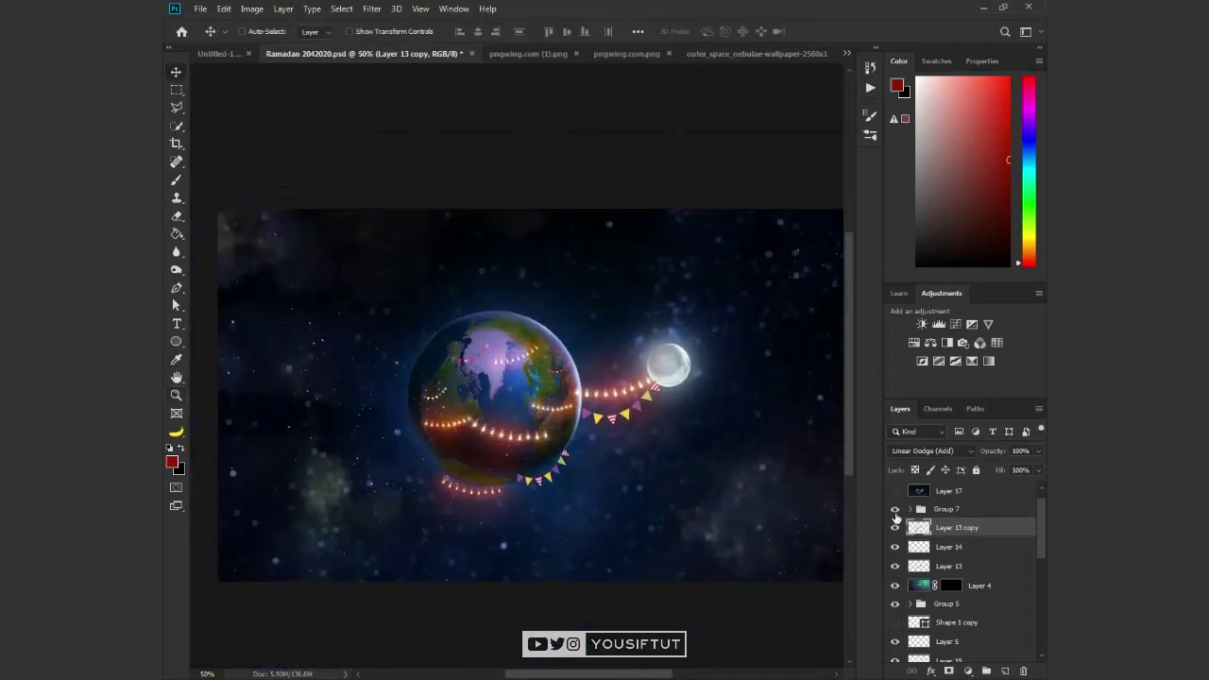
# Step: Stamp the visible layers into a new layer and add a Color Lookup layer using FallColors
pyautogui.hotkey('ctrl', 'shift', 'alt', 'e')
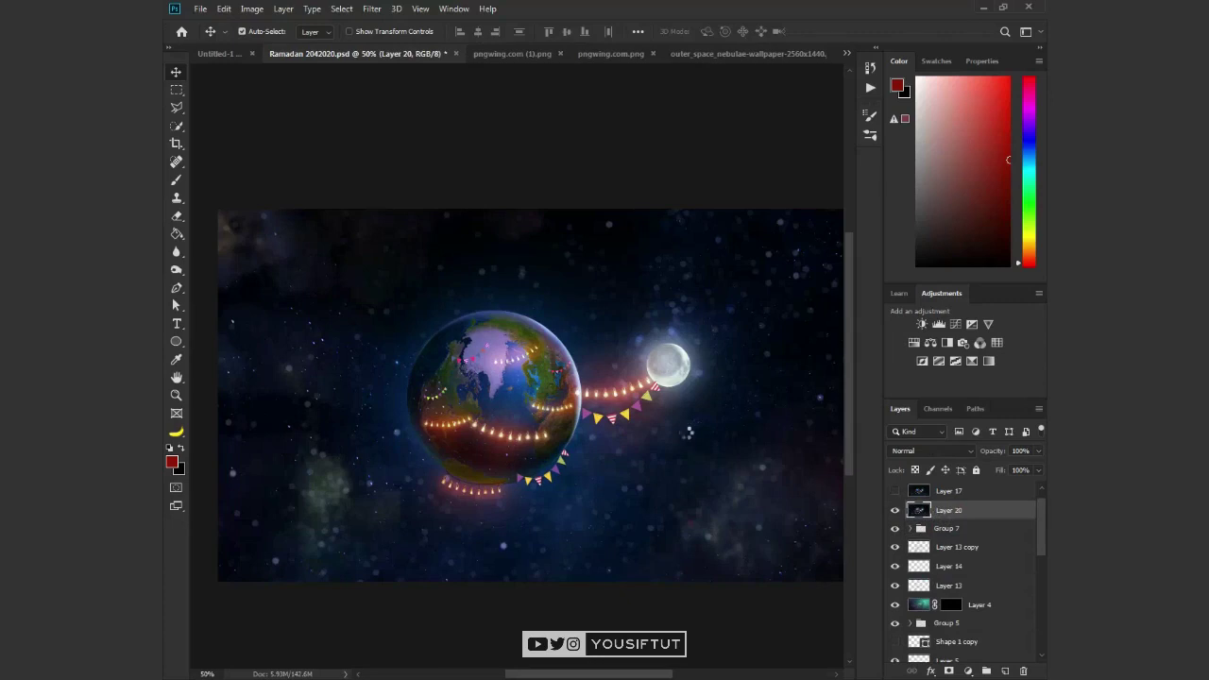
pyautogui.press('z')
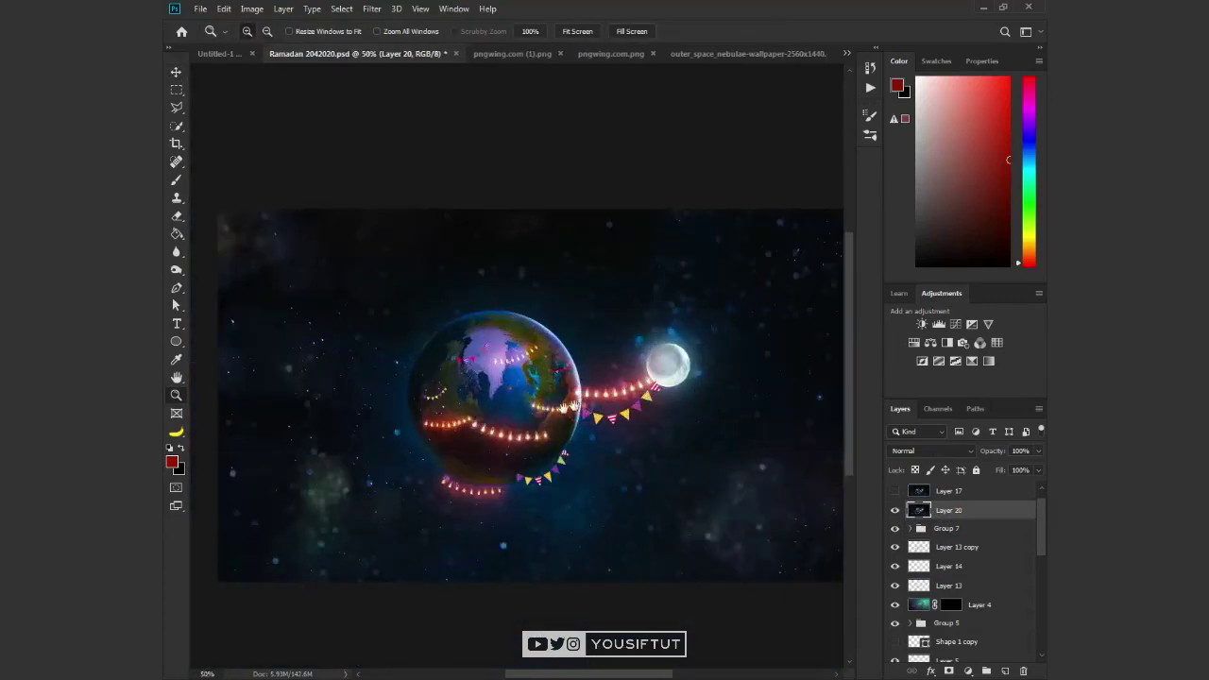
pyautogui.press('v')
pyautogui.click(996, 342)
pyautogui.click(984, 108)
pyautogui.click(956, 170)
pyautogui.press('Down')
pyautogui.press('Down')
pyautogui.press('Down')
pyautogui.press('Down')
pyautogui.press('Down')
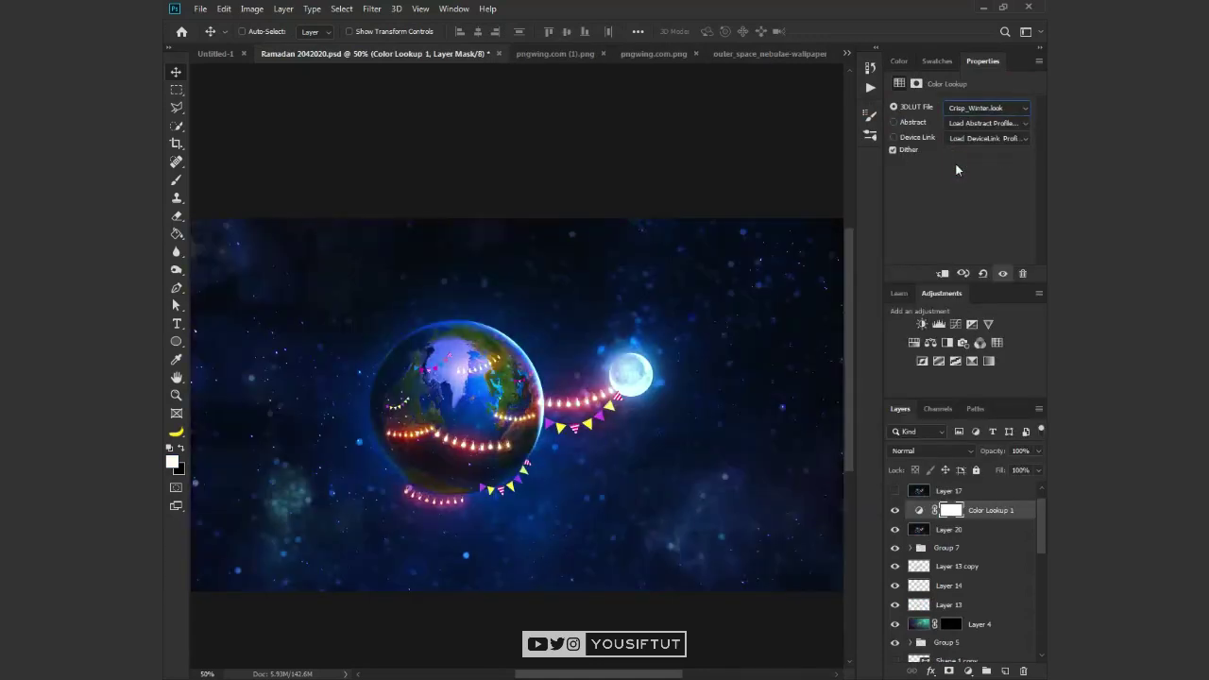
pyautogui.press('Down')
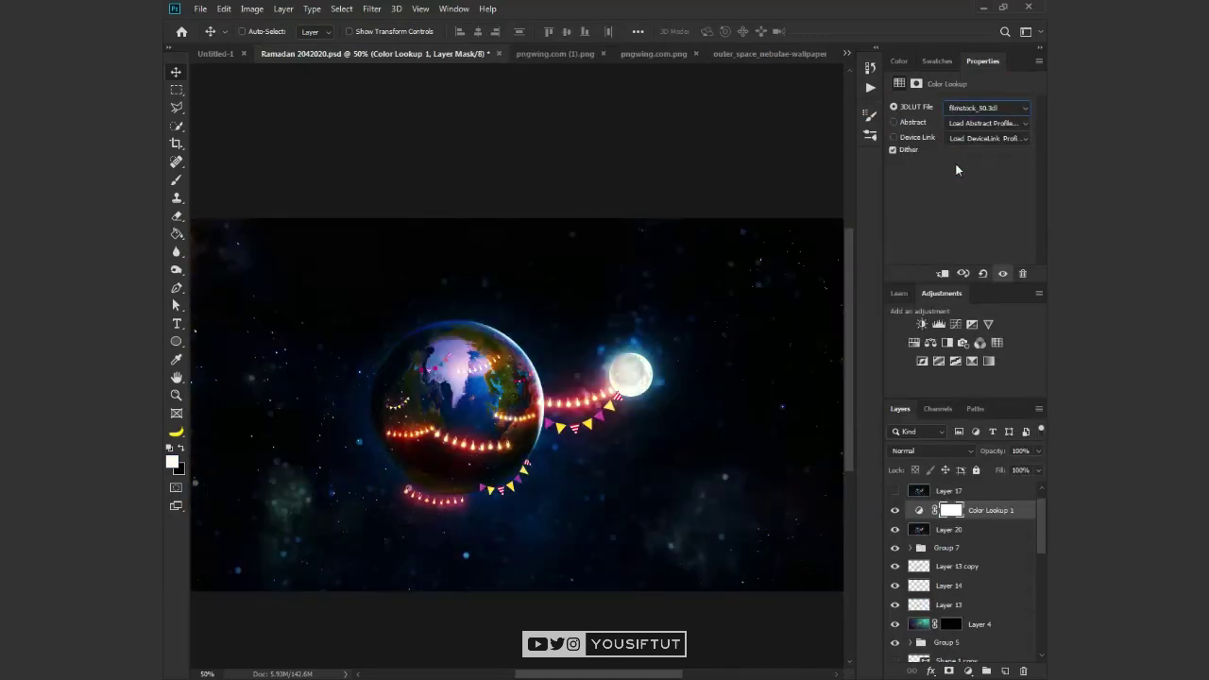
pyautogui.press('Down')
pyautogui.click(891, 510)
pyautogui.click(893, 509)
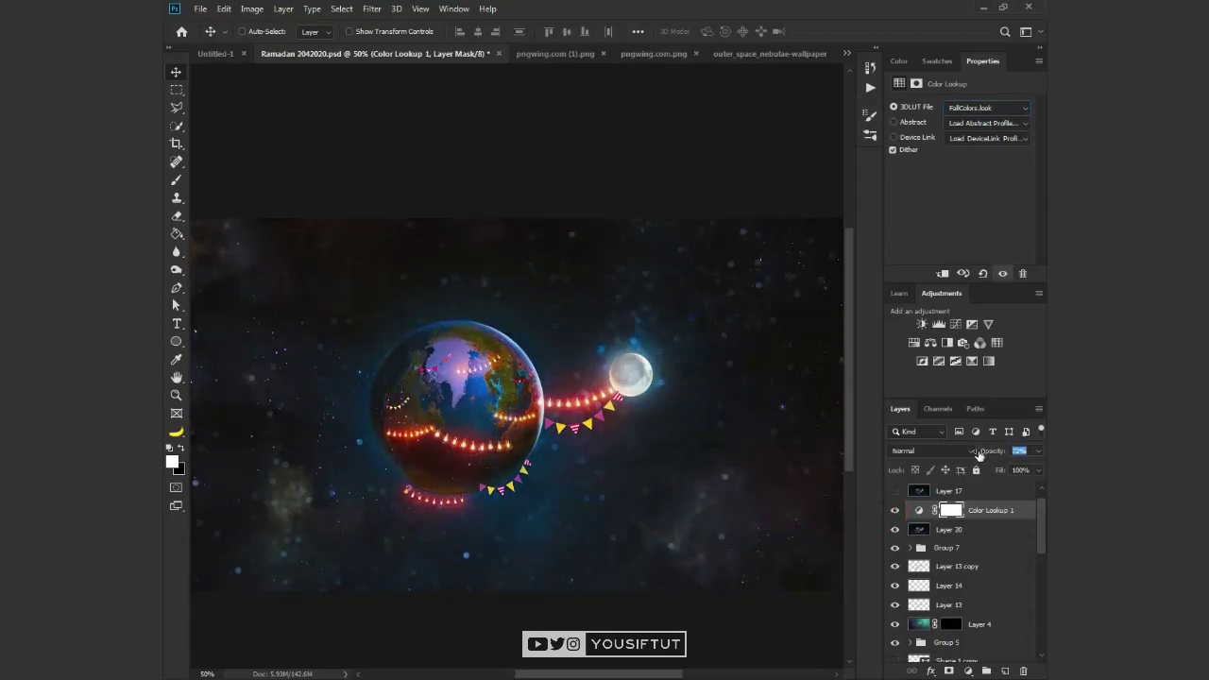
# Step: Duplicate Color Lookup 1 and set the copy's 3DLUT to Fuji ETERNA 250D
pyautogui.hotkey('ctrl', 'j')
pyautogui.click(987, 107)
pyautogui.click(982, 308)
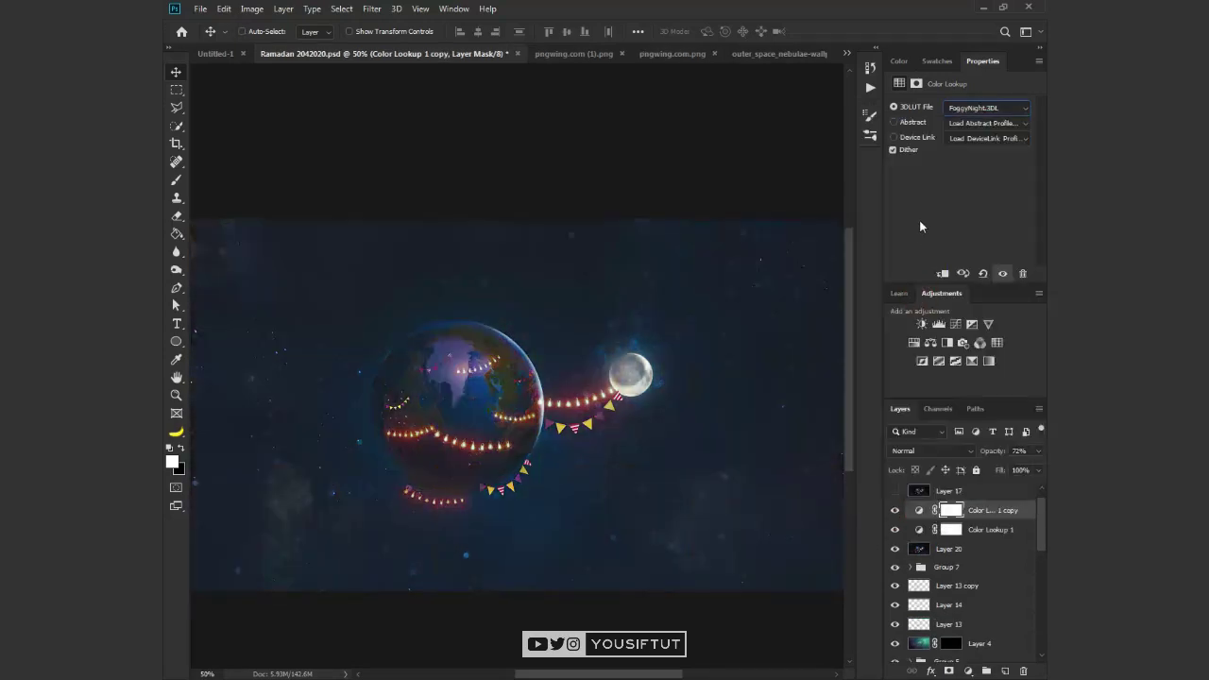
pyautogui.hotkey('ctrl', '[')
pyautogui.click(891, 529)
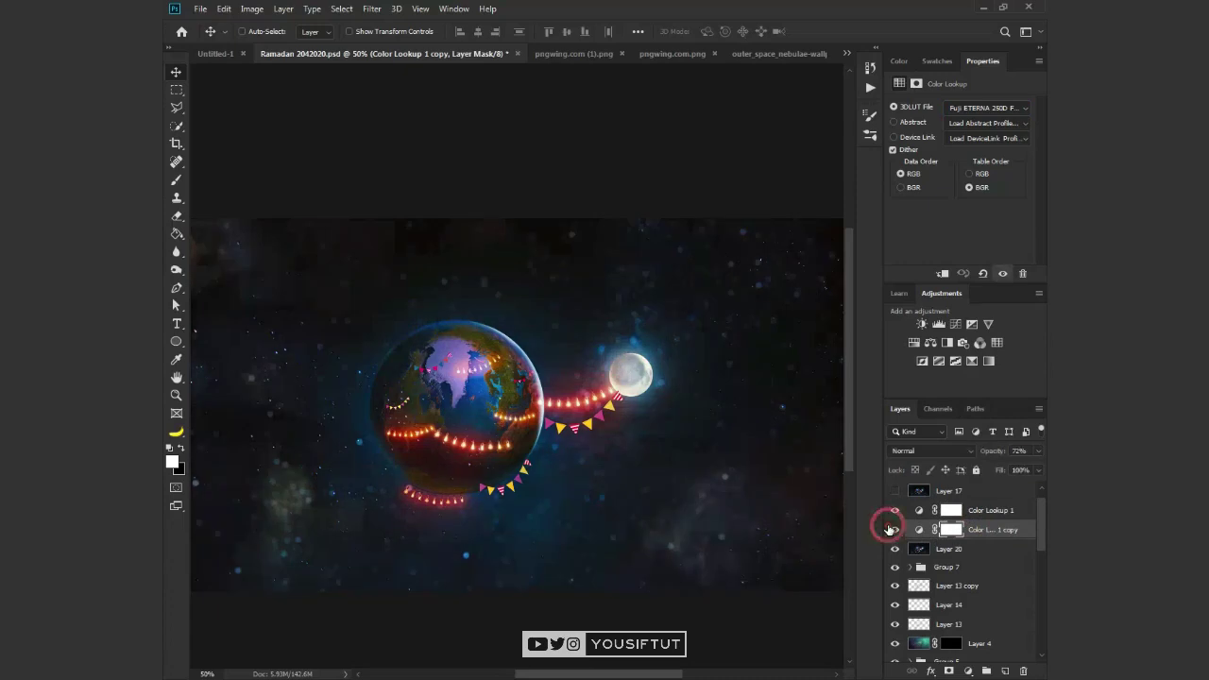
pyautogui.click(888, 530)
pyautogui.hotkey('ctrl', ']')
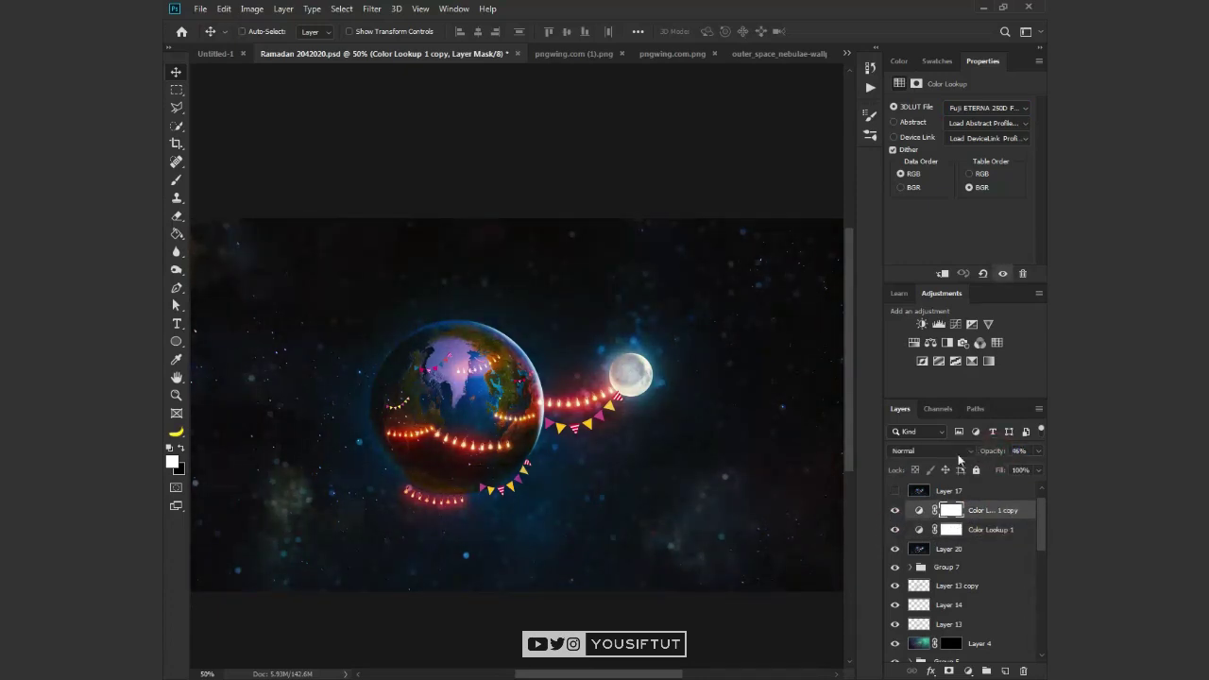
# Step: Compare the grade by toggling Color Lookup 1 and Layer 20, then stamp visible layers again
pyautogui.hotkey('ctrl', '+')
pyautogui.hotkey('ctrl', '+')
pyautogui.click(894, 529)
pyautogui.click(894, 529)
pyautogui.click(896, 549)
pyautogui.click(895, 549)
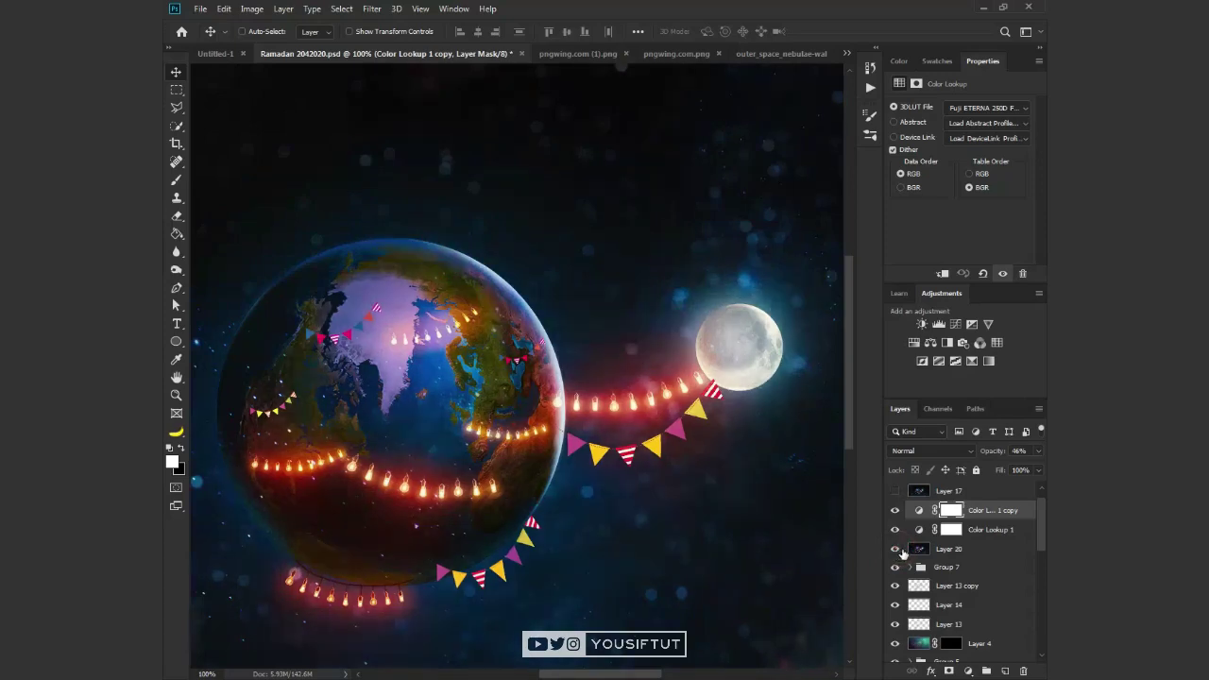
pyautogui.press('z')
pyautogui.keyDown('alt'); pyautogui.click(475, 363); pyautogui.keyUp('alt')
pyautogui.keyDown('alt'); pyautogui.click(475, 364); pyautogui.keyUp('alt')
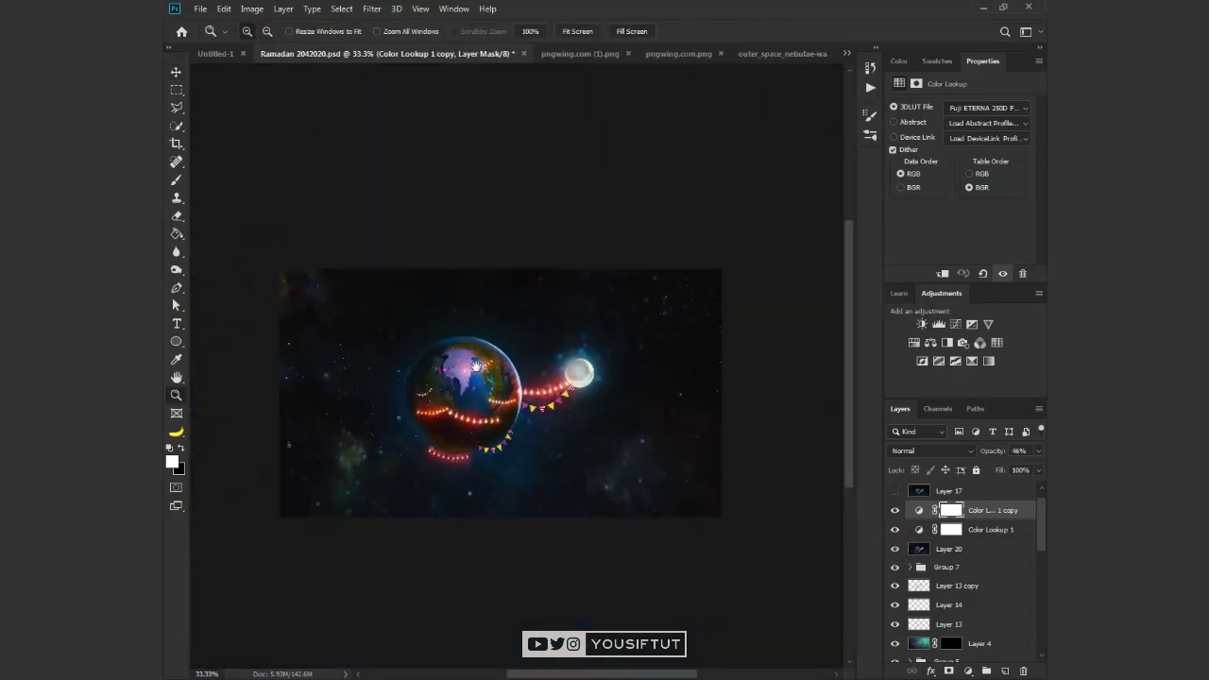
pyautogui.press('v')
pyautogui.hotkey('ctrl', 'shift', 'alt', 'e')
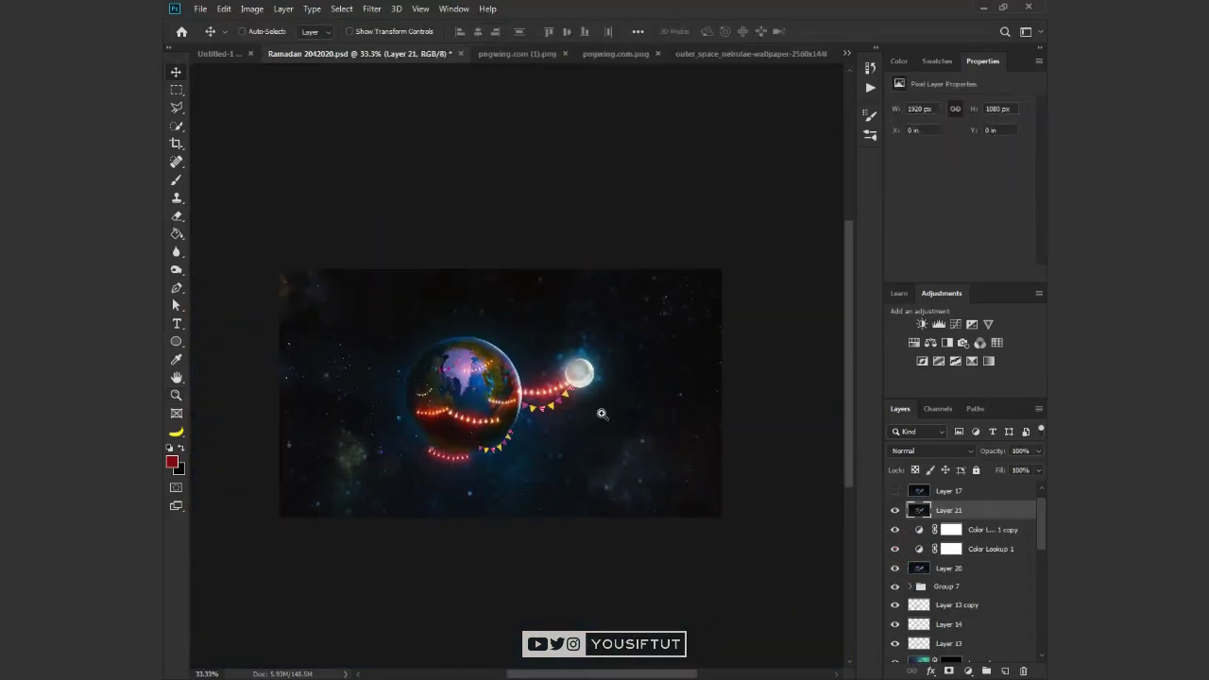
# Step: Zoom into the earth and check Layer 21's layer style, undoing a stray duplicate
pyautogui.press('z')
pyautogui.click(614, 459)
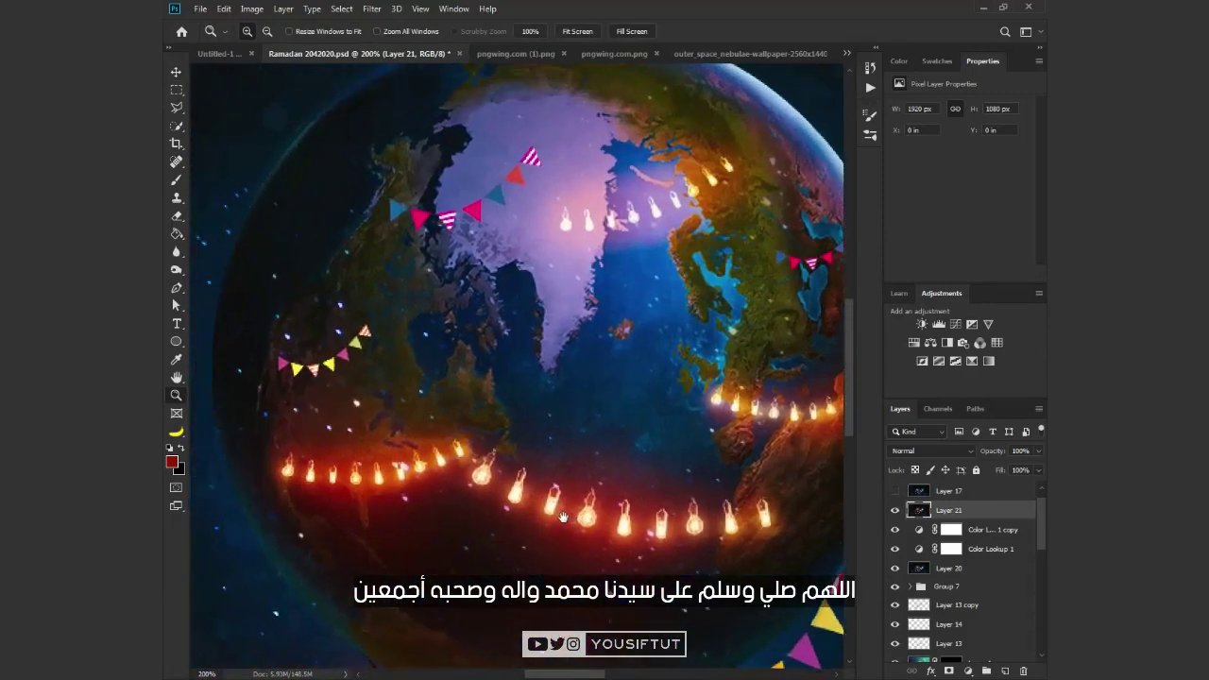
pyautogui.doubleClick(1004, 512)
pyautogui.click(802, 126)
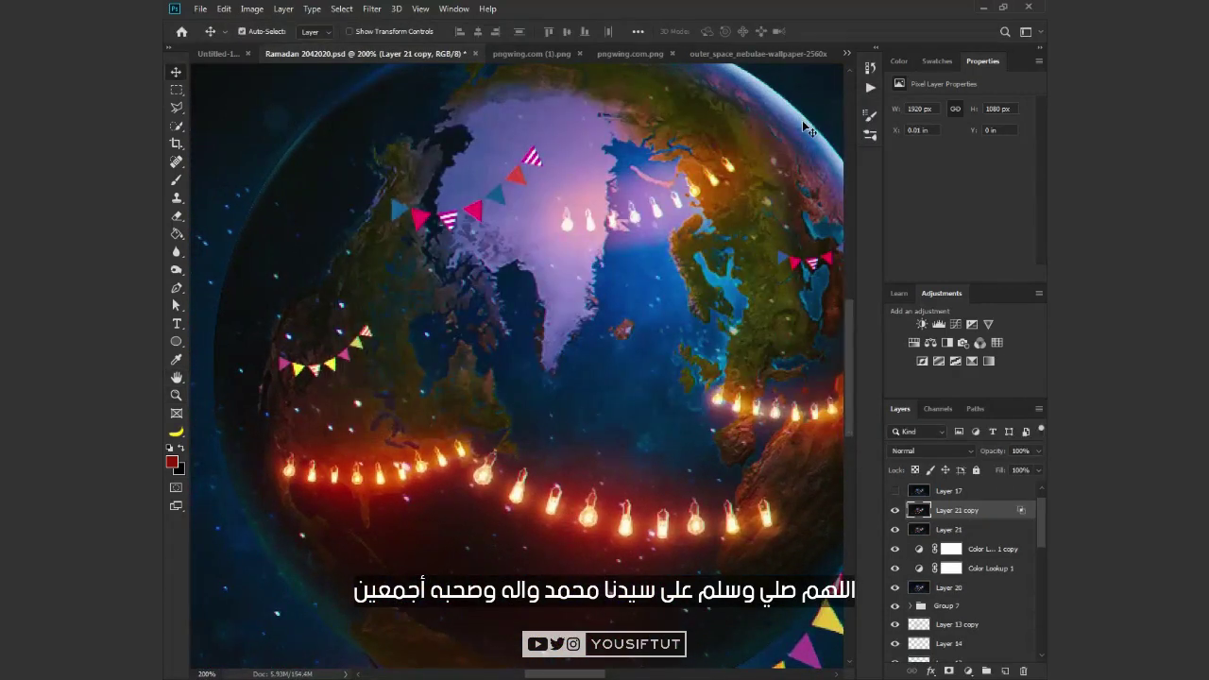
pyautogui.hotkey('ctrl', 'j')
pyautogui.press('v')
pyautogui.hotkey('ctrl', '0')
pyautogui.hotkey('ctrl', 'z')
# Step: Try a white Arabic "رمضان كريم" text layer below the moon, then cancel it
pyautogui.press('t')
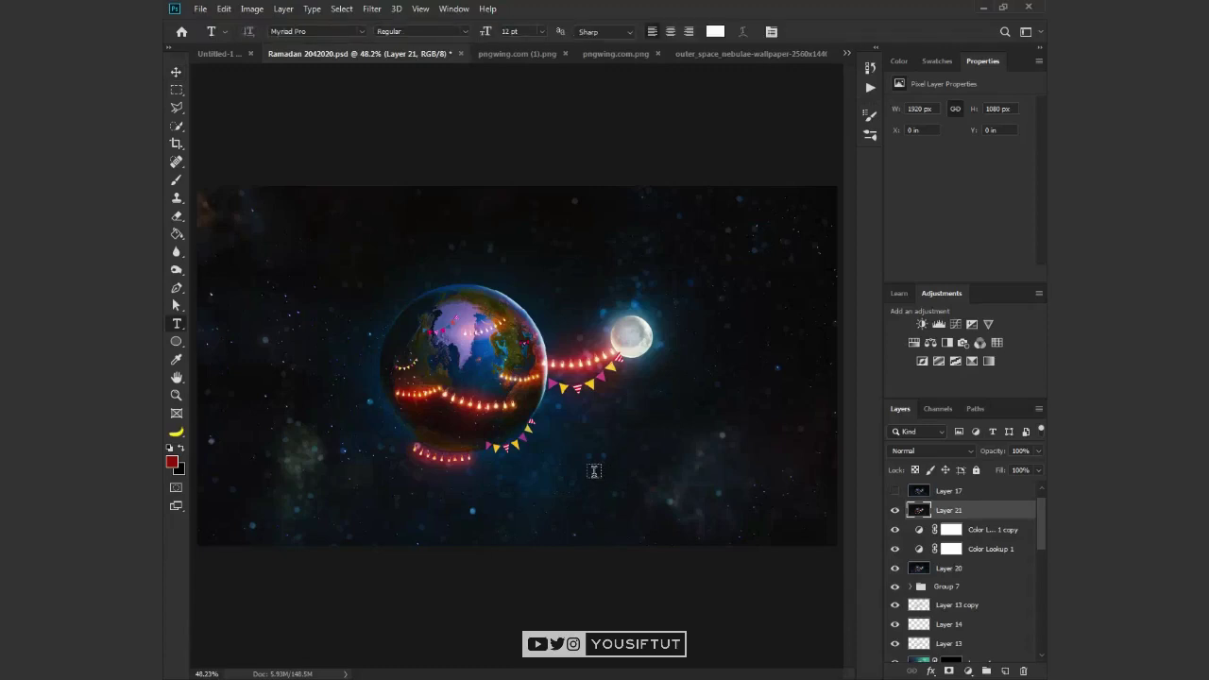
pyautogui.press('x')
pyautogui.click(594, 470)
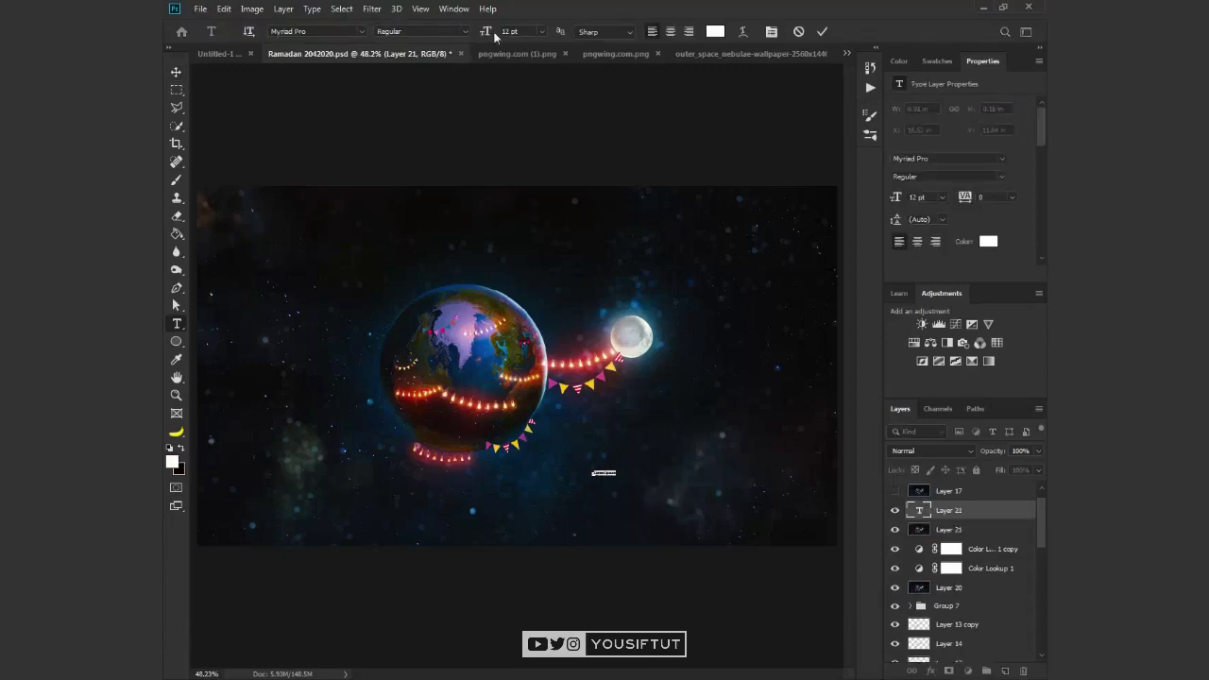
pyautogui.press('BackSpace')
pyautogui.write('رمضان كريم')
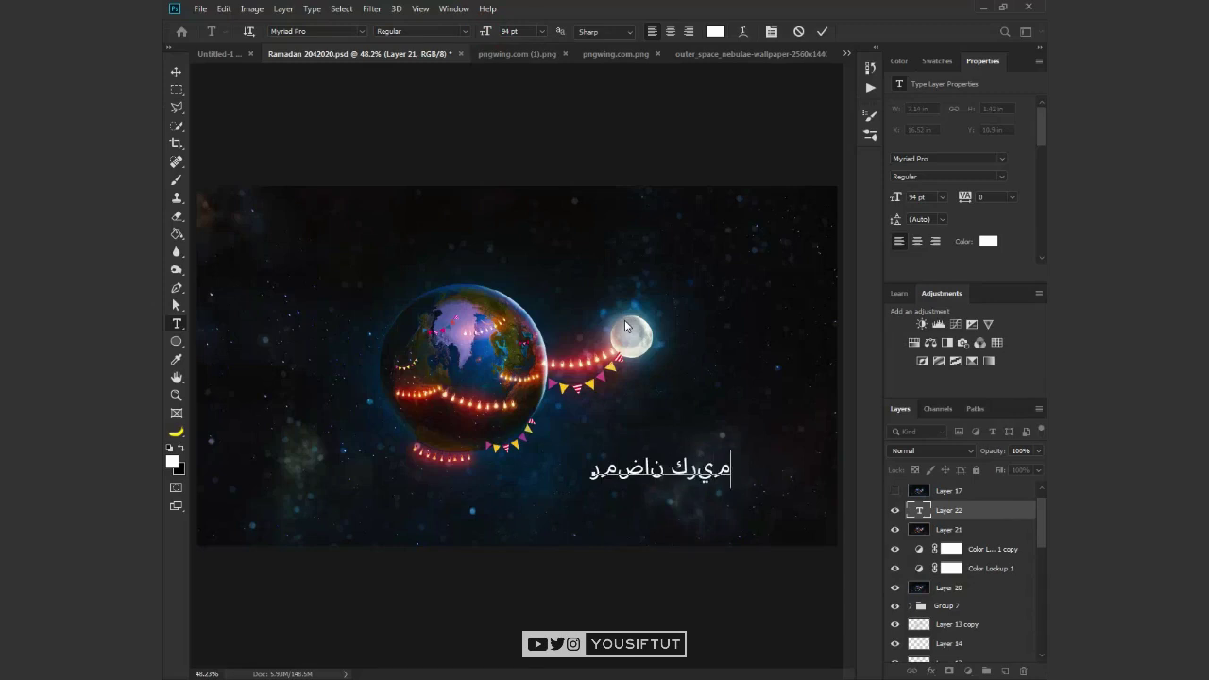
pyautogui.press('Escape')
# Step: Look at the Type section of Preferences and close it
pyautogui.press('i')
pyautogui.hotkey('ctrl', 'k')
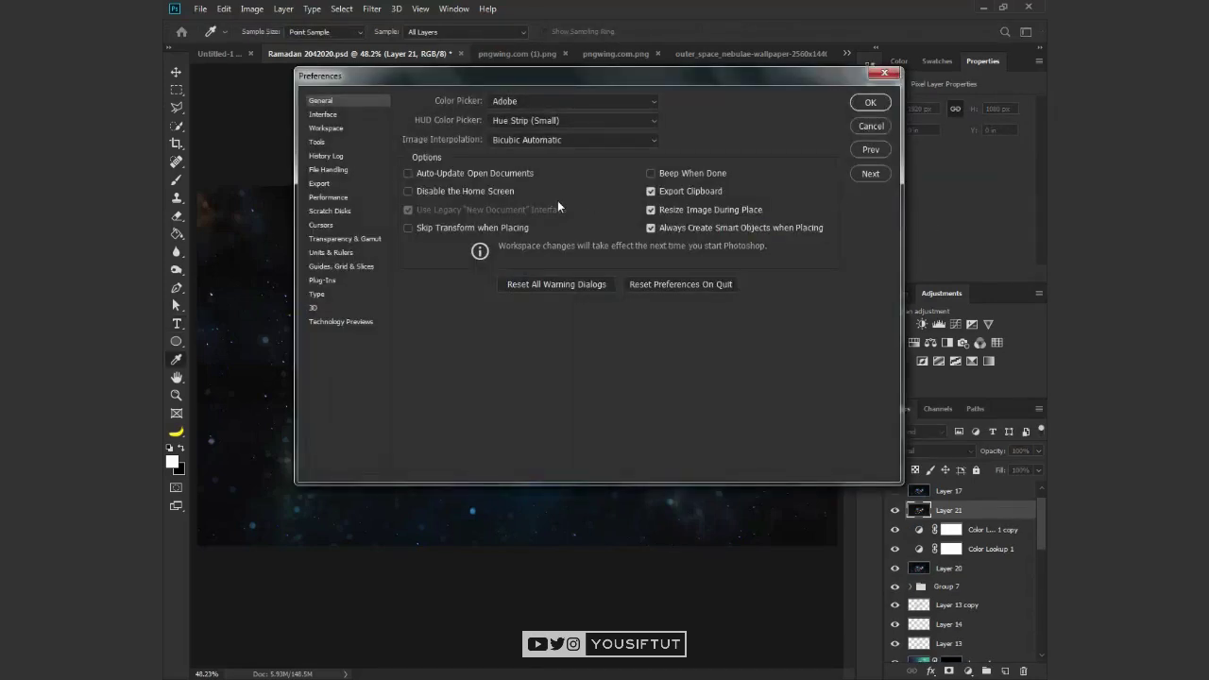
pyautogui.click(334, 299)
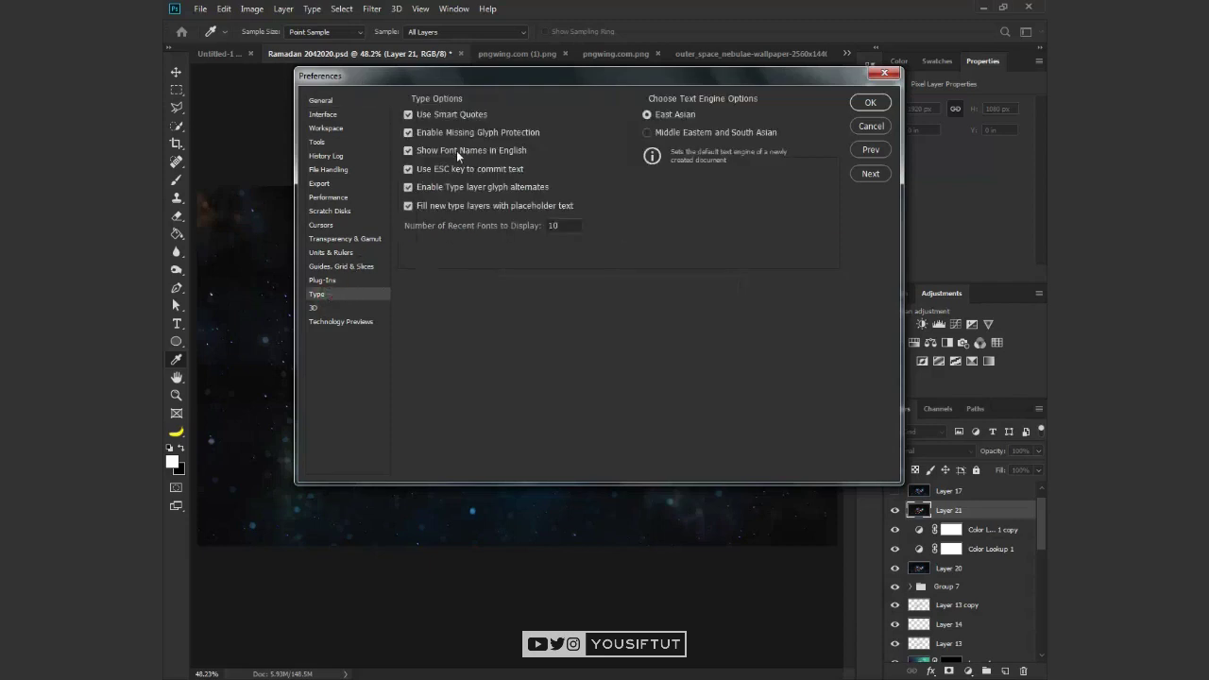
pyautogui.click(870, 103)
# Step: Discard a placeholder text layer beside the moon and save Ramadan 2042020.psd
pyautogui.press('t')
pyautogui.click(682, 412)
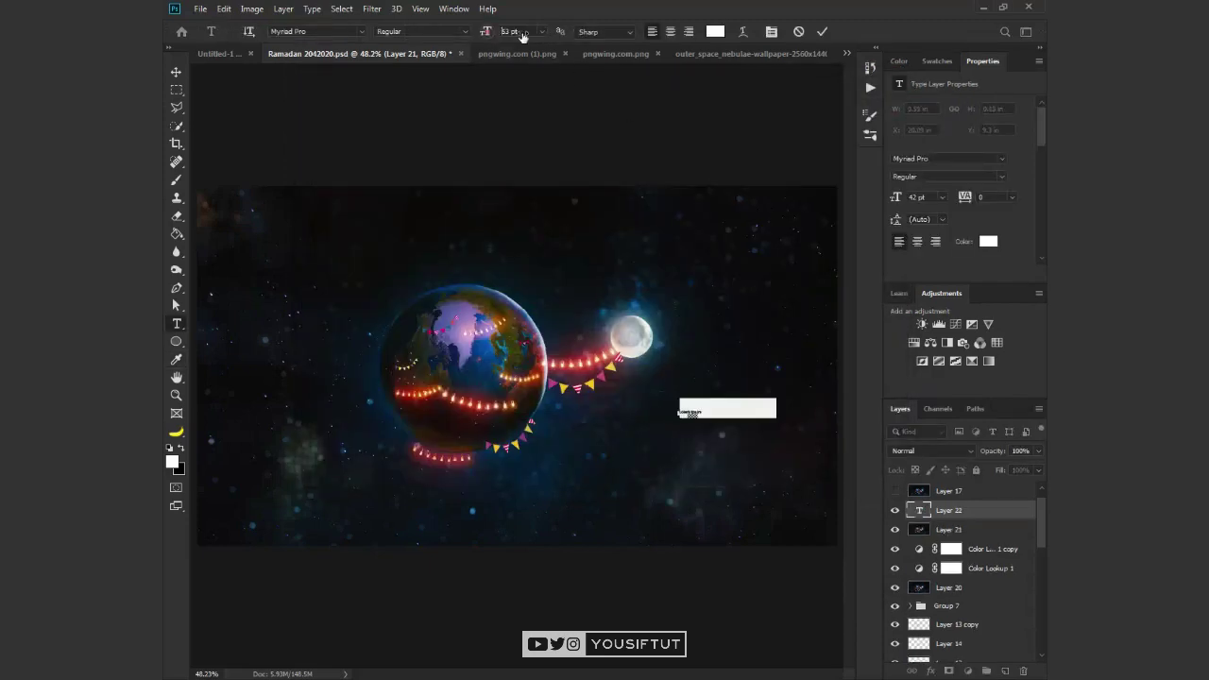
pyautogui.press('Escape')
pyautogui.press('v')
pyautogui.hotkey('ctrl', 's')
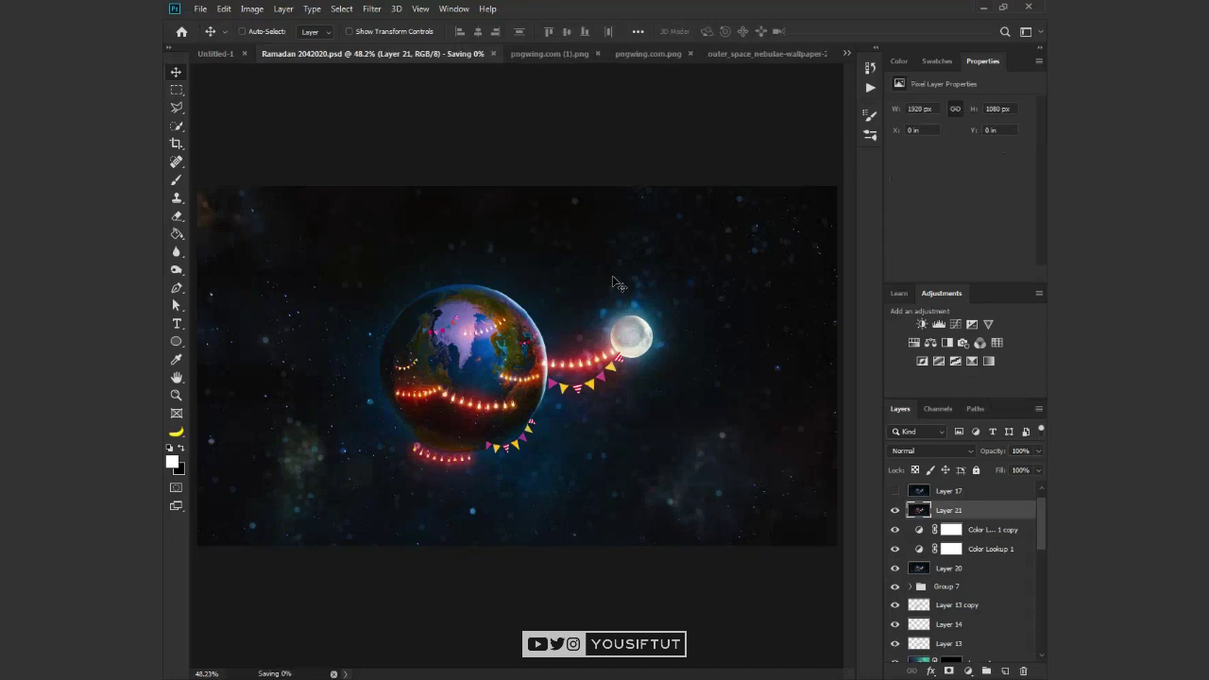
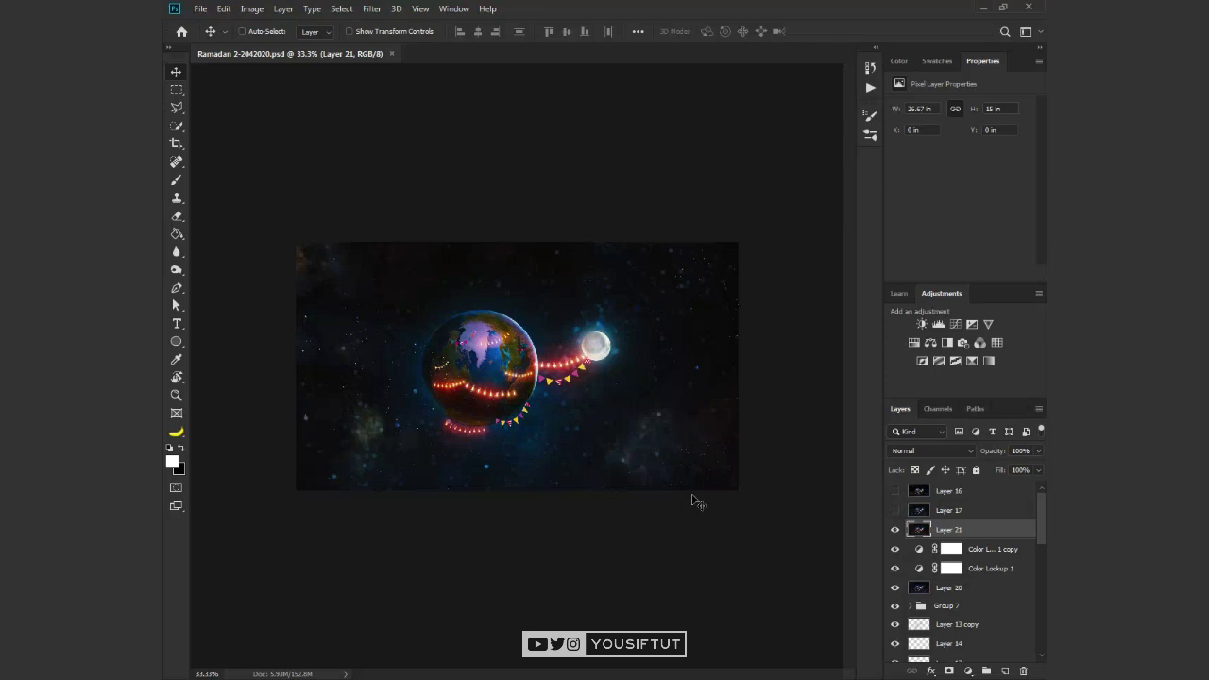
# Step: Hide Layers 21 and 20 and stamp the visible artwork into a new Layer 22
pyautogui.press('z')
pyautogui.click(505, 367)
pyautogui.click(895, 529)
pyautogui.click(895, 587)
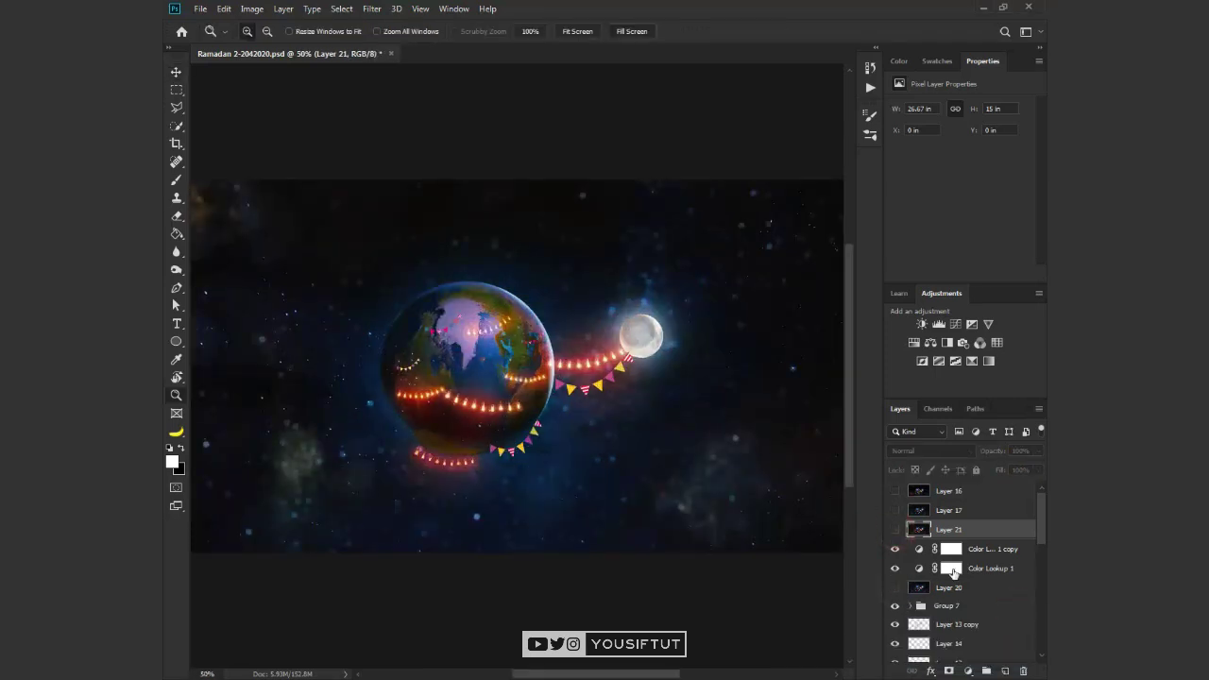
pyautogui.click(950, 548)
pyautogui.hotkey('ctrl', 'shift', 'alt', 'e')
pyautogui.press('v')
# Step: Open the Filter menu, then zoom in on the planet and back out to check it
pyautogui.click(369, 10)
pyautogui.click(417, 89)
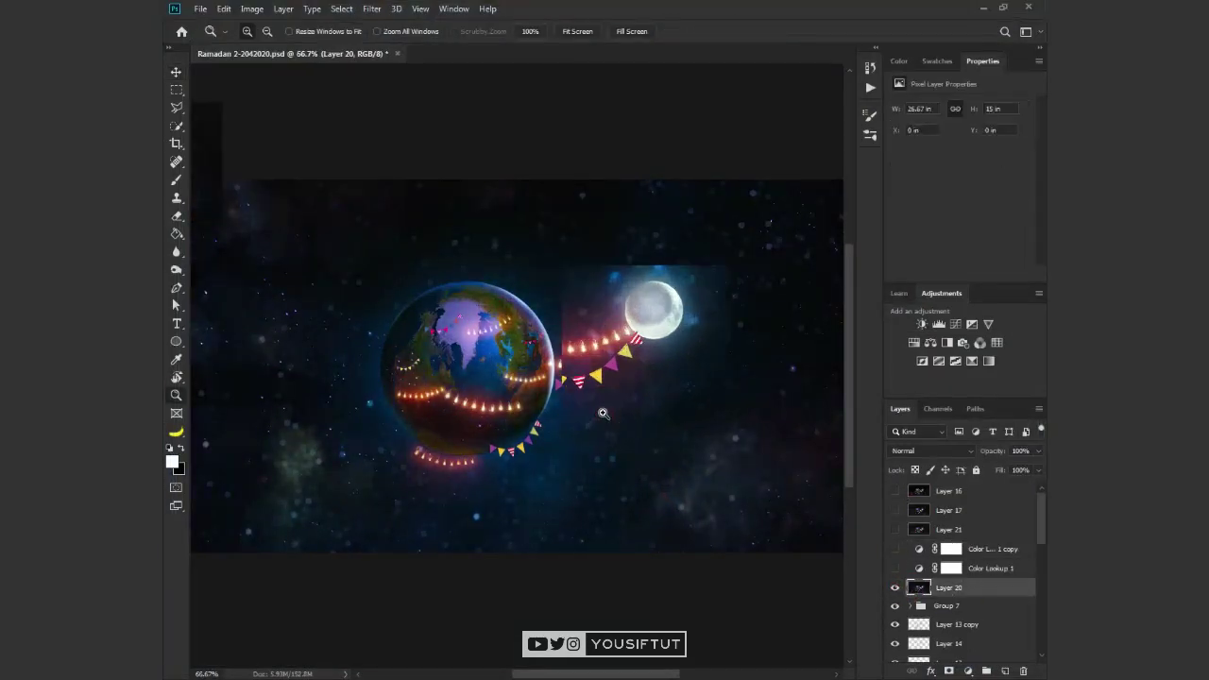
pyautogui.click(603, 412)
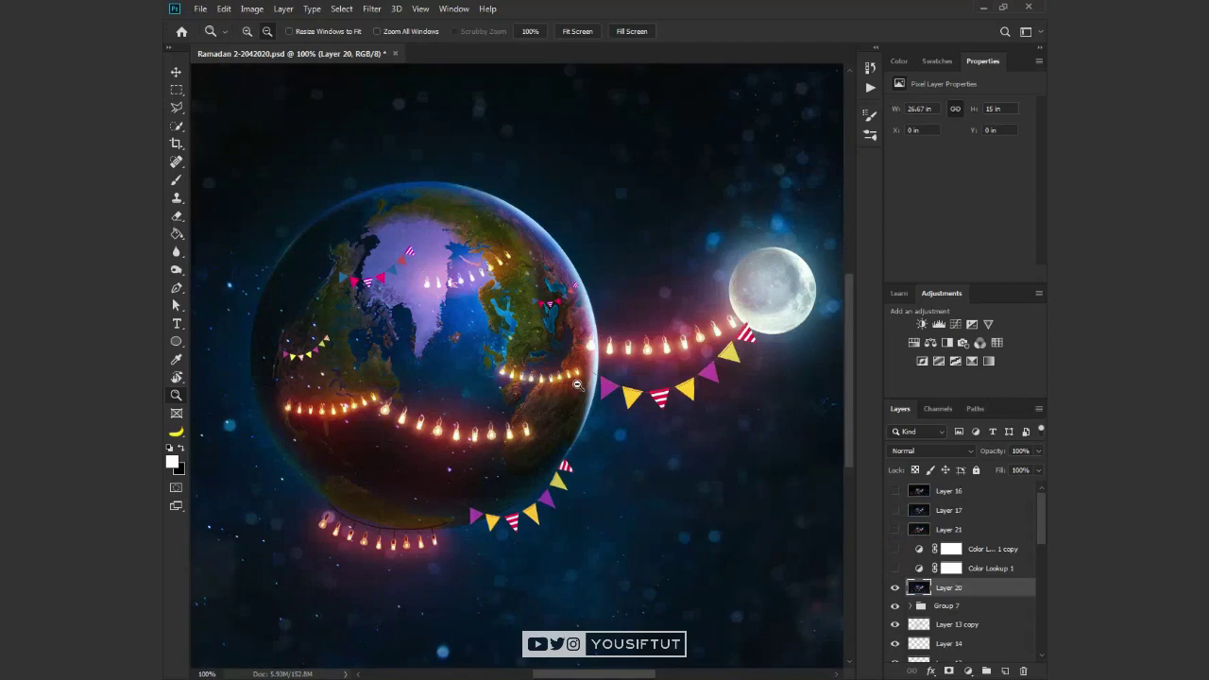
pyautogui.hotkey('ctrl', '-')
# Step: Hide both Color Lookup grading layers and re-stamp the visible artwork onto Layer 22
pyautogui.click(894, 567)
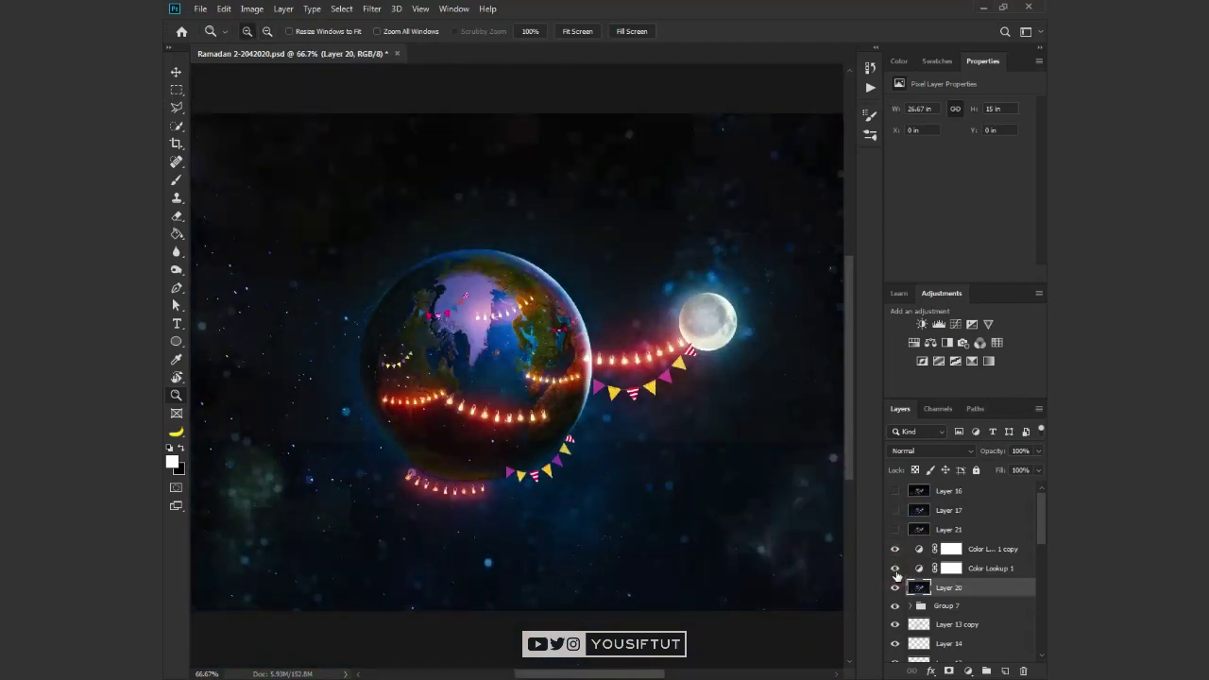
pyautogui.click(894, 568)
pyautogui.click(894, 549)
pyautogui.hotkey('ctrl', 'shift', 'alt', 'e')
pyautogui.click(371, 8)
pyautogui.click(414, 94)
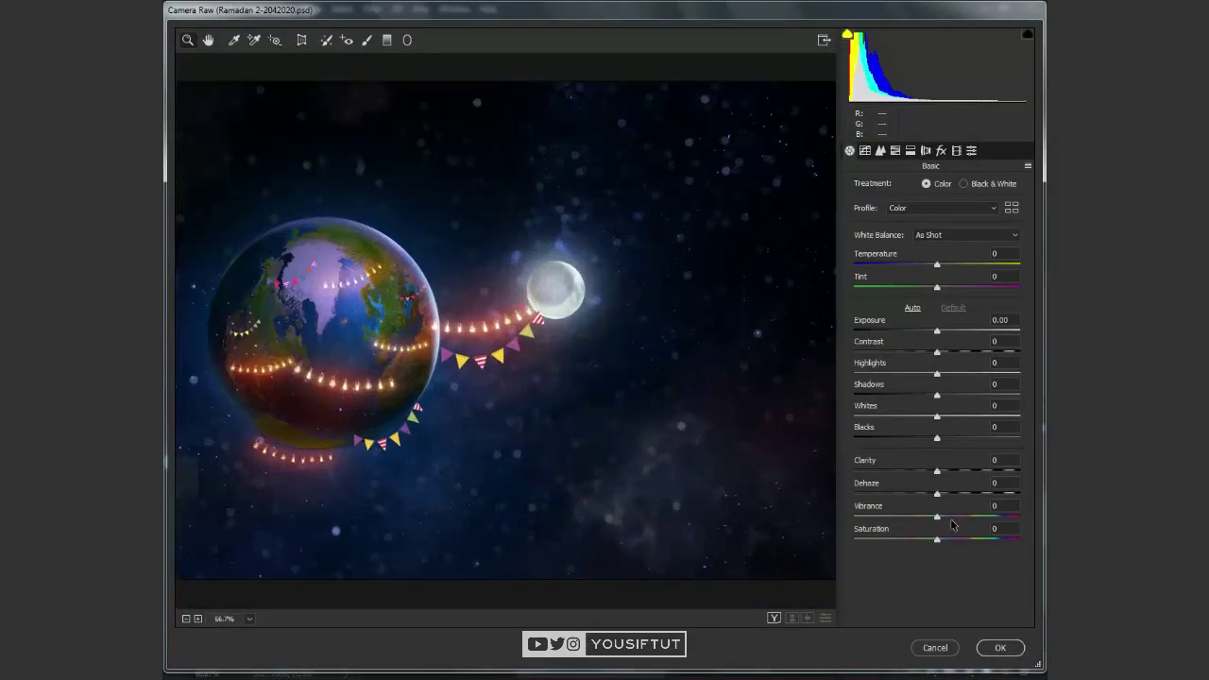
# Step: Raise Vibrance to +26 and reshape the tone curve, lifting blacks and darkening shadows
pyautogui.click(959, 518)
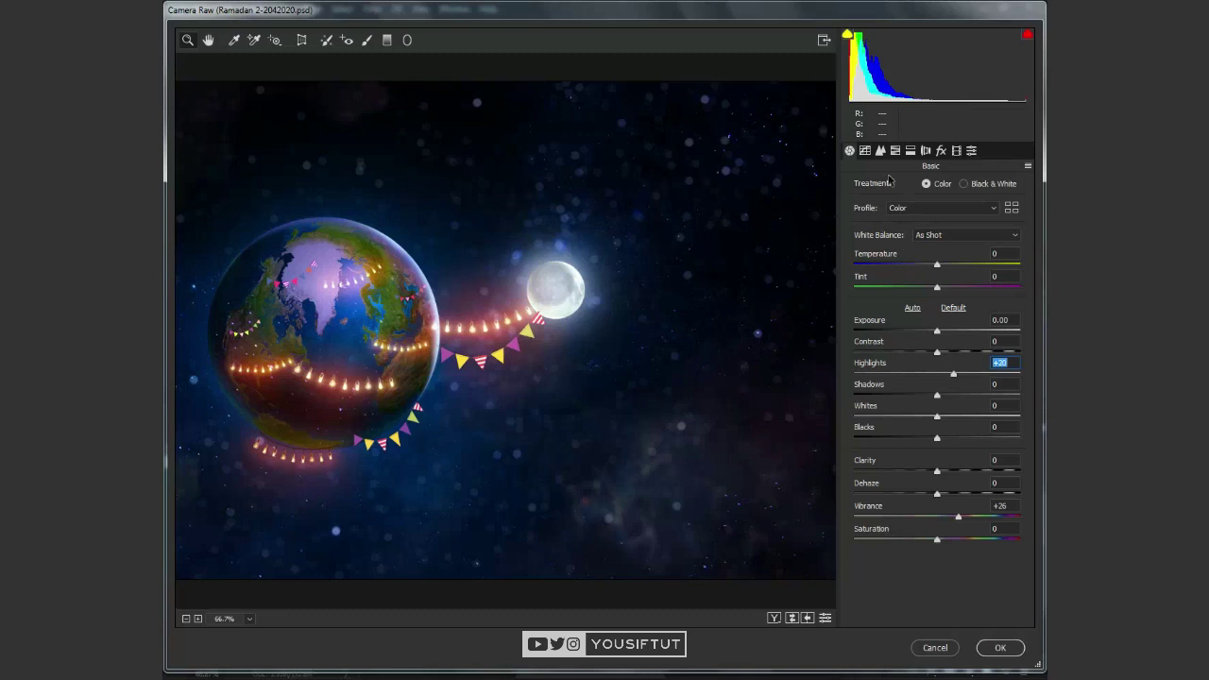
pyautogui.click(864, 150)
pyautogui.moveTo(843, 424); pyautogui.dragTo(836, 417)
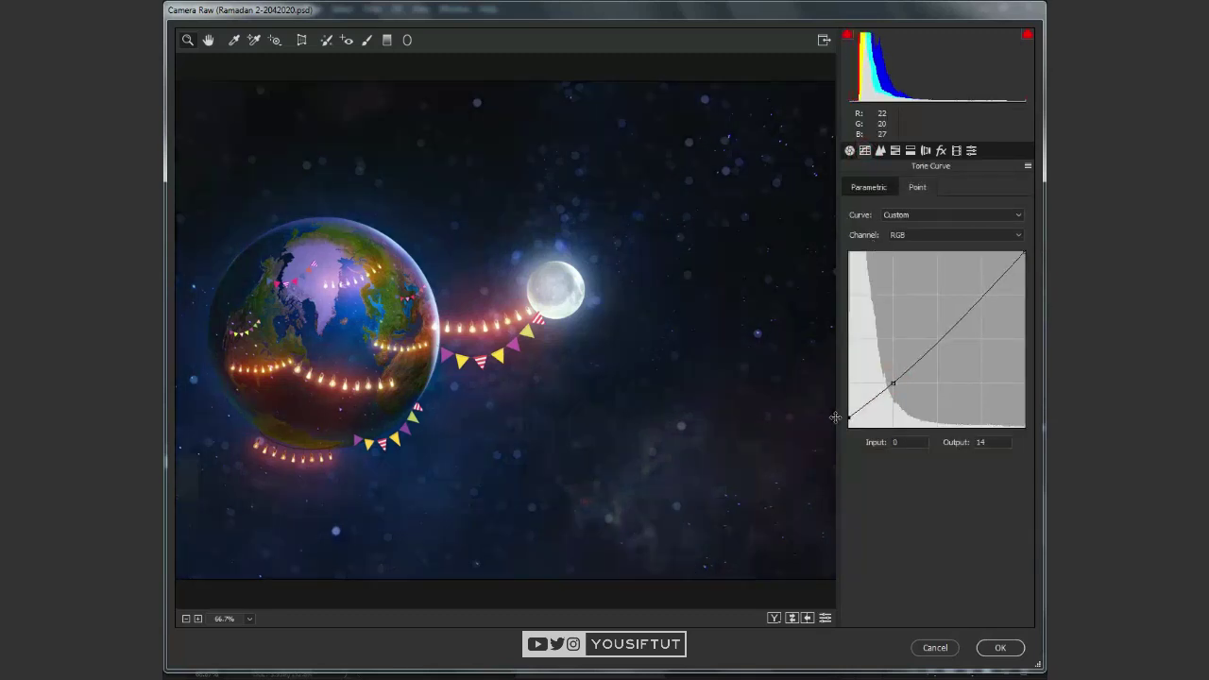
pyautogui.click(933, 335)
pyautogui.click(981, 294)
pyautogui.moveTo(934, 335); pyautogui.dragTo(937, 336)
pyautogui.moveTo(893, 384); pyautogui.dragTo(893, 385)
# Step: Shift the Blues hue to -14 and nudge the Oranges hue toward red
pyautogui.click(895, 150)
pyautogui.moveTo(937, 351); pyautogui.dragTo(914, 330)
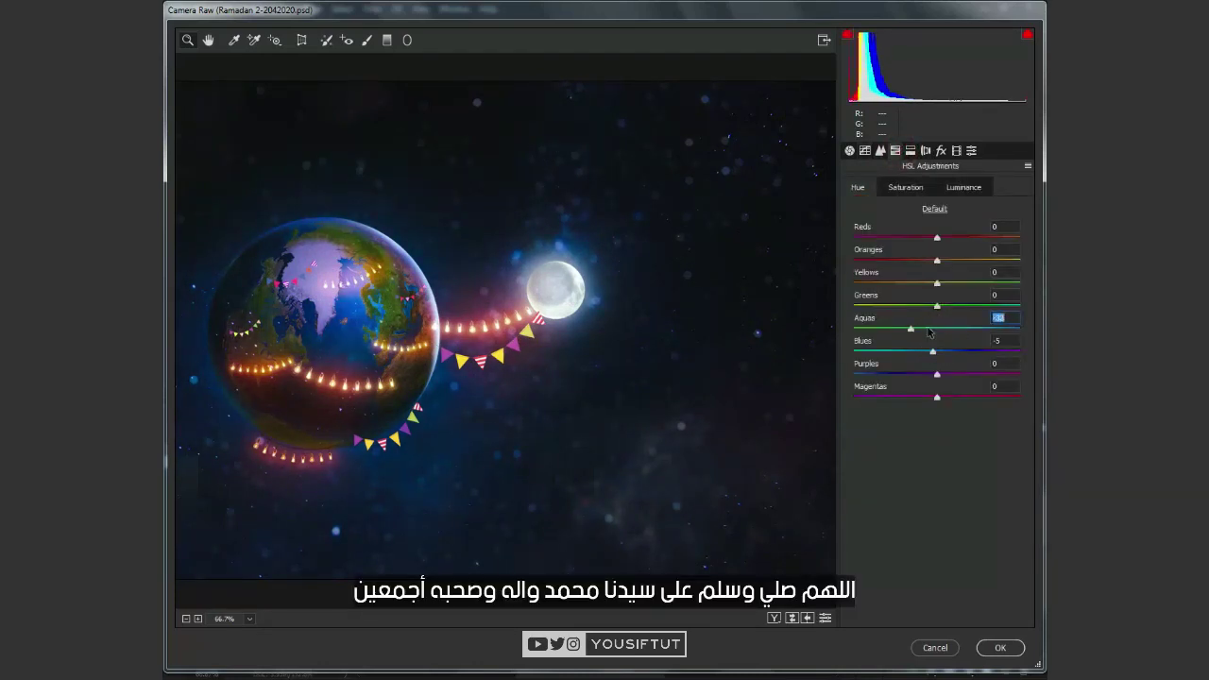
pyautogui.moveTo(941, 266); pyautogui.dragTo(926, 270)
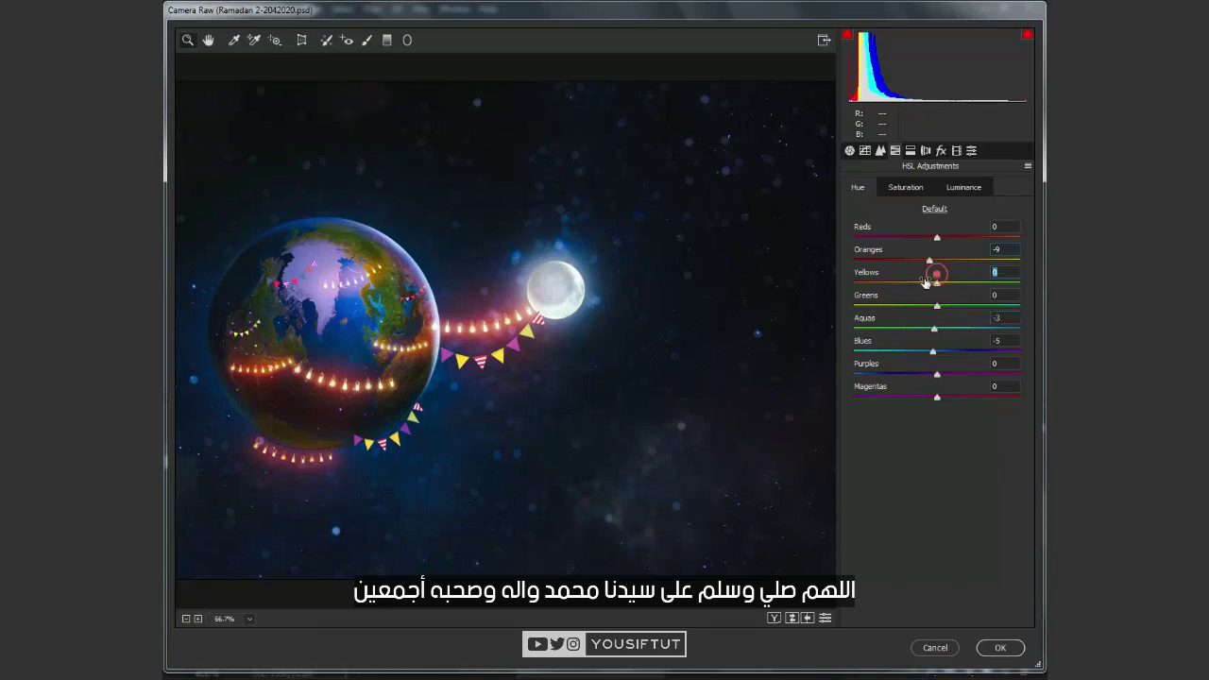
# Step: Adjust the Red, Blue and Green Primary hues in Calibration and apply the grade
pyautogui.click(955, 150)
pyautogui.moveTo(936, 282); pyautogui.dragTo(952, 281)
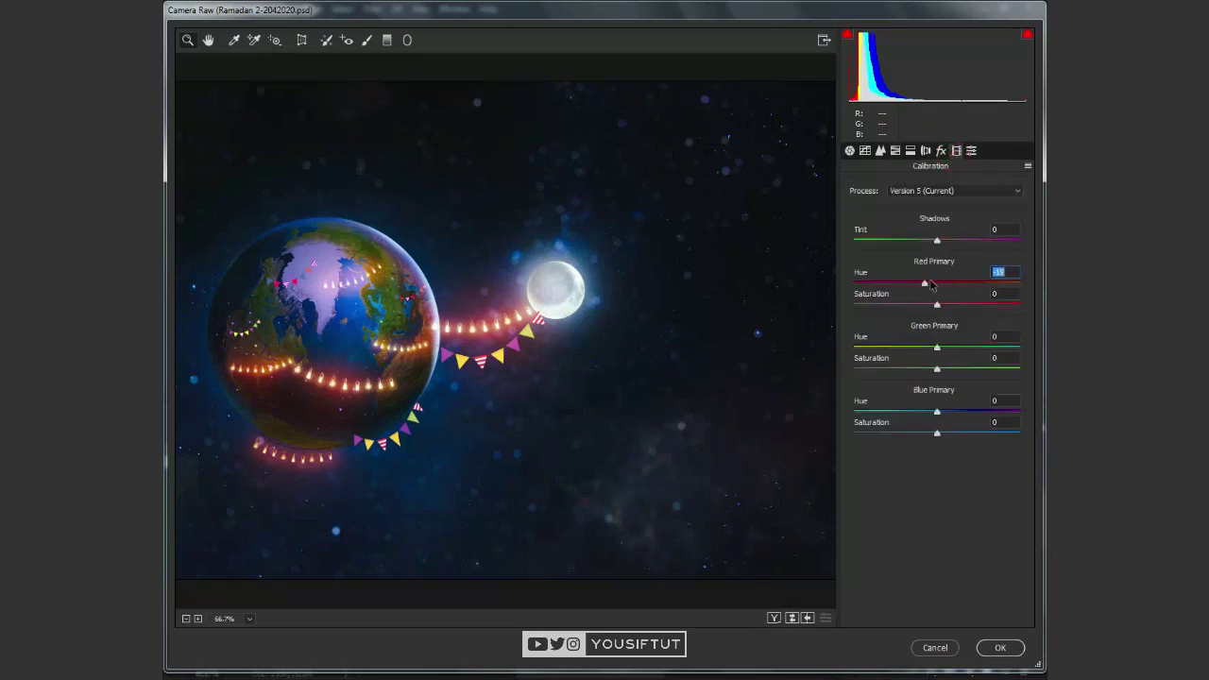
pyautogui.moveTo(937, 411); pyautogui.dragTo(931, 412)
pyautogui.moveTo(937, 347)
pyautogui.mouseDown()
pyautogui.moveTo(913, 348)
pyautogui.moveTo(981, 346)
pyautogui.mouseUp()
pyautogui.click(879, 151)
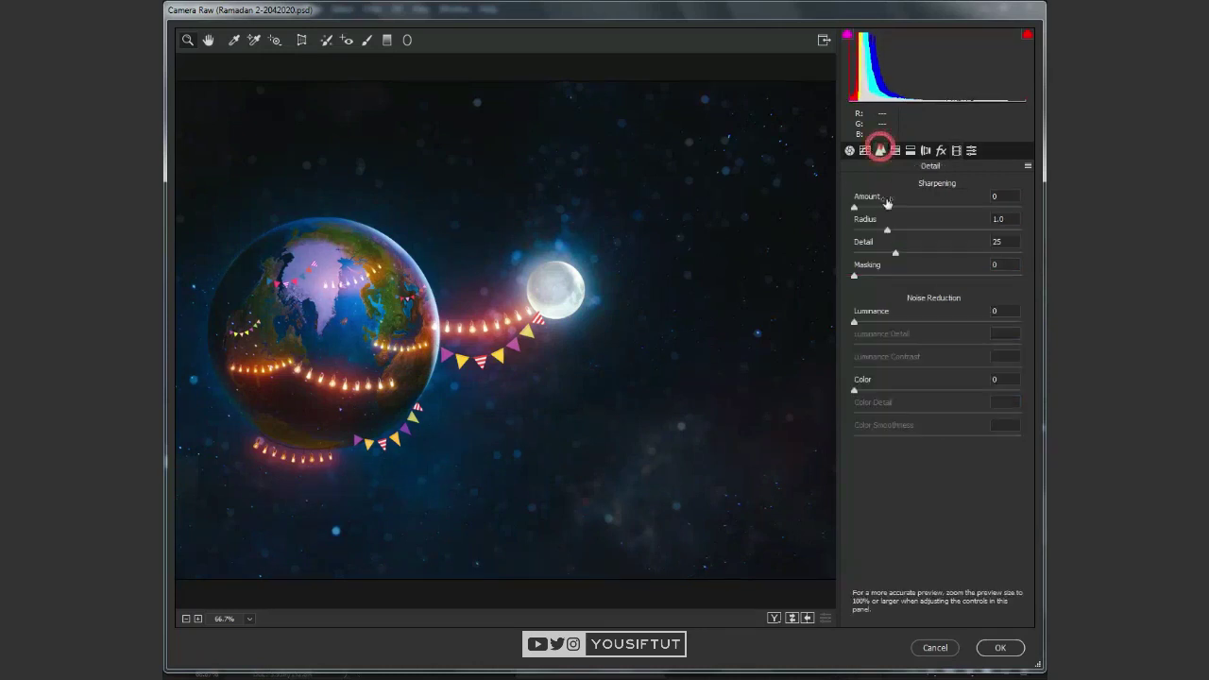
pyautogui.click(997, 648)
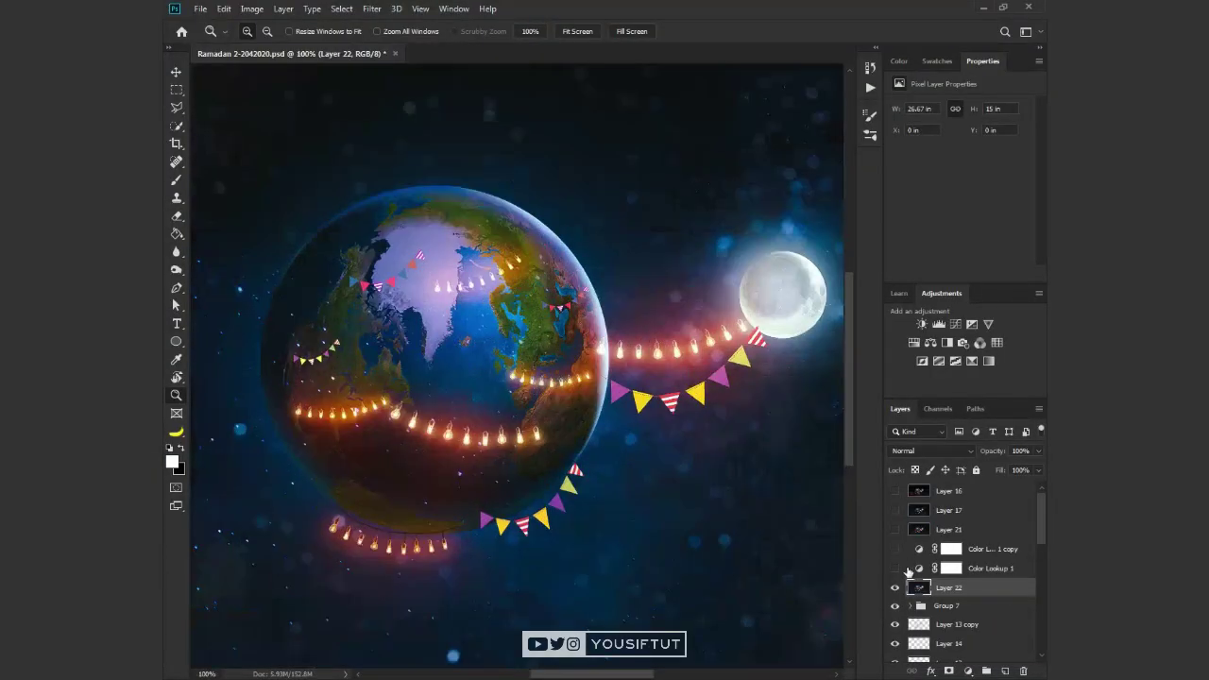
# Step: Turn both Color Lookup layers back on and toggle Layer 22 to compare the grade
pyautogui.moveTo(893, 565); pyautogui.dragTo(894, 548)
pyautogui.scroll(-3, 789, 332)
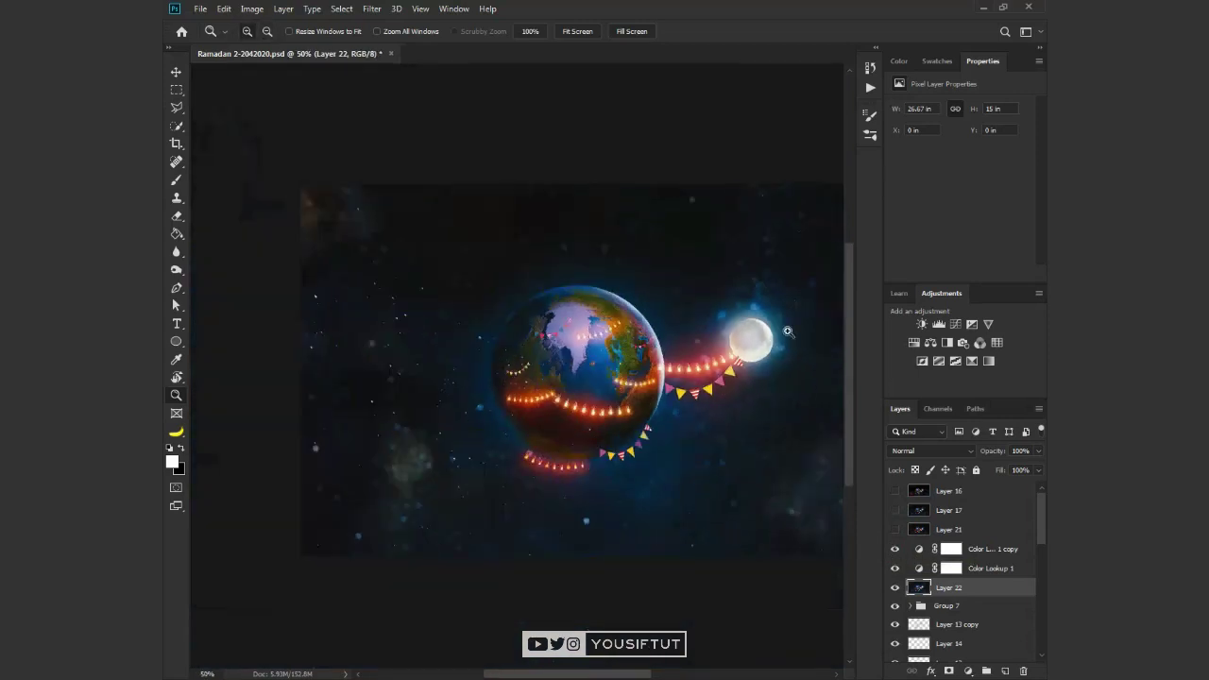
pyautogui.scroll(3, 789, 332)
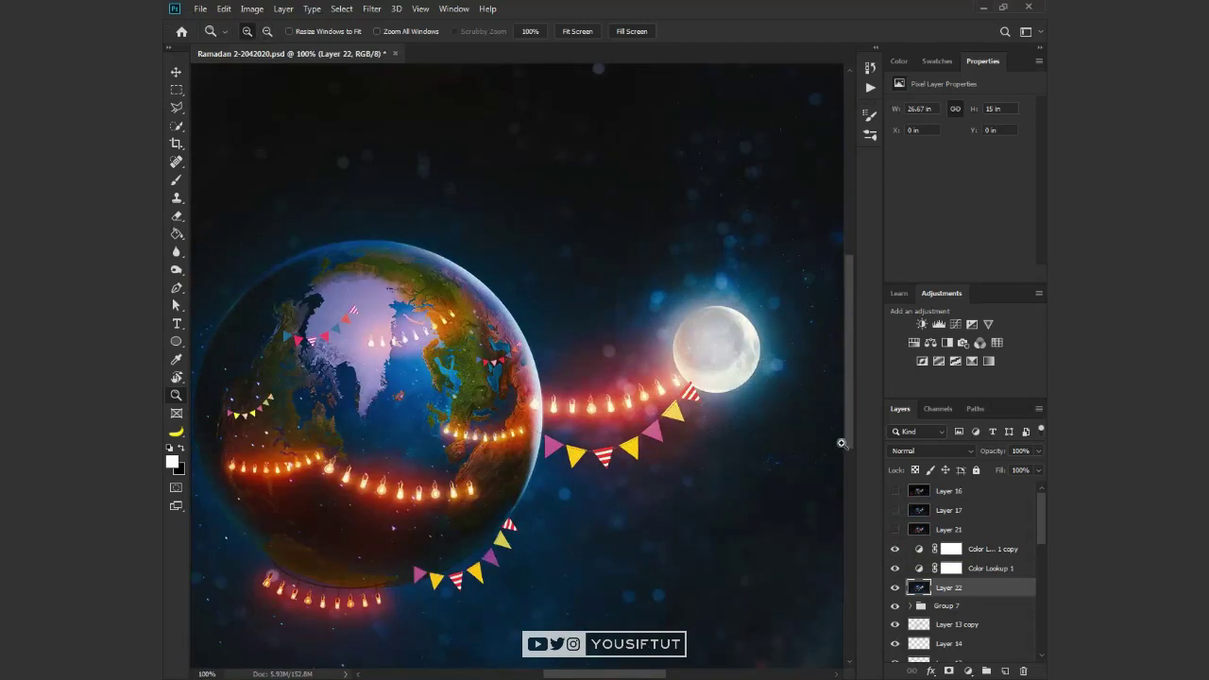
pyautogui.click(895, 587)
pyautogui.click(895, 587)
pyautogui.click(895, 588)
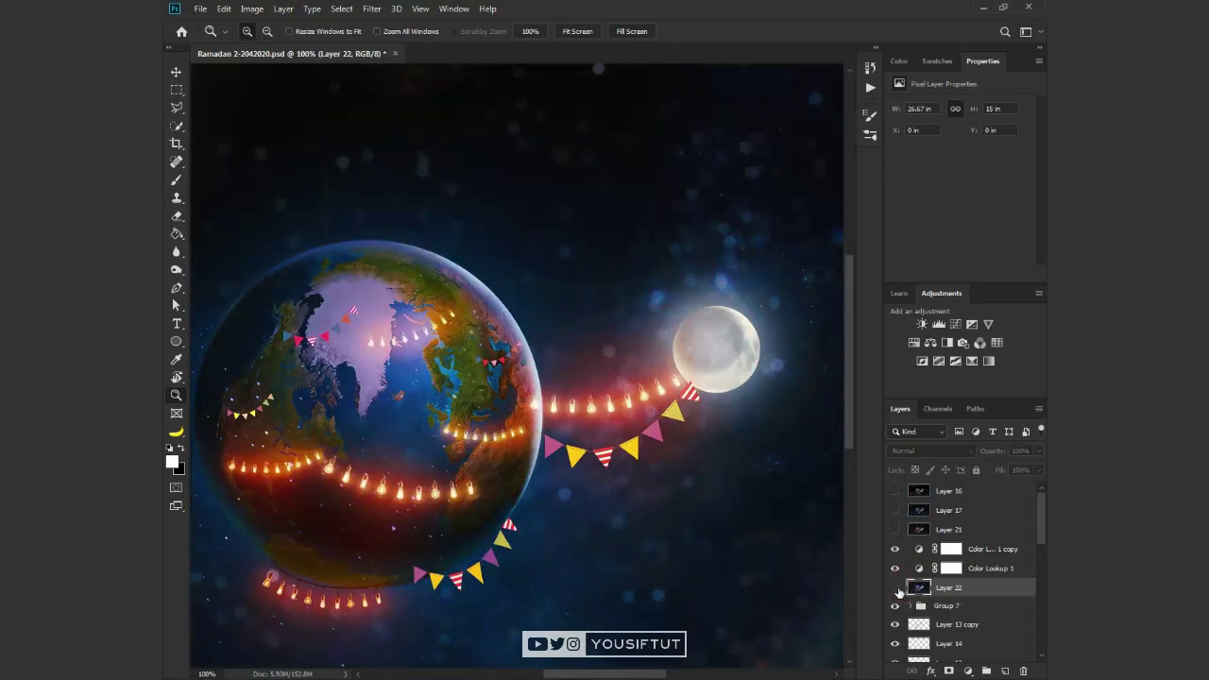
pyautogui.click(895, 587)
# Step: Move Layer 22 above both Color Lookup layers and zoom out to the full poster
pyautogui.moveTo(948, 587); pyautogui.dragTo(948, 549)
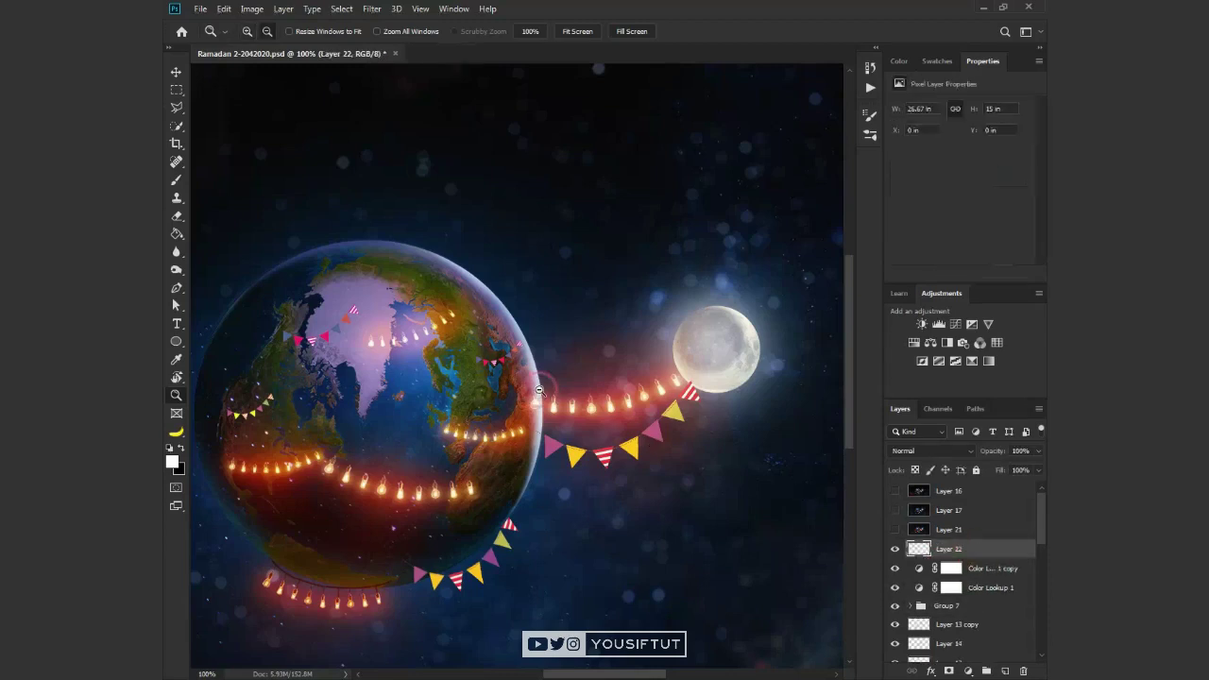
pyautogui.hotkey('ctrl', '-')
pyautogui.click(371, 9)
pyautogui.click(416, 91)
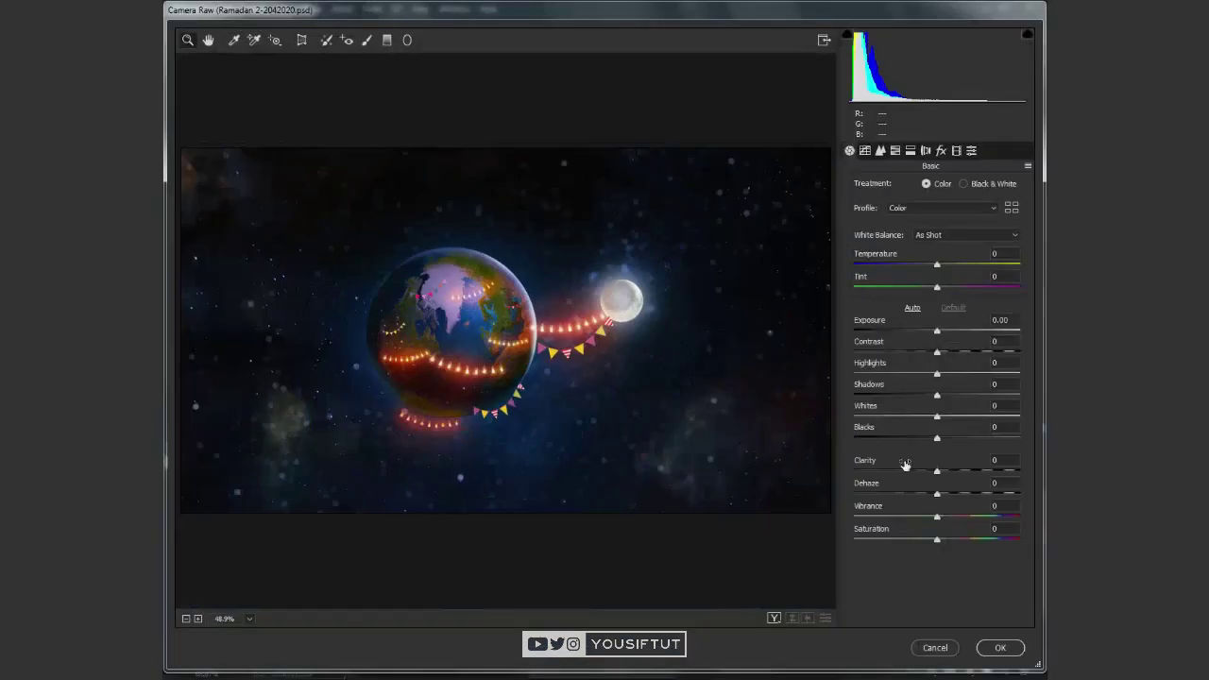
# Step: Raise Vibrance, set the Blues hue to -14 and nudge the Reds hue
pyautogui.moveTo(937, 518); pyautogui.dragTo(955, 520)
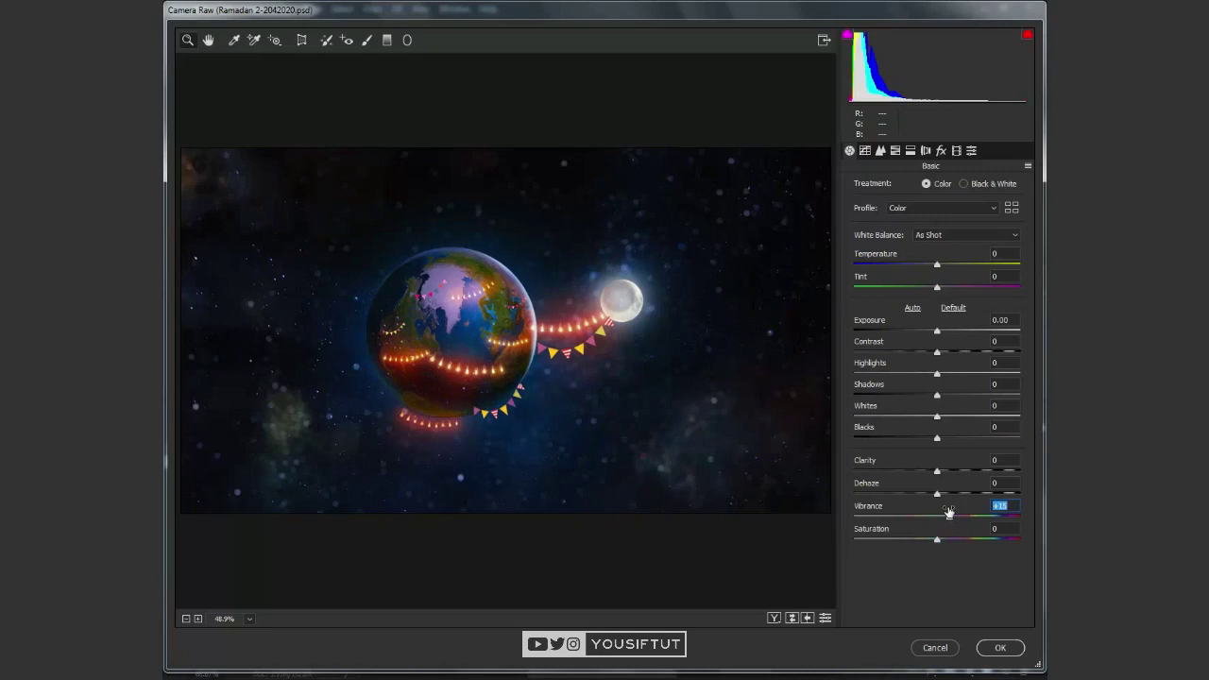
pyautogui.click(880, 150)
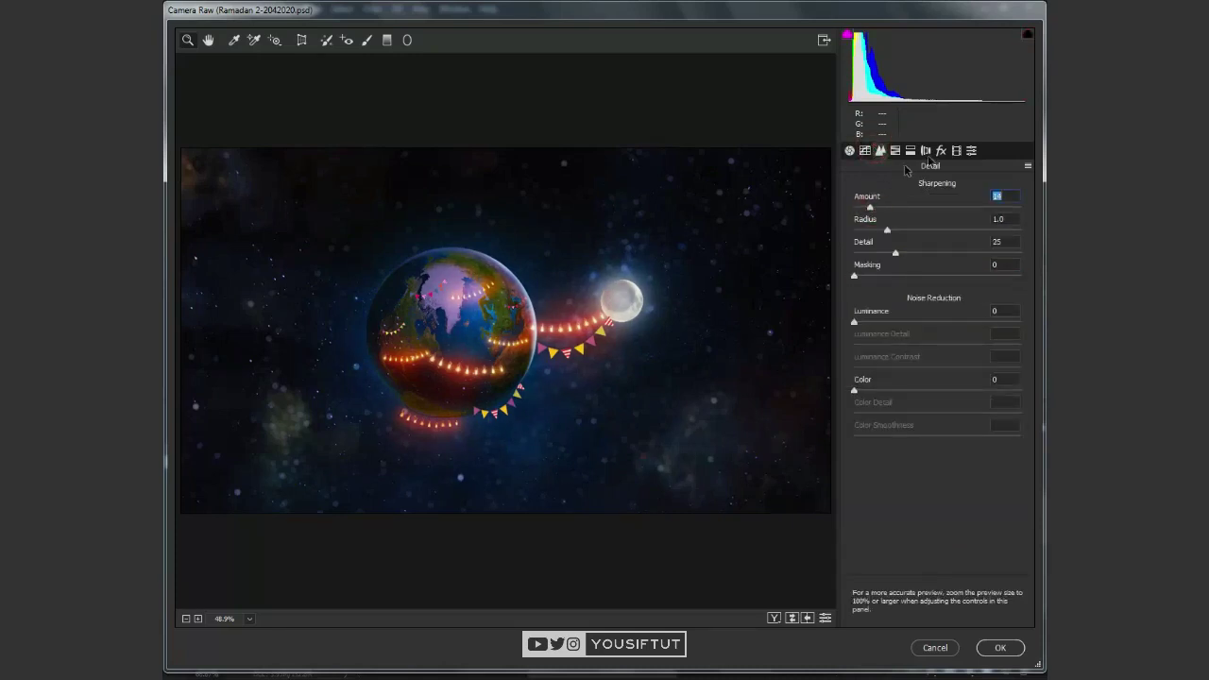
pyautogui.click(895, 150)
pyautogui.moveTo(937, 352); pyautogui.dragTo(924, 351)
pyautogui.moveTo(937, 237); pyautogui.dragTo(934, 238)
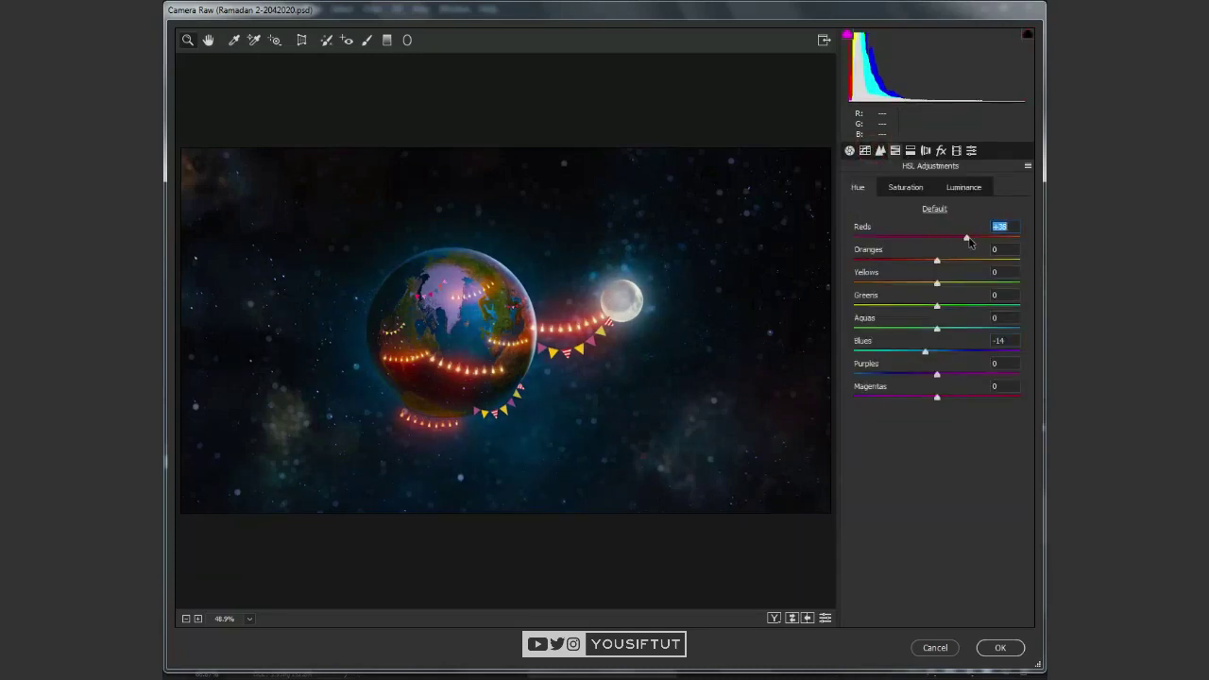
# Step: Set the Red Primary hue to +17, adjust the Blue Primary hue, and apply the grade
pyautogui.click(956, 150)
pyautogui.moveTo(937, 283); pyautogui.dragTo(920, 284)
pyautogui.moveTo(929, 413)
pyautogui.mouseDown()
pyautogui.moveTo(890, 416)
pyautogui.moveTo(937, 412)
pyautogui.mouseUp()
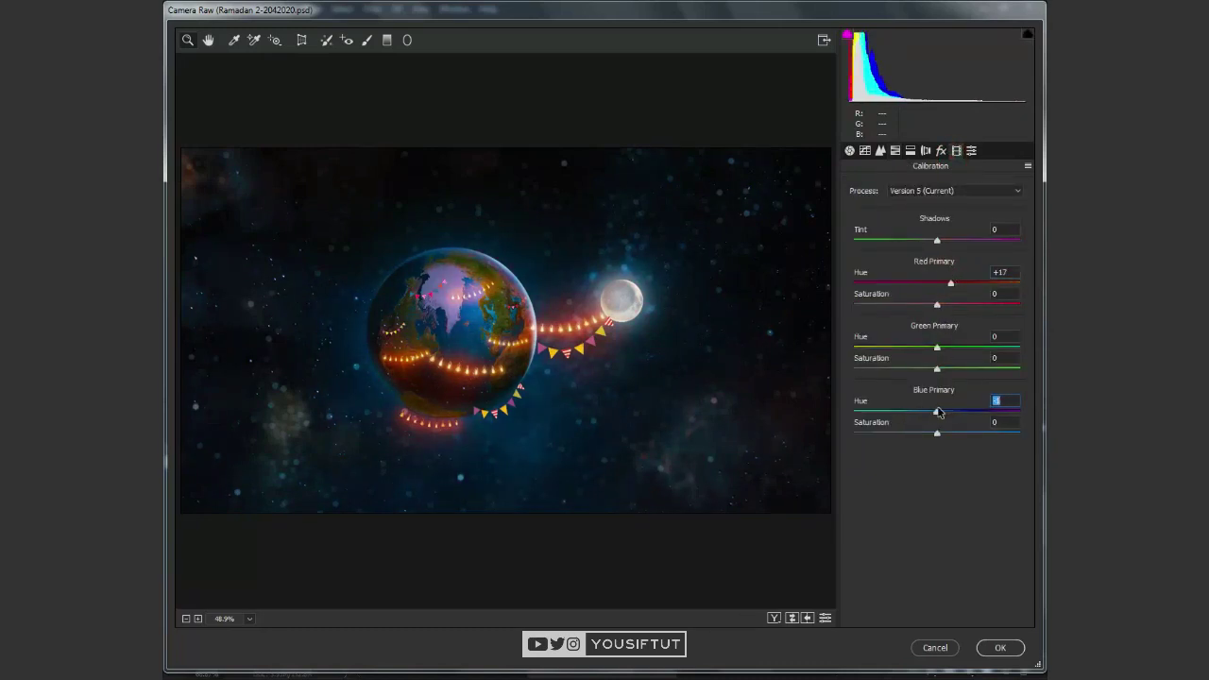
pyautogui.click(1000, 647)
pyautogui.keyDown('alt'); pyautogui.click(524, 439); pyautogui.keyUp('alt')
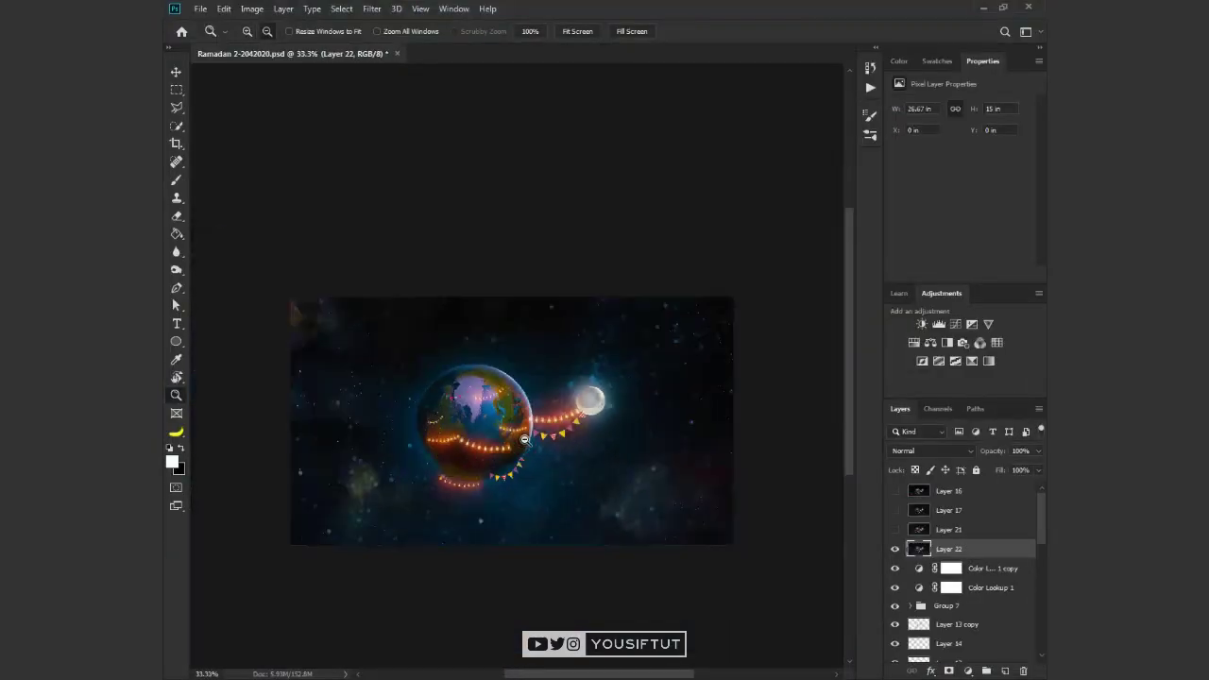
# Step: Set the Hue/Saturation Master hue to +6 and the Blues hue to -10, then zoom on the title
pyautogui.keyDown('alt'); pyautogui.click(524, 439); pyautogui.keyUp('alt')
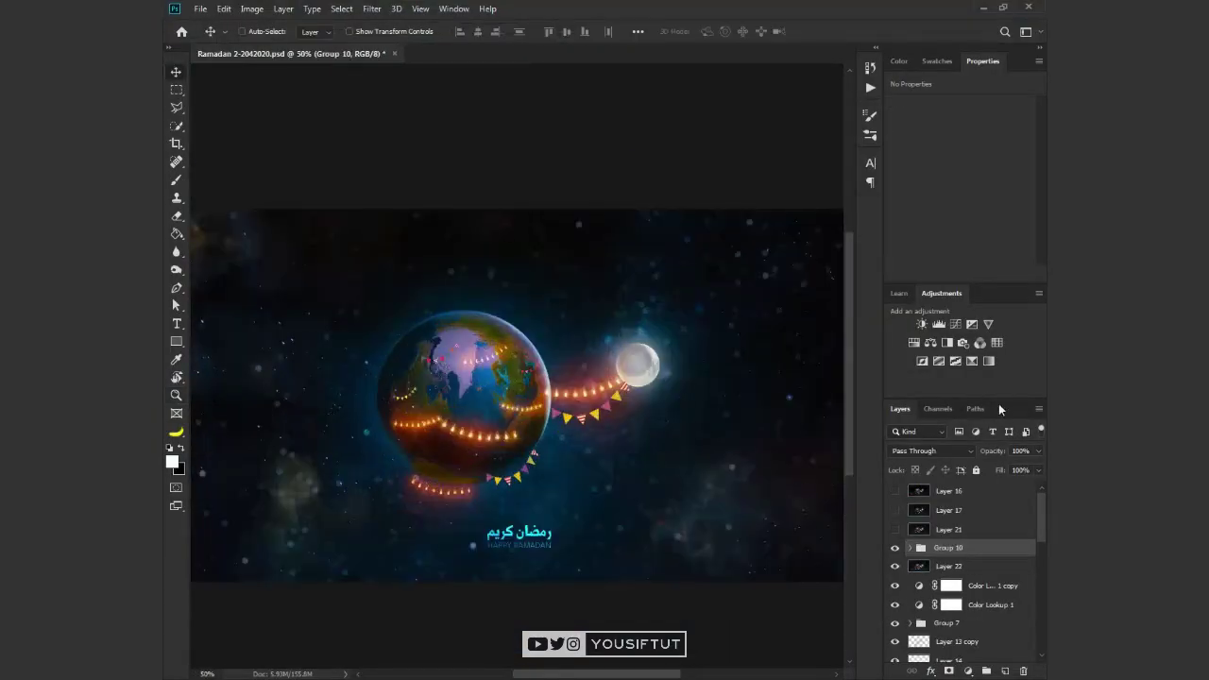
pyautogui.moveTo(959, 162); pyautogui.dragTo(955, 162)
pyautogui.click(973, 125)
pyautogui.click(973, 188)
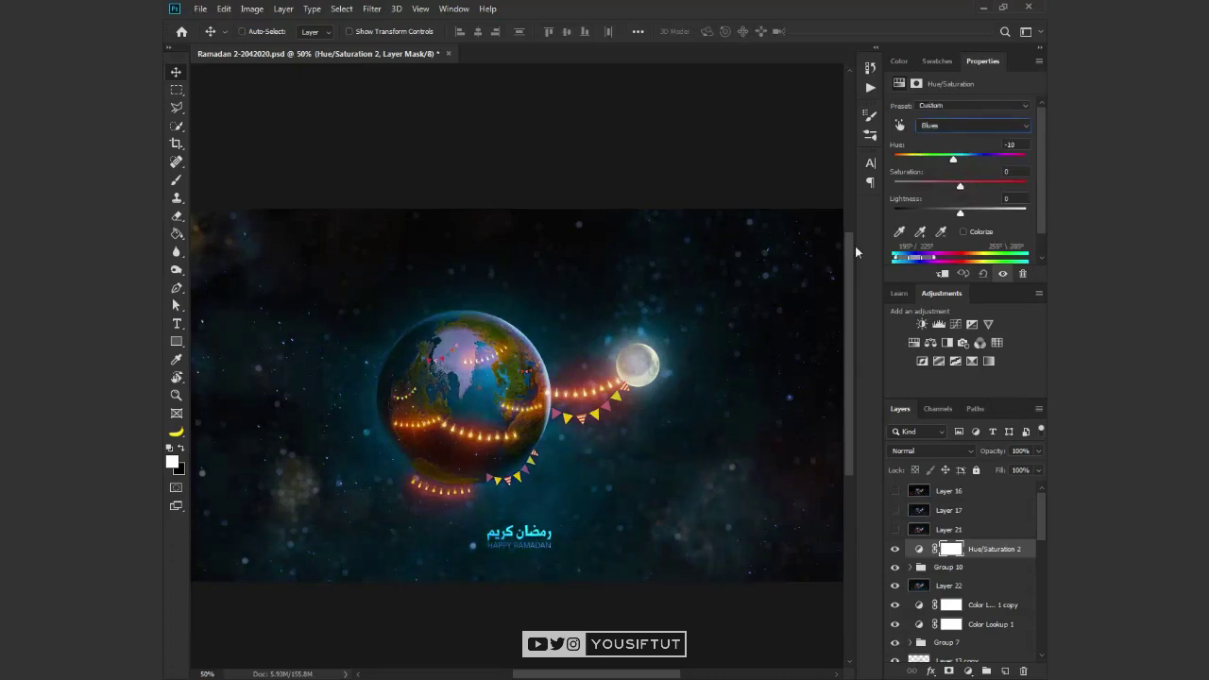
pyautogui.press('z')
pyautogui.click(496, 548)
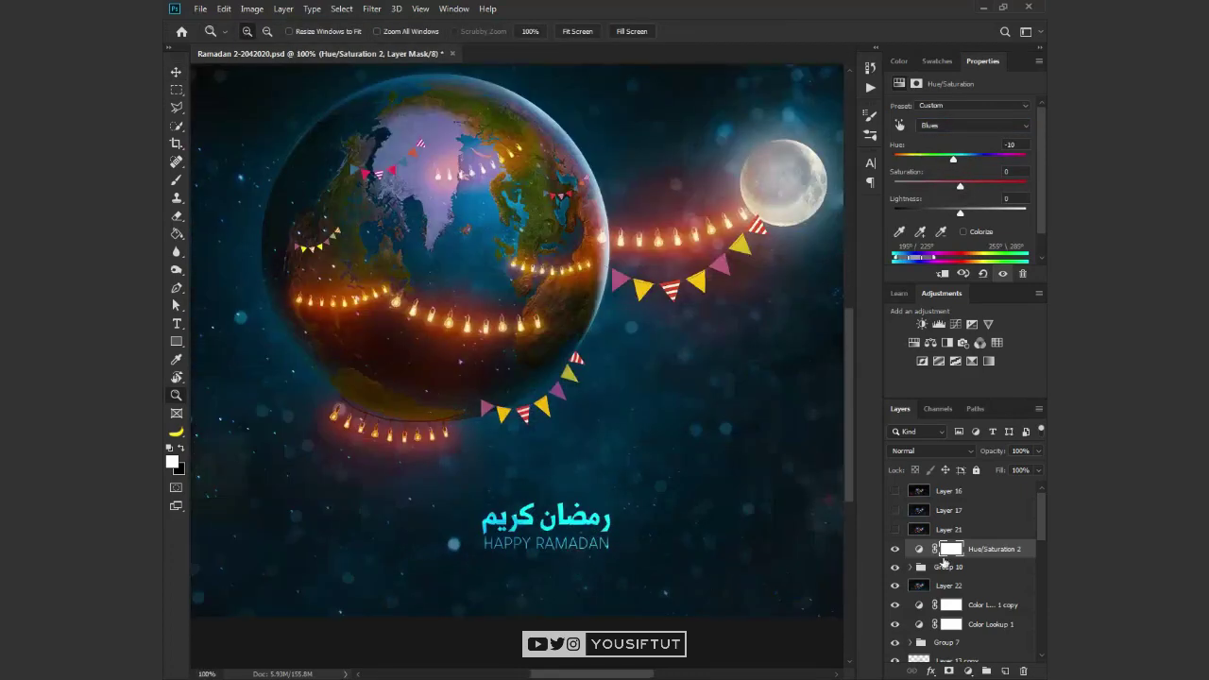